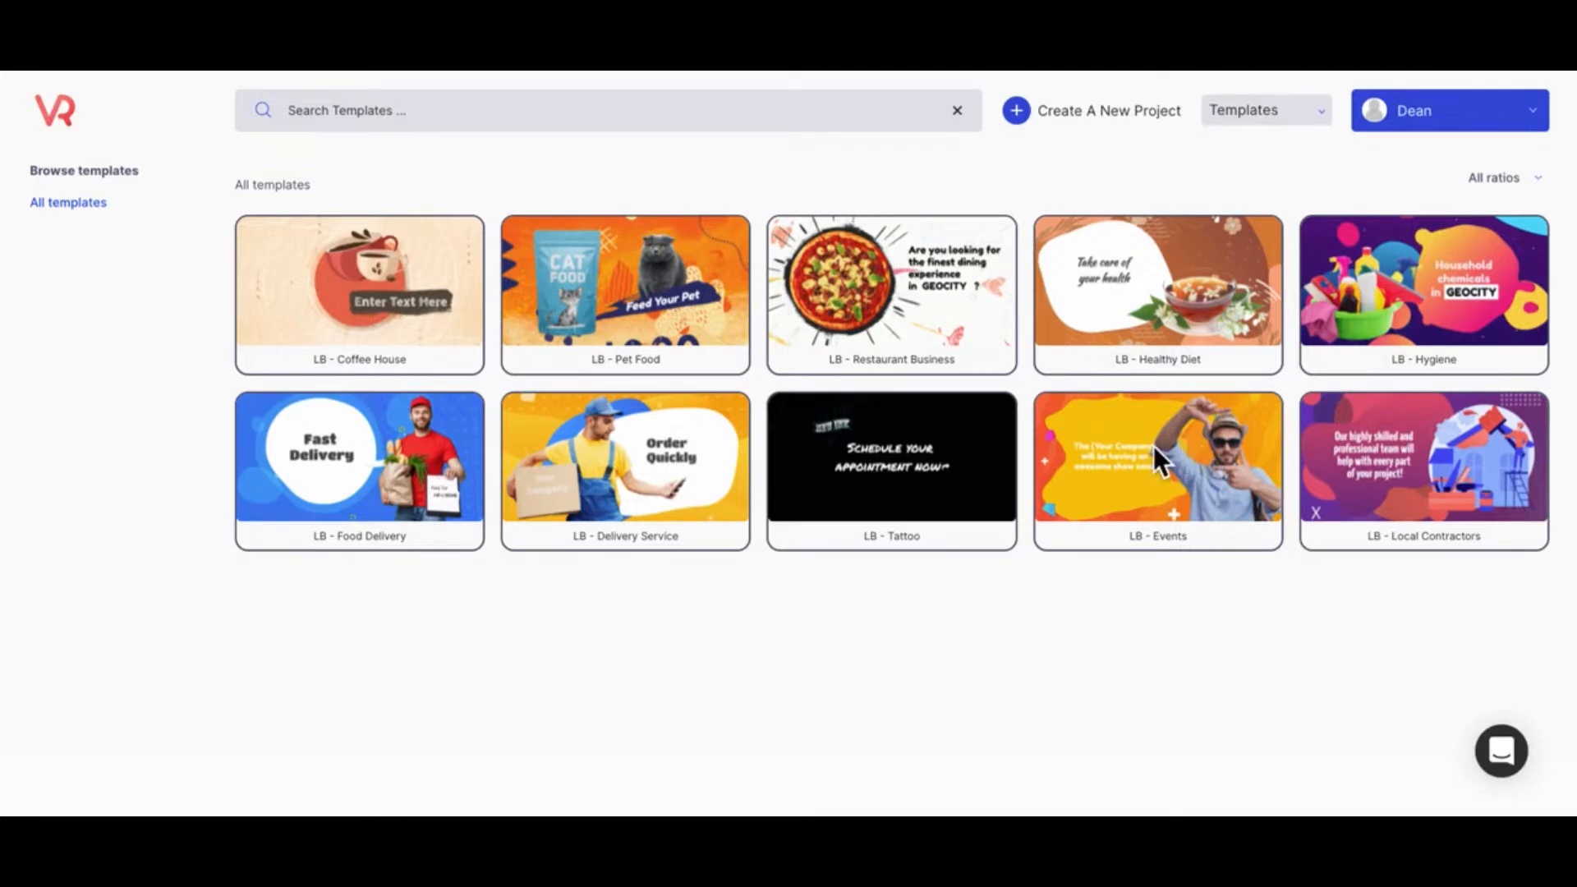
# Step: Play a preview of the LB - Events template and open that template for editing
pyautogui.moveTo(1145, 544)
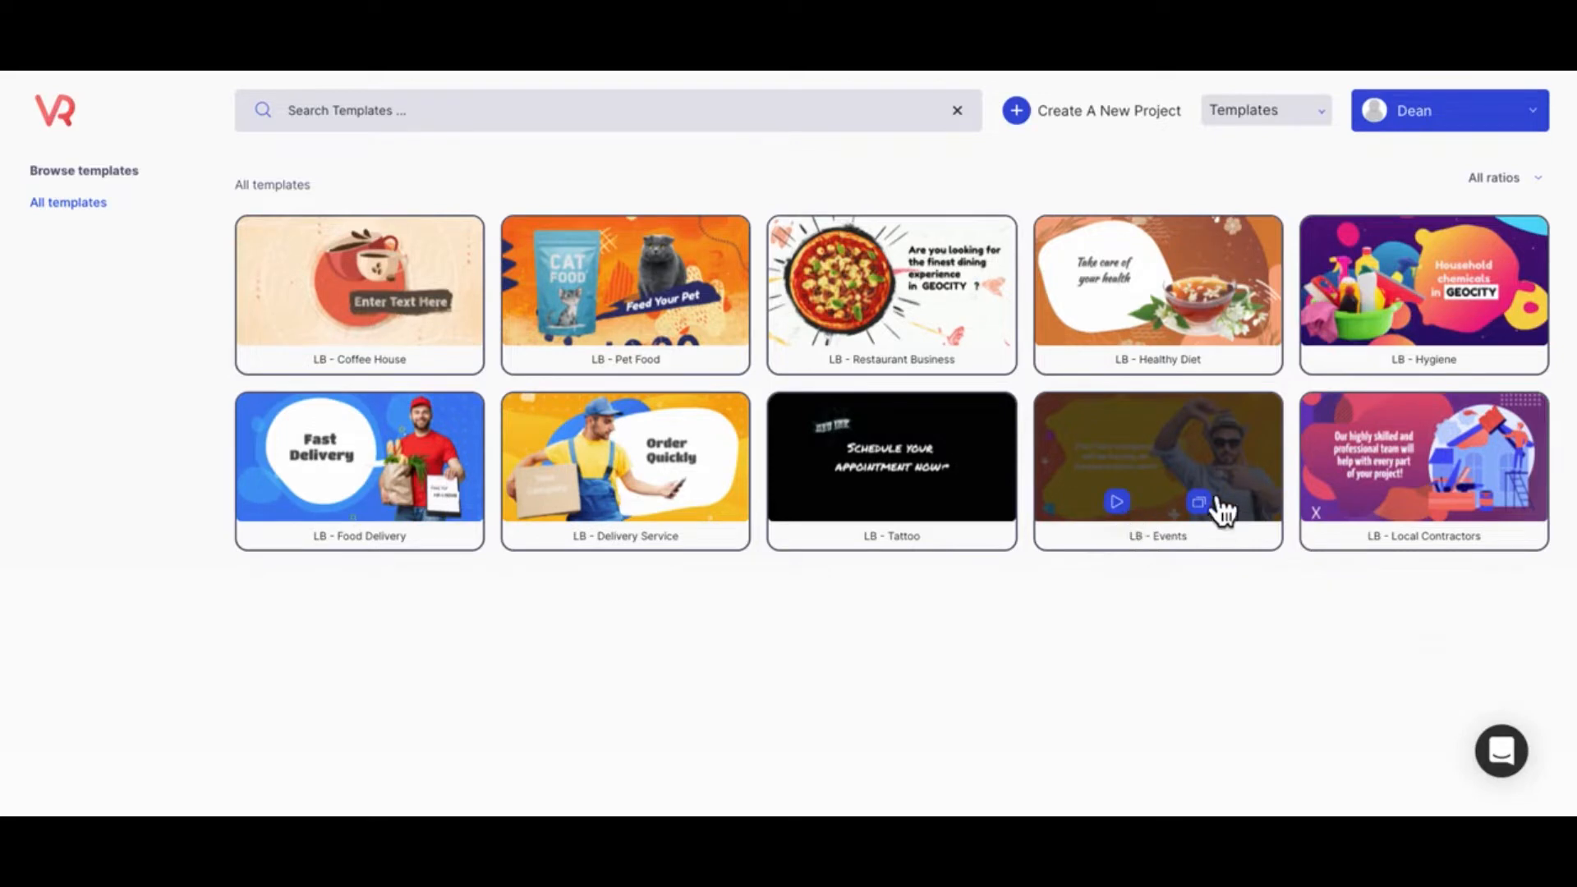
pyautogui.click(1125, 509)
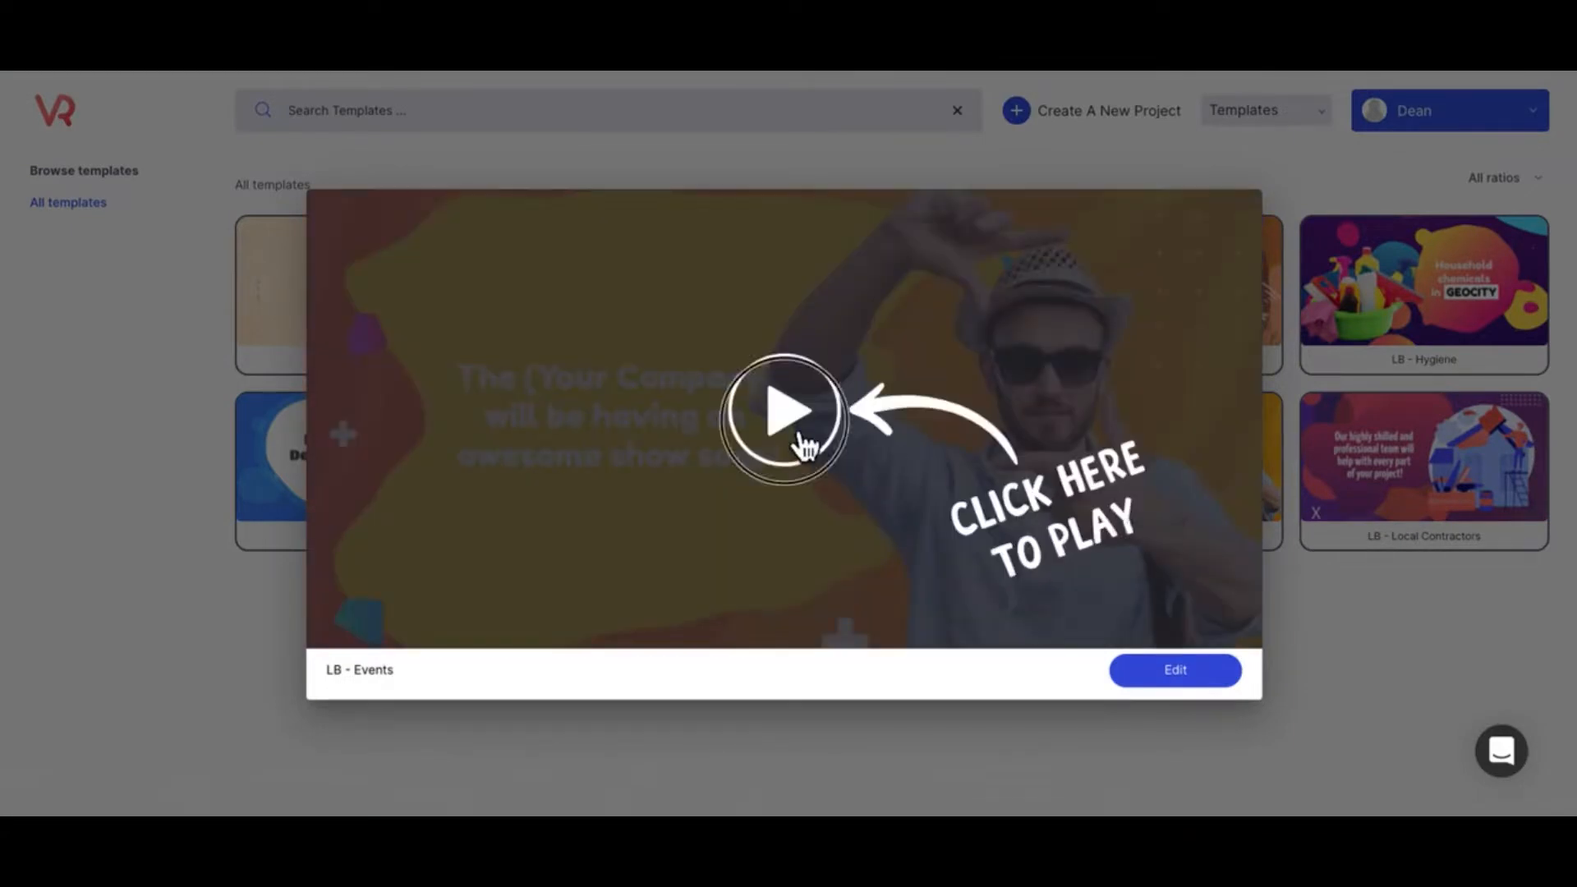
pyautogui.click(801, 446)
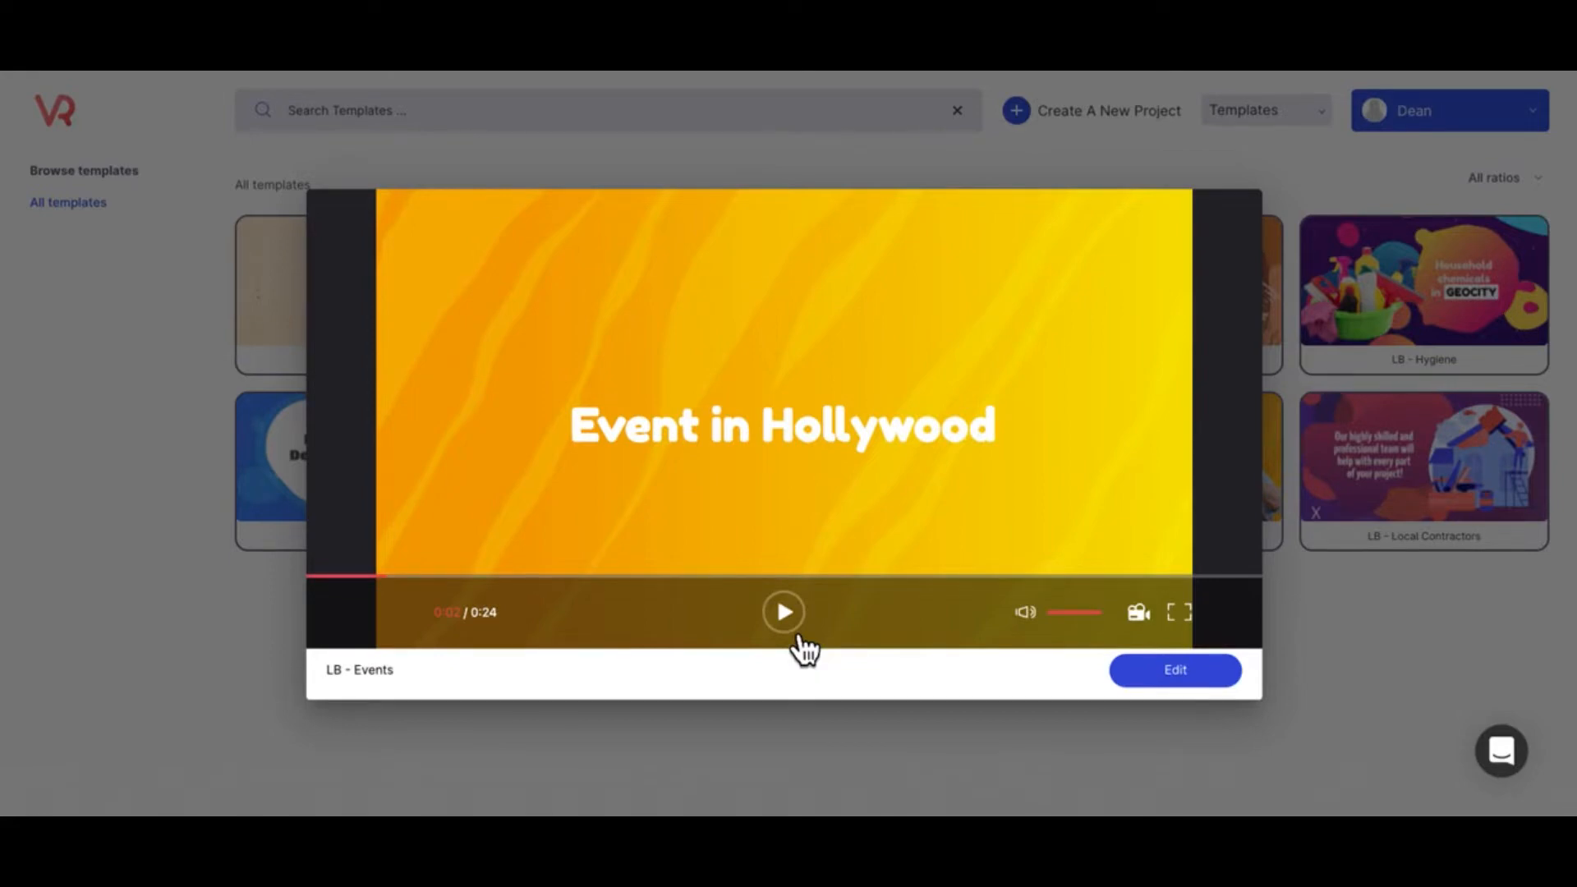
pyautogui.click(1169, 691)
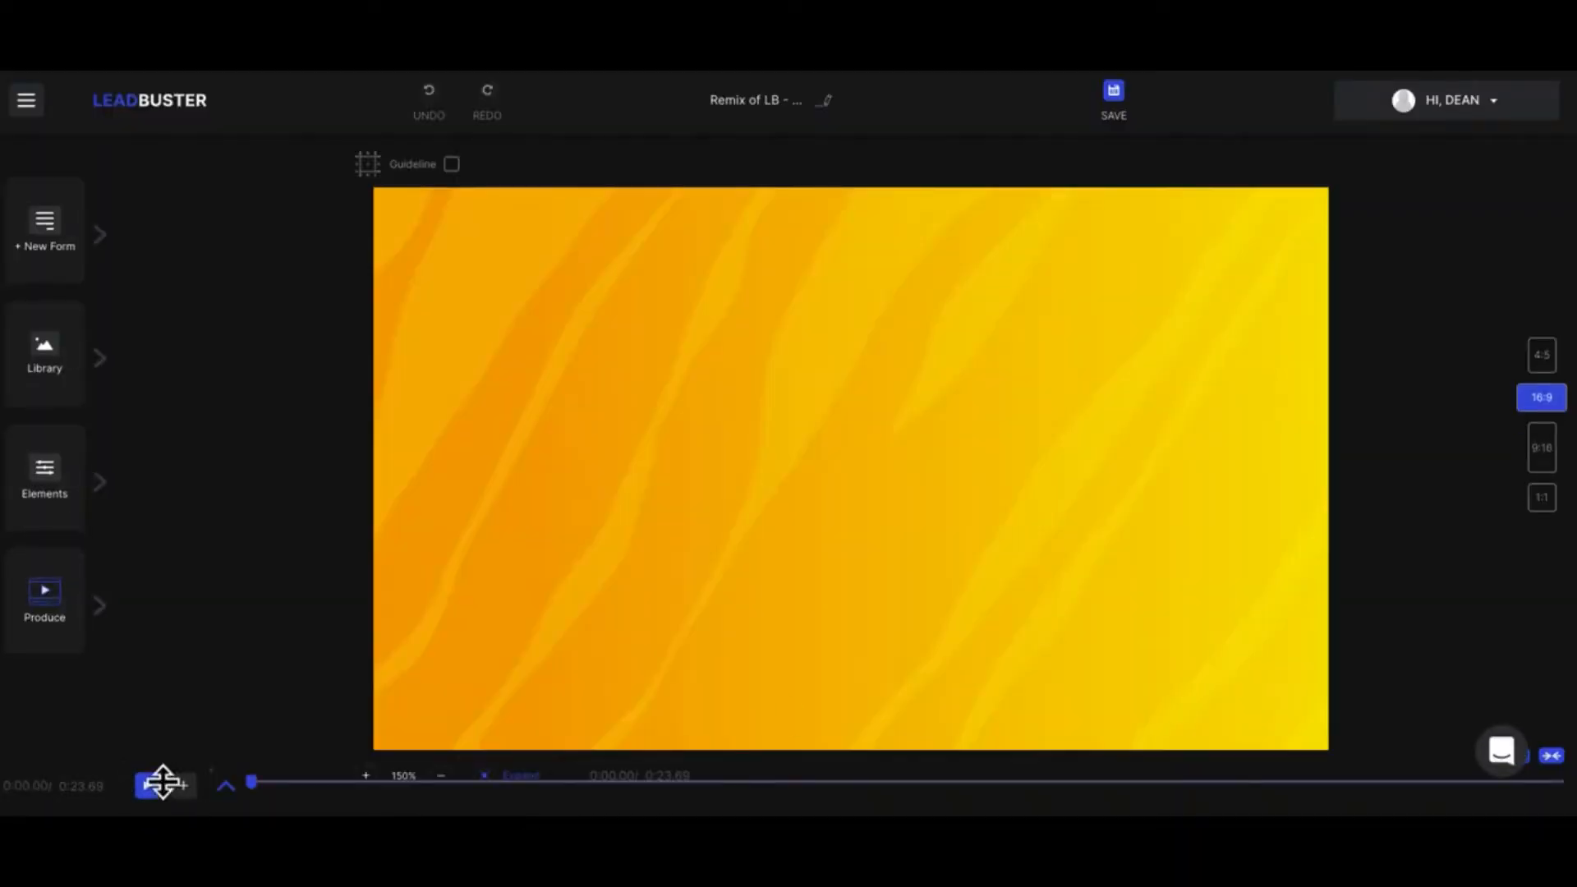
# Step: Expand the layer timeline, move the playhead slightly past the start, and view the blend modes available for Layer 0
pyautogui.click(245, 796)
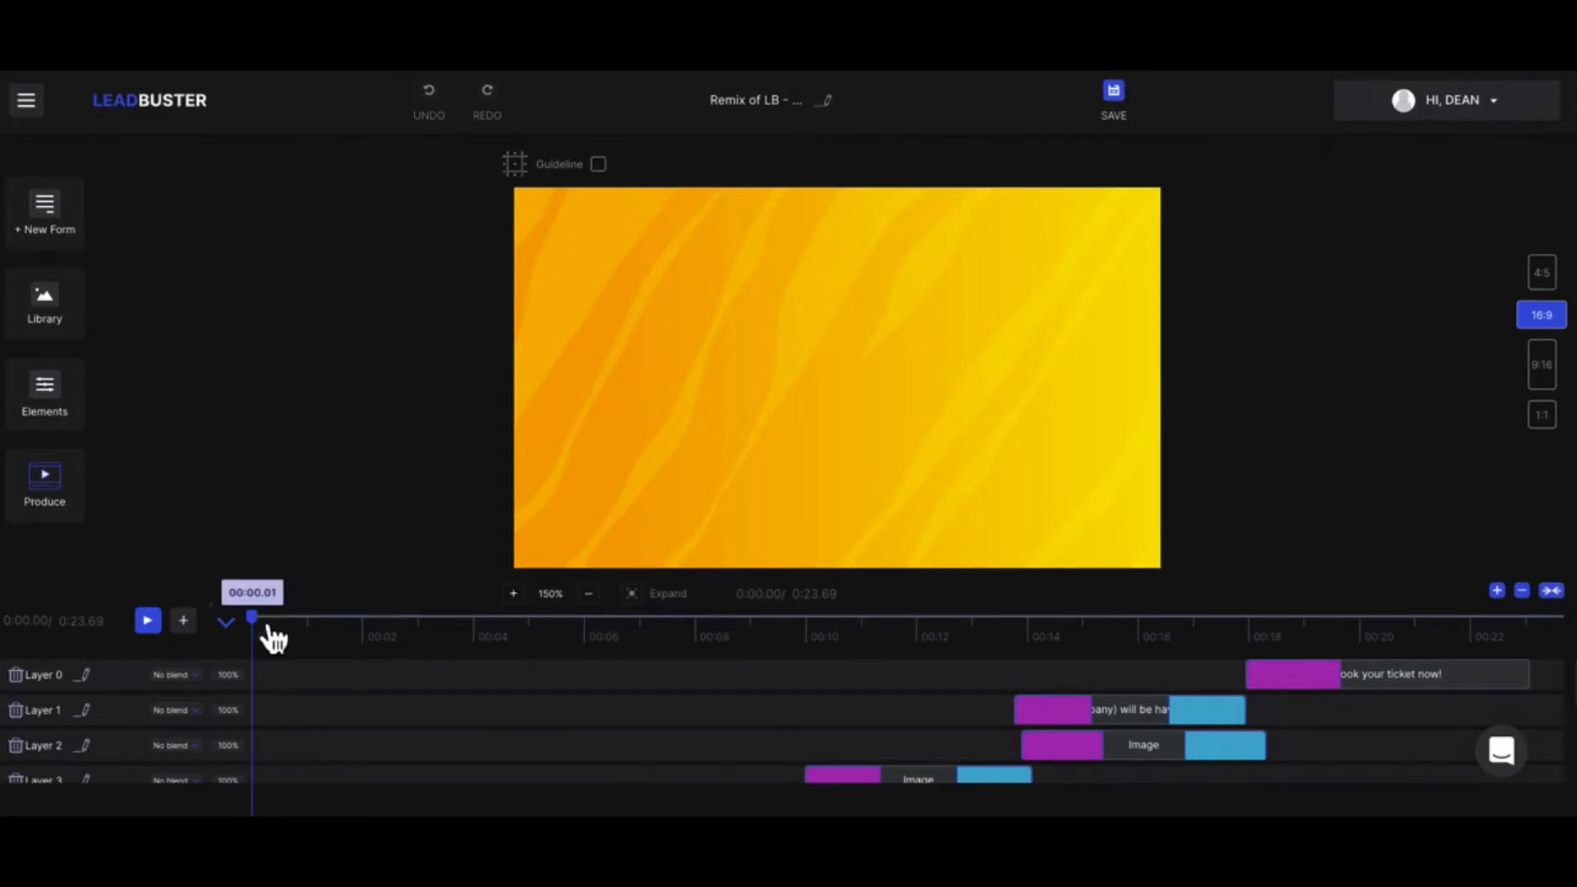
pyautogui.moveTo(274, 638)
pyautogui.mouseDown()
pyautogui.moveTo(1391, 641)
pyautogui.moveTo(1468, 615)
pyautogui.moveTo(1558, 644)
pyautogui.moveTo(271, 637)
pyautogui.mouseUp()
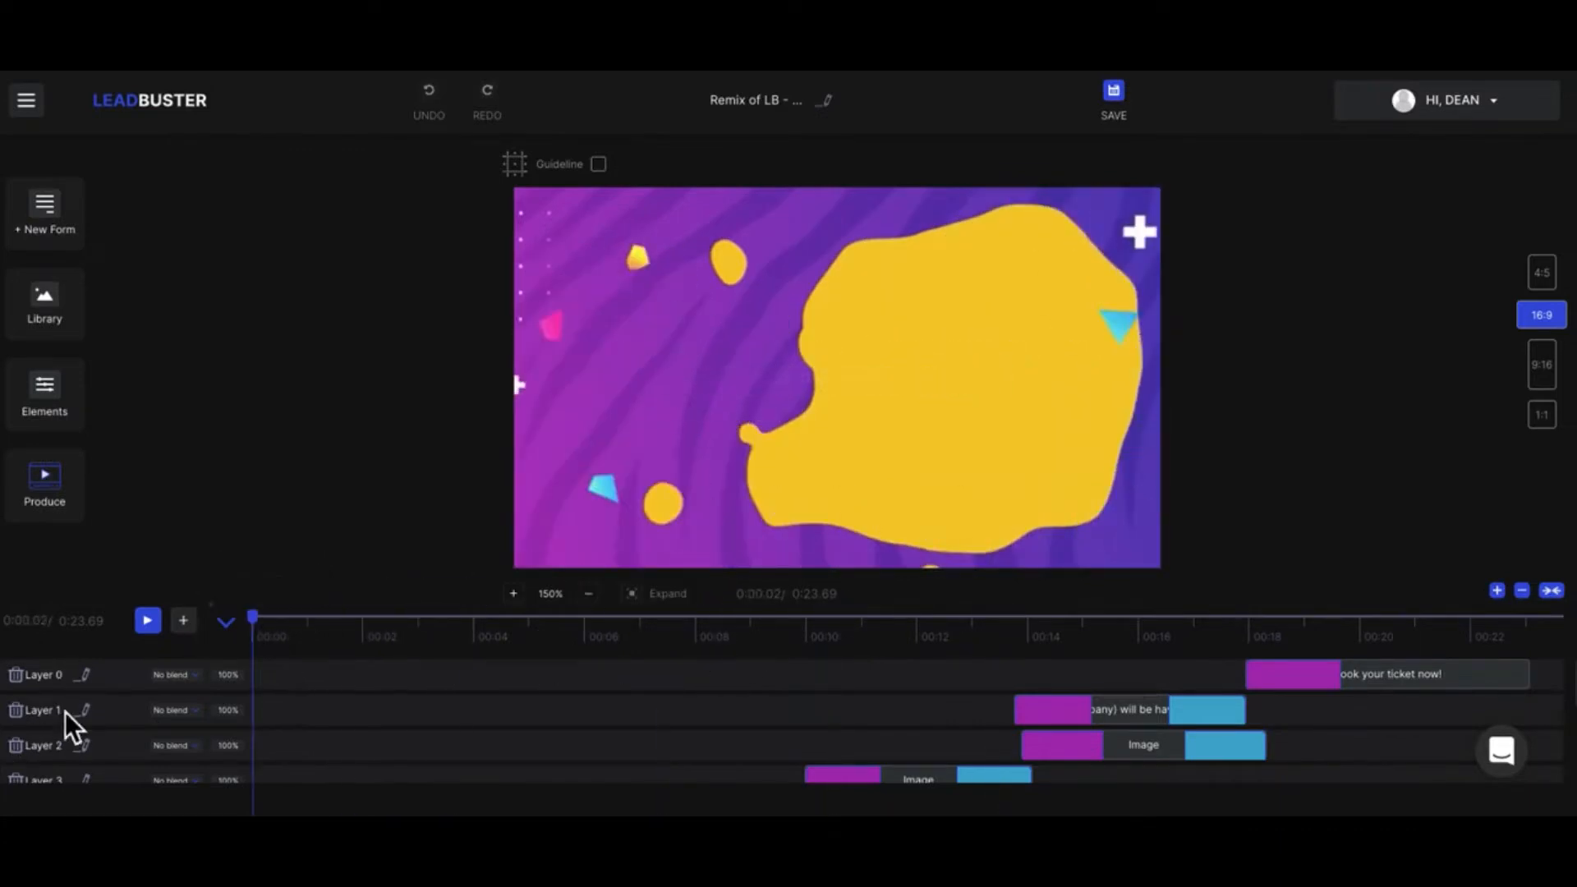
pyautogui.click(186, 680)
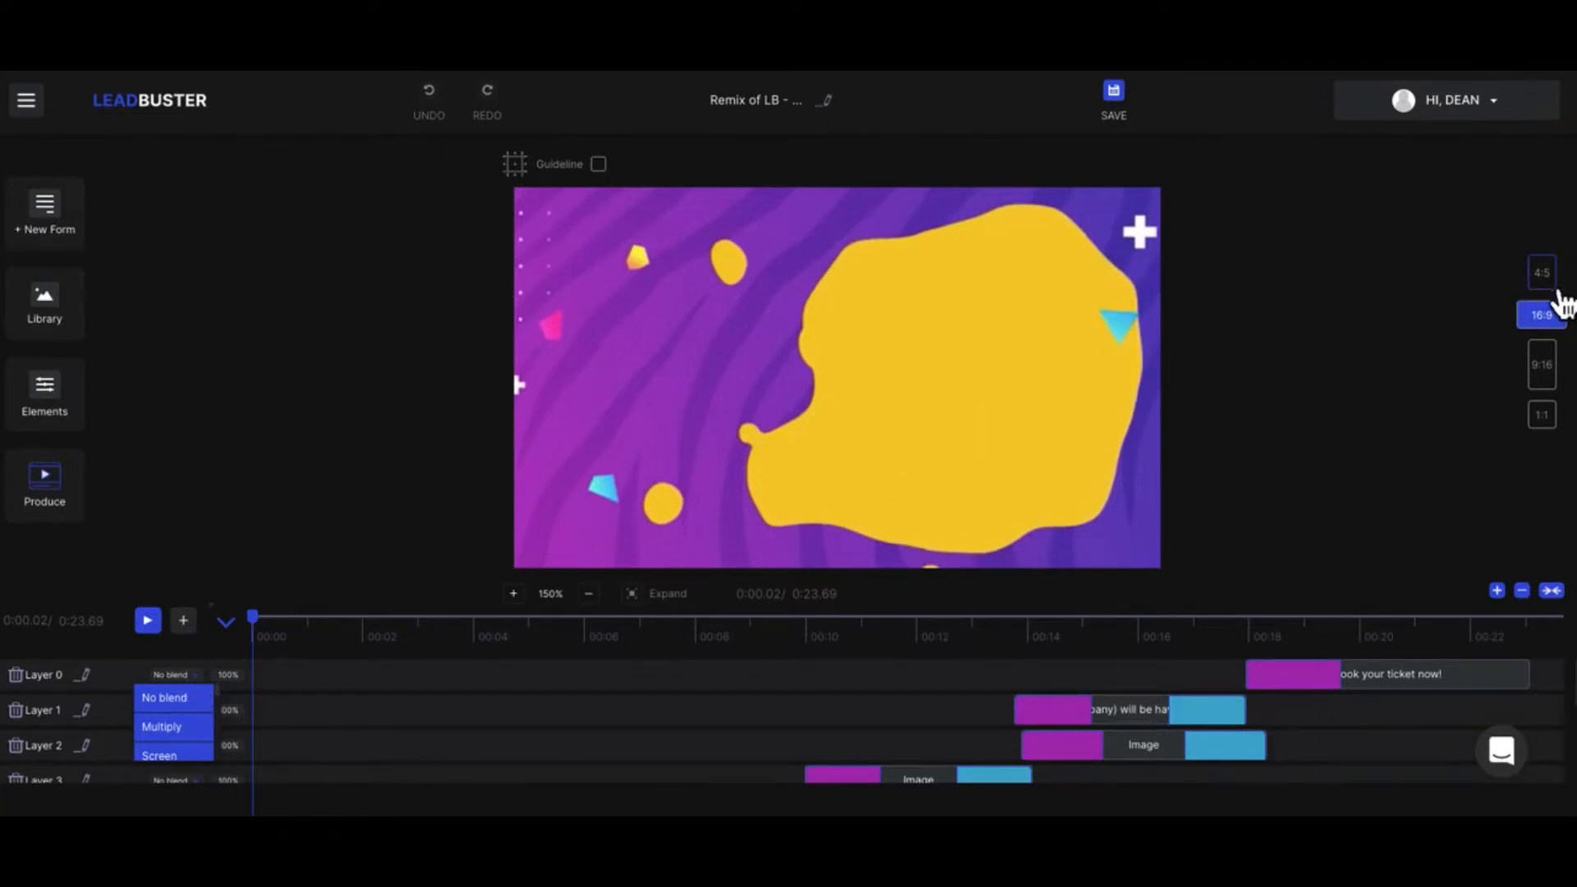
# Step: Preview the project in the 4:5, 9:16 and 1:1 aspect ratios, and return it to 16:9
pyautogui.click(1555, 284)
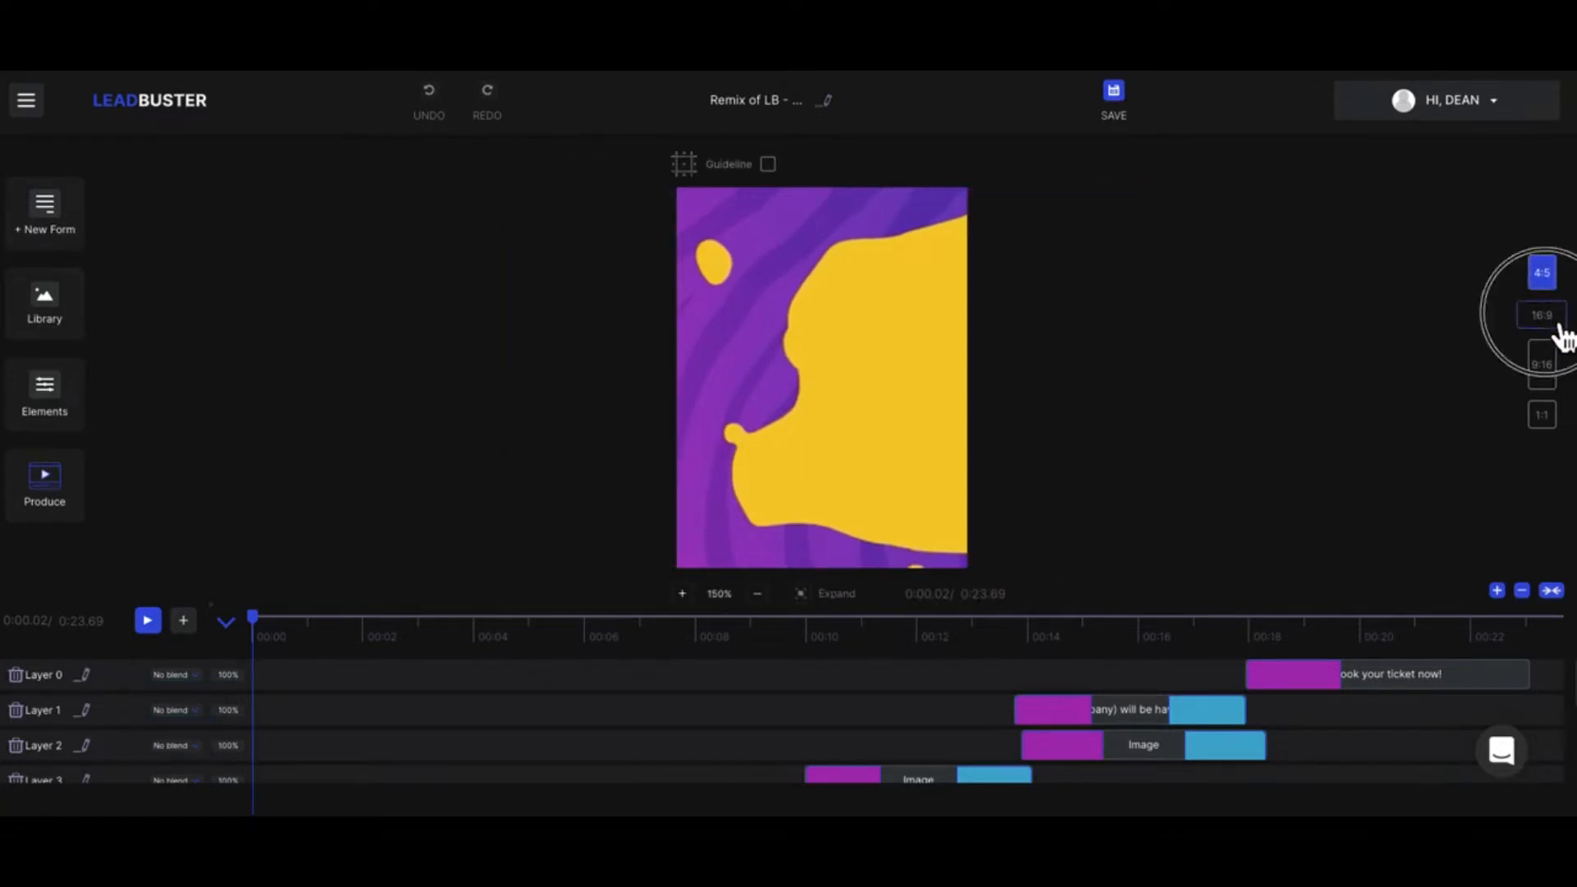
pyautogui.click(1559, 327)
pyautogui.click(1560, 382)
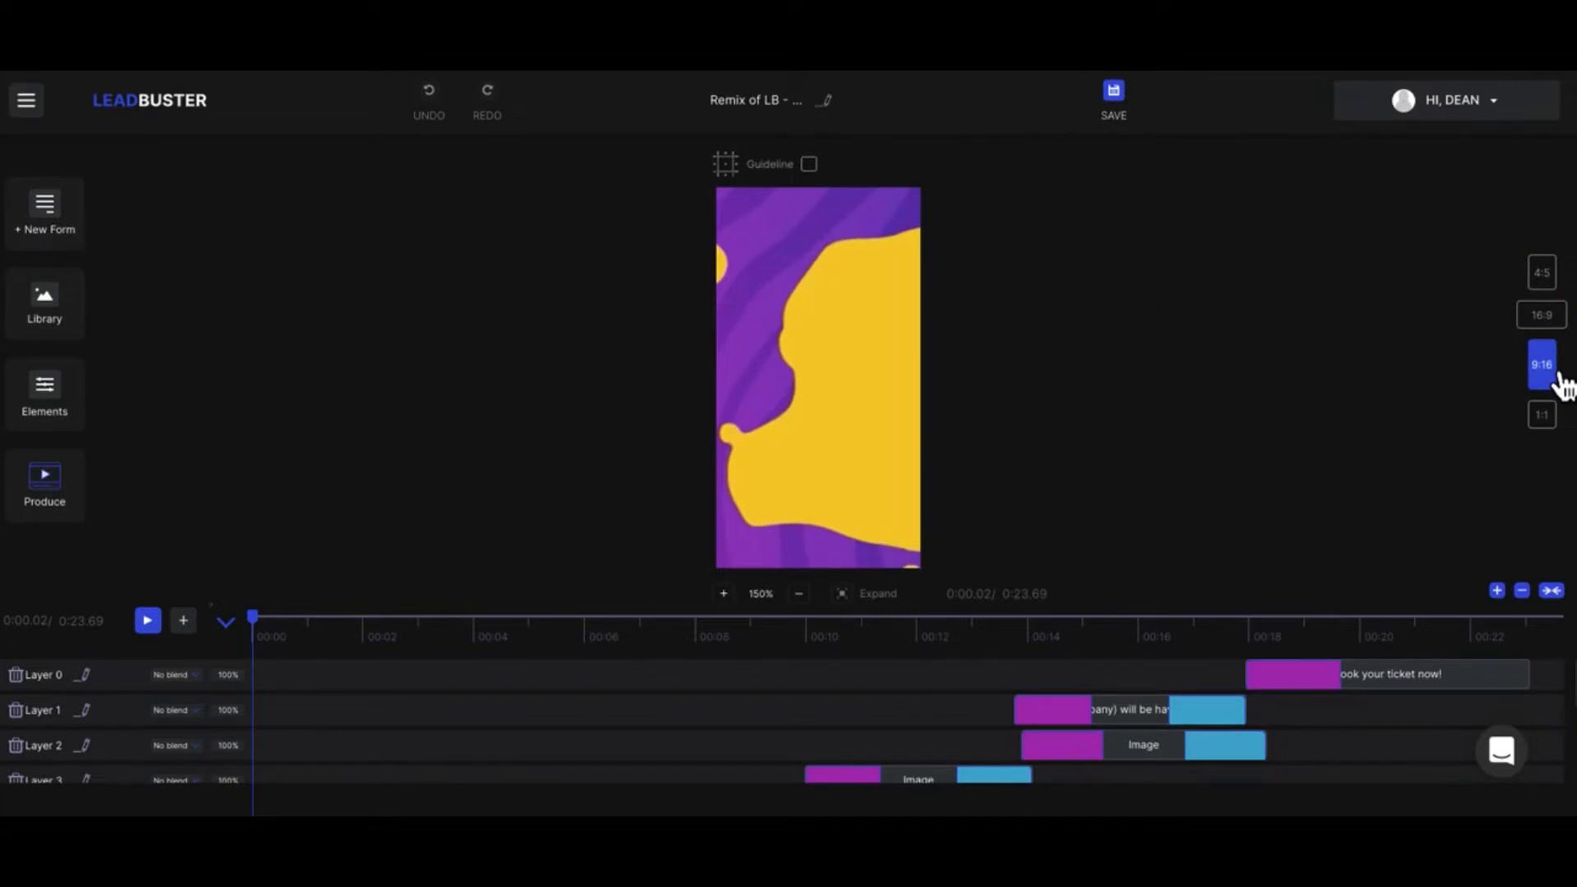
pyautogui.click(1558, 421)
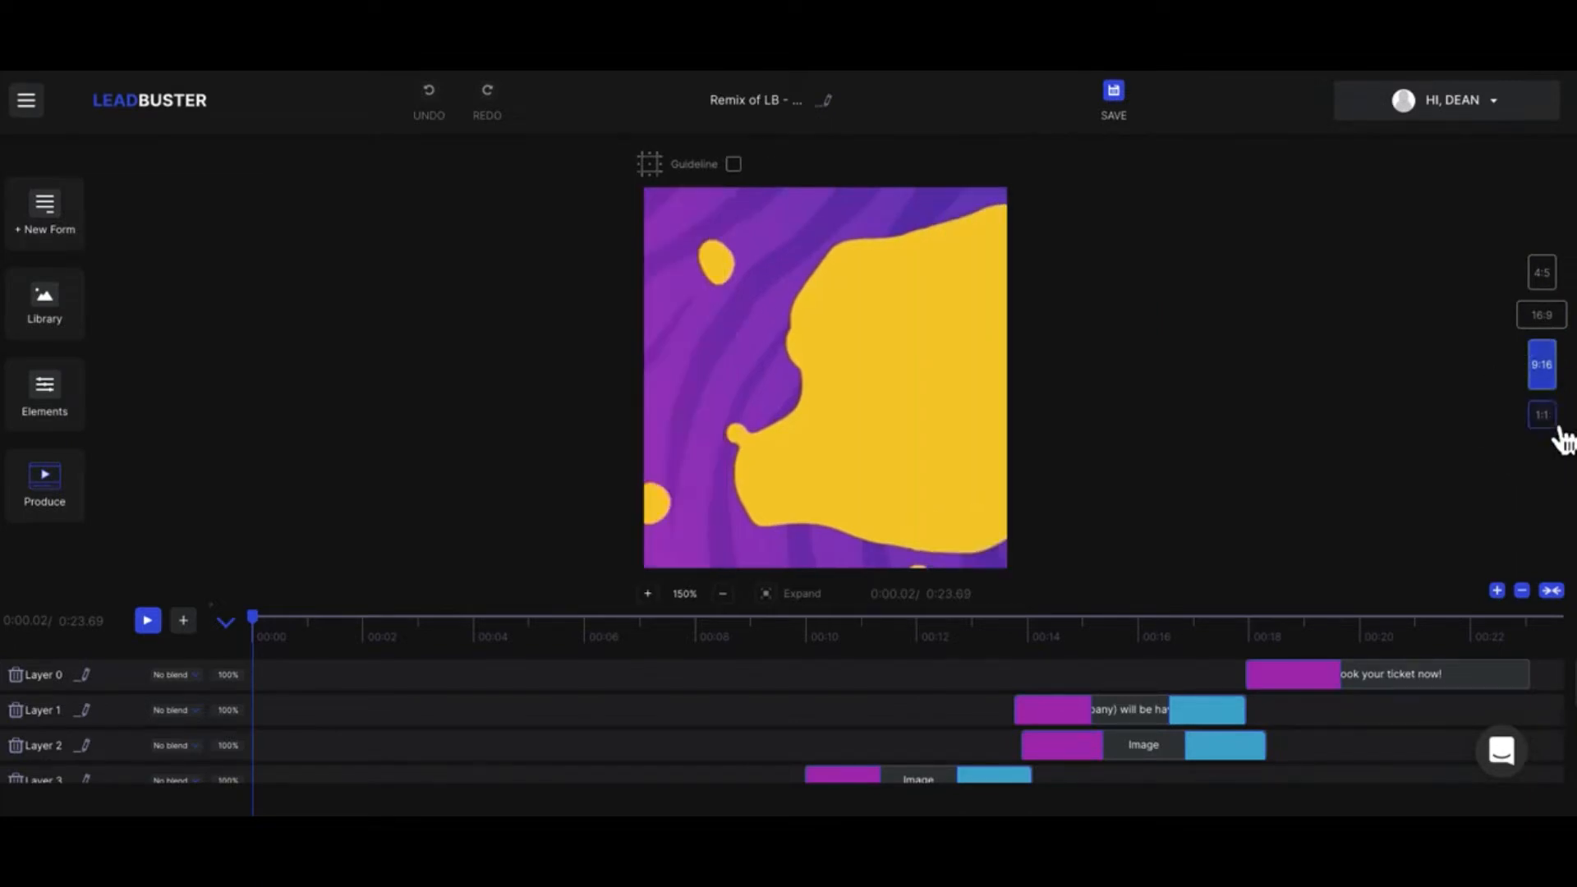
pyautogui.click(1559, 287)
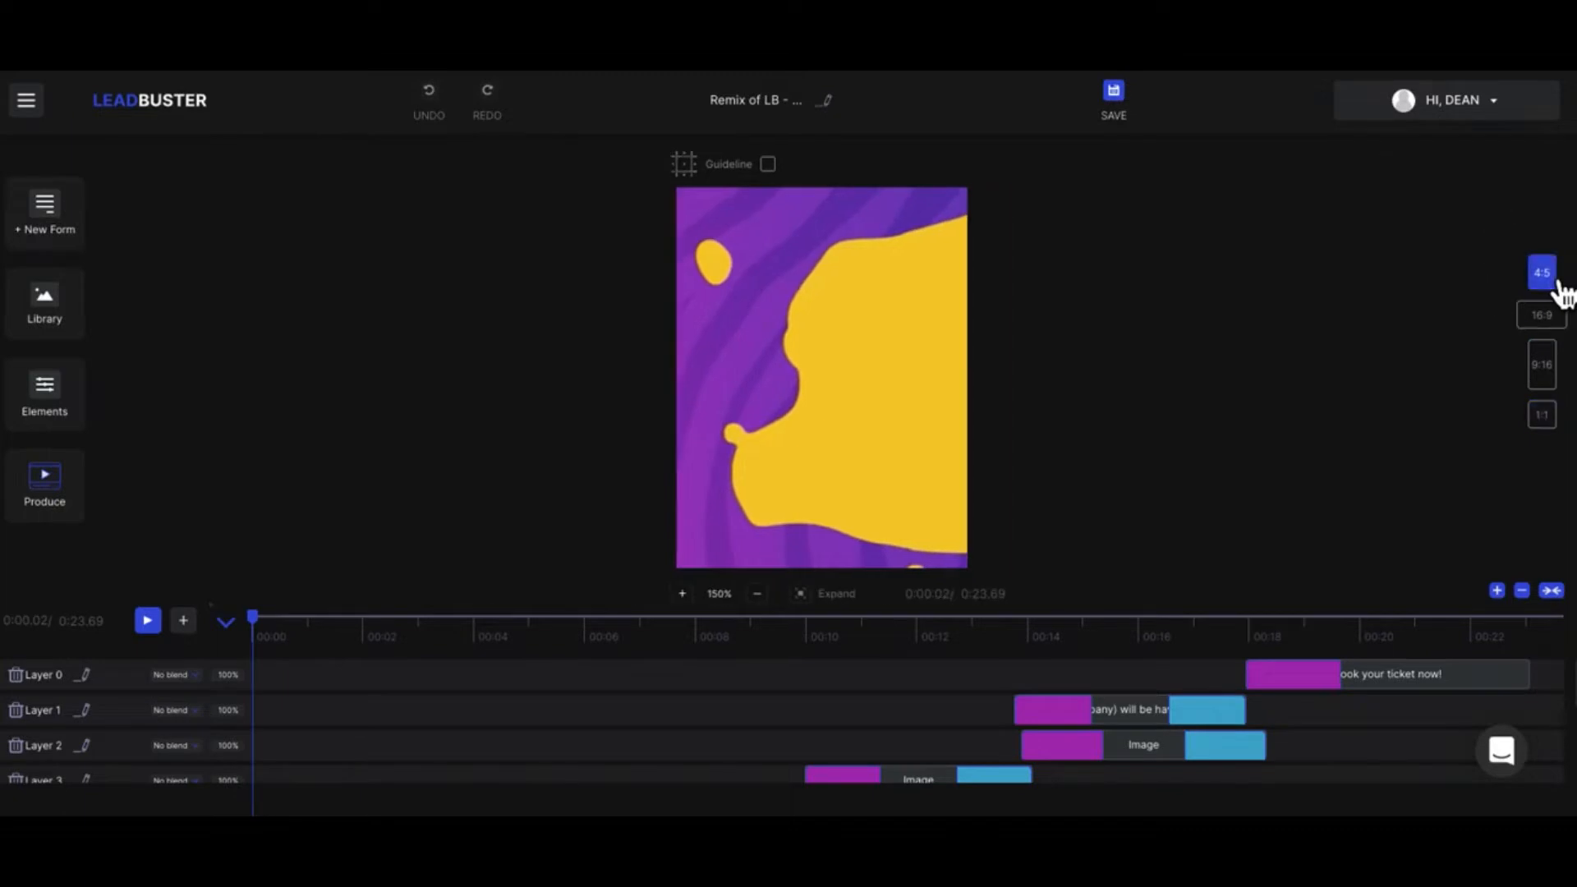
pyautogui.click(1558, 321)
pyautogui.click(836, 354)
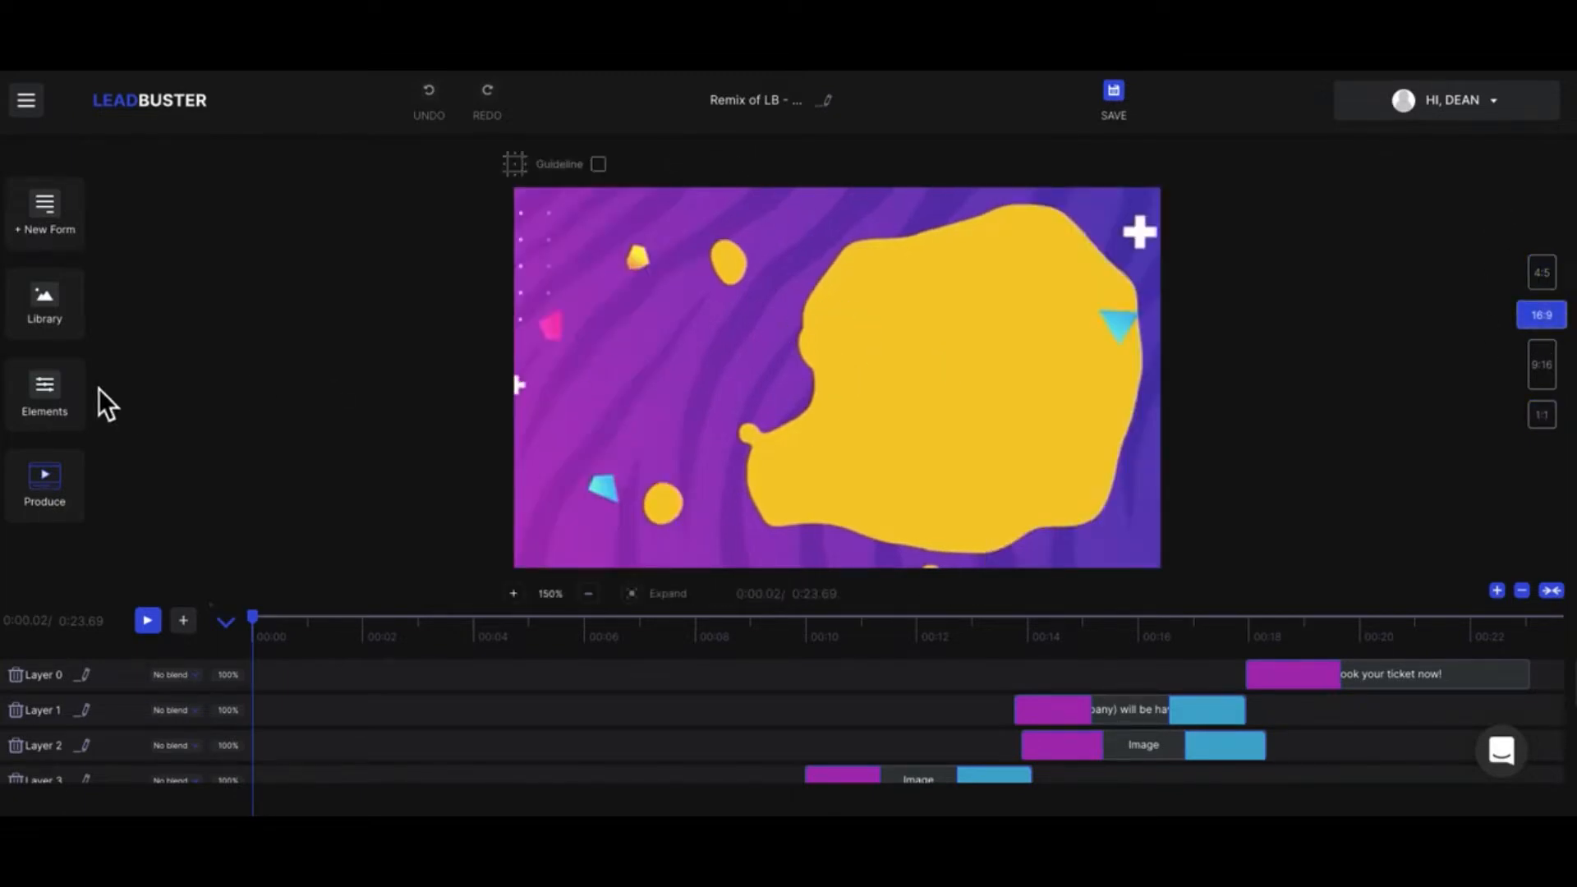
# Step: Move the playhead to about 5 seconds and select the image clip on Layer 5
pyautogui.moveTo(258, 624); pyautogui.dragTo(526, 645)
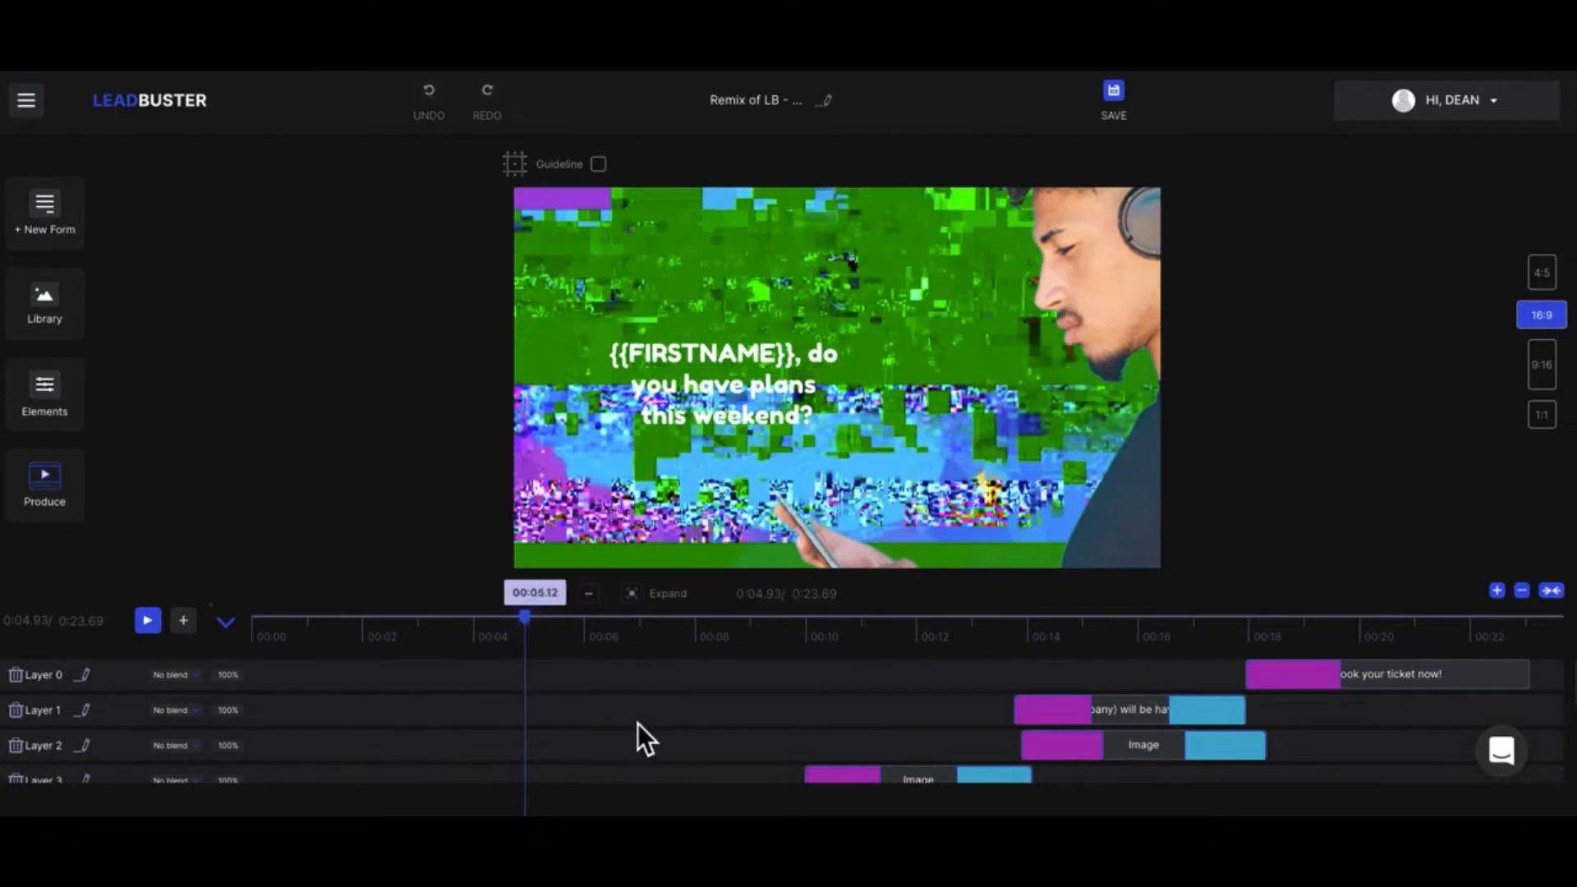
pyautogui.scroll(-3, 647, 733)
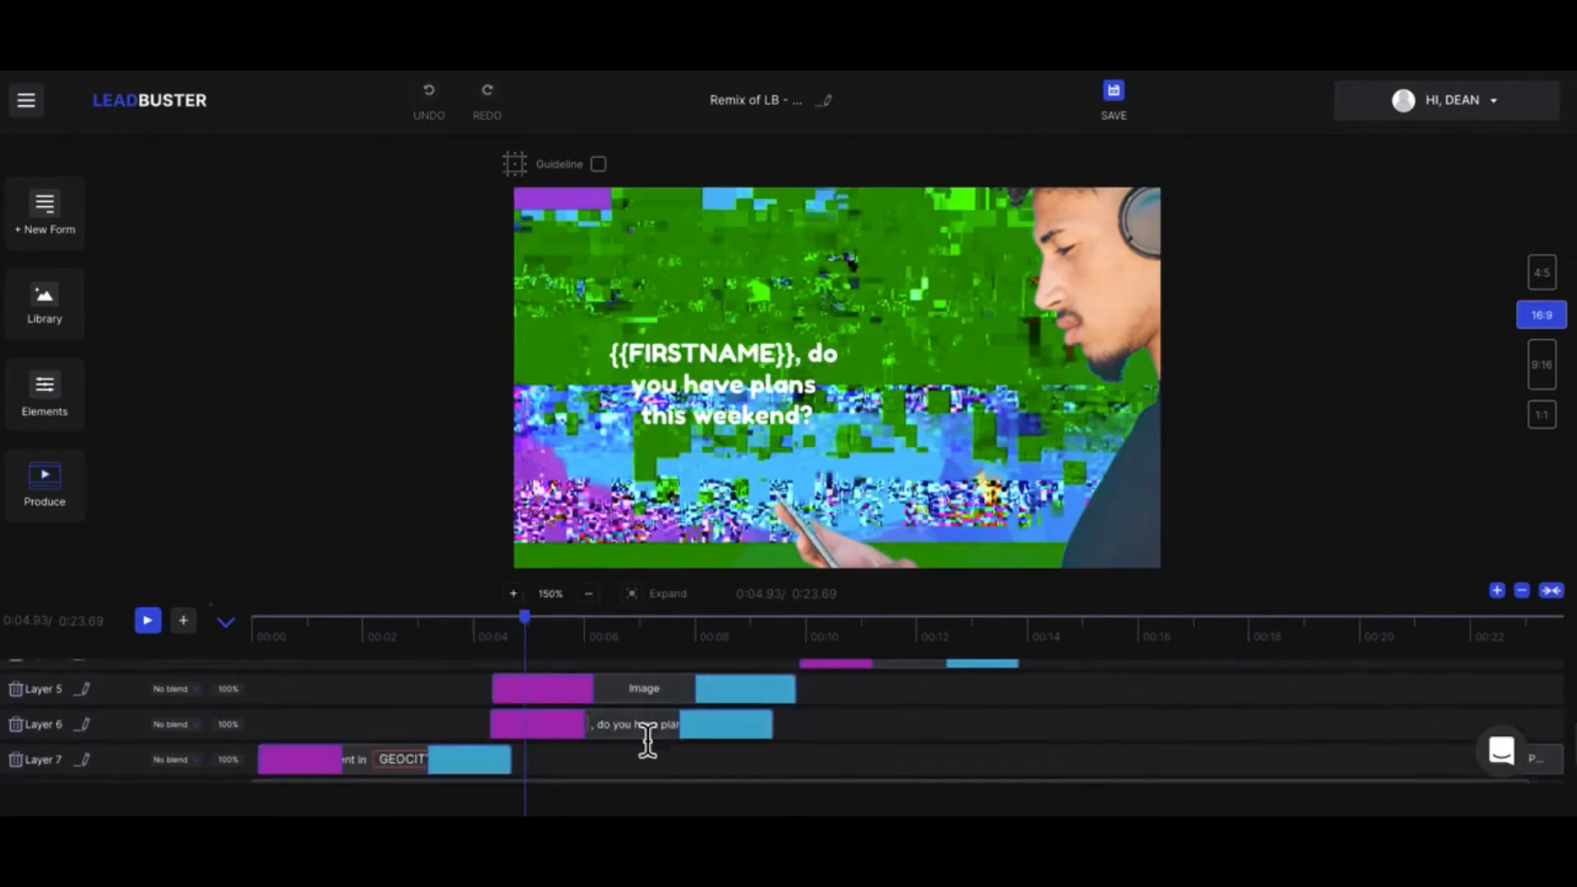
pyautogui.click(604, 693)
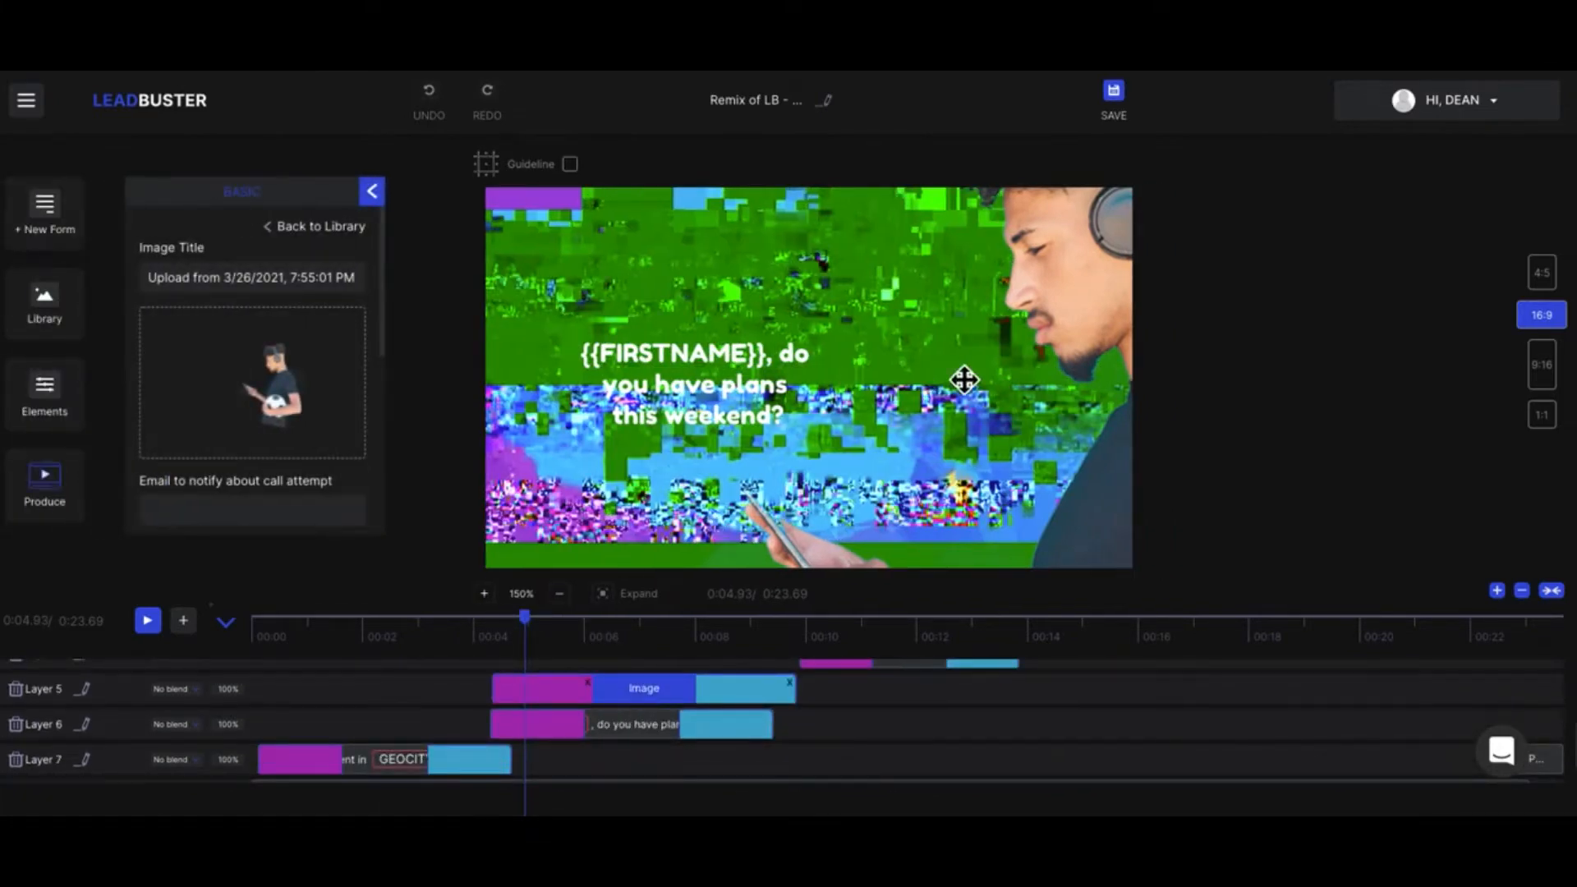
# Step: Play the video from the start and pause at about 5.5 seconds, with the man's image beside the weekend-plans text
pyautogui.moveTo(549, 640); pyautogui.dragTo(250, 630)
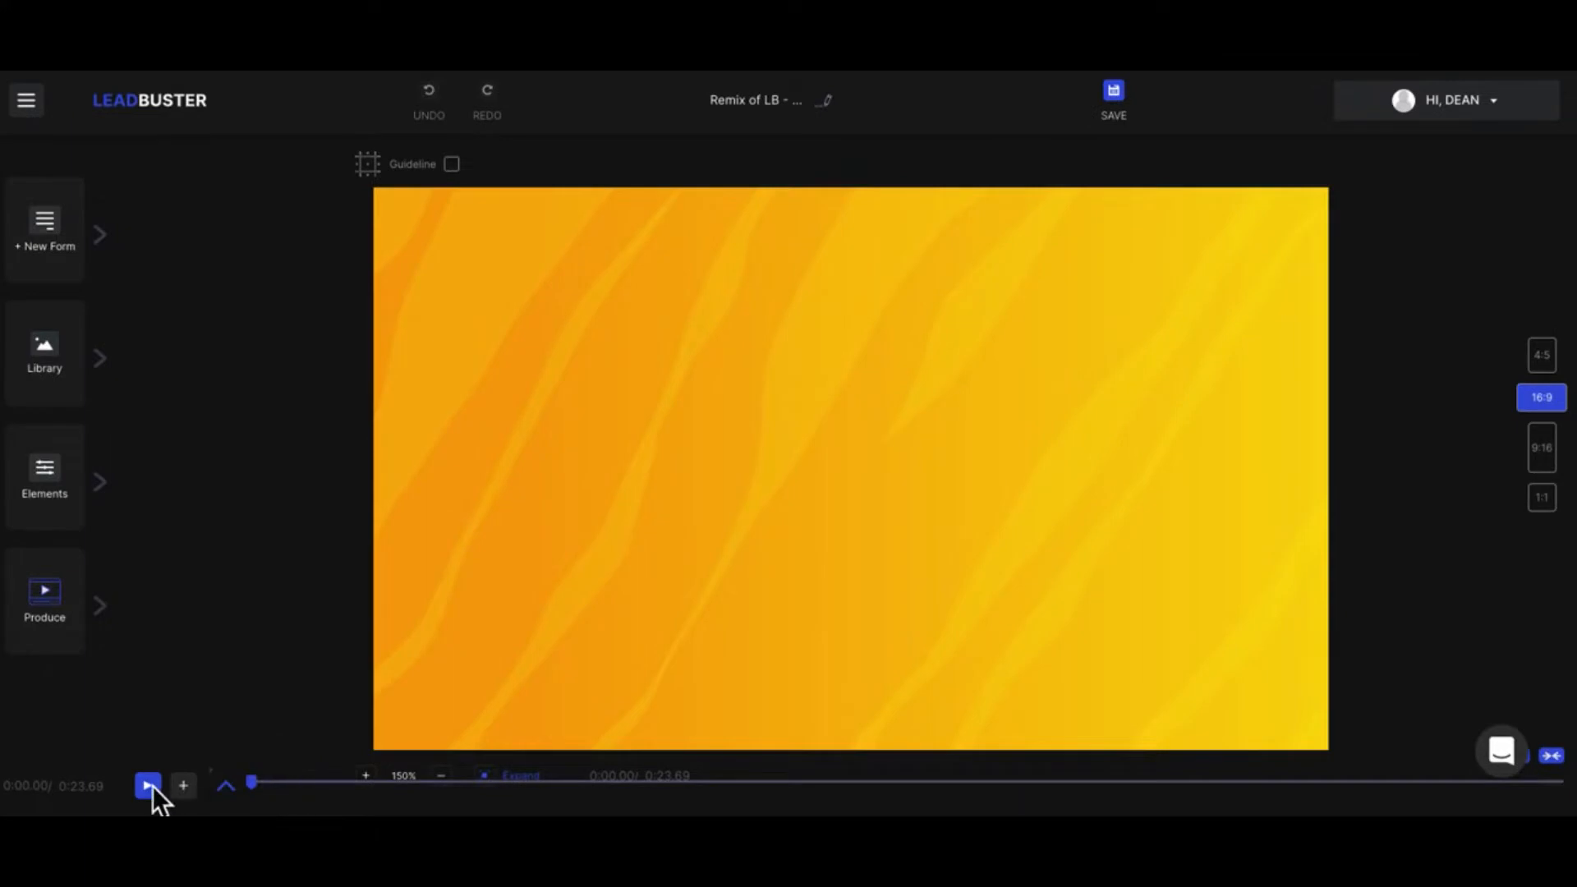
pyautogui.click(148, 785)
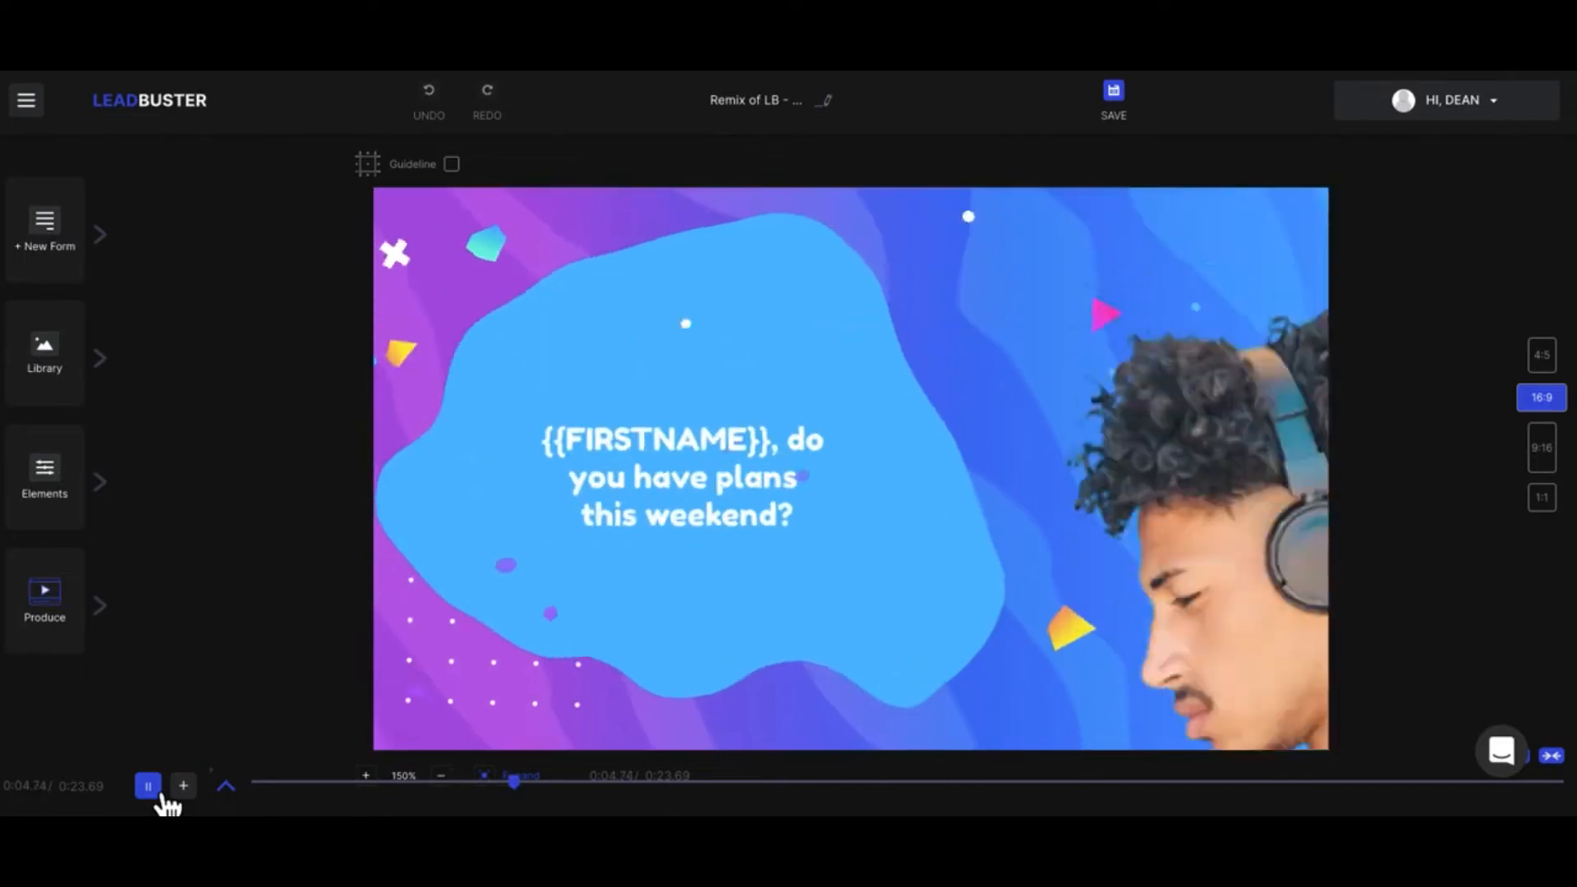
pyautogui.click(149, 786)
# Step: Select the man's image and reposition it in the 16:9 frame beside the weekend-plans text
pyautogui.click(1252, 373)
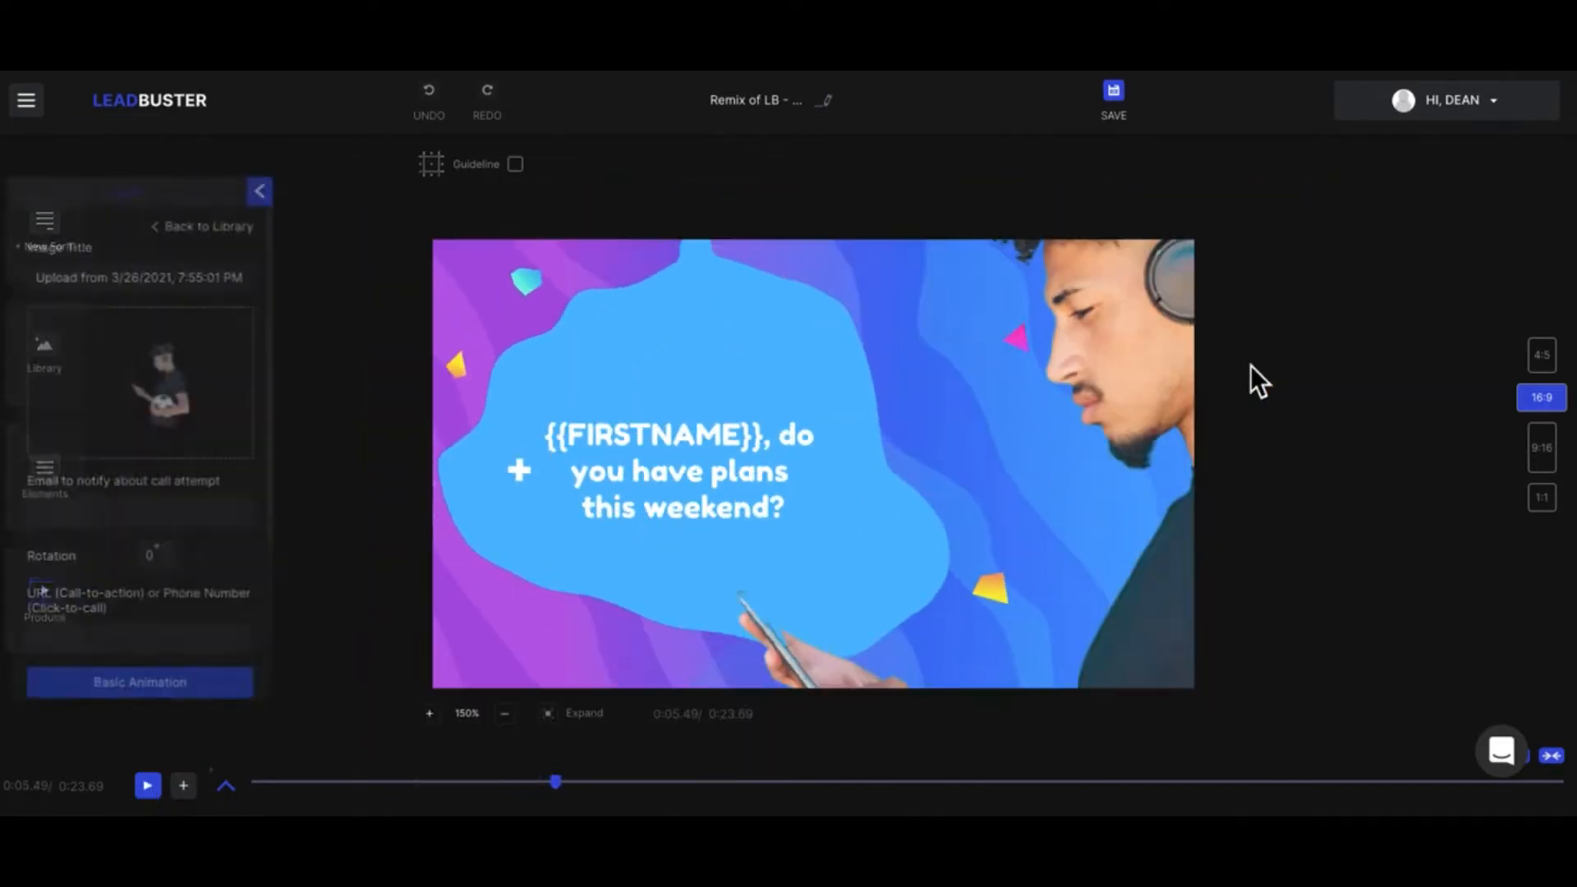
pyautogui.moveTo(1156, 367); pyautogui.dragTo(904, 591)
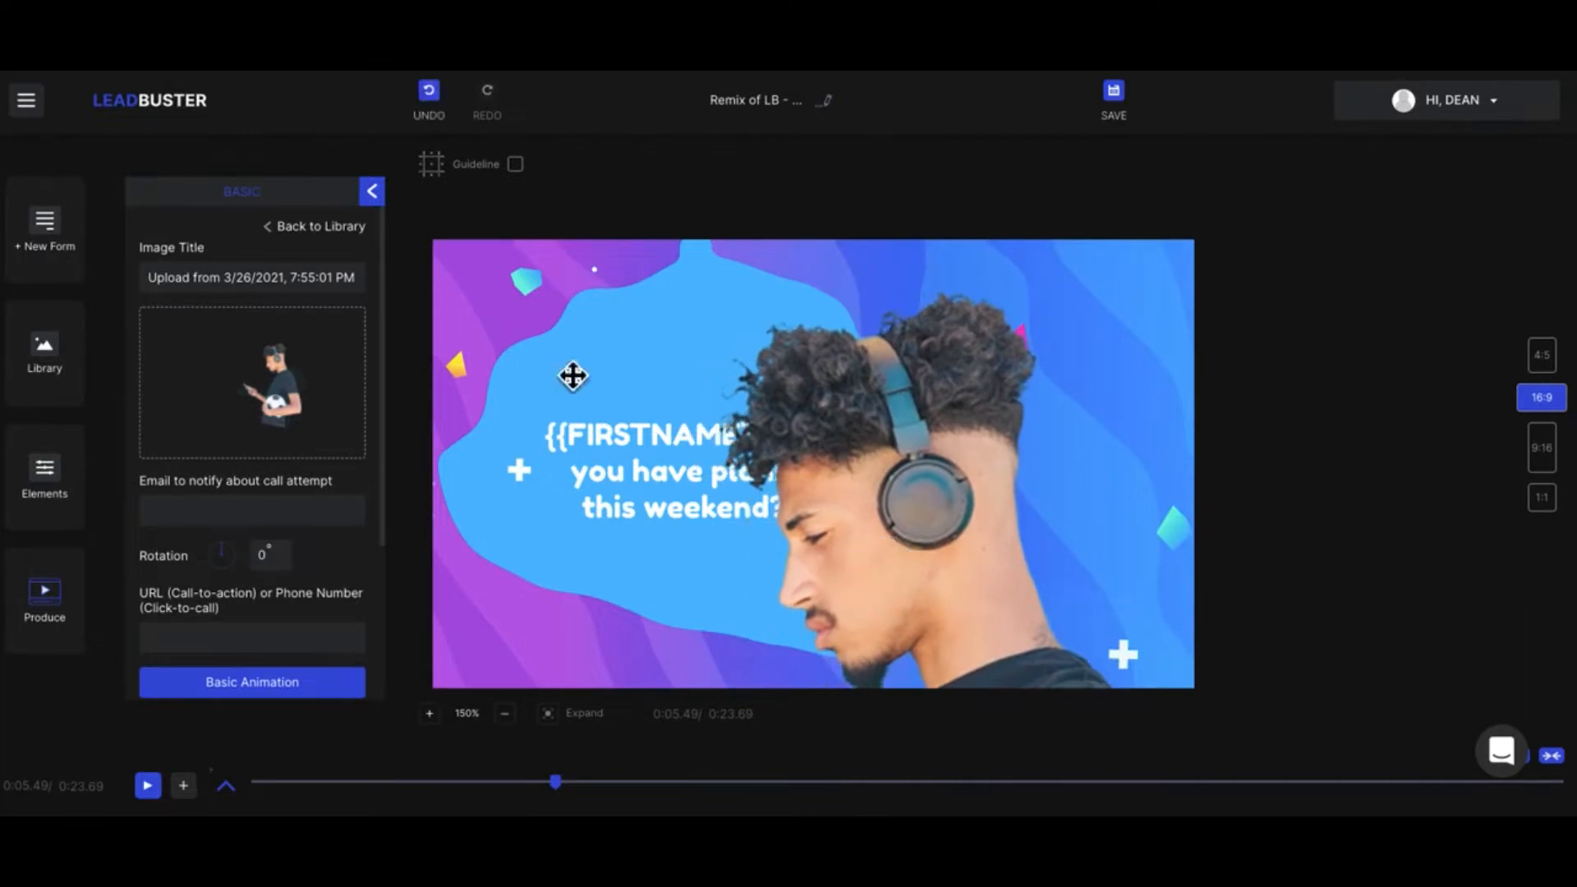
pyautogui.moveTo(605, 282); pyautogui.dragTo(750, 327)
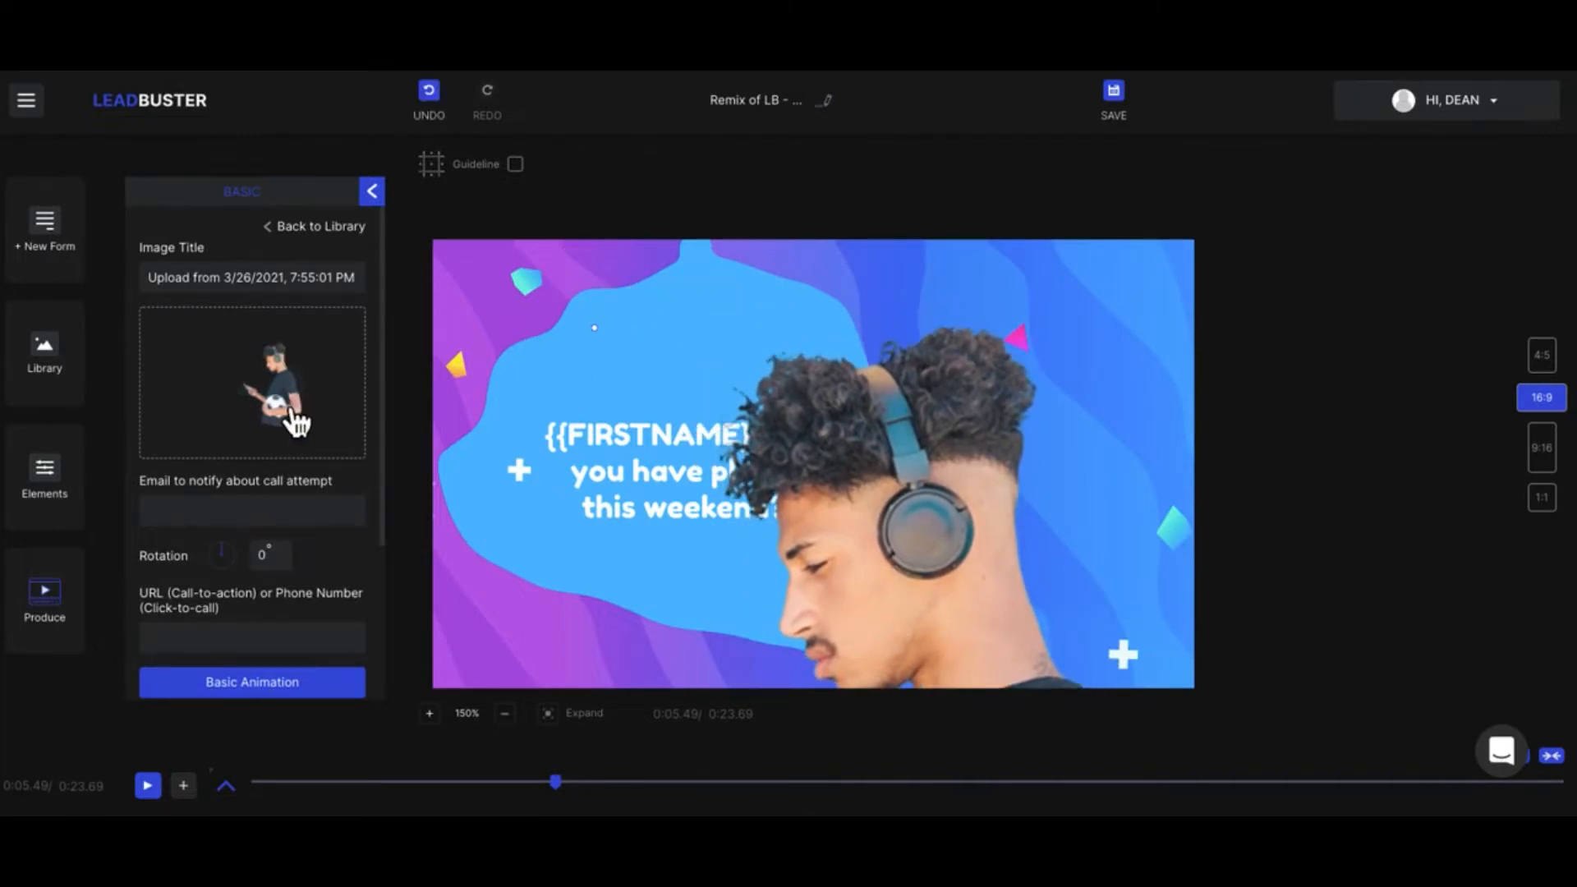
pyautogui.moveTo(933, 529); pyautogui.dragTo(968, 433)
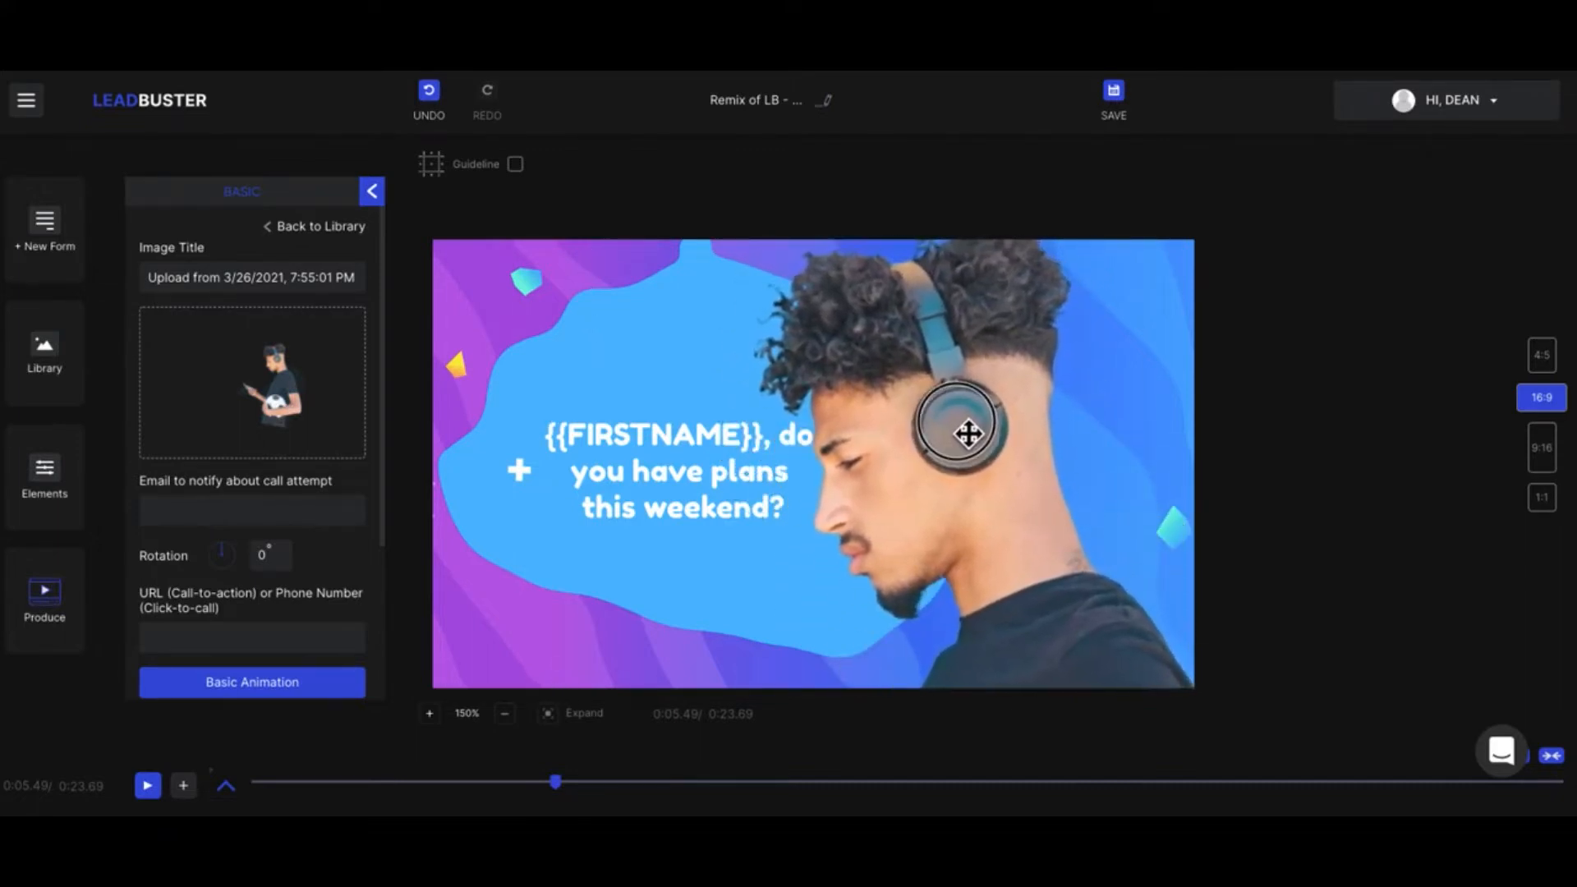
# Step: Reposition the man's image beside the text in the 4:5 format and again in the 16:9 format
pyautogui.click(1548, 361)
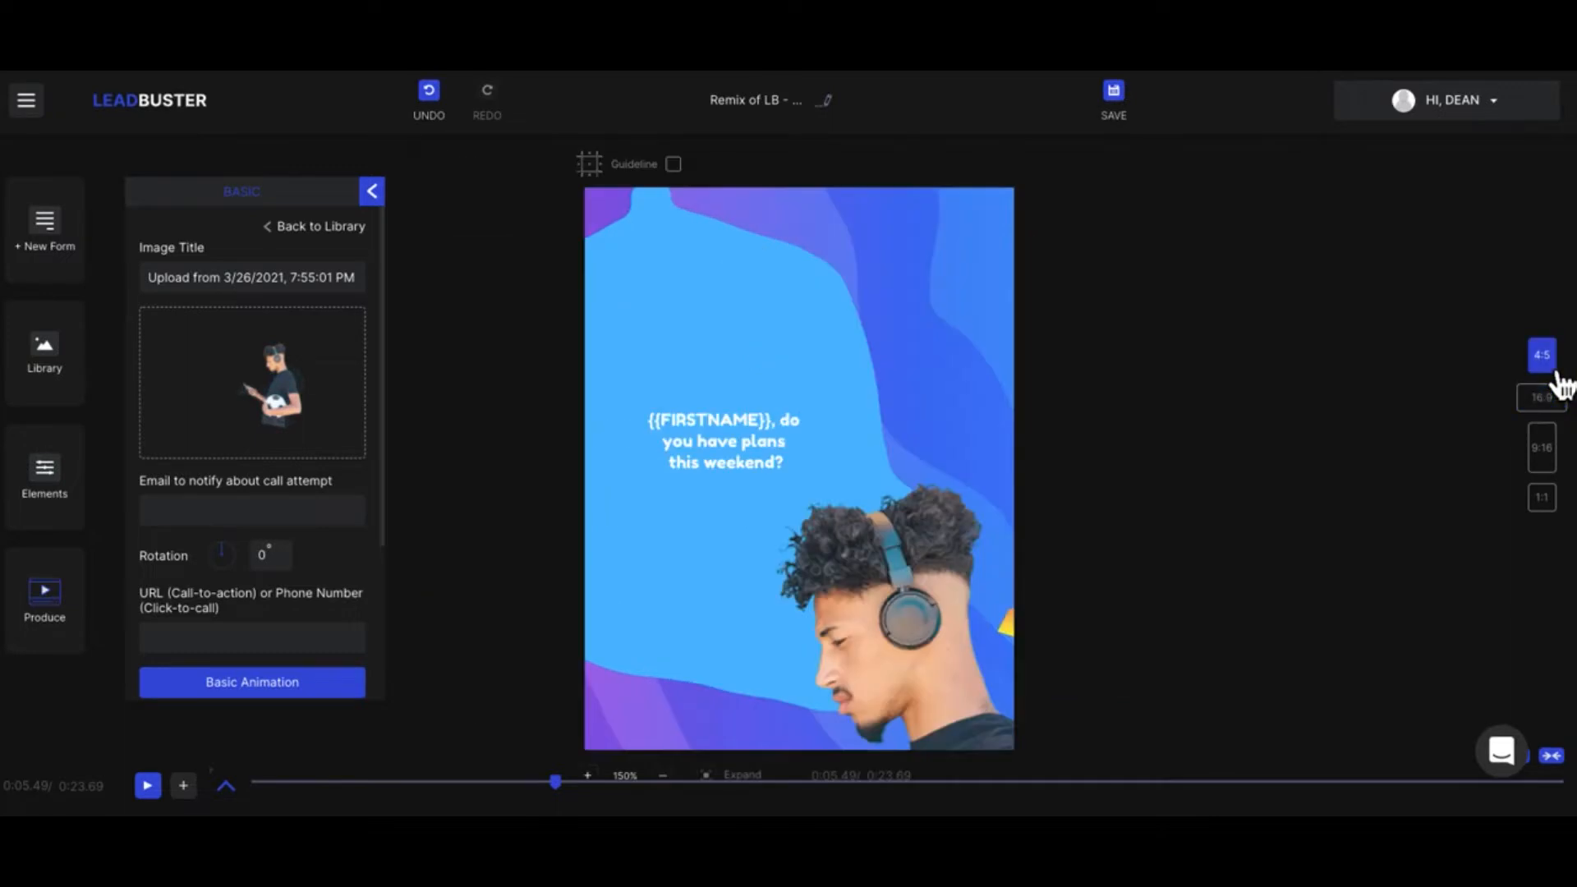
pyautogui.moveTo(873, 649); pyautogui.dragTo(848, 358)
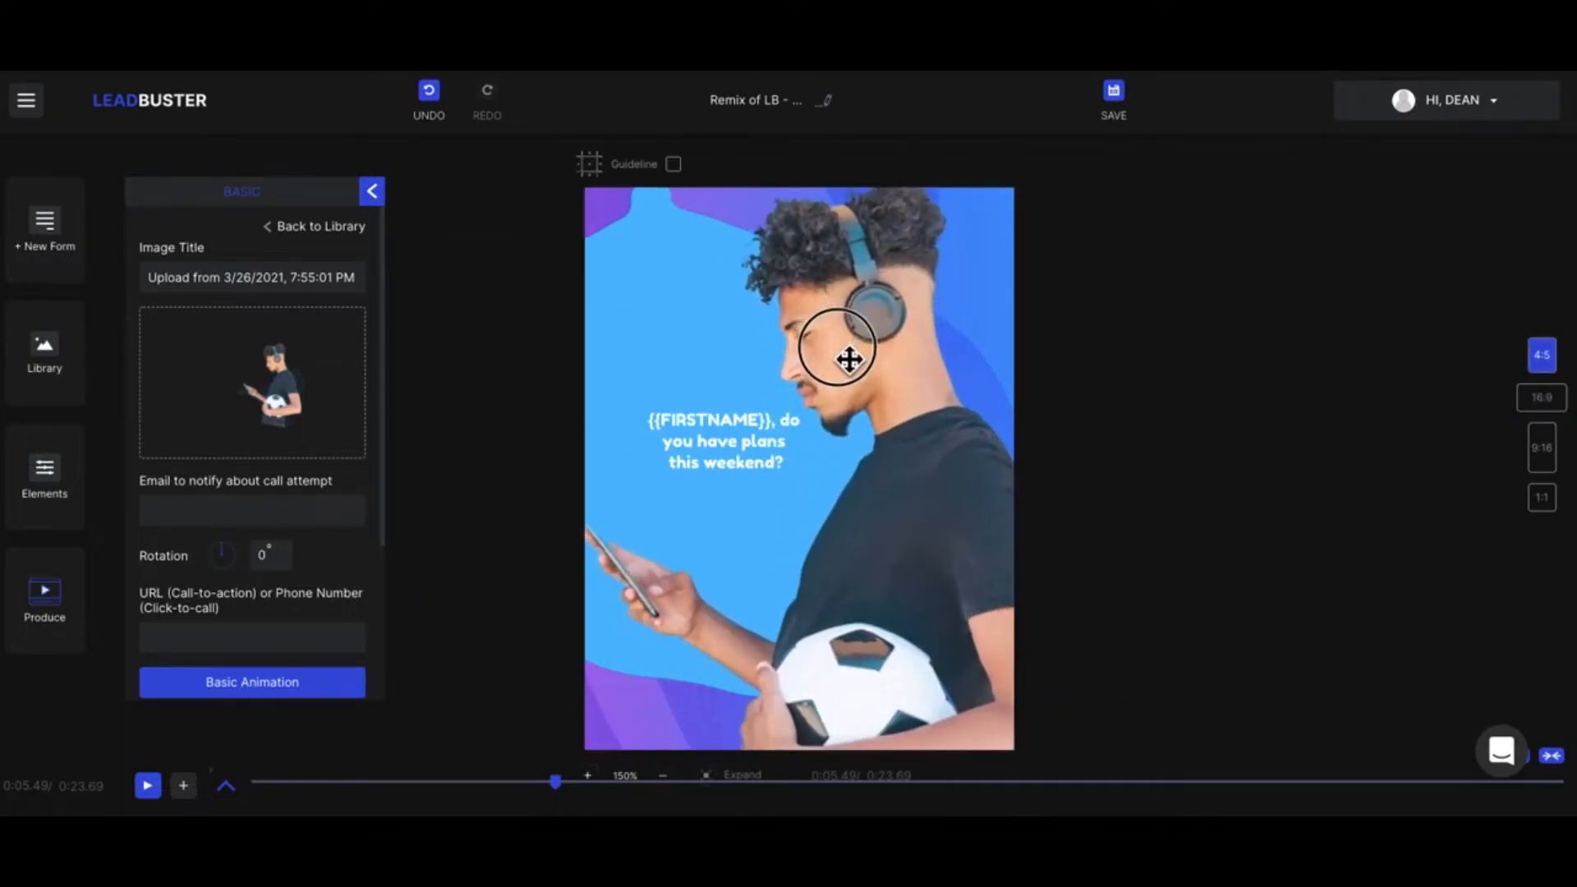
pyautogui.click(1536, 400)
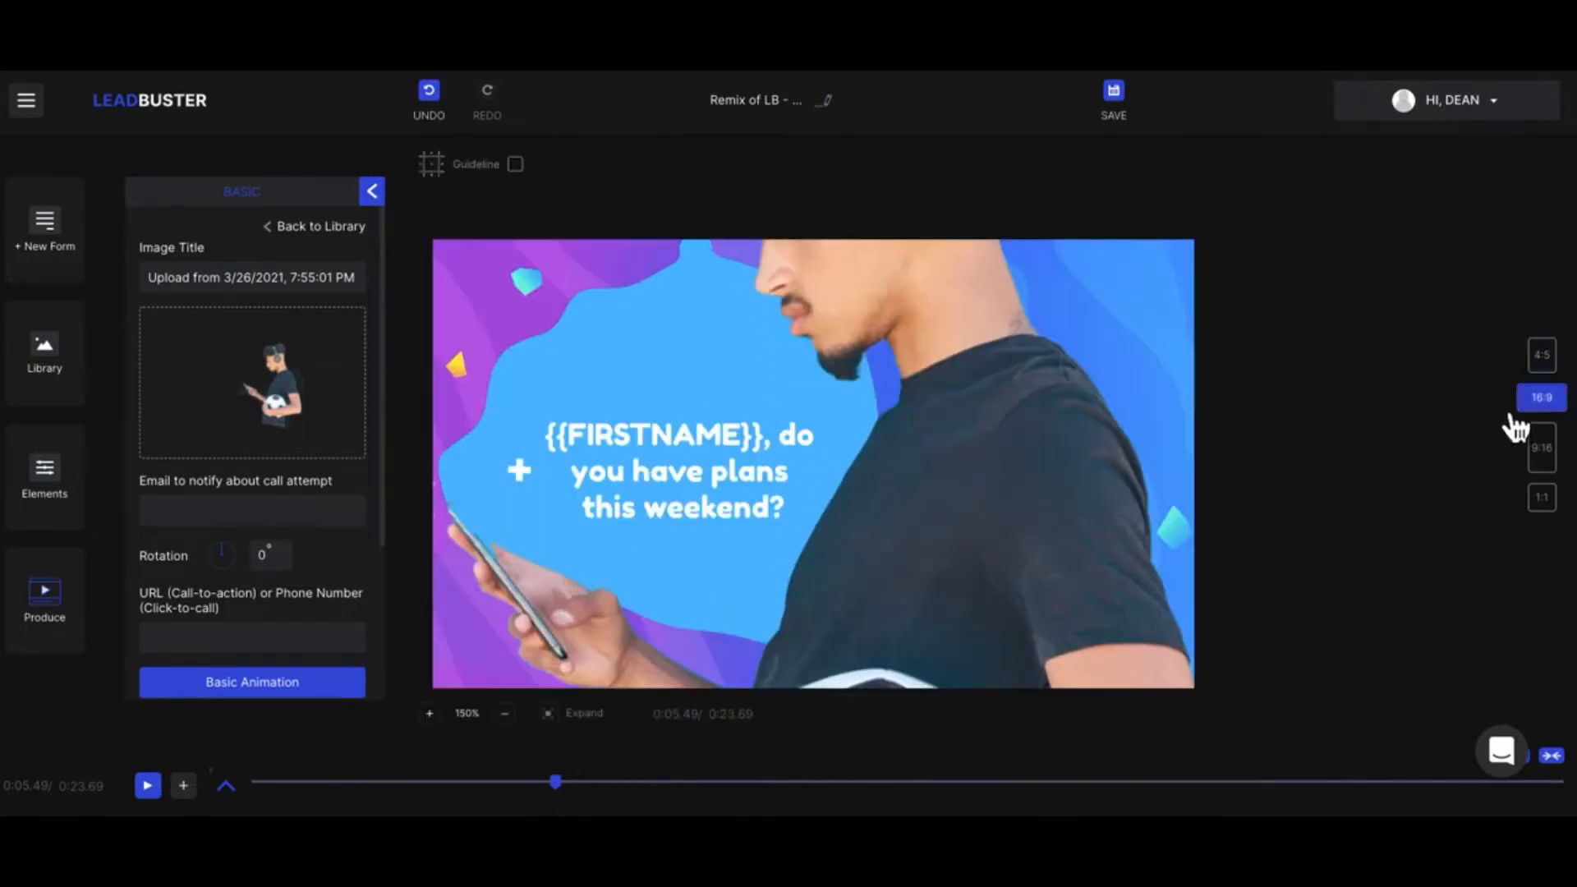
pyautogui.moveTo(904, 490); pyautogui.dragTo(1000, 728)
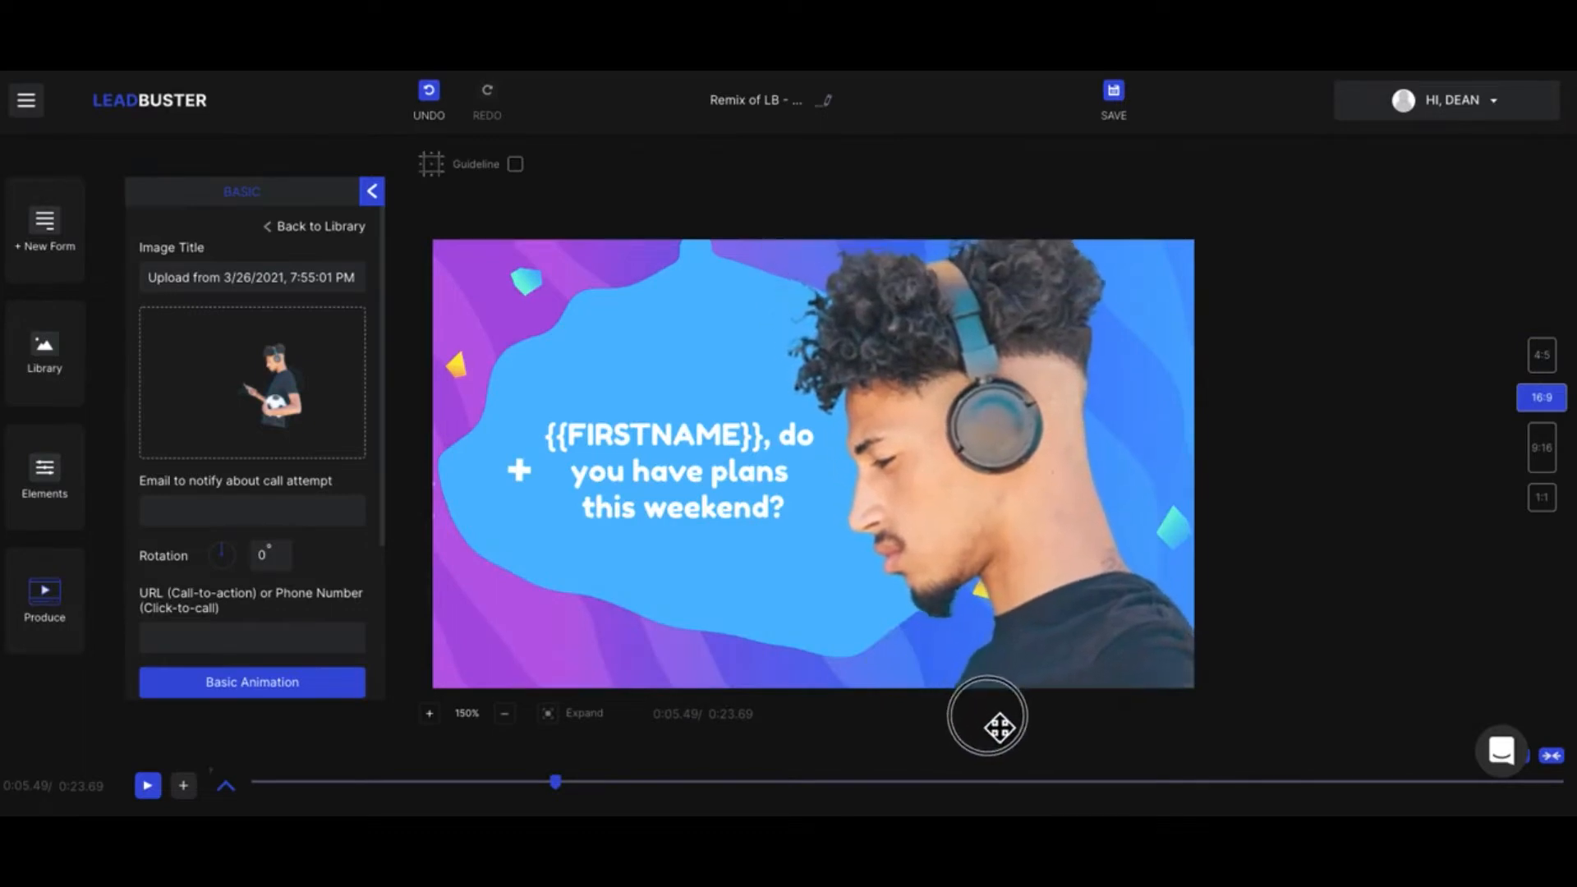
# Step: Reposition the man's image in the 9:16 format and again in the 1:1 format, keeping the soccer ball partly in frame
pyautogui.click(1555, 457)
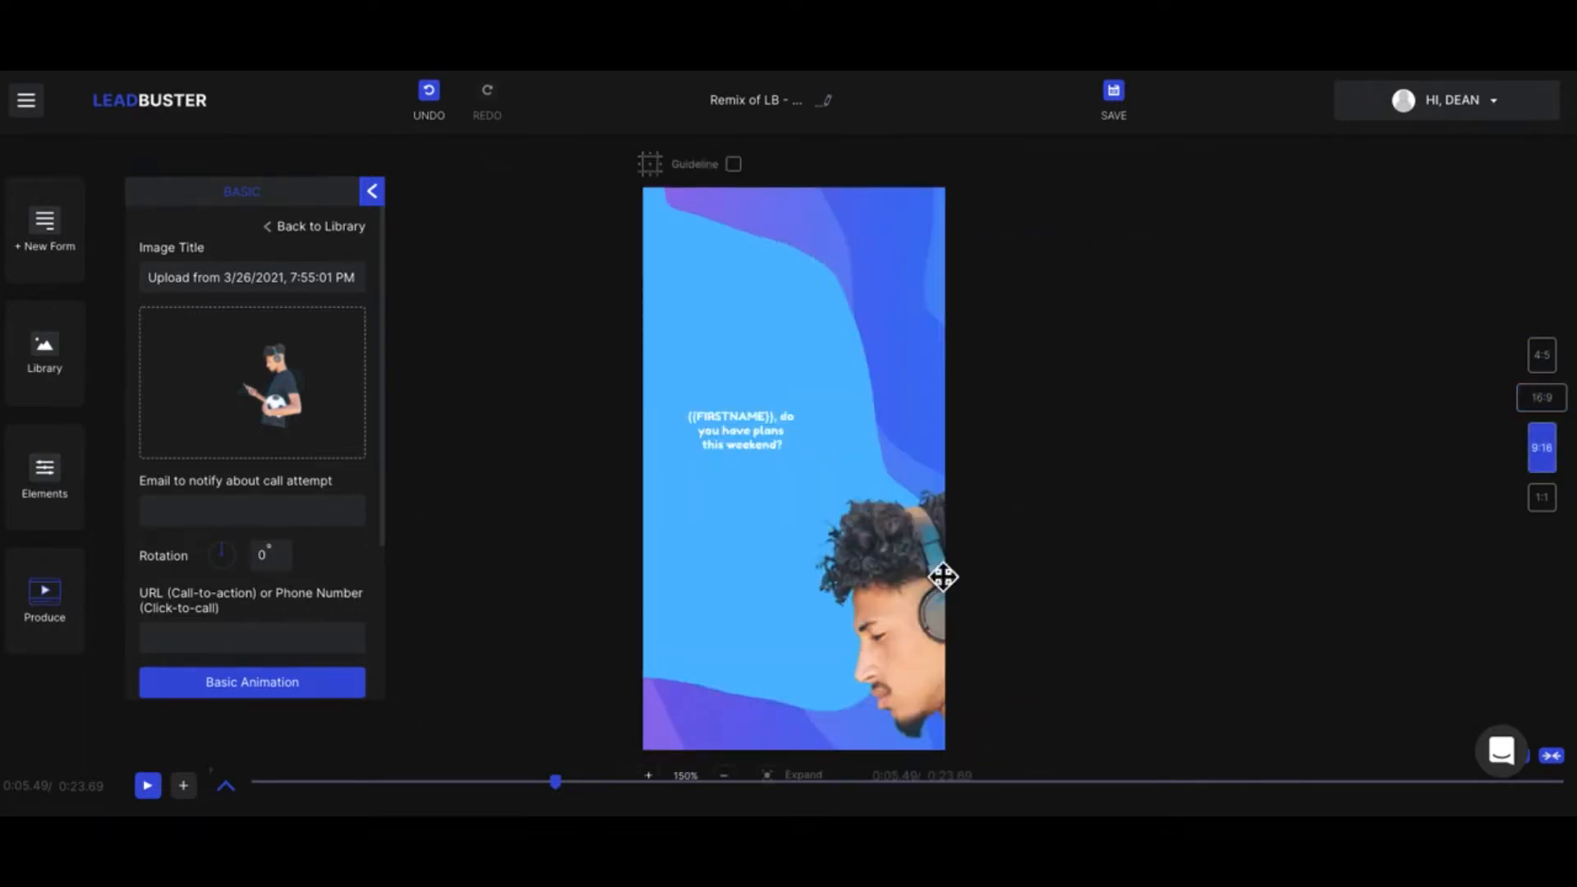
pyautogui.moveTo(873, 605); pyautogui.dragTo(837, 322)
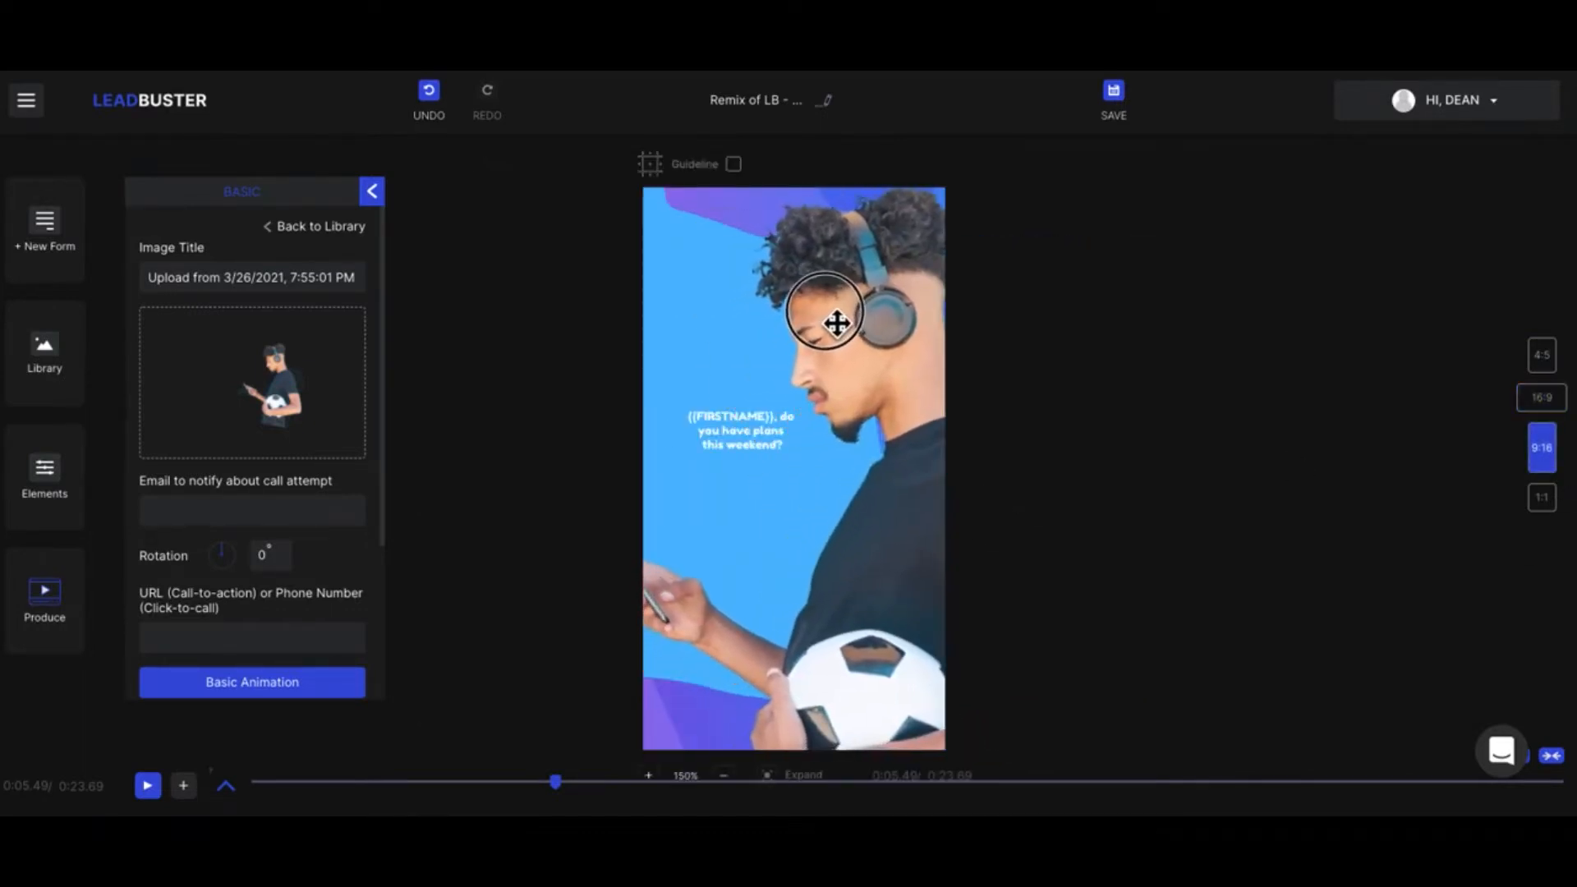
pyautogui.click(1542, 496)
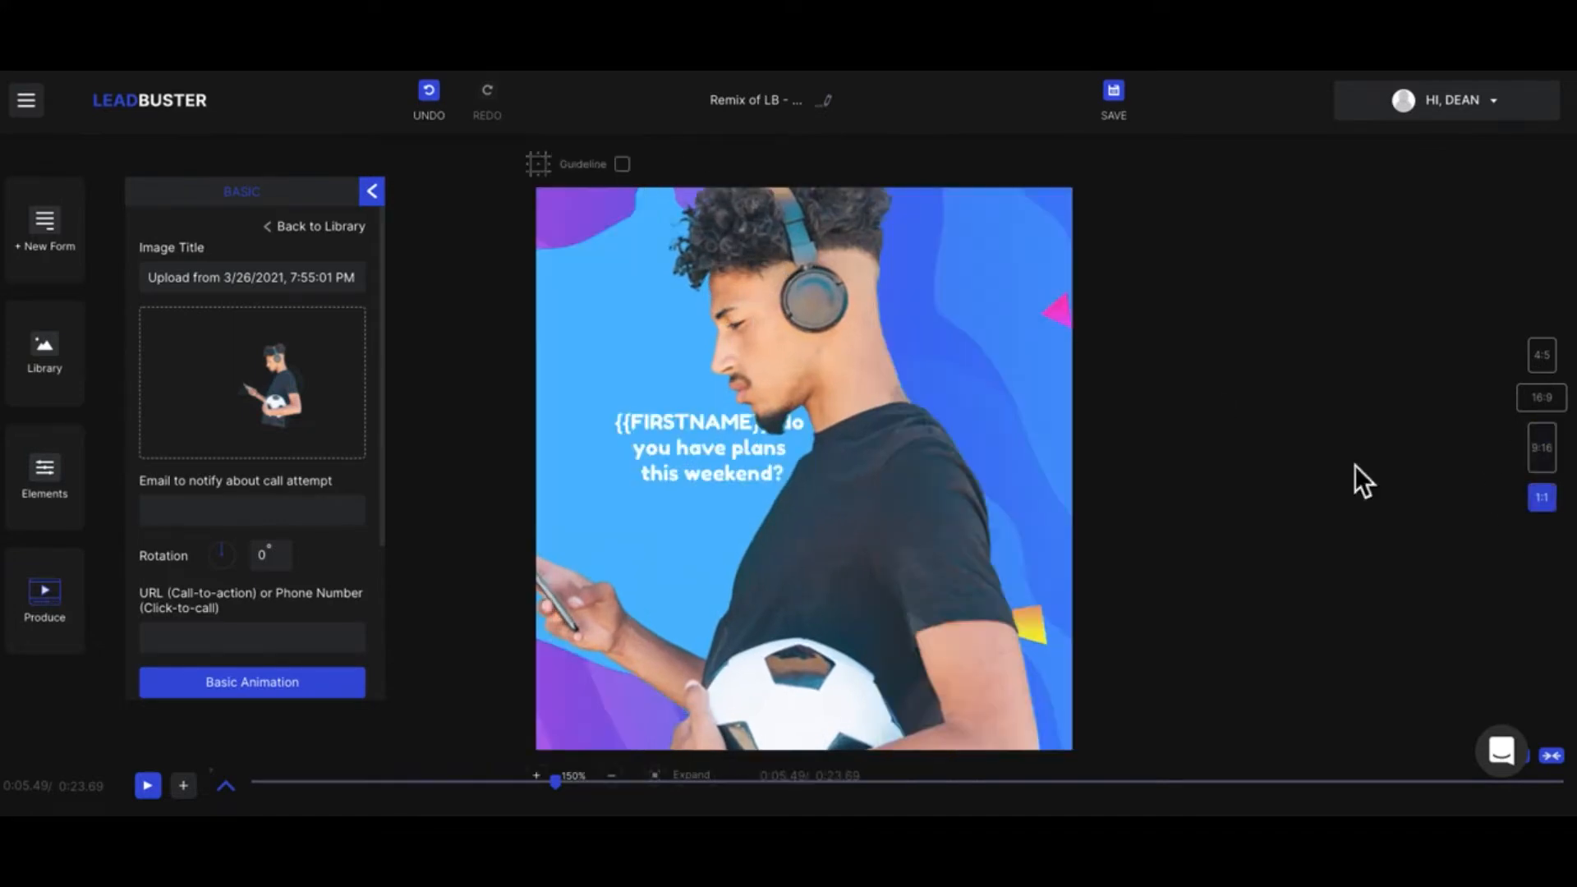
pyautogui.moveTo(849, 518); pyautogui.dragTo(922, 570)
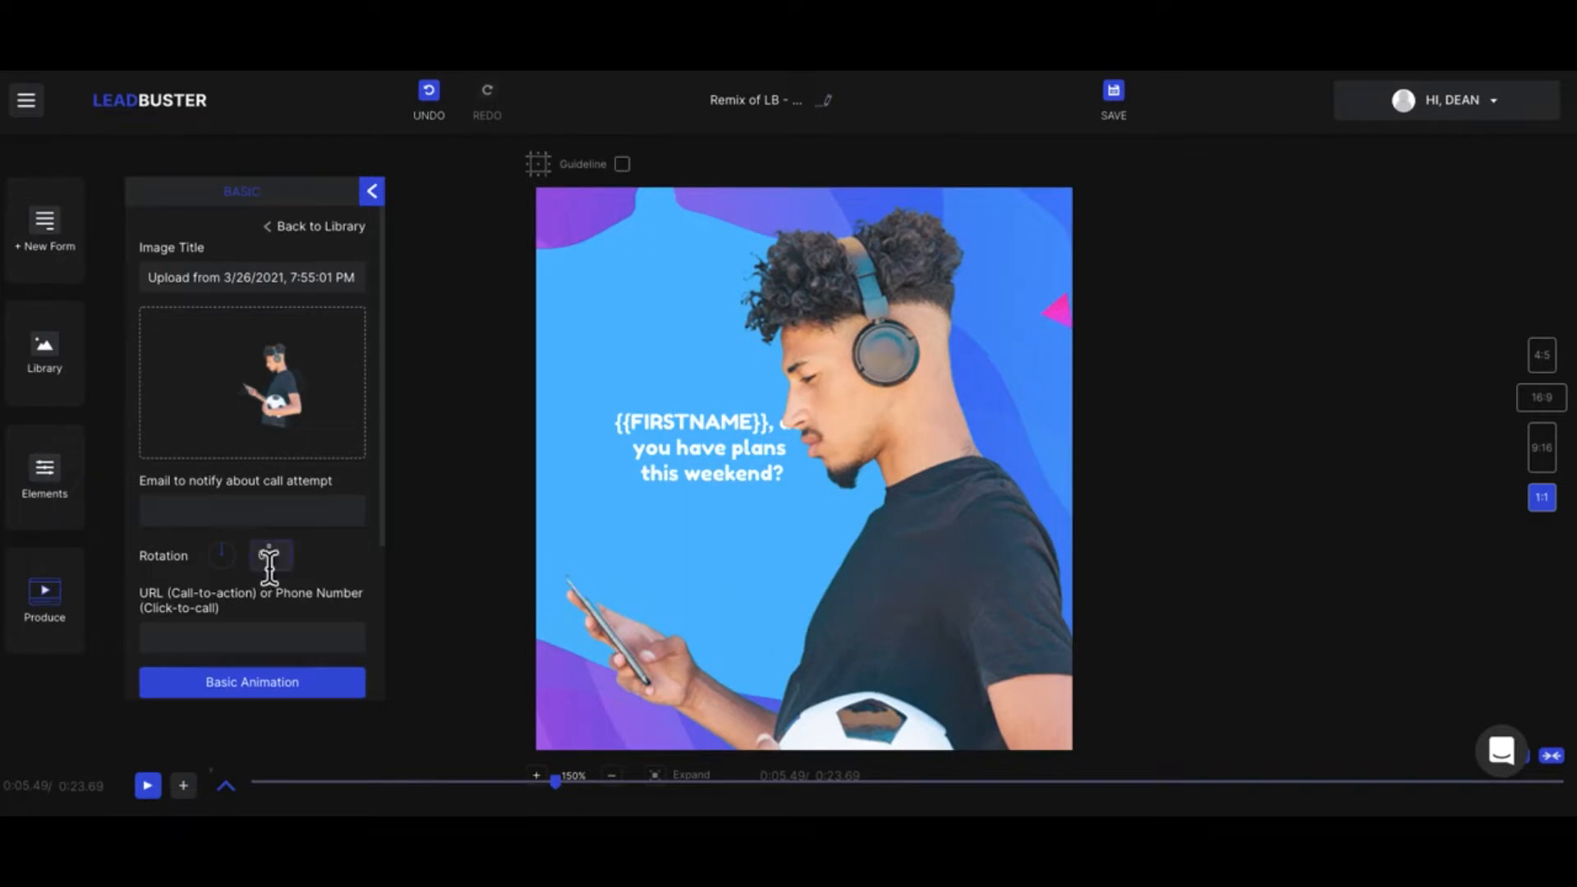
# Step: Add the Fade In Down Big, Fade In Left and Fade In Right Big animations to the man's image, and return to its settings
pyautogui.scroll(-3, 235, 603)
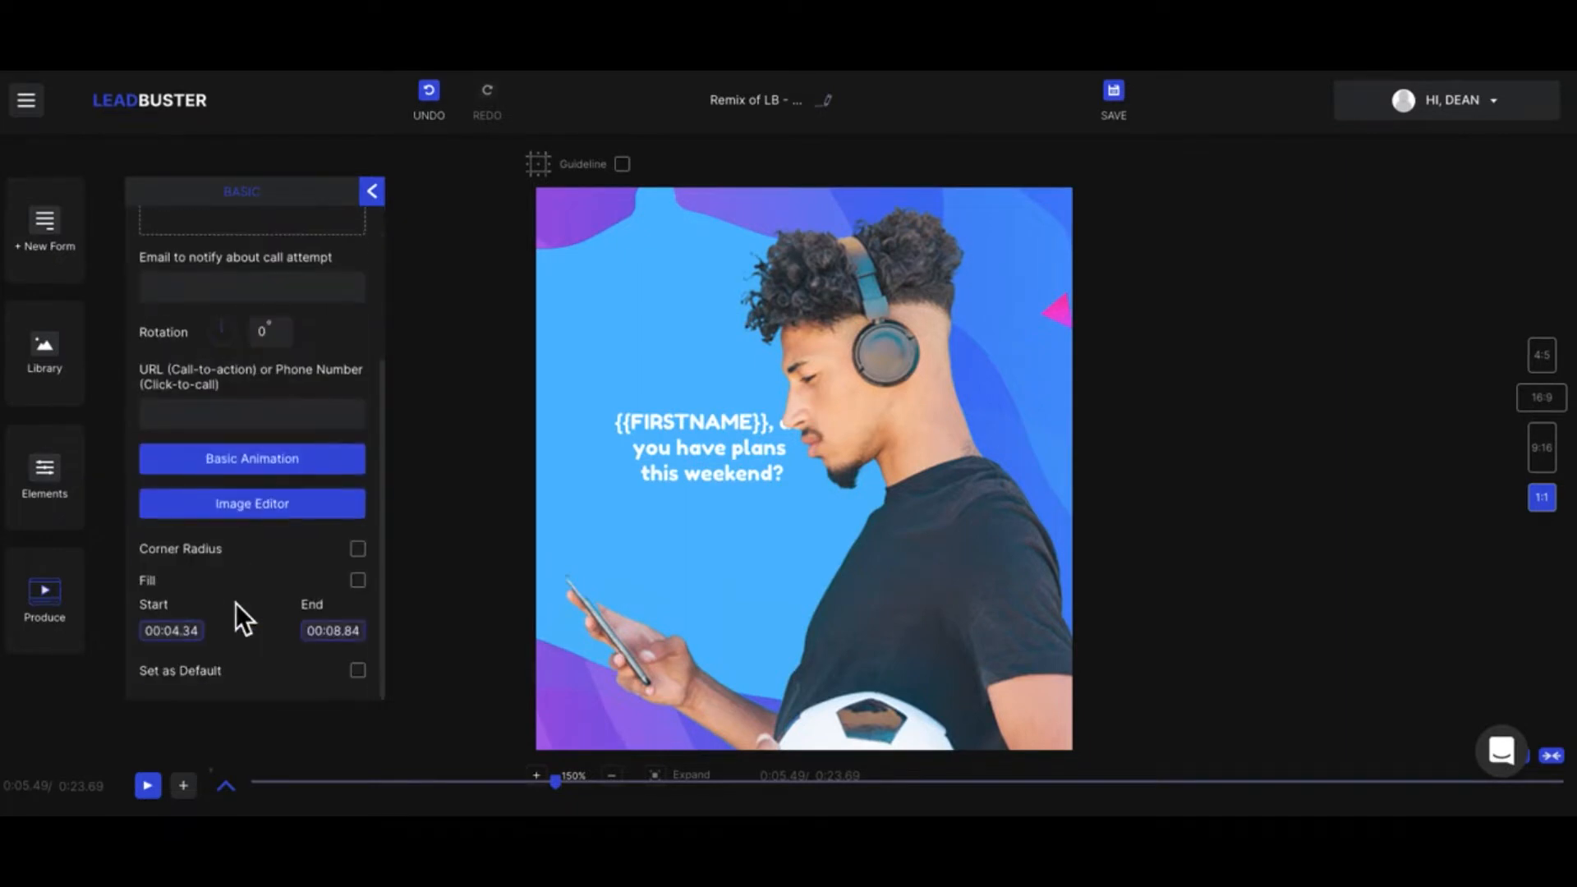
pyautogui.click(256, 470)
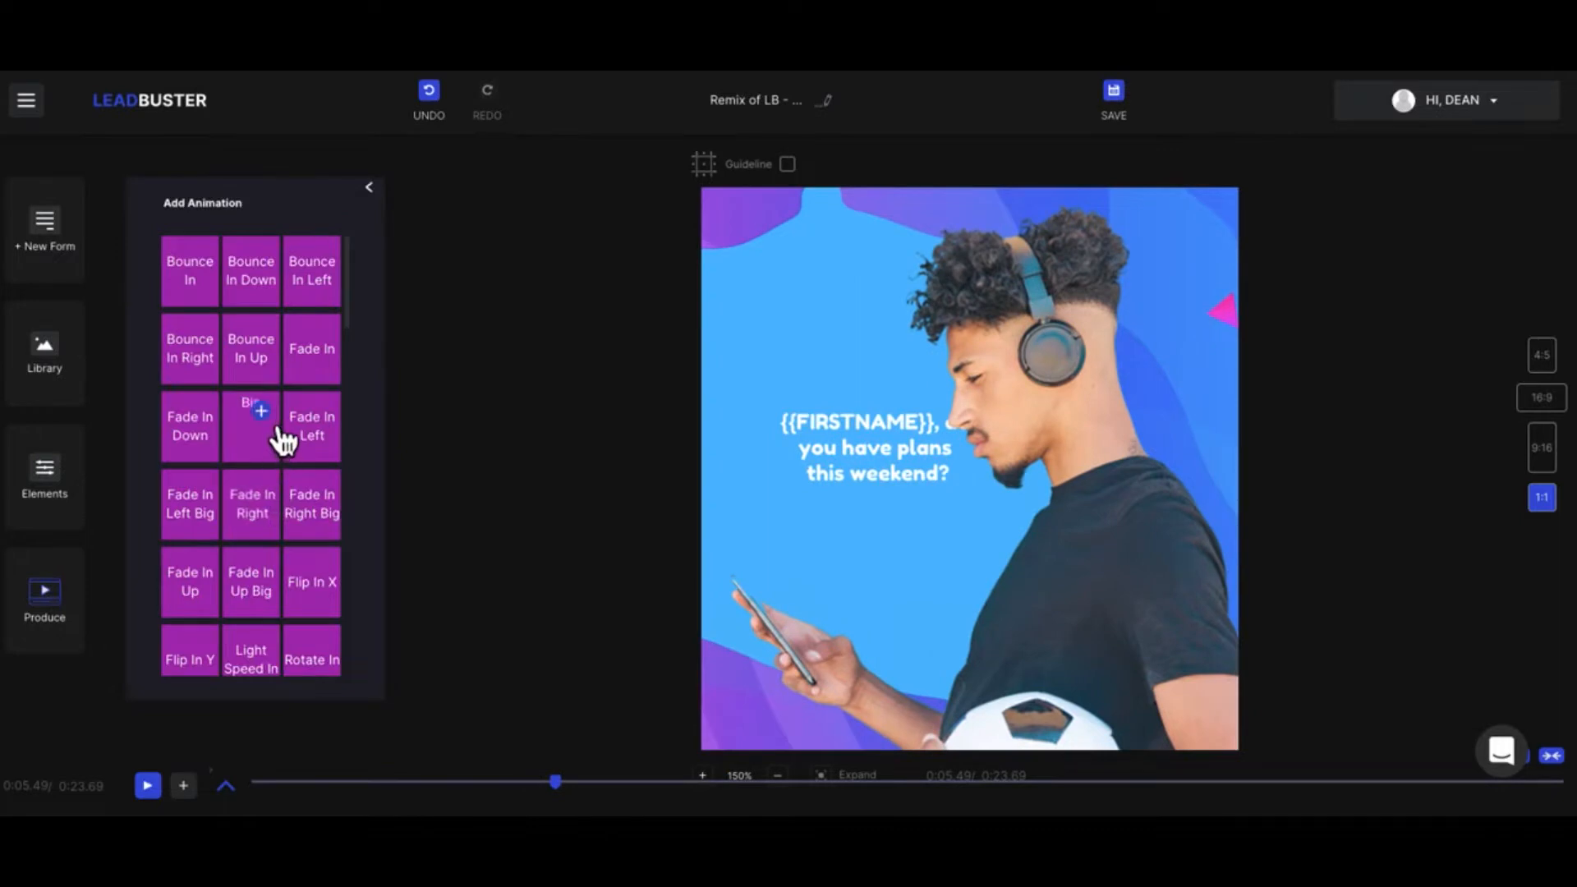
pyautogui.click(280, 431)
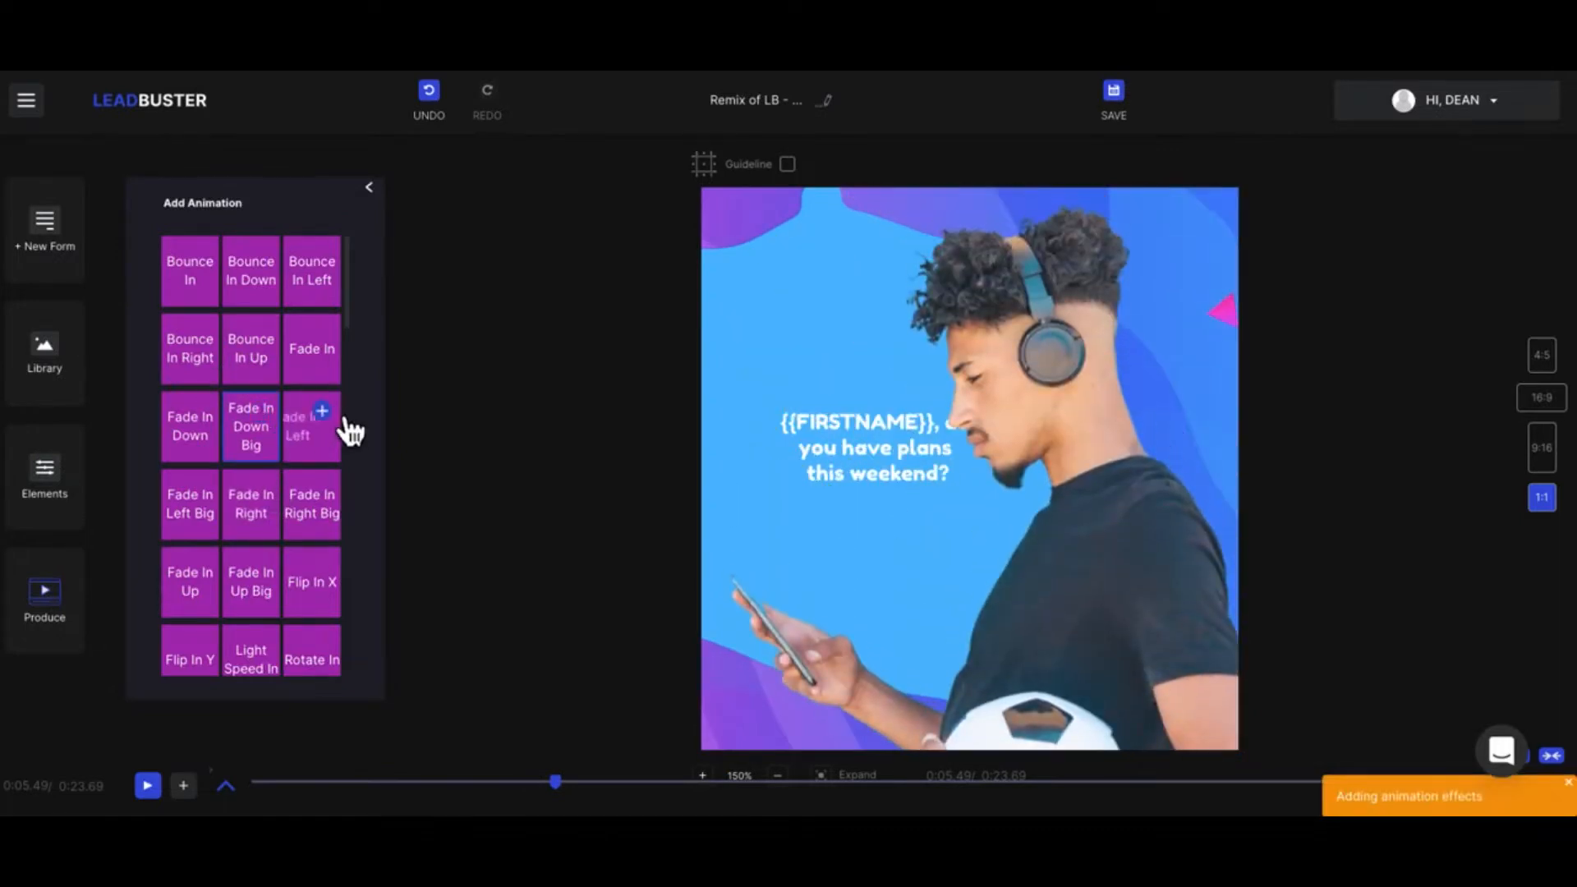
pyautogui.click(336, 423)
pyautogui.click(335, 502)
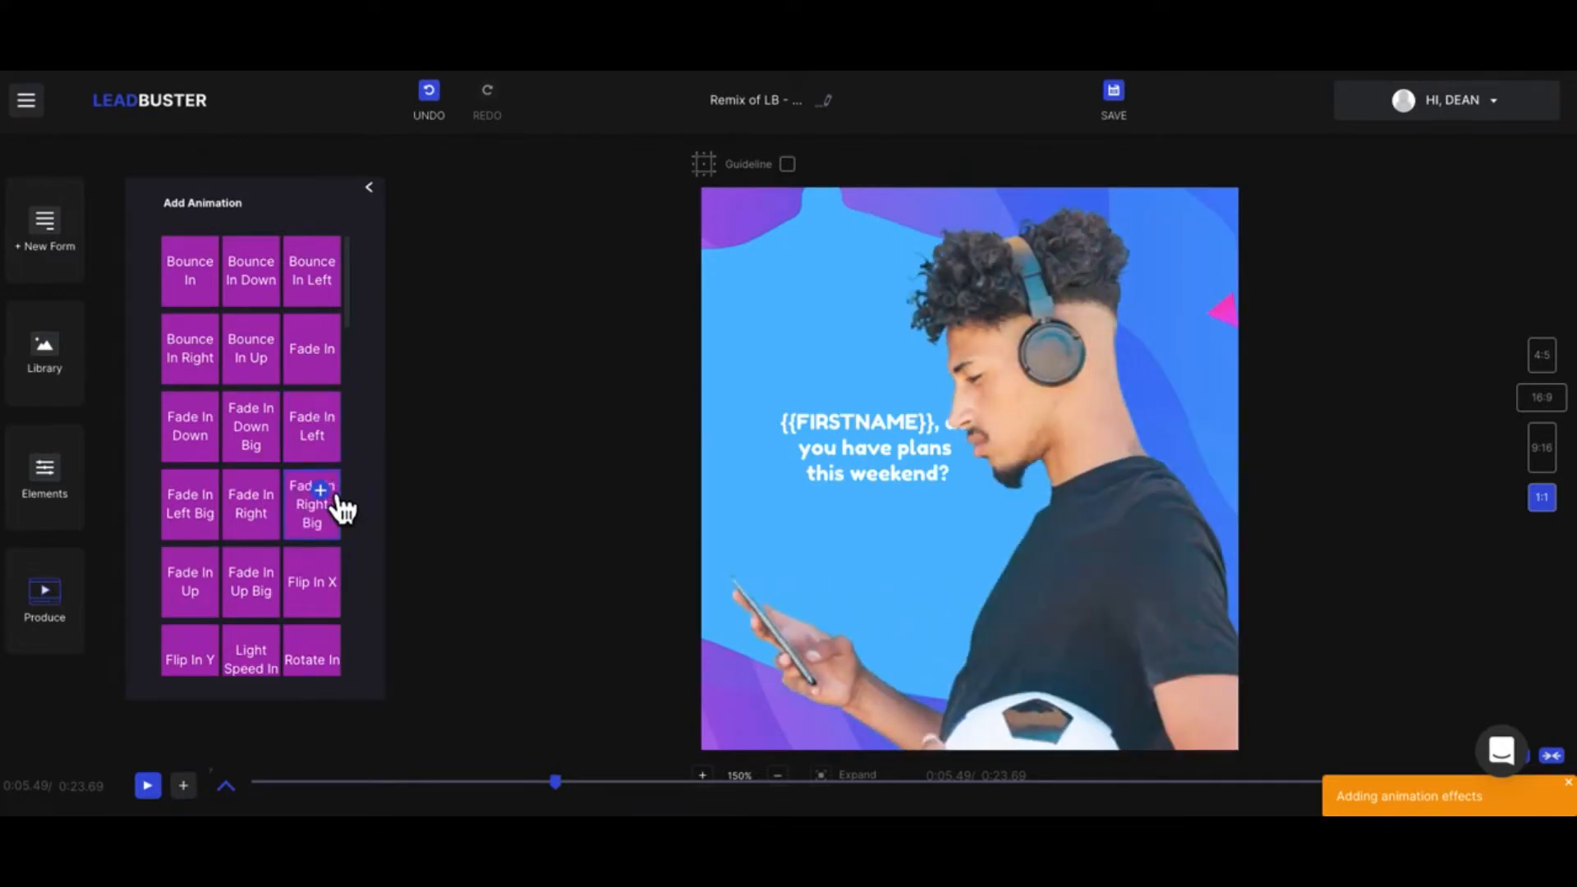
pyautogui.click(371, 189)
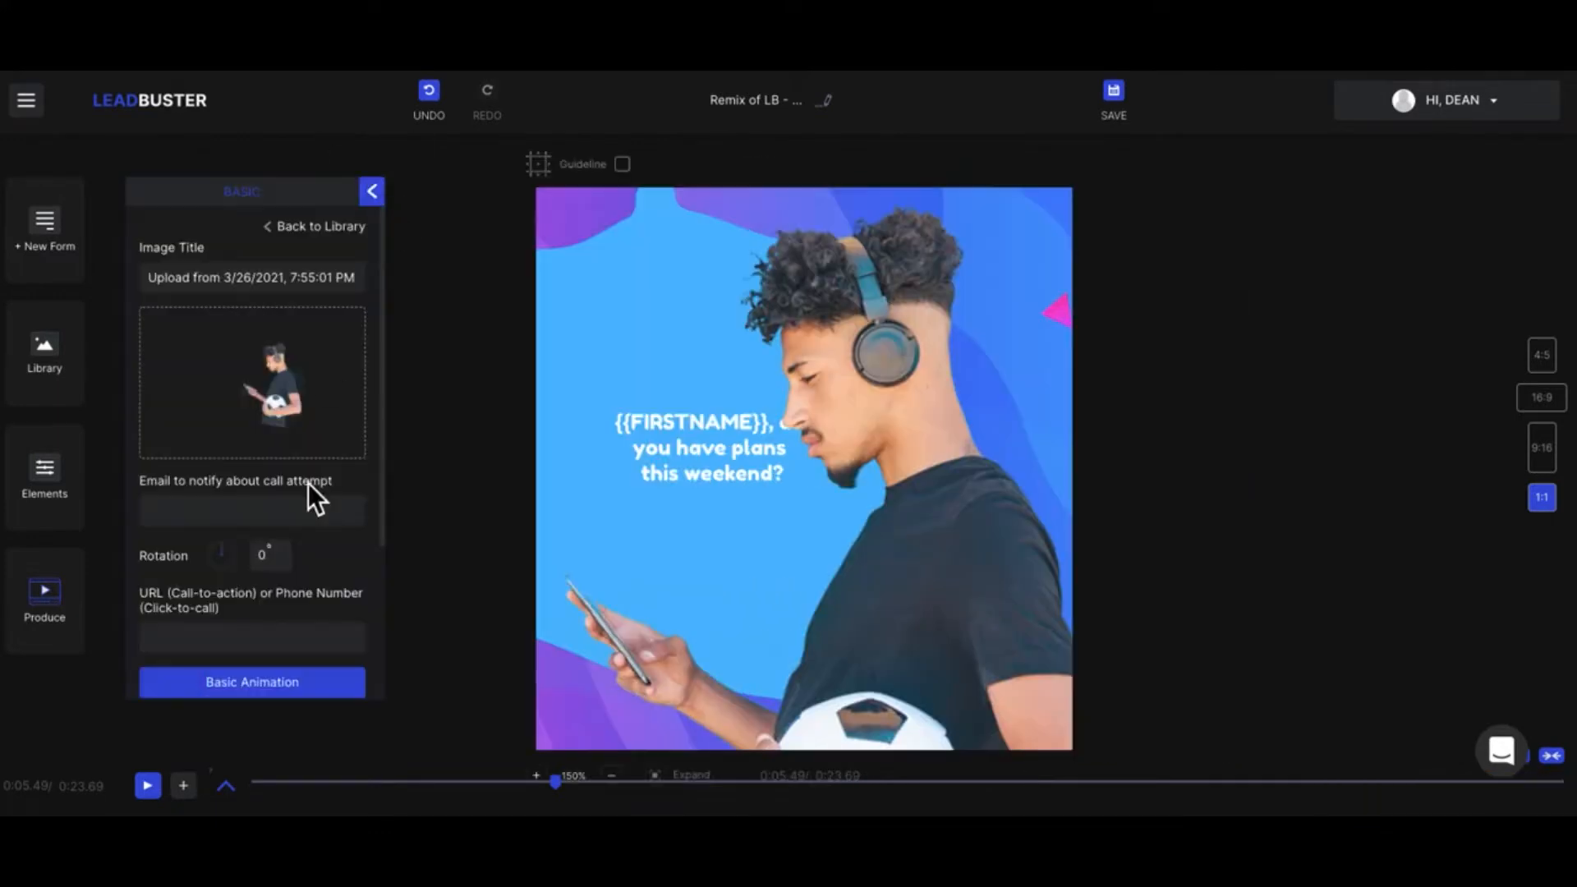
pyautogui.scroll(-3, 309, 492)
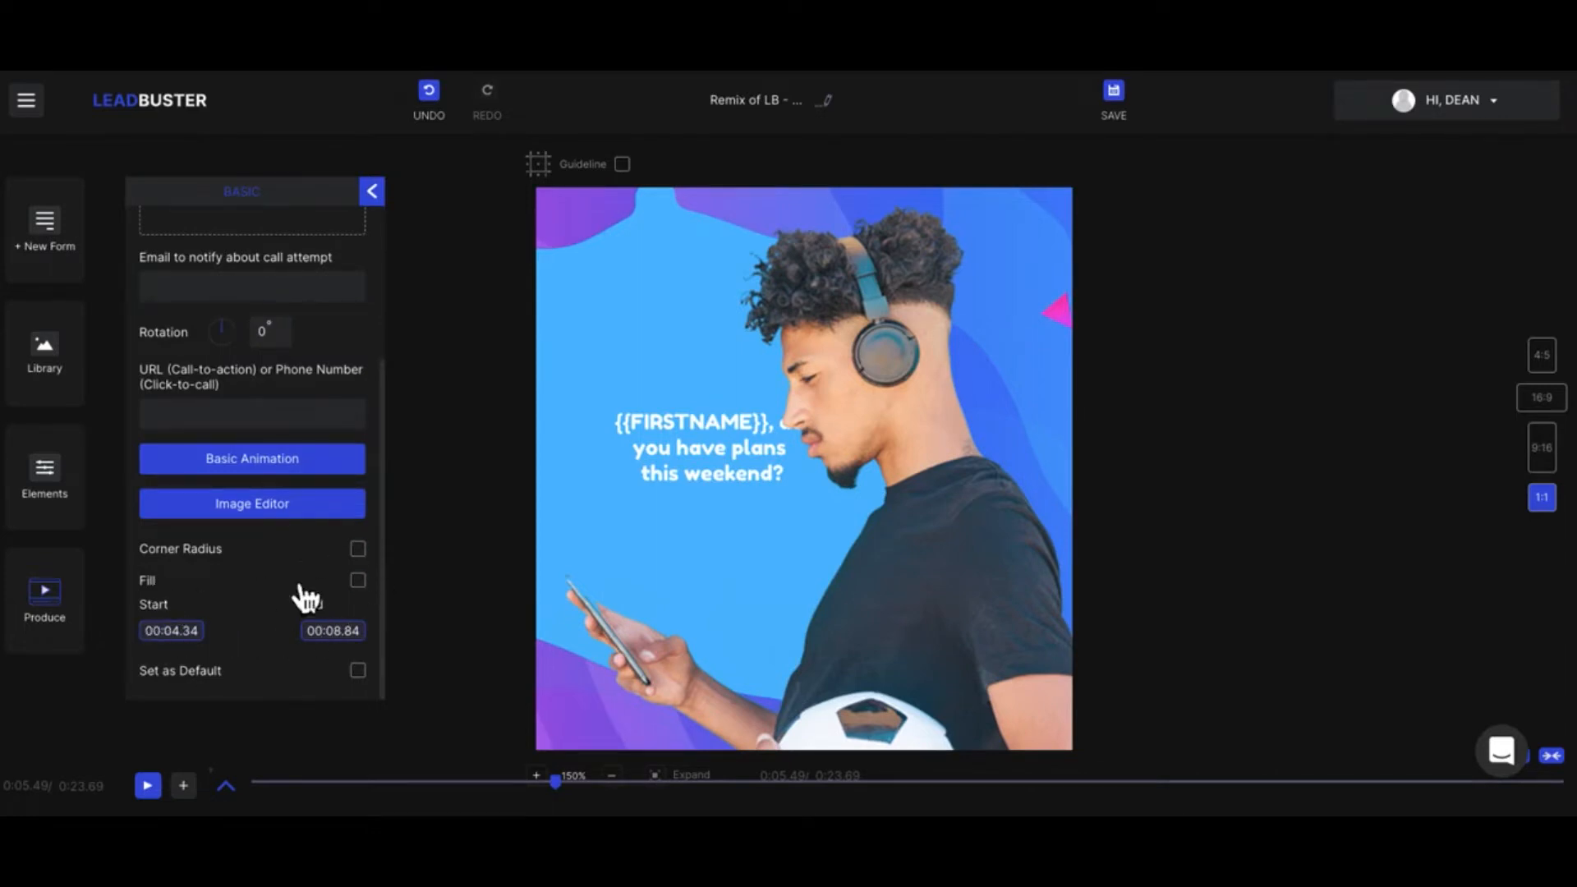
# Step: Close the man's image settings and open a new custom lead form for editing
pyautogui.scroll(3, 247, 493)
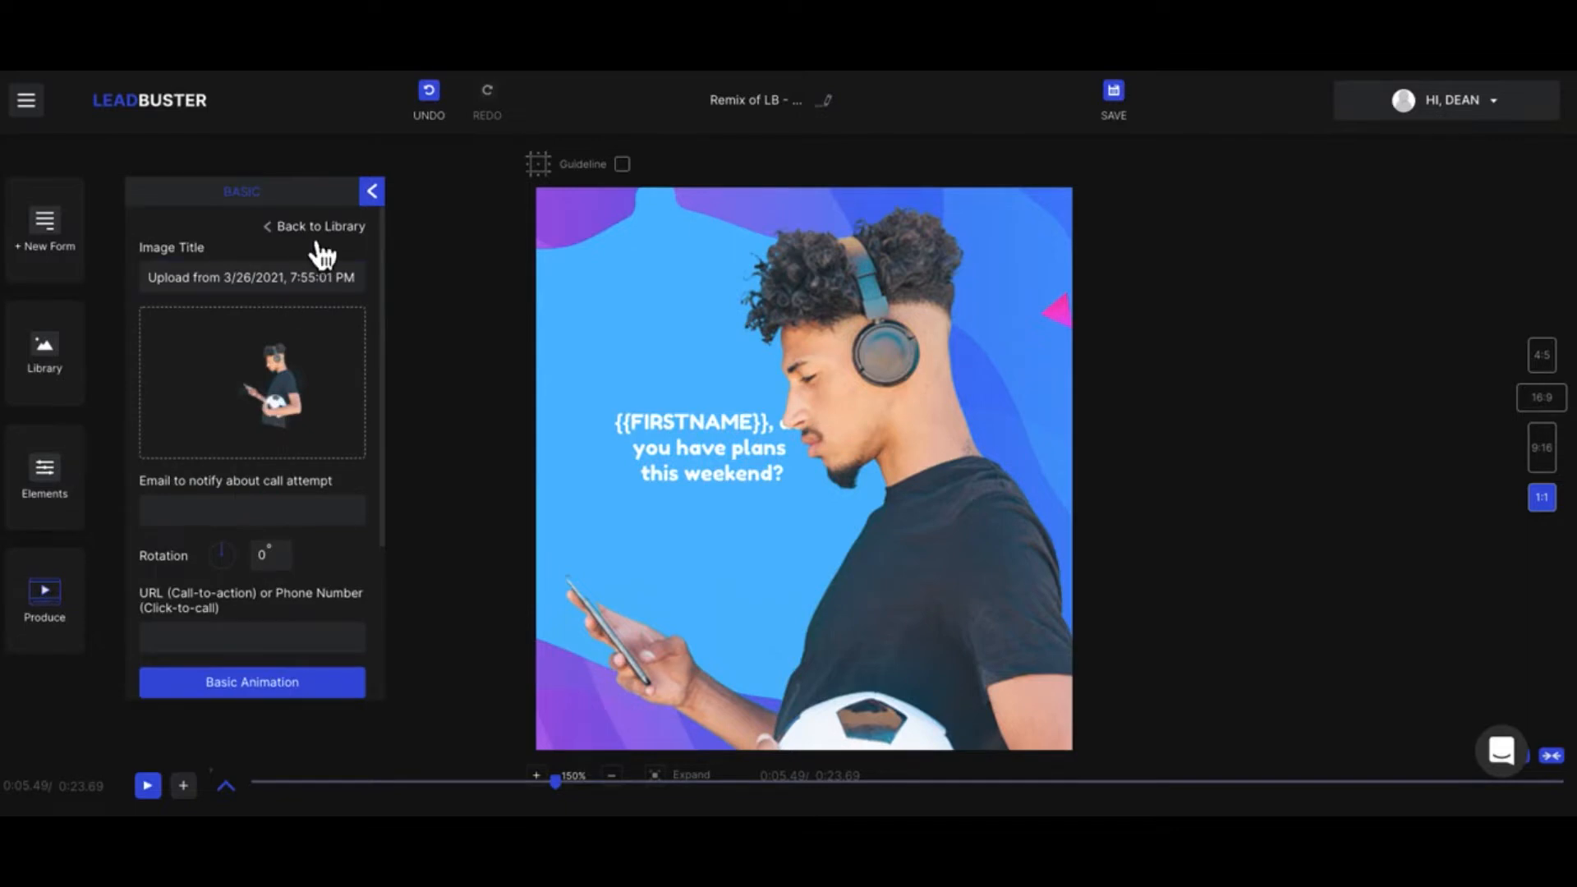
pyautogui.click(372, 196)
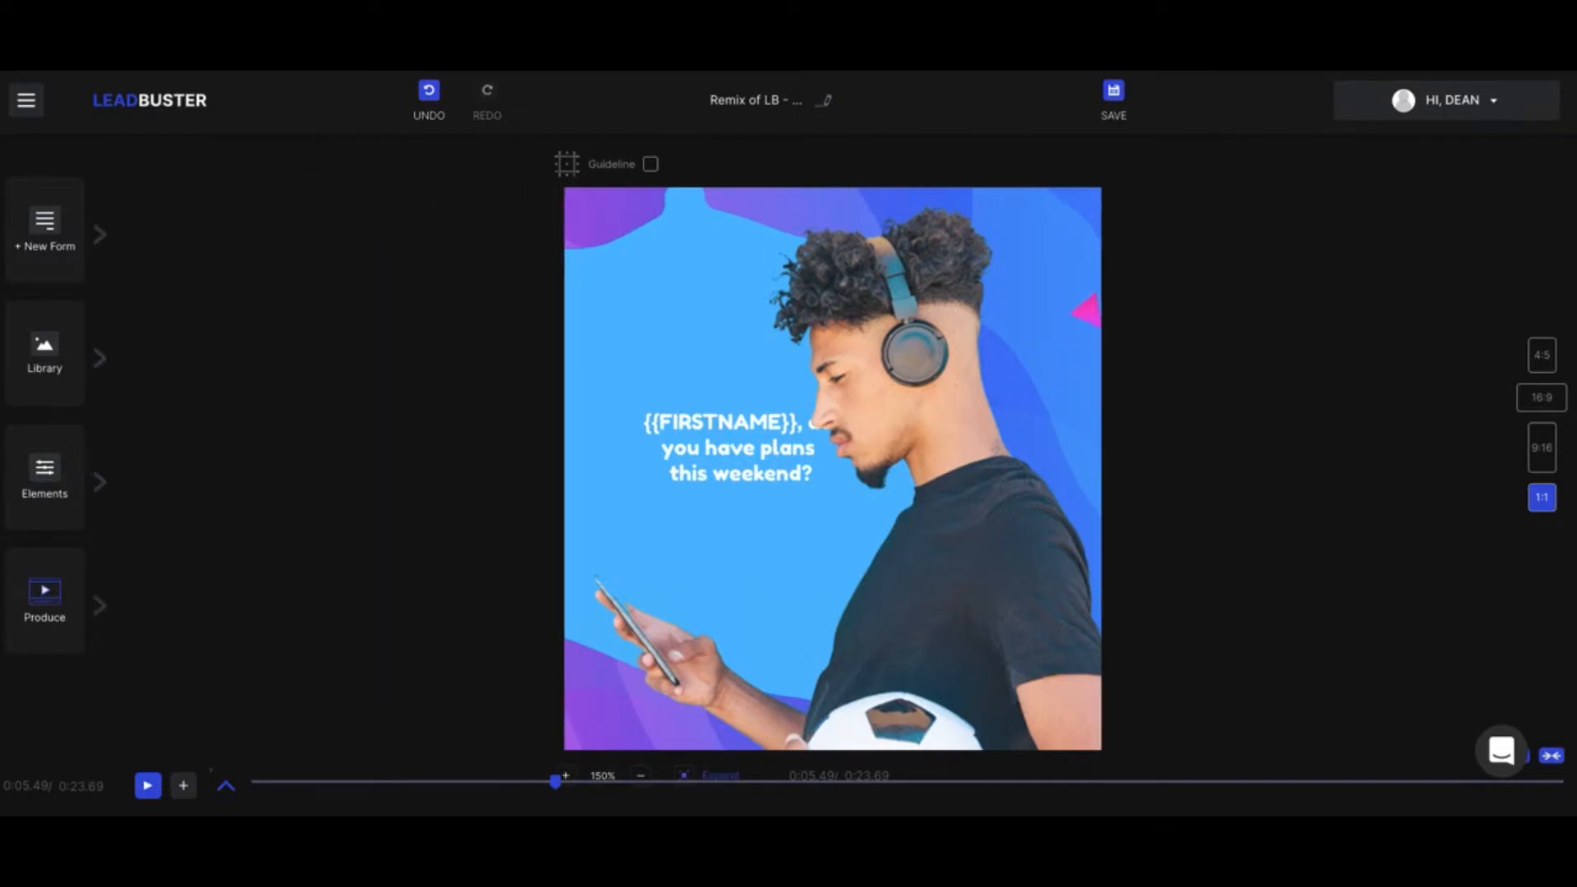
pyautogui.click(229, 789)
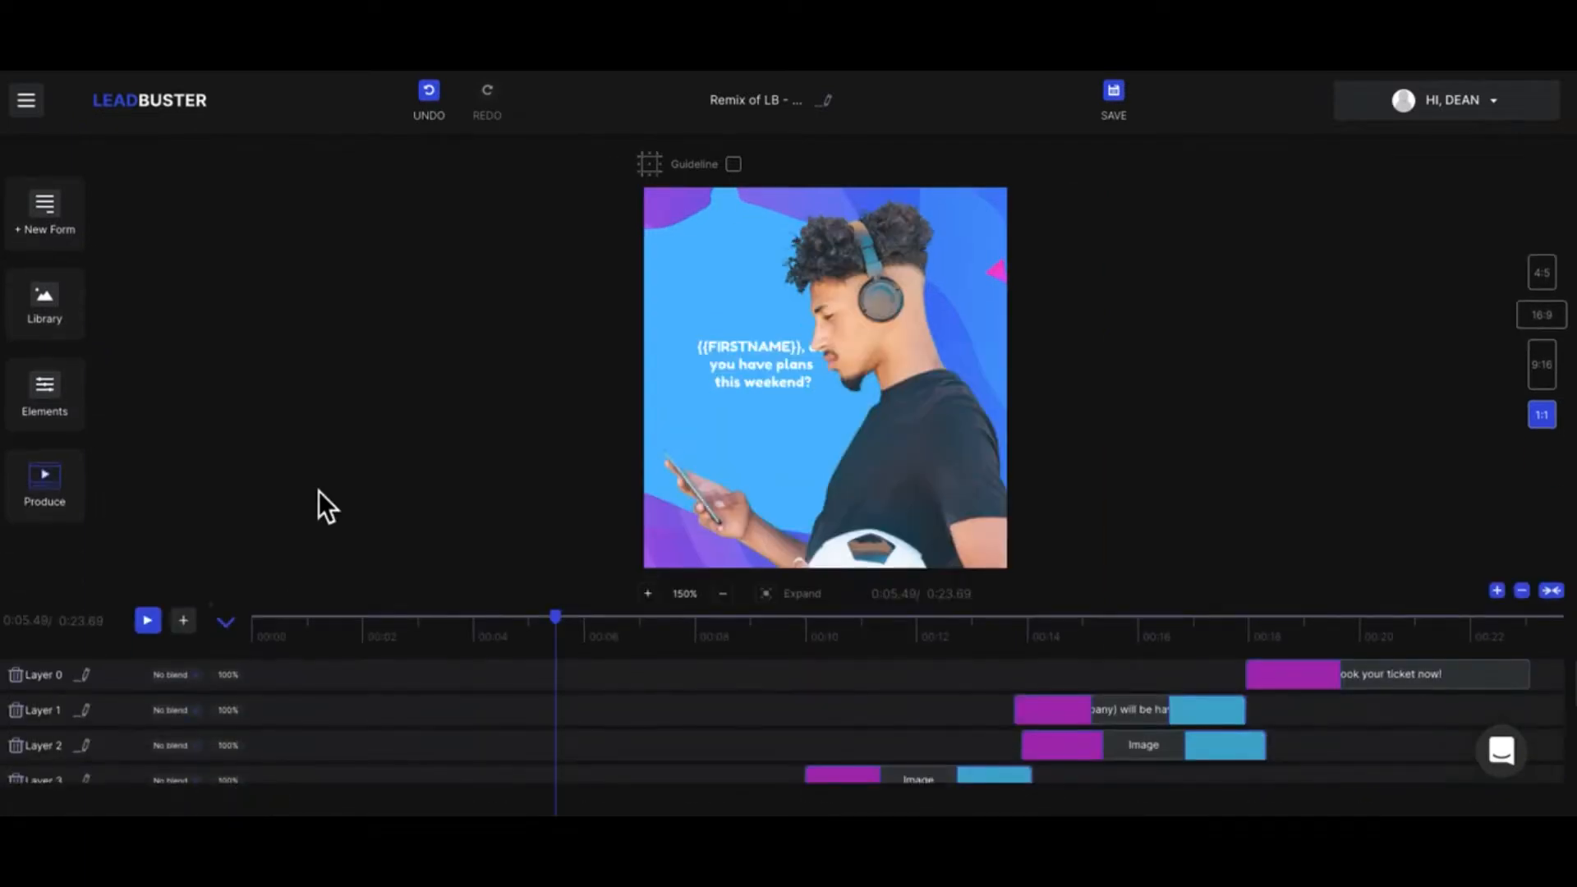
pyautogui.click(228, 624)
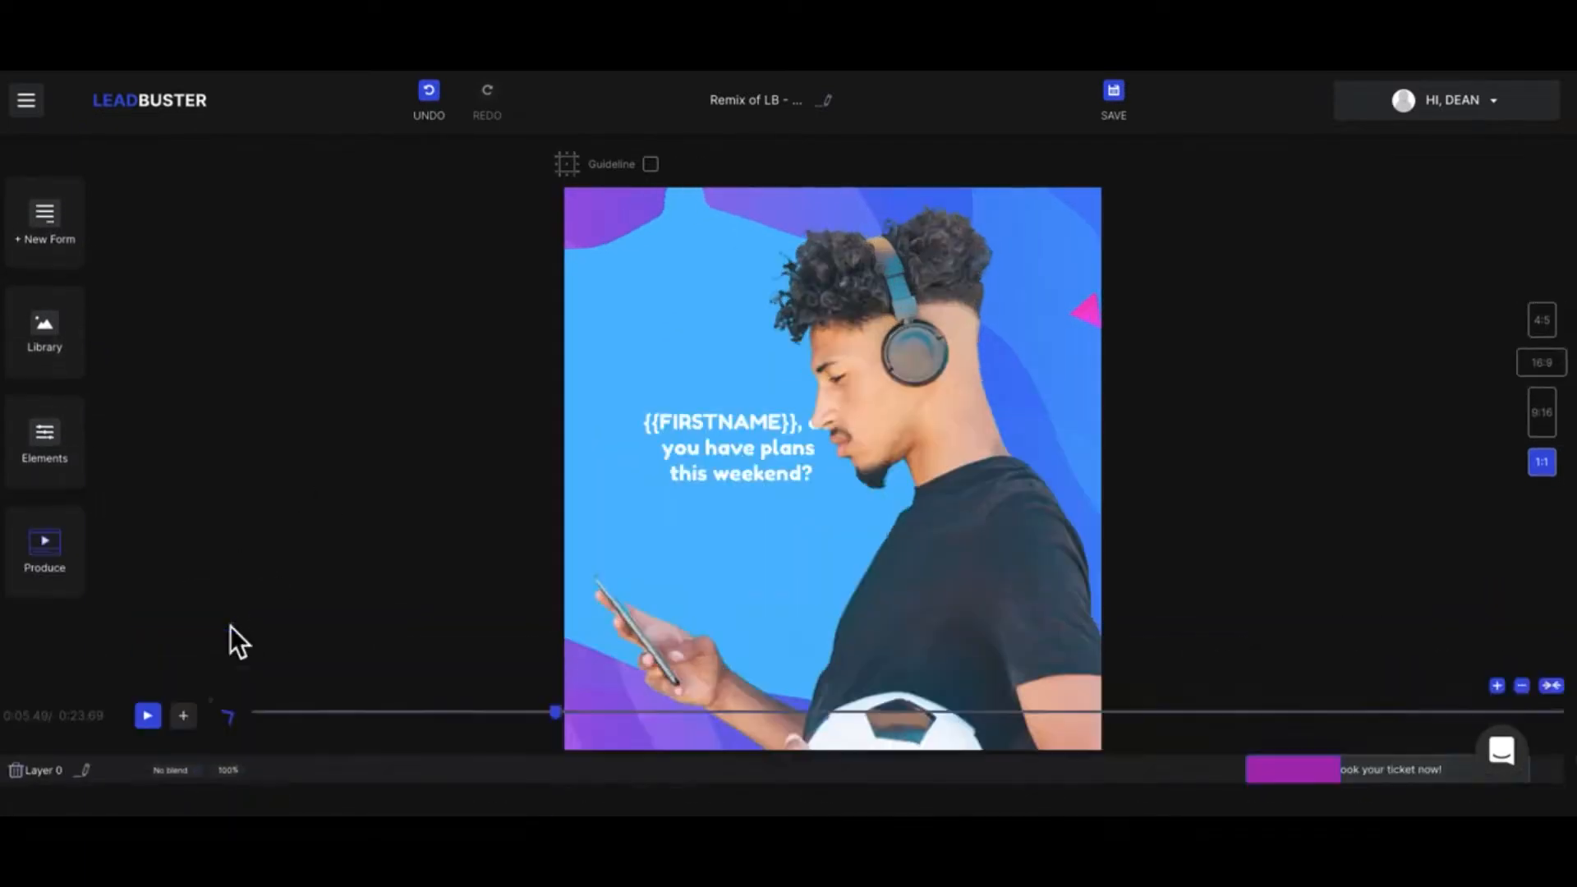
pyautogui.click(71, 257)
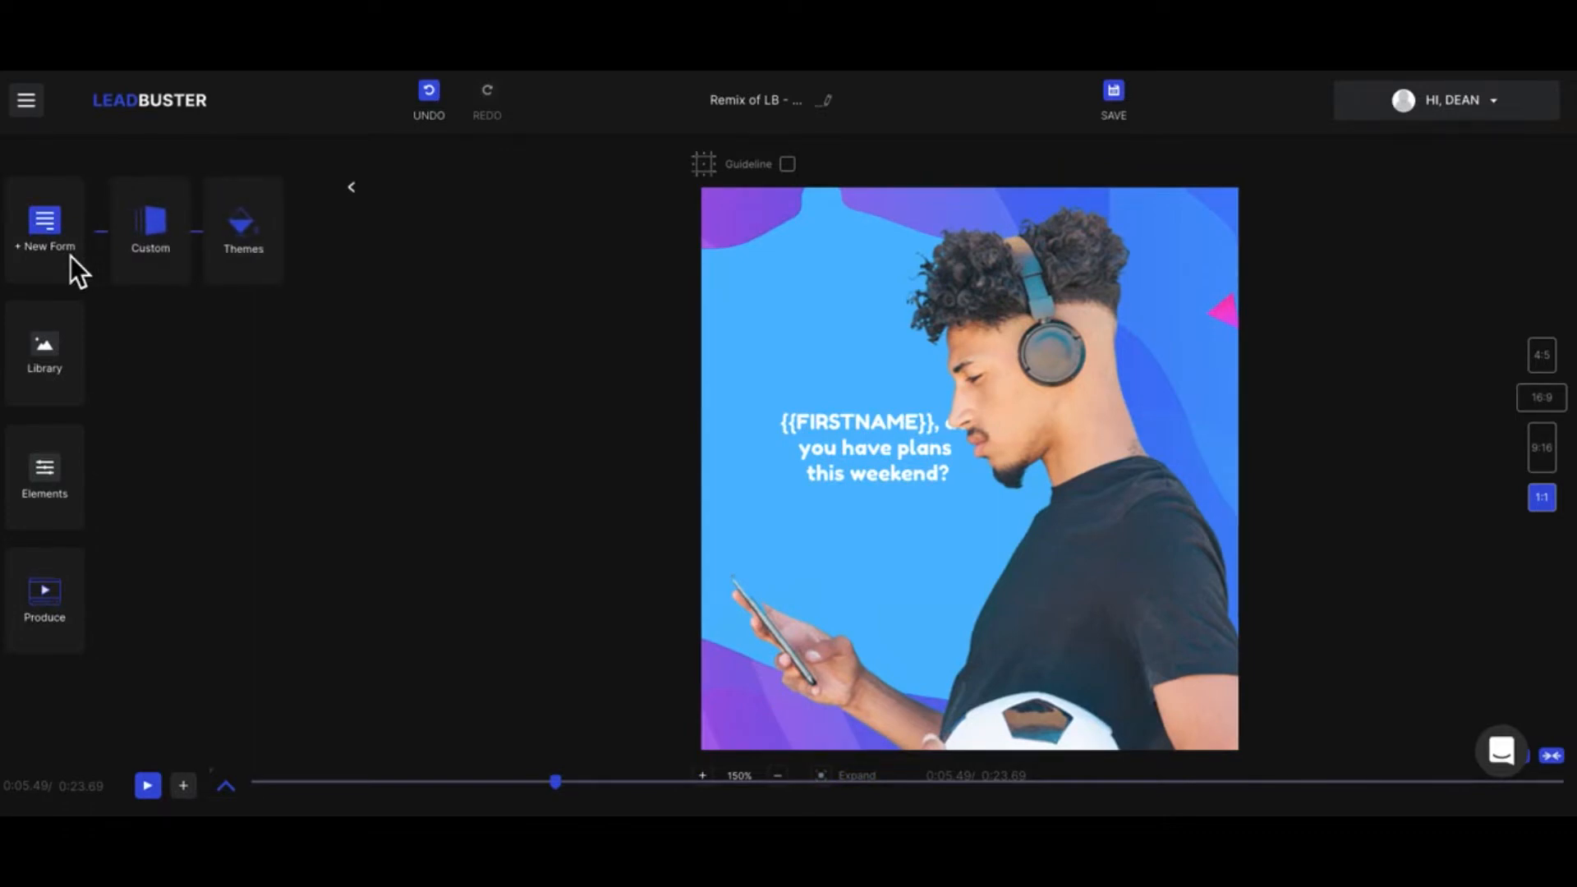
pyautogui.click(164, 247)
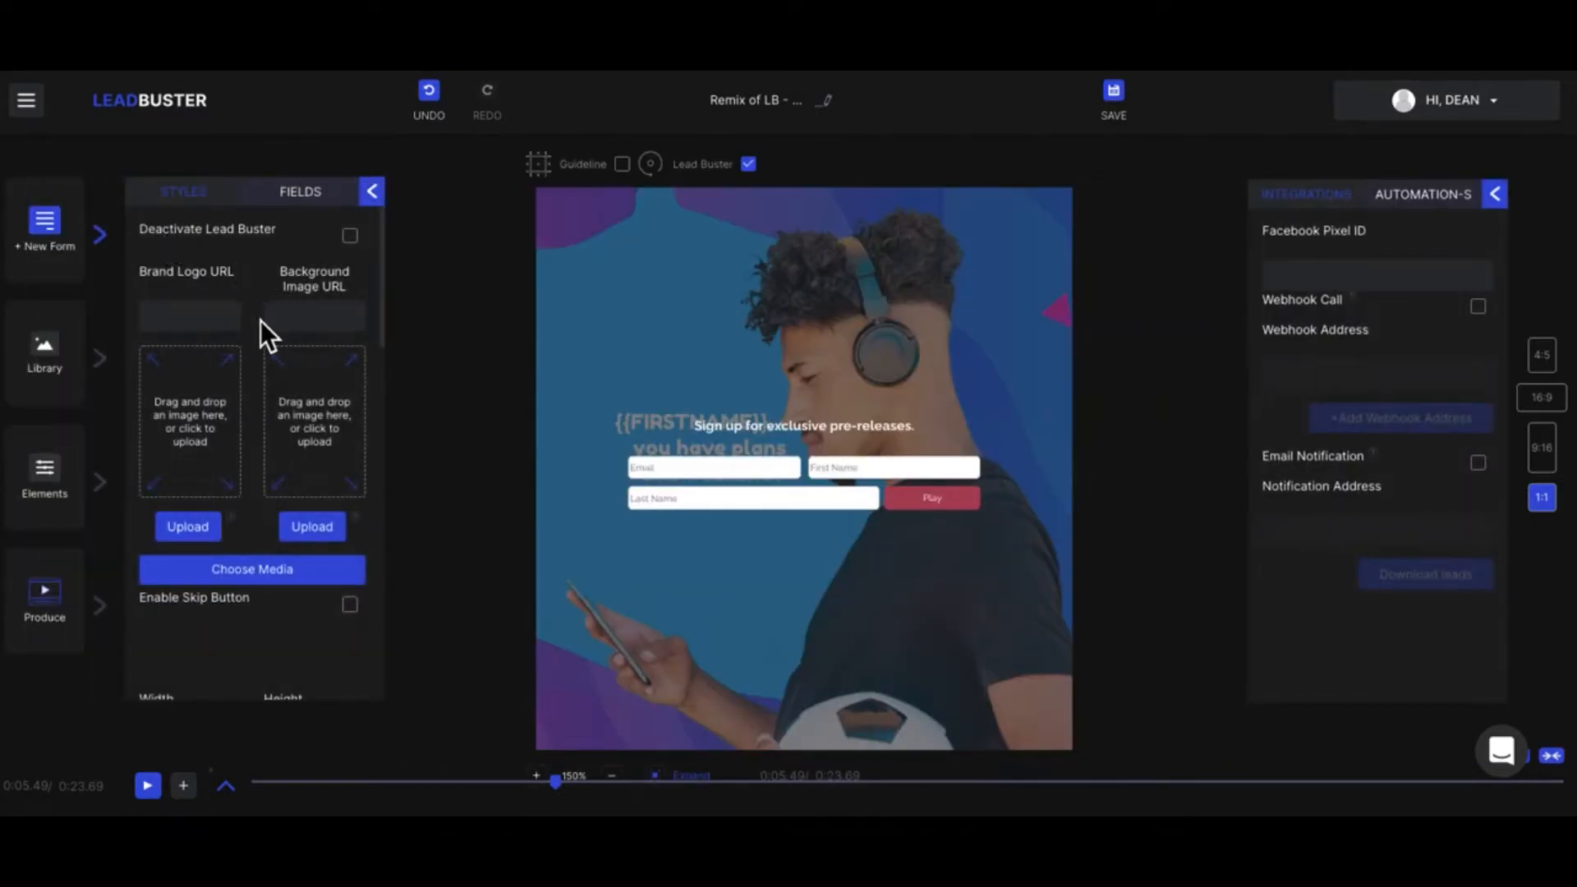
# Step: Browse the media available as the form's background image, and return to the custom form's style settings
pyautogui.scroll(-1, 260, 320)
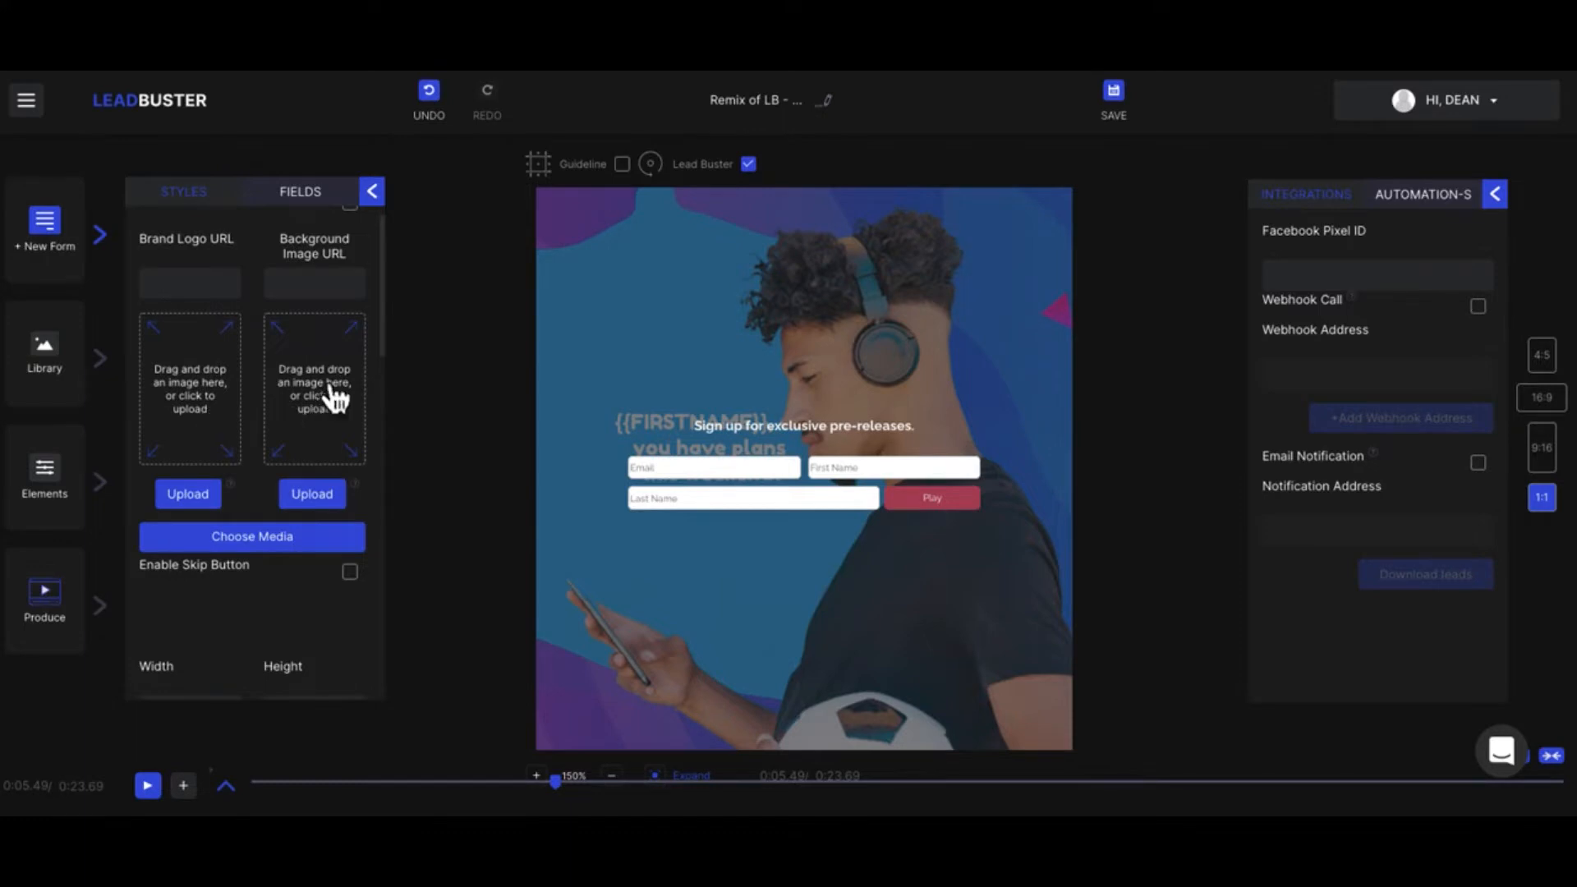
pyautogui.scroll(-2, 337, 428)
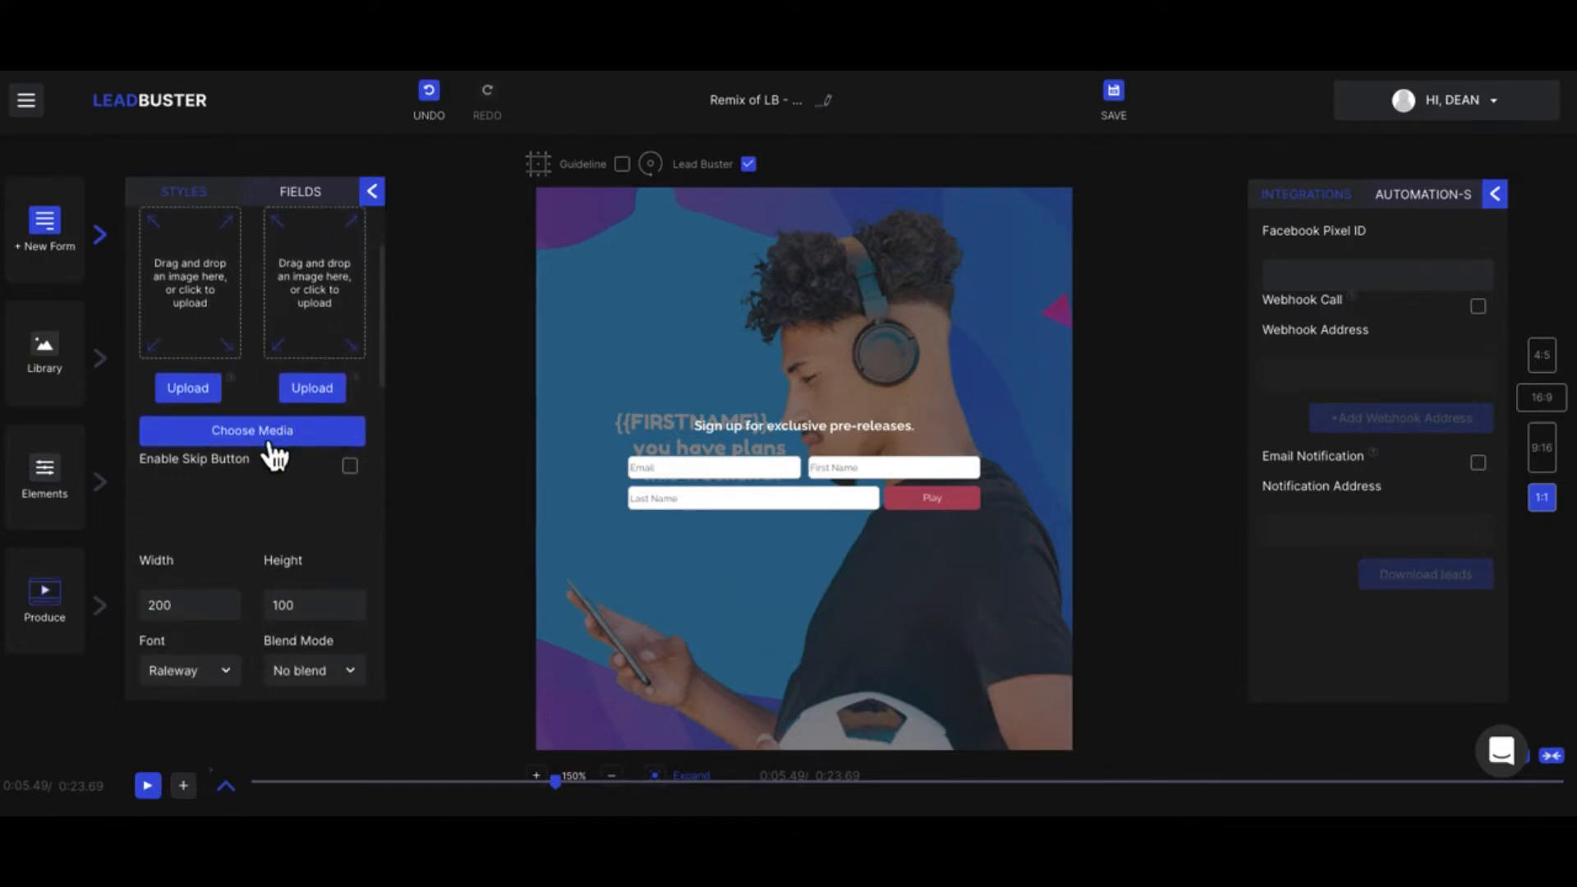
pyautogui.click(255, 433)
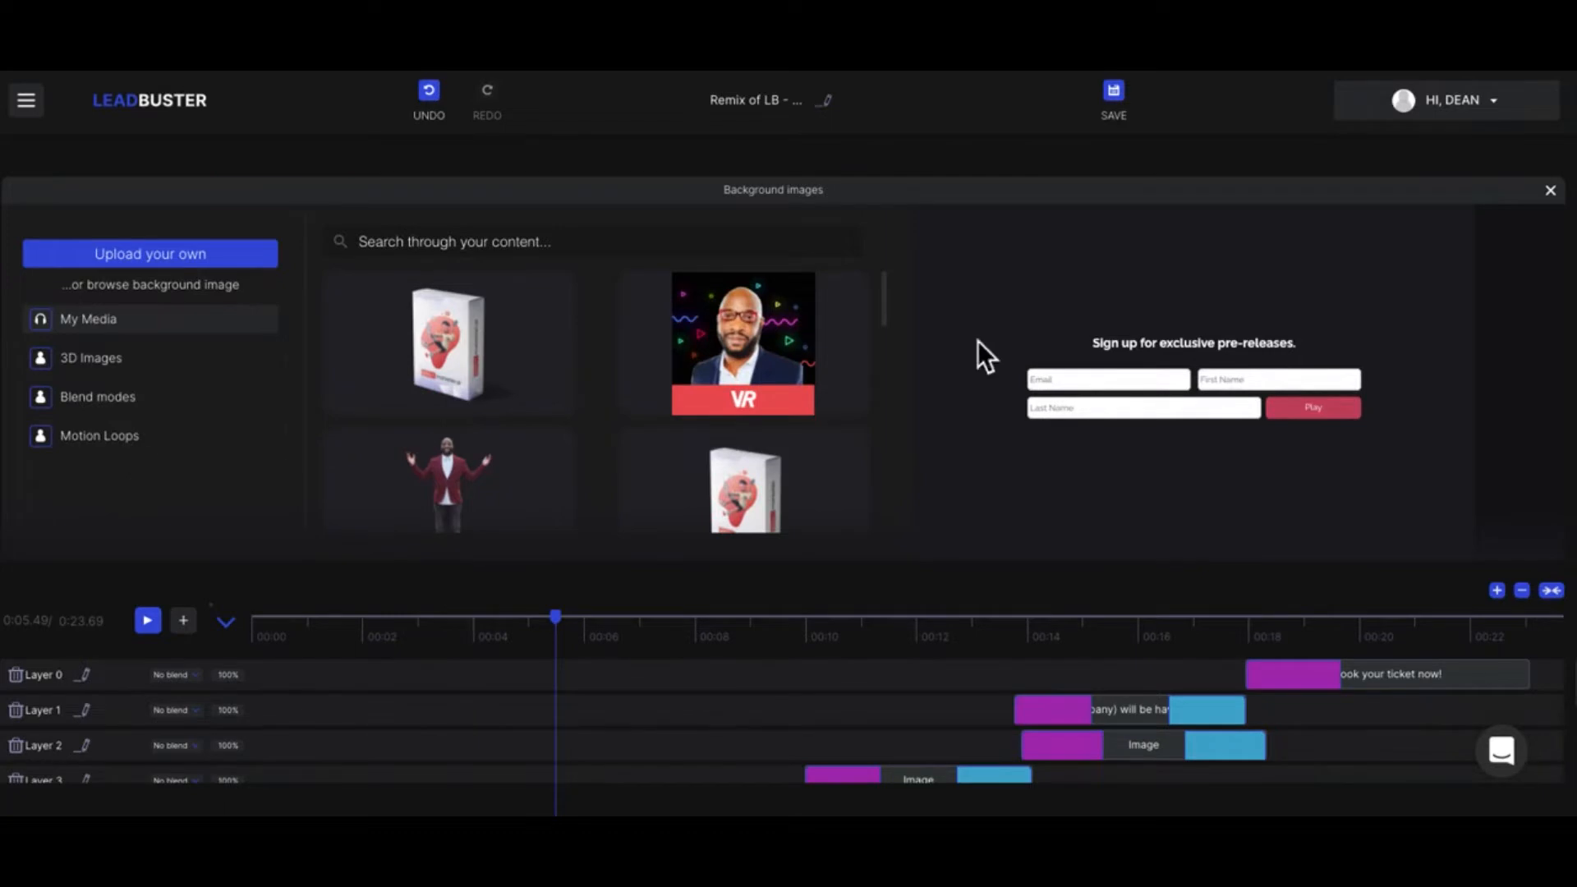
pyautogui.click(1560, 205)
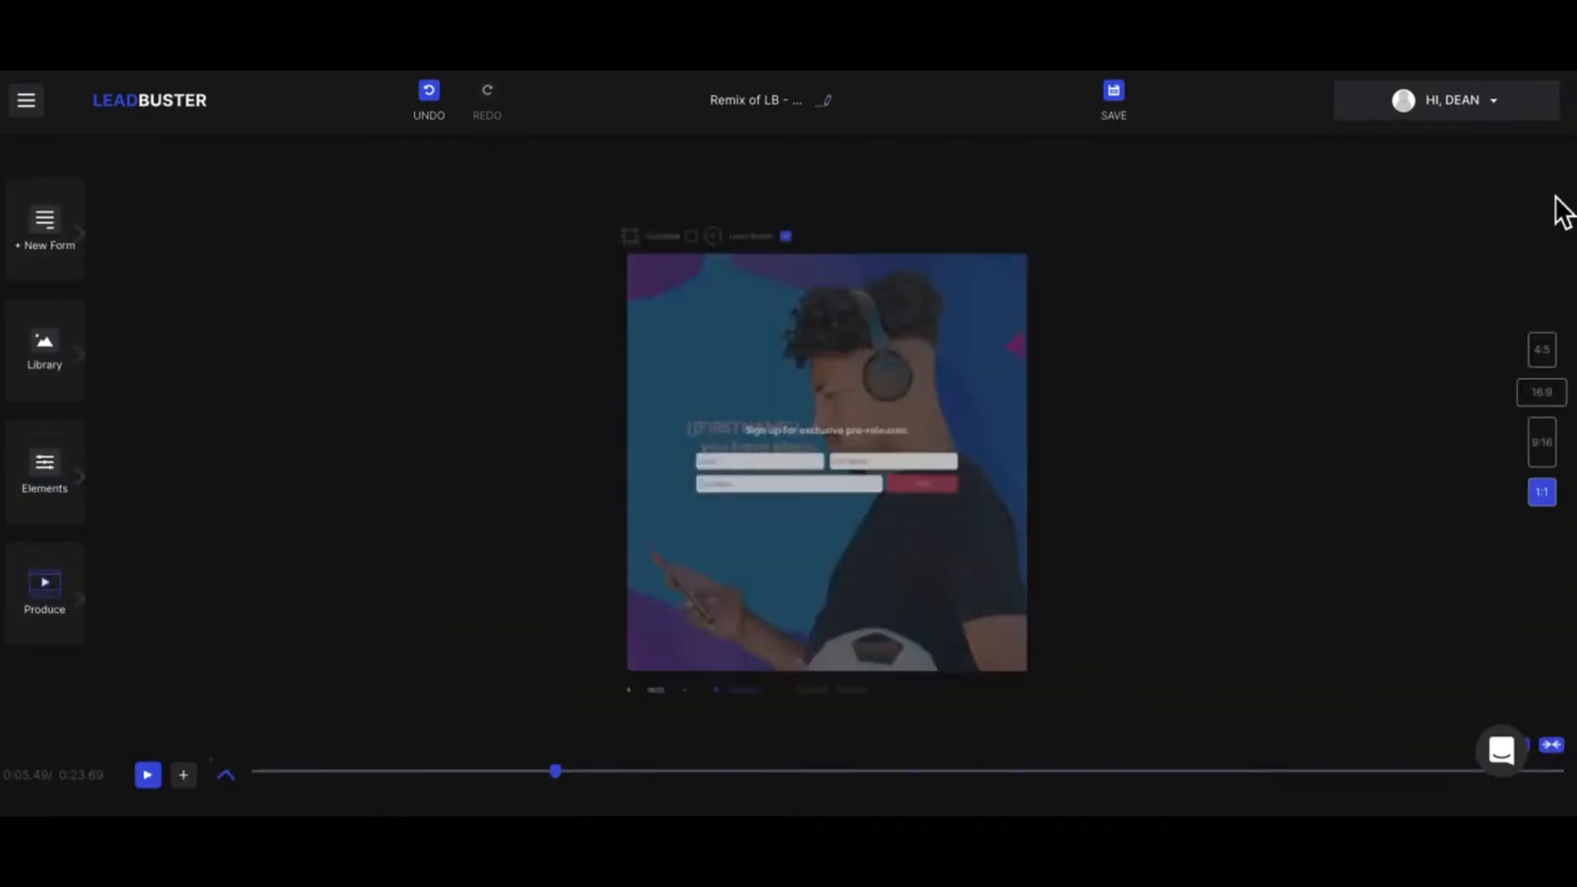
pyautogui.click(117, 259)
pyautogui.click(175, 249)
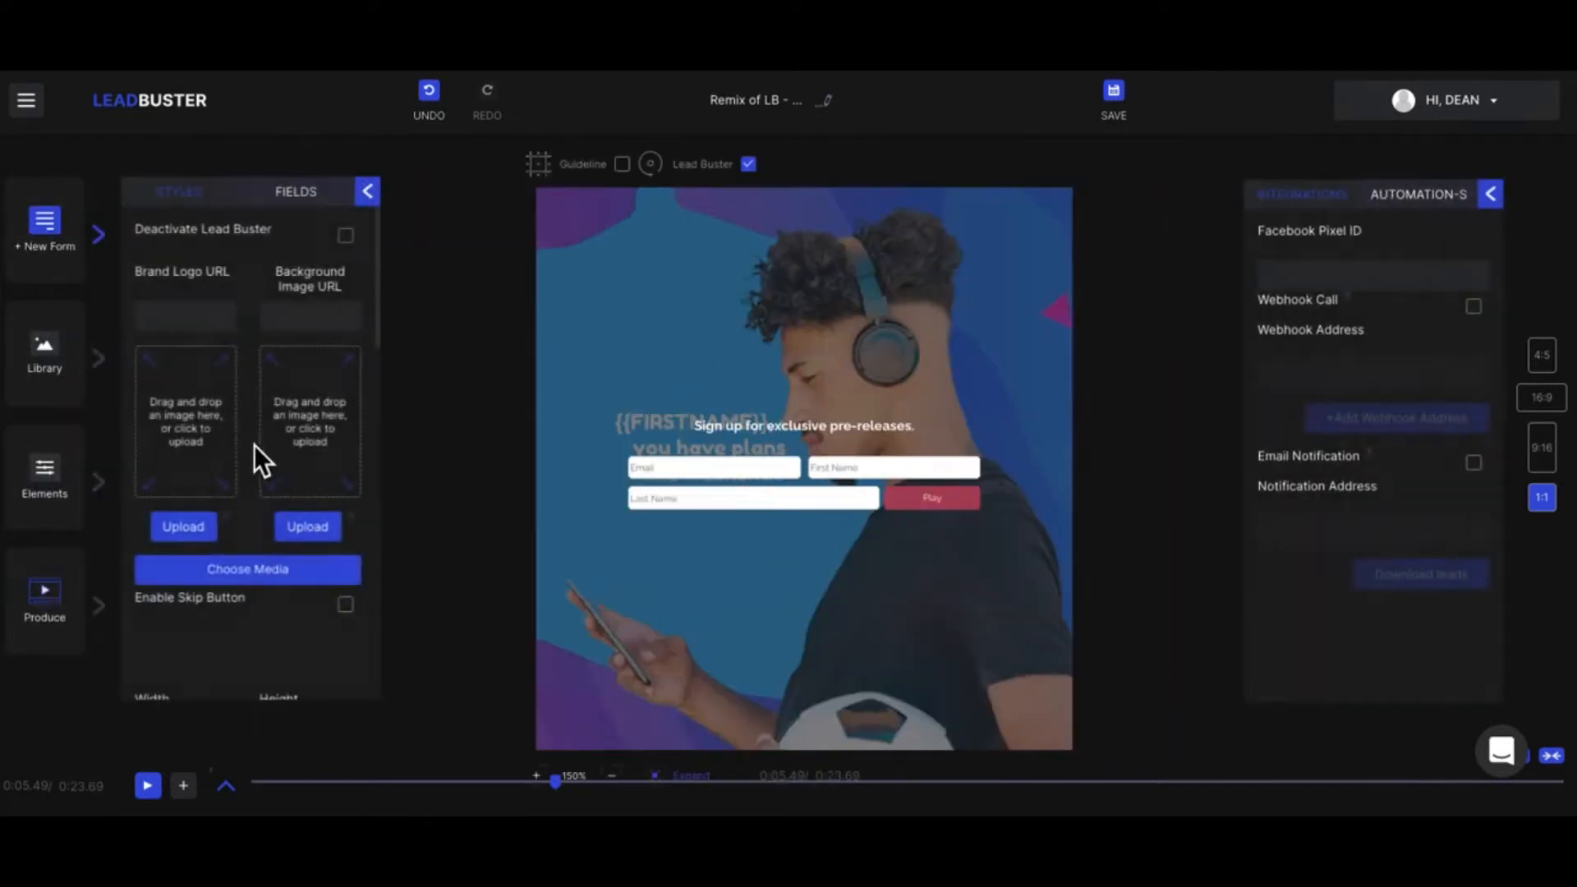
# Step: Try a form width of 100, and set the width back to 200
pyautogui.scroll(-3, 254, 445)
pyautogui.scroll(-1, 254, 446)
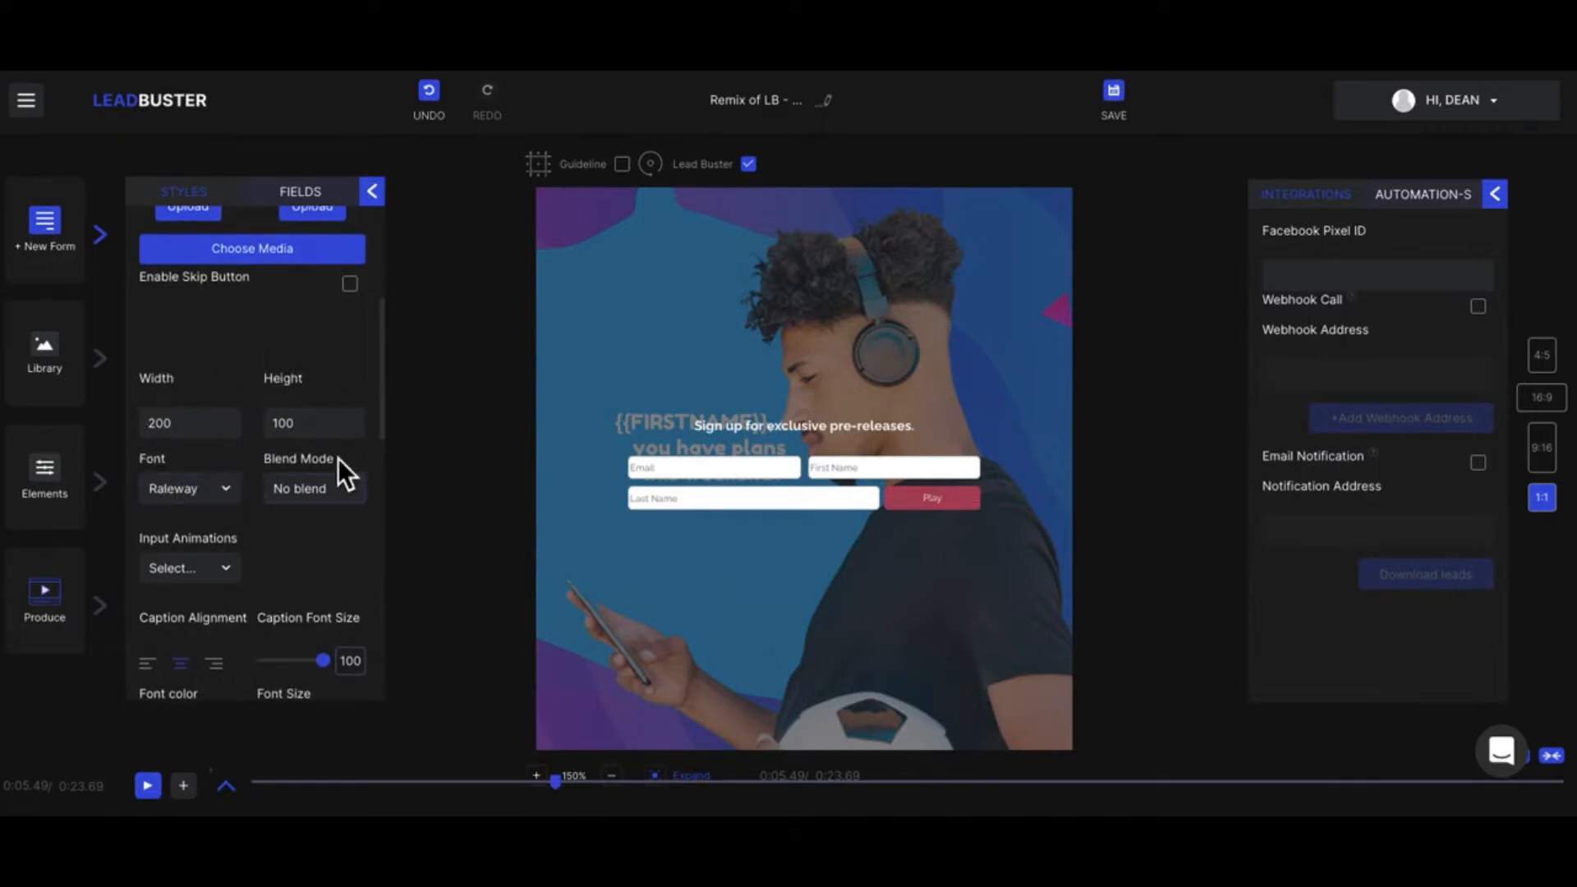
pyautogui.click(154, 422)
pyautogui.click(189, 424)
pyautogui.click(190, 424)
pyautogui.moveTo(193, 424); pyautogui.dragTo(153, 432)
pyautogui.write('100')
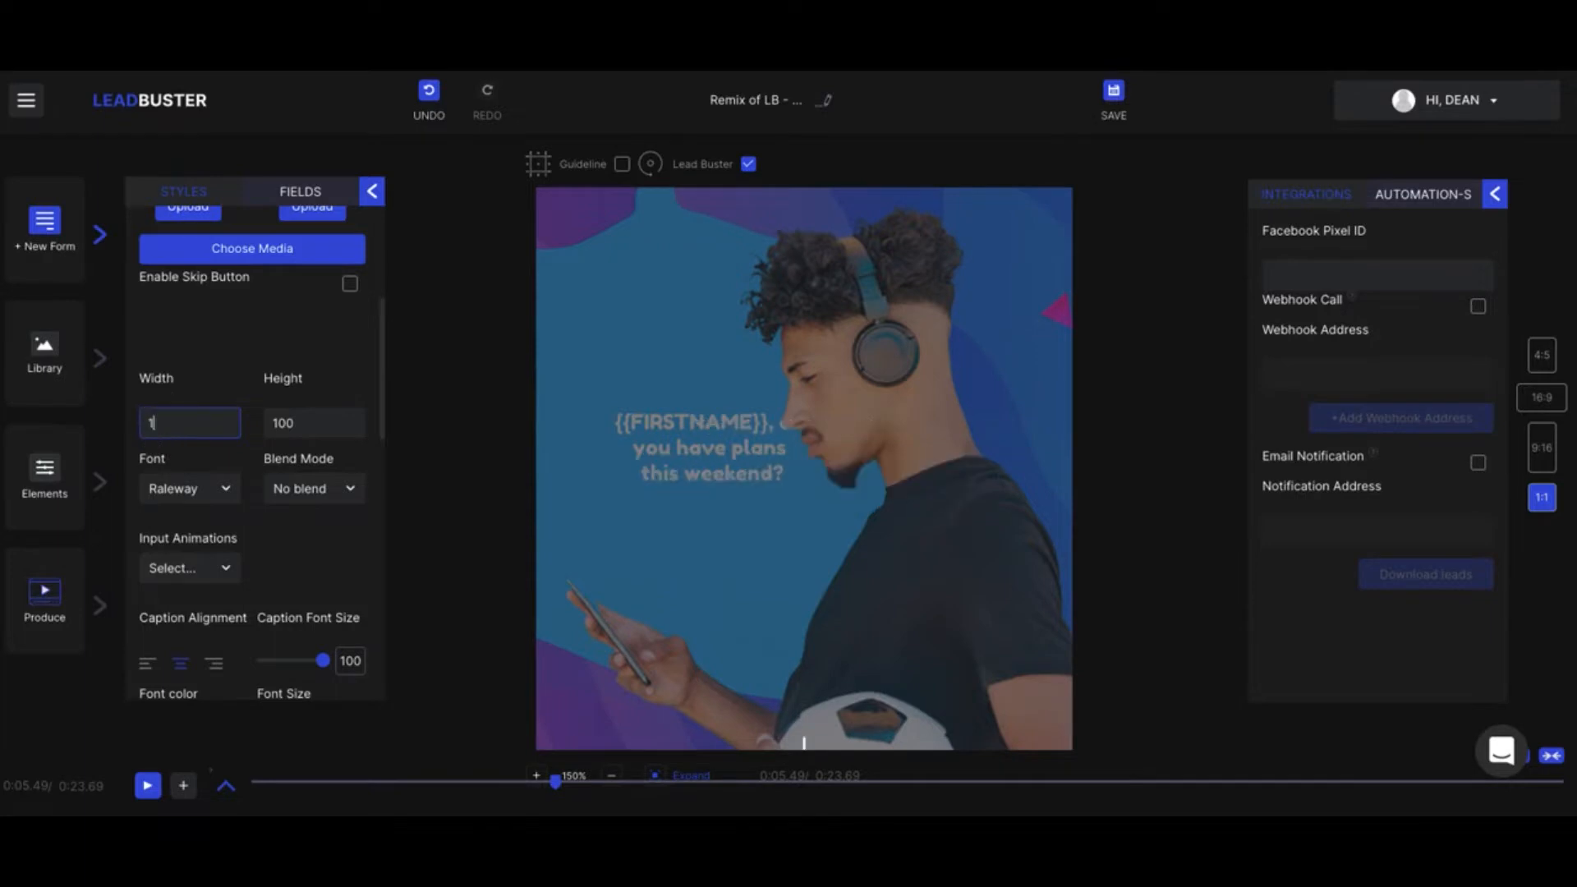
pyautogui.press('BackSpace')
pyautogui.press('BackSpace')
pyautogui.press('BackSpace')
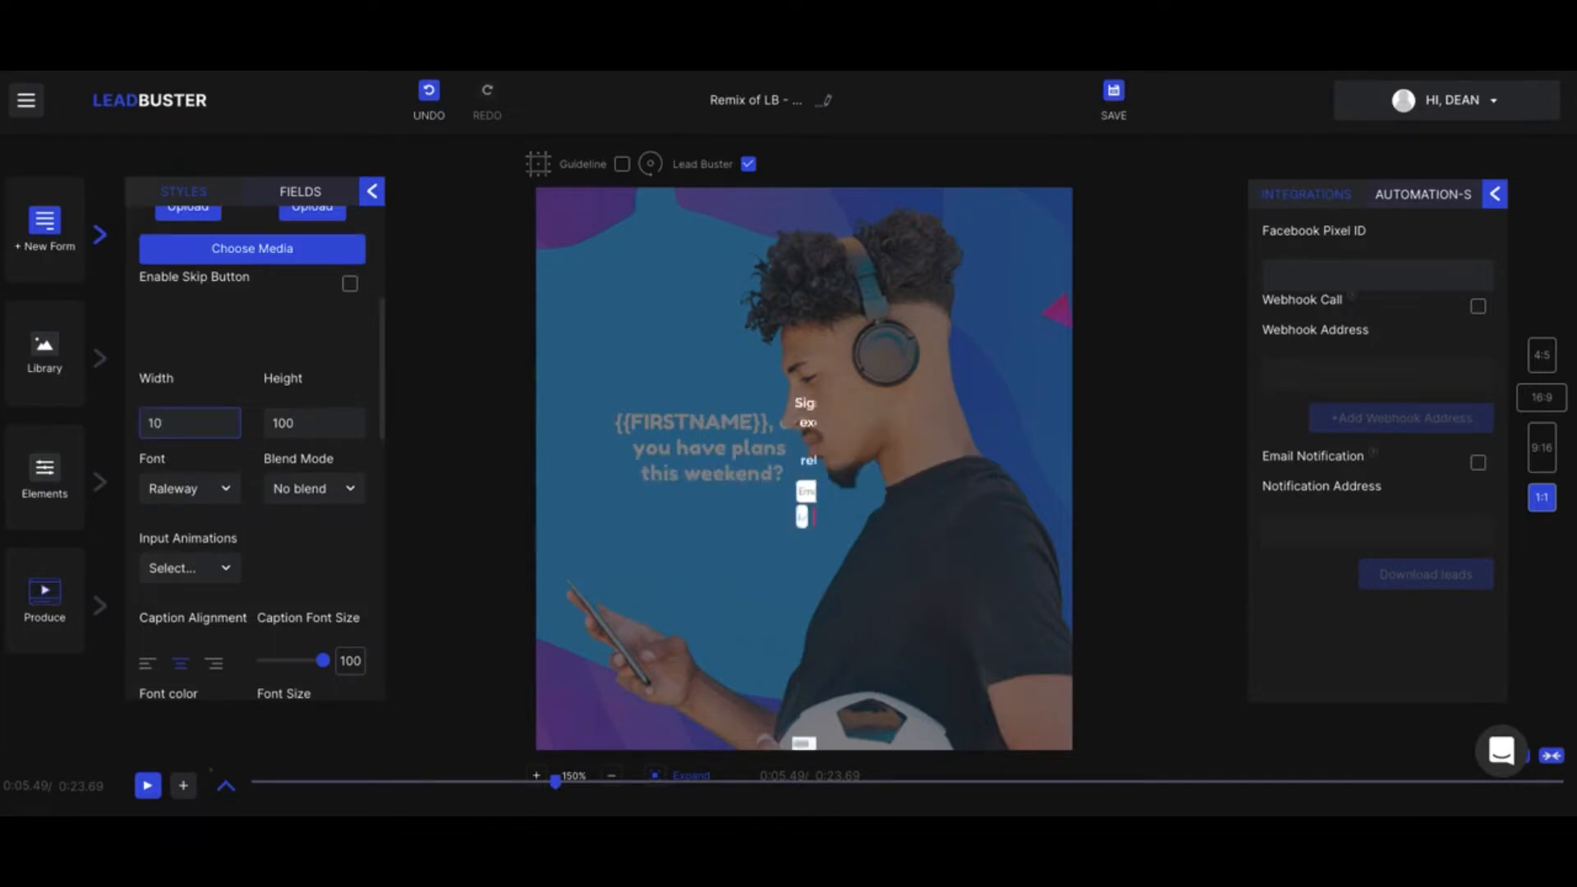
pyautogui.write('200')
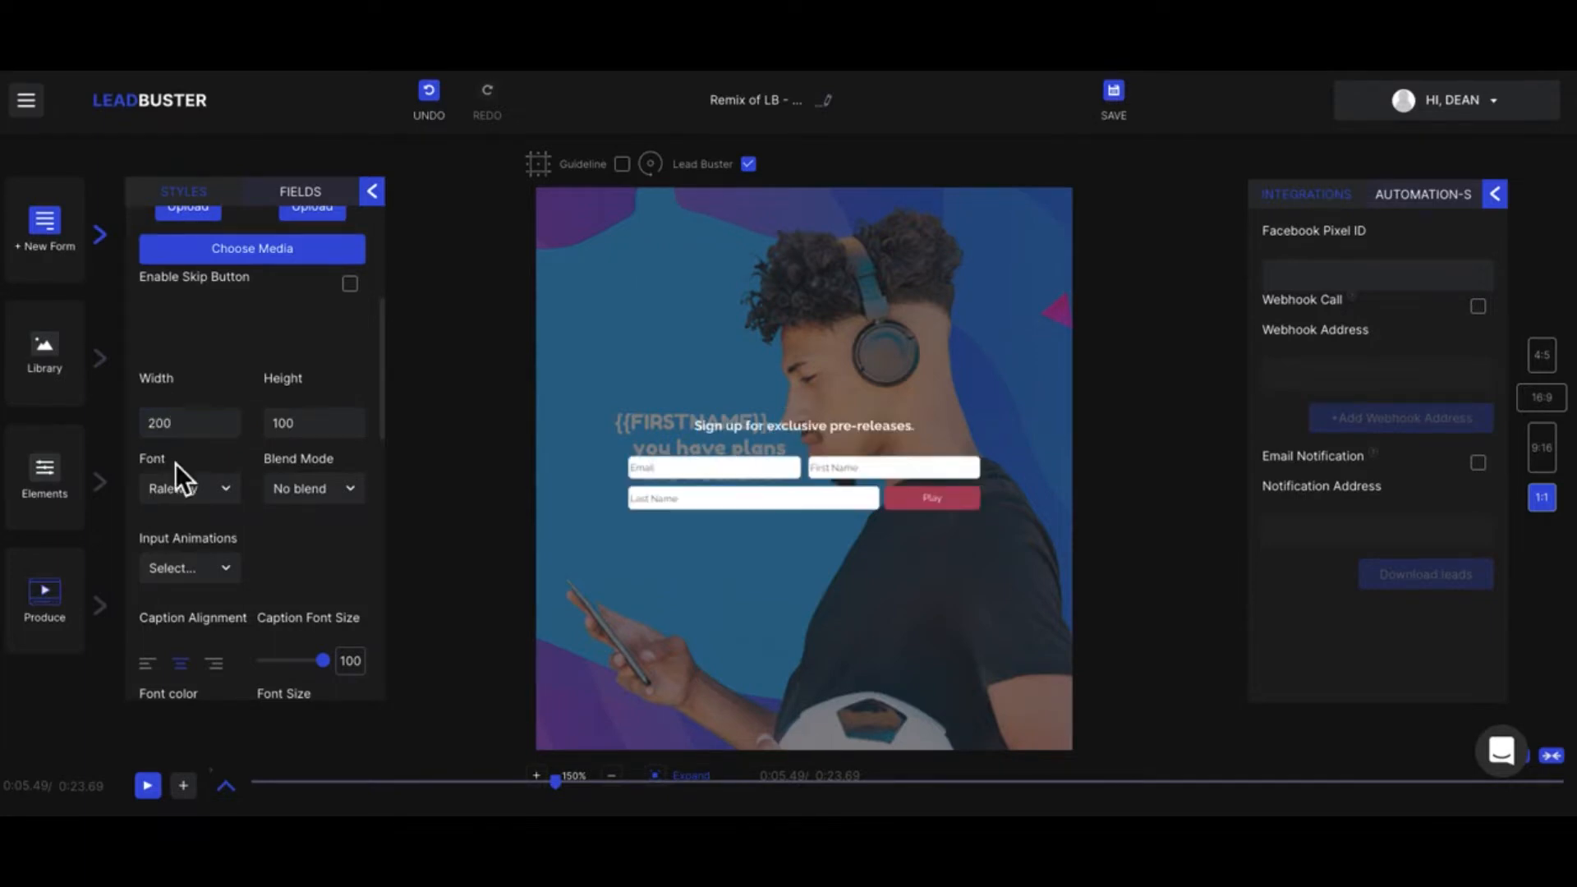
# Step: Check the form's font and blend mode options, and set its input animation to Running text
pyautogui.click(185, 489)
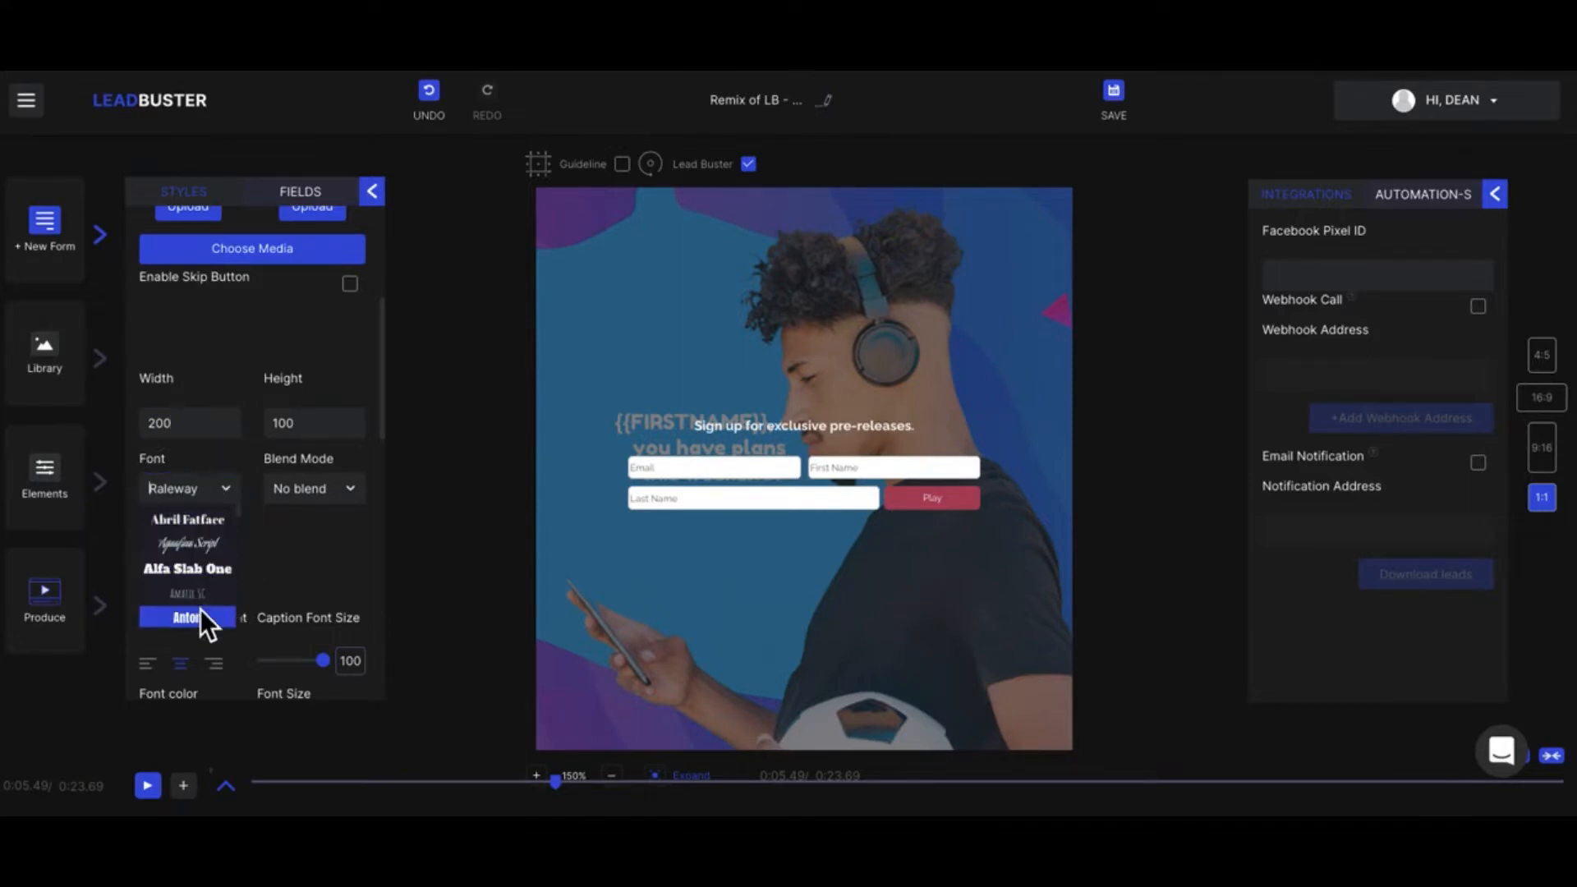
pyautogui.click(299, 489)
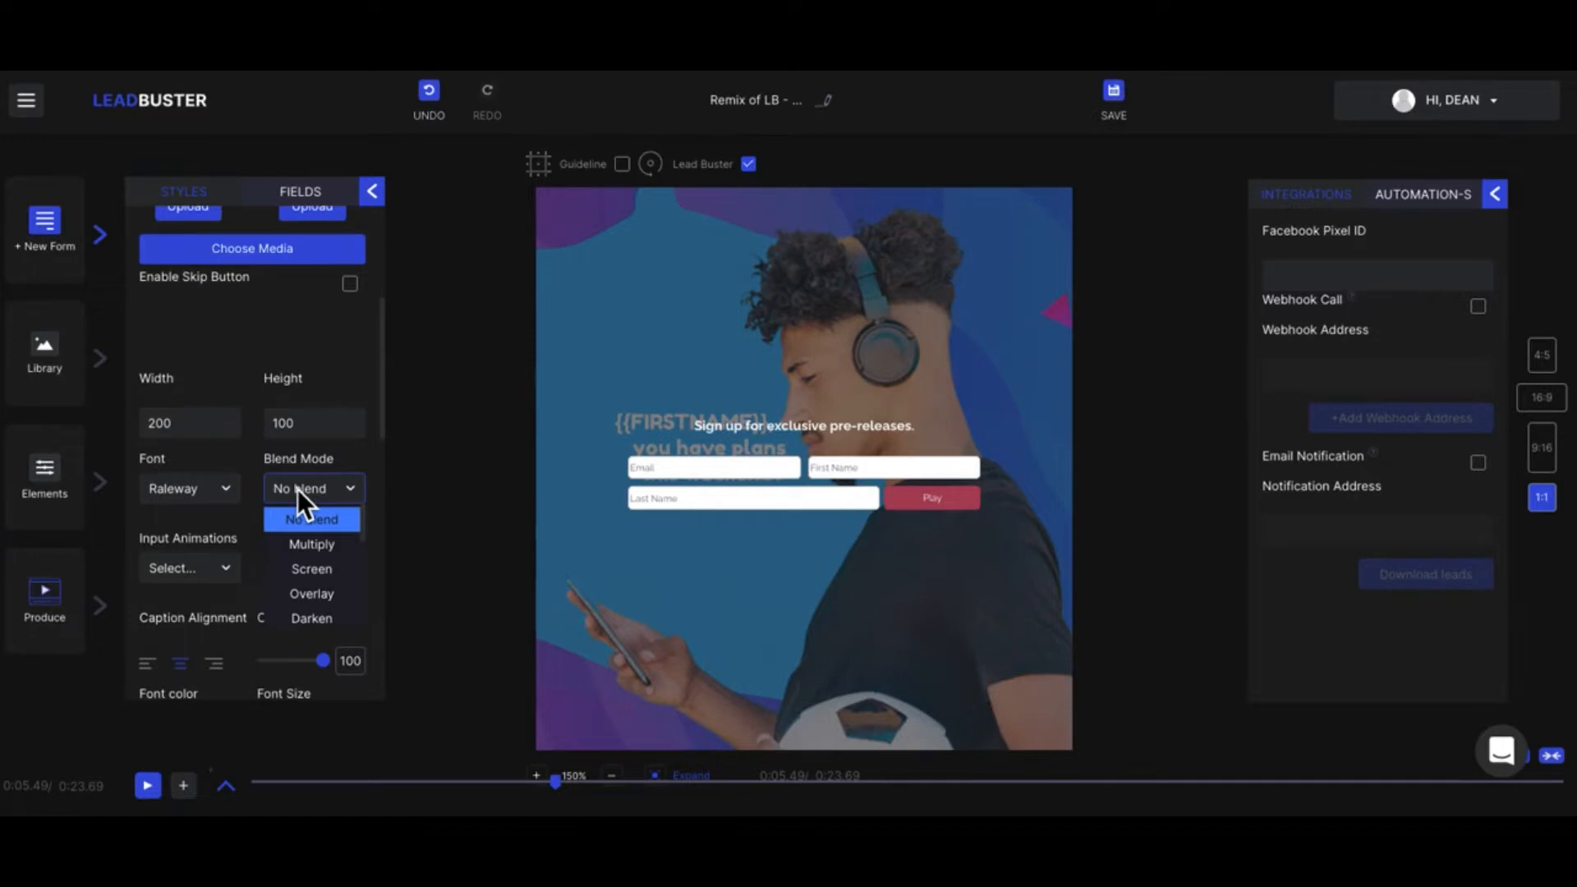
pyautogui.click(216, 448)
pyautogui.click(227, 568)
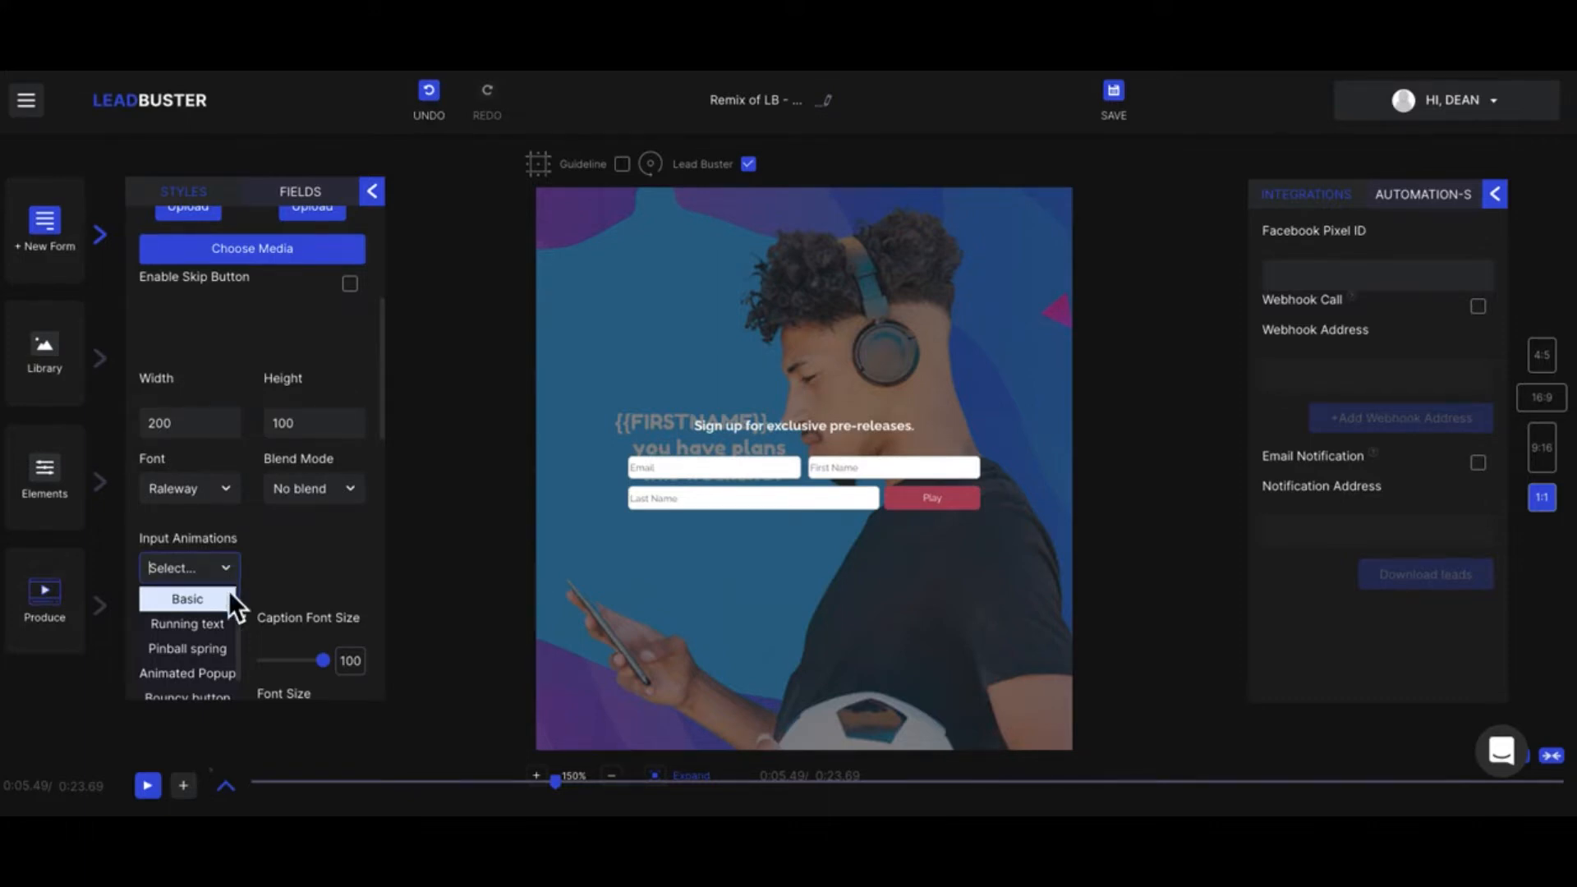
pyautogui.click(215, 626)
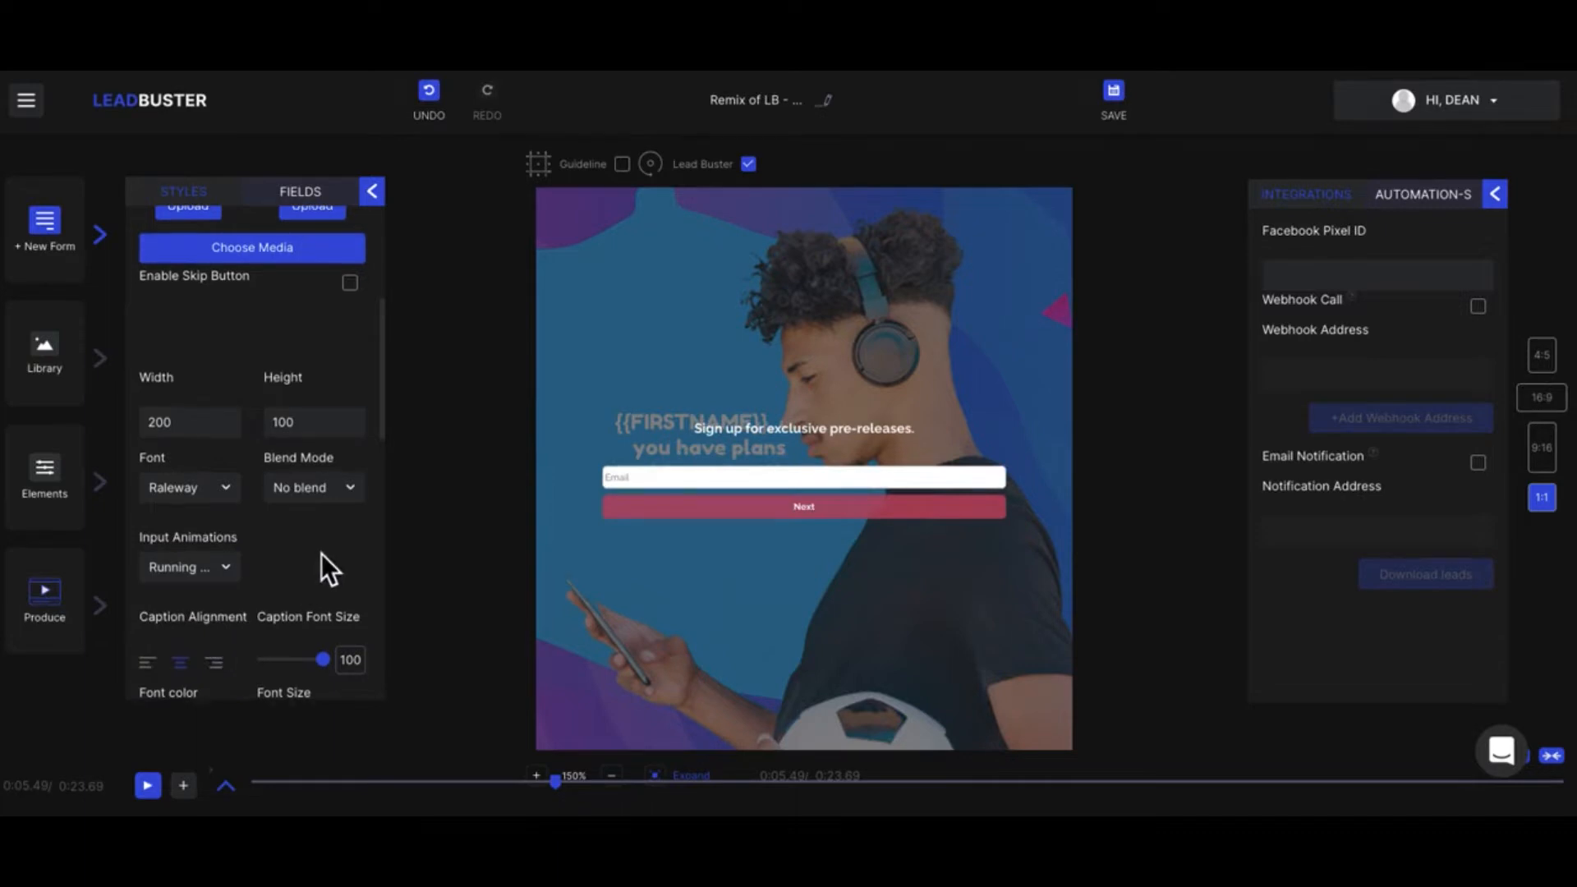
# Step: Reduce the form's caption font size to 92
pyautogui.scroll(-1, 322, 554)
pyautogui.scroll(-3, 249, 541)
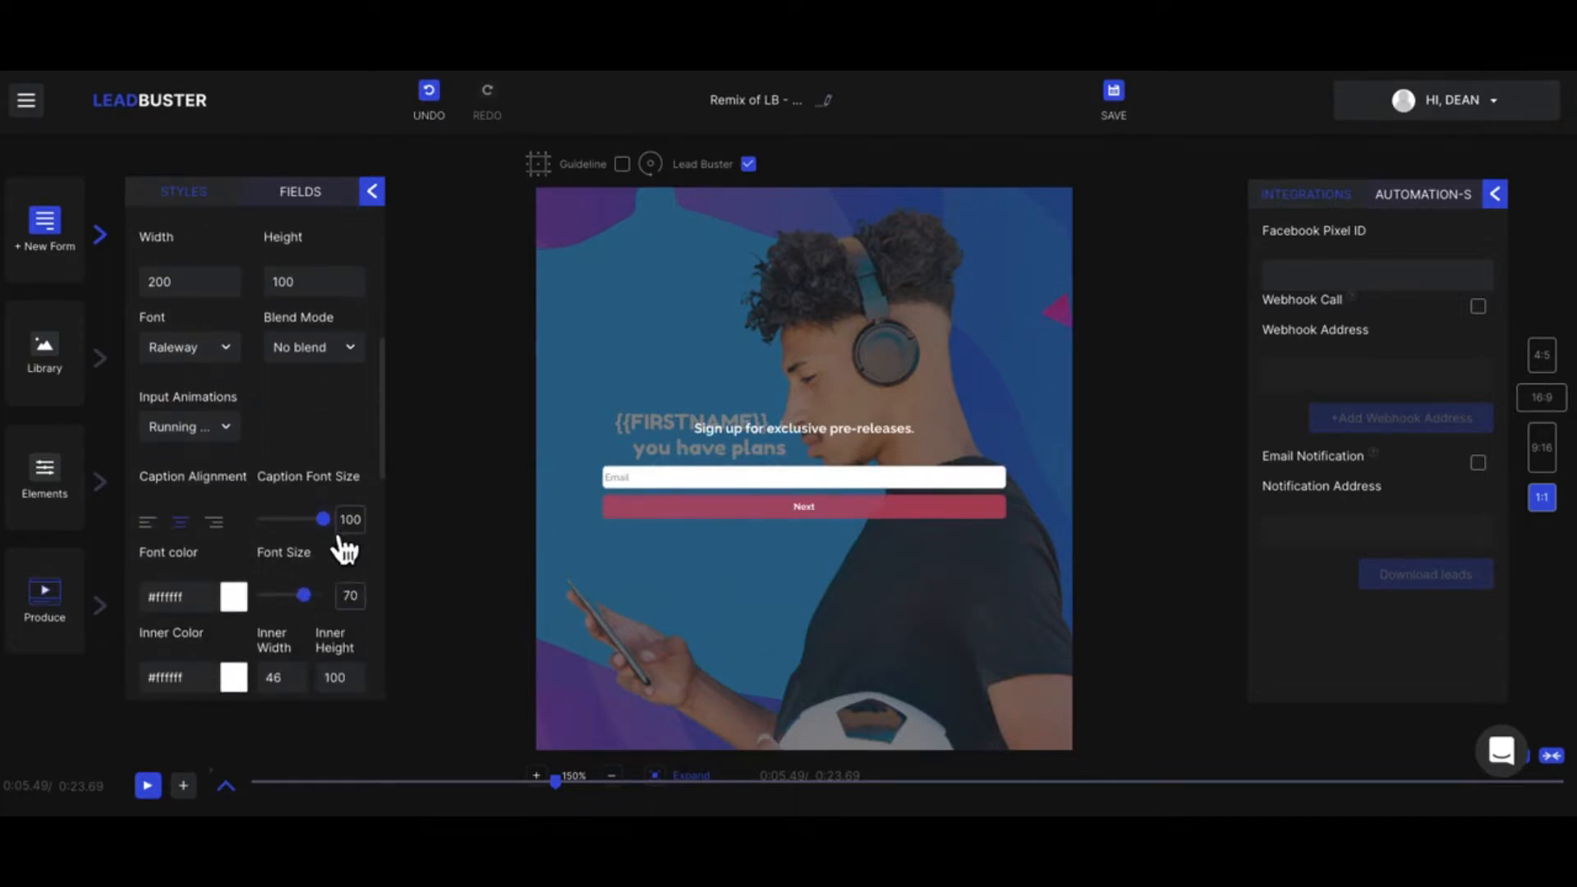
pyautogui.moveTo(322, 519)
pyautogui.mouseDown()
pyautogui.moveTo(296, 545)
pyautogui.moveTo(303, 521)
pyautogui.moveTo(322, 526)
pyautogui.mouseUp()
# Step: Look through the form's remaining color and button styles and the library of form animations
pyautogui.scroll(-2, 336, 550)
pyautogui.scroll(-3, 337, 549)
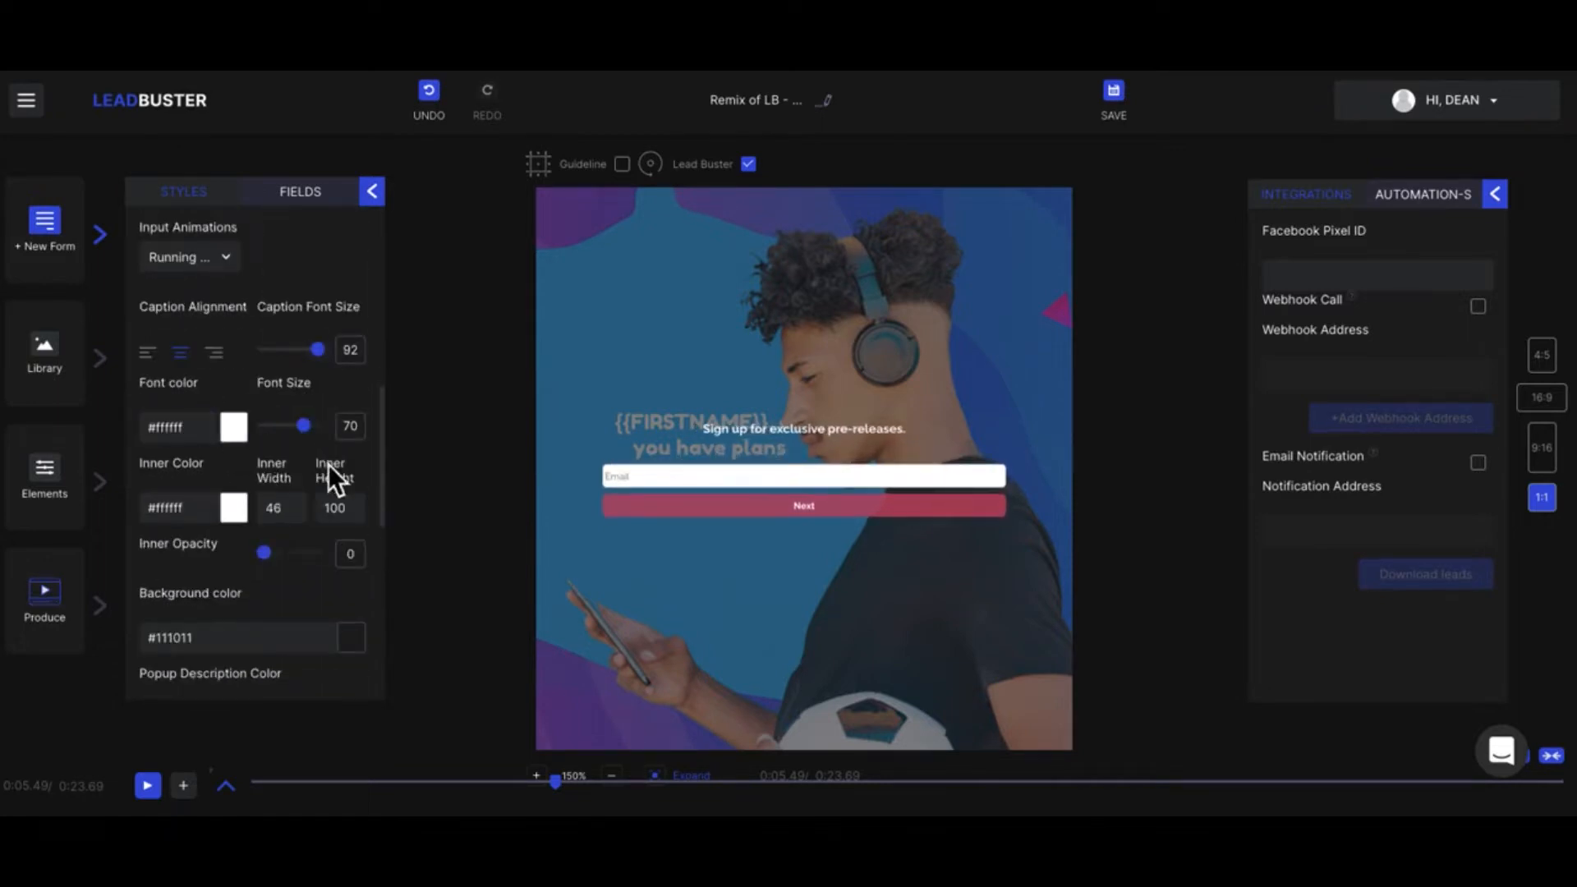
pyautogui.scroll(-4, 304, 509)
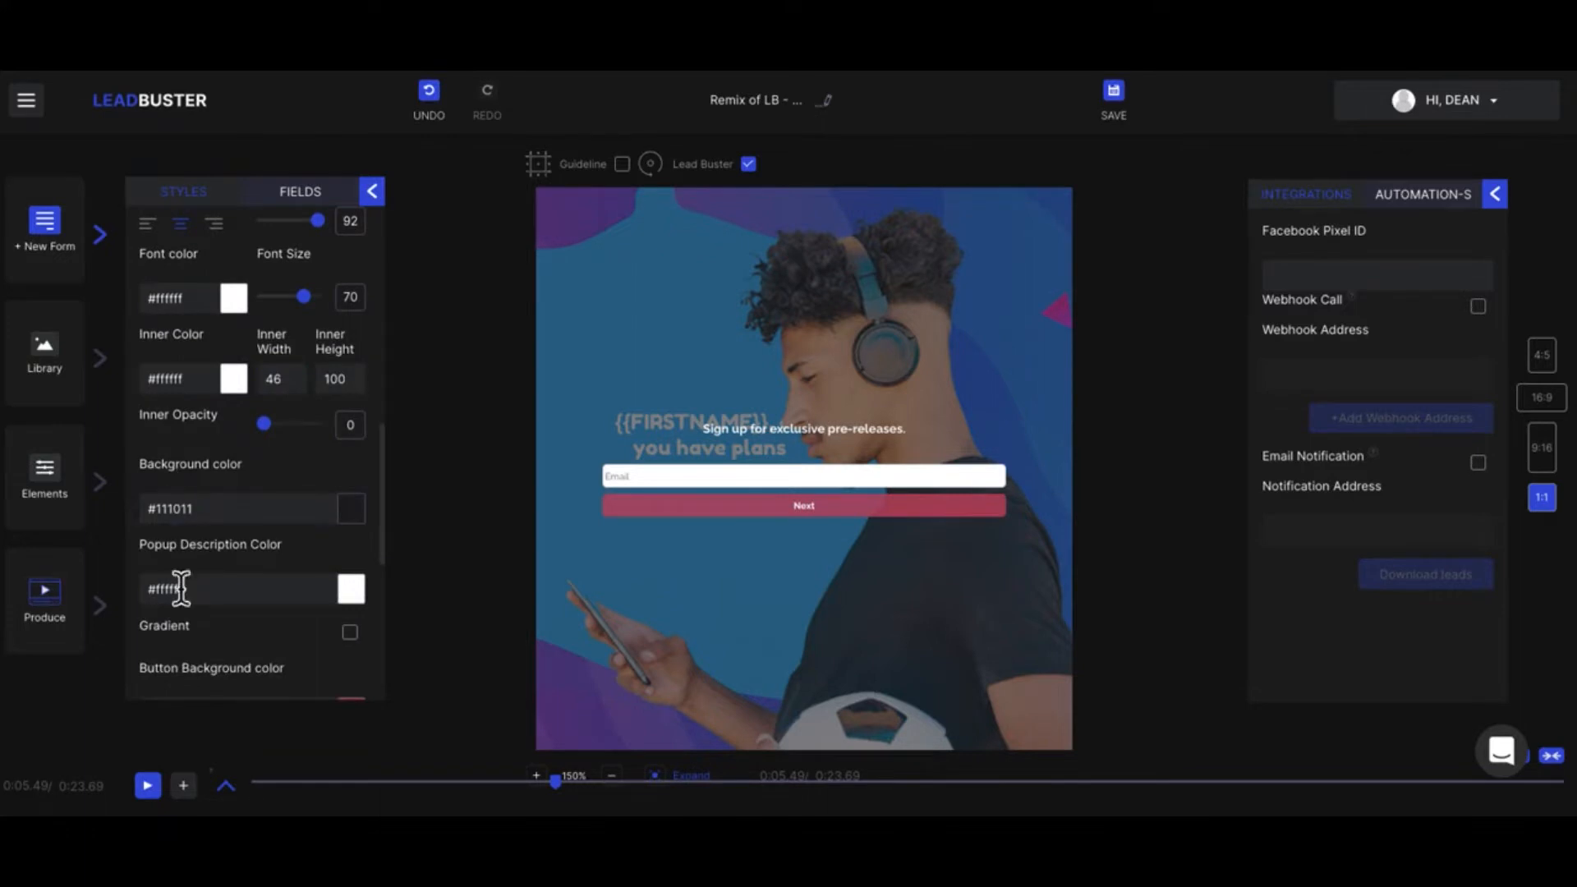
pyautogui.scroll(-6, 287, 557)
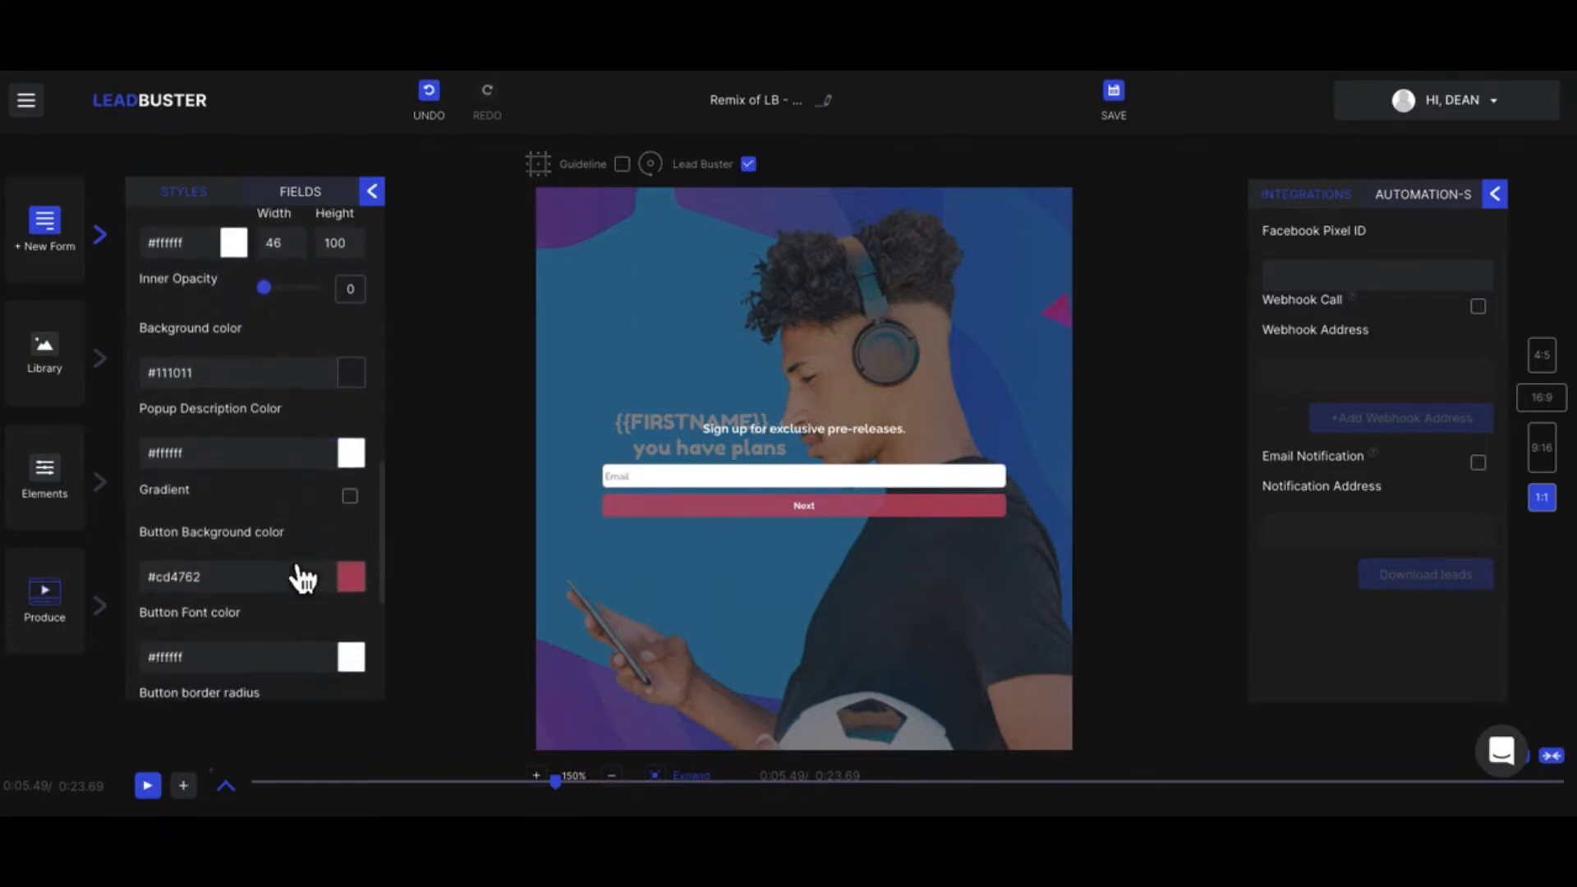
pyautogui.scroll(-6, 288, 557)
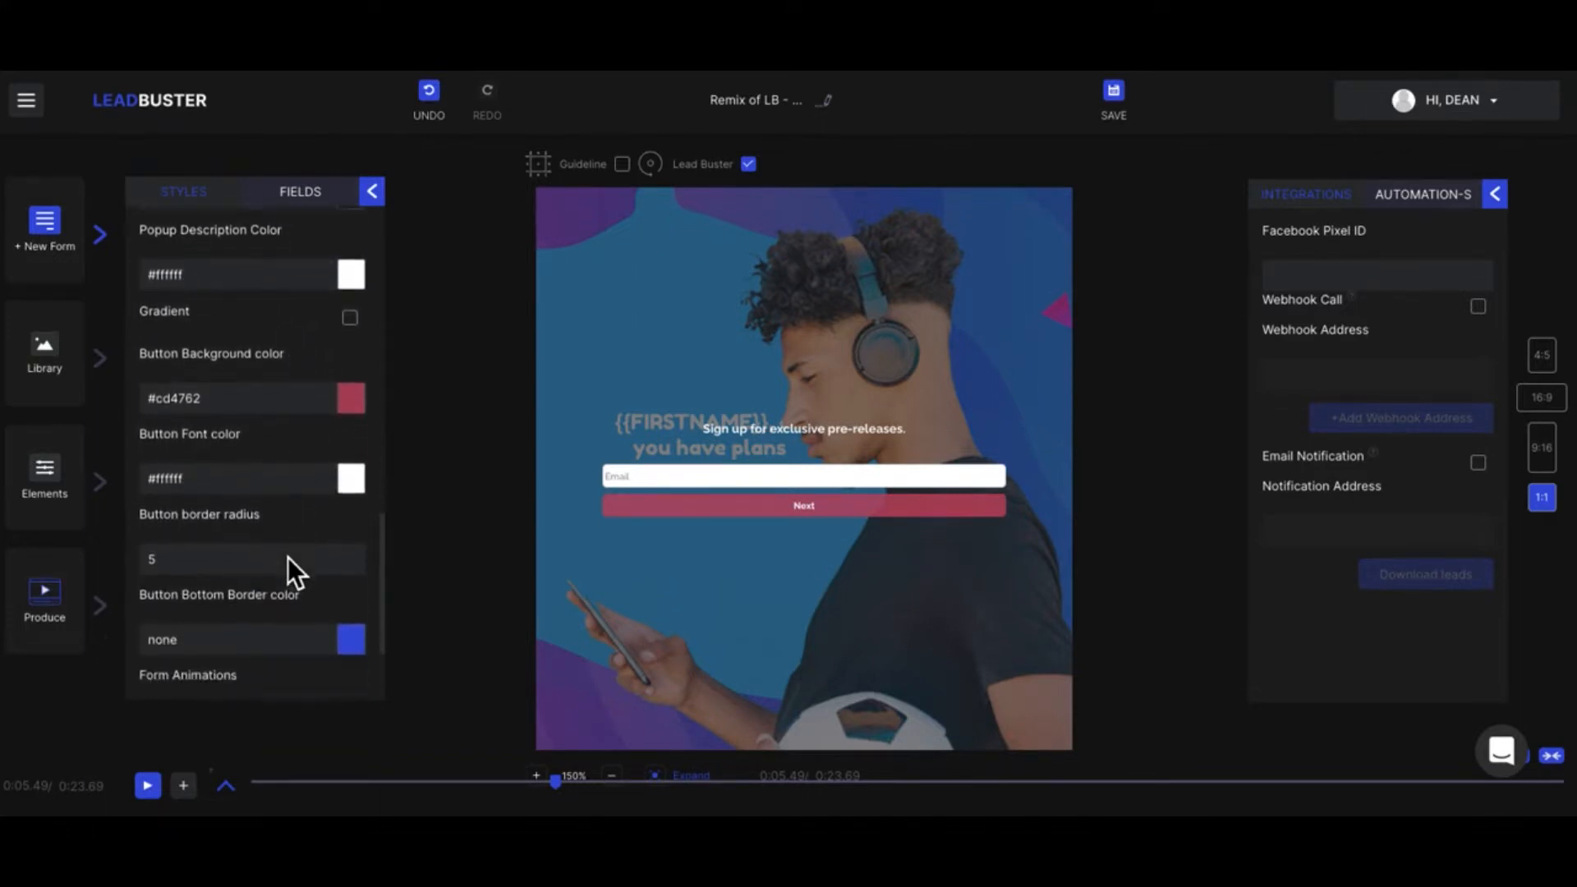
pyautogui.scroll(-2, 288, 557)
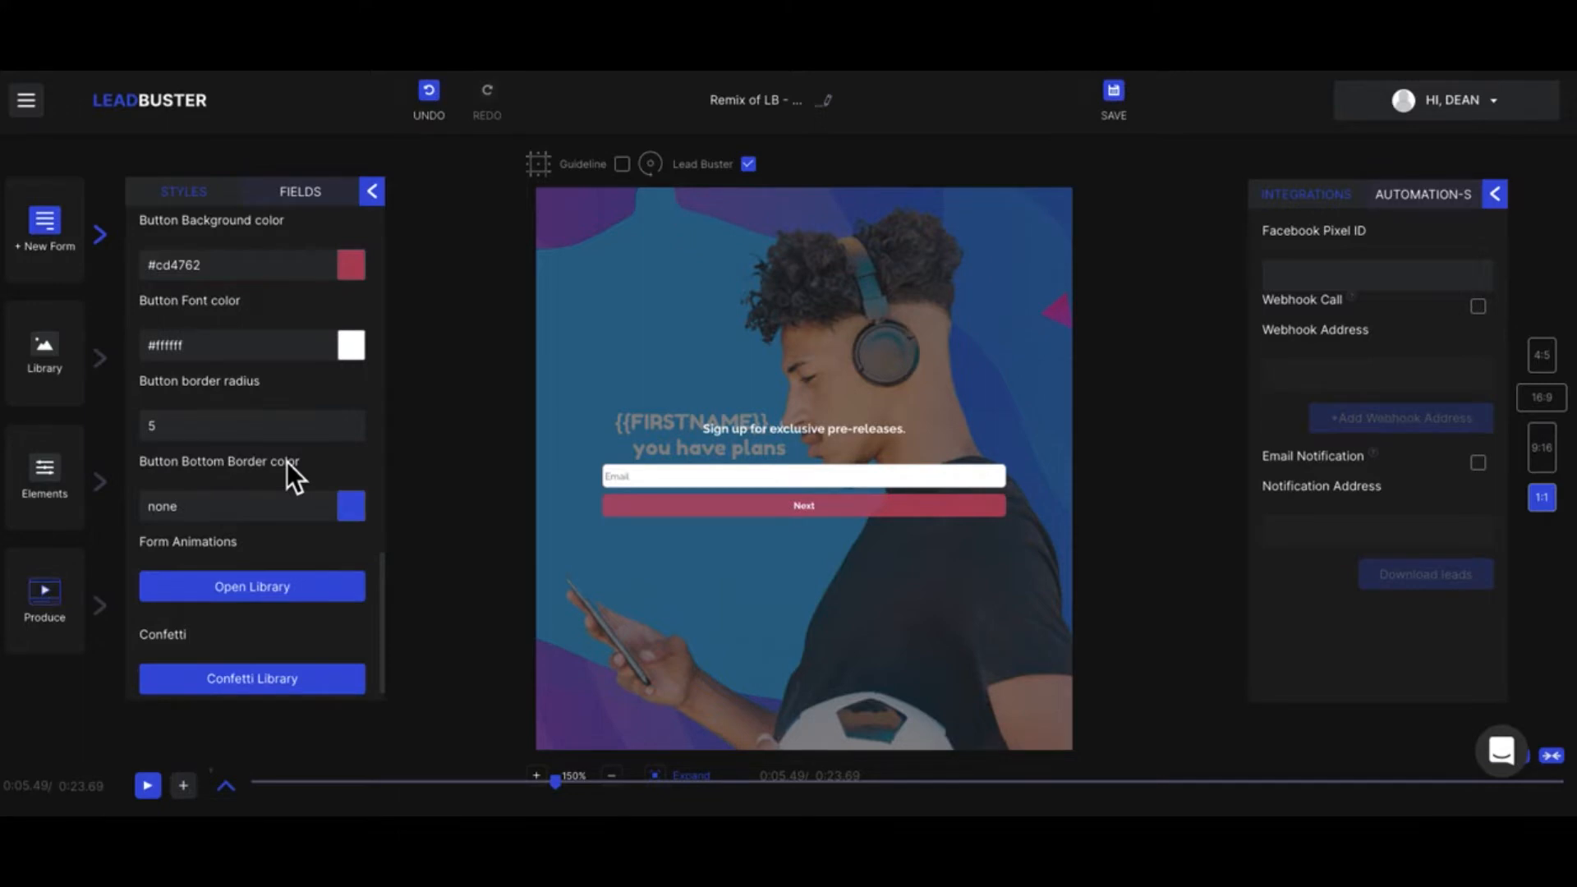
pyautogui.click(286, 588)
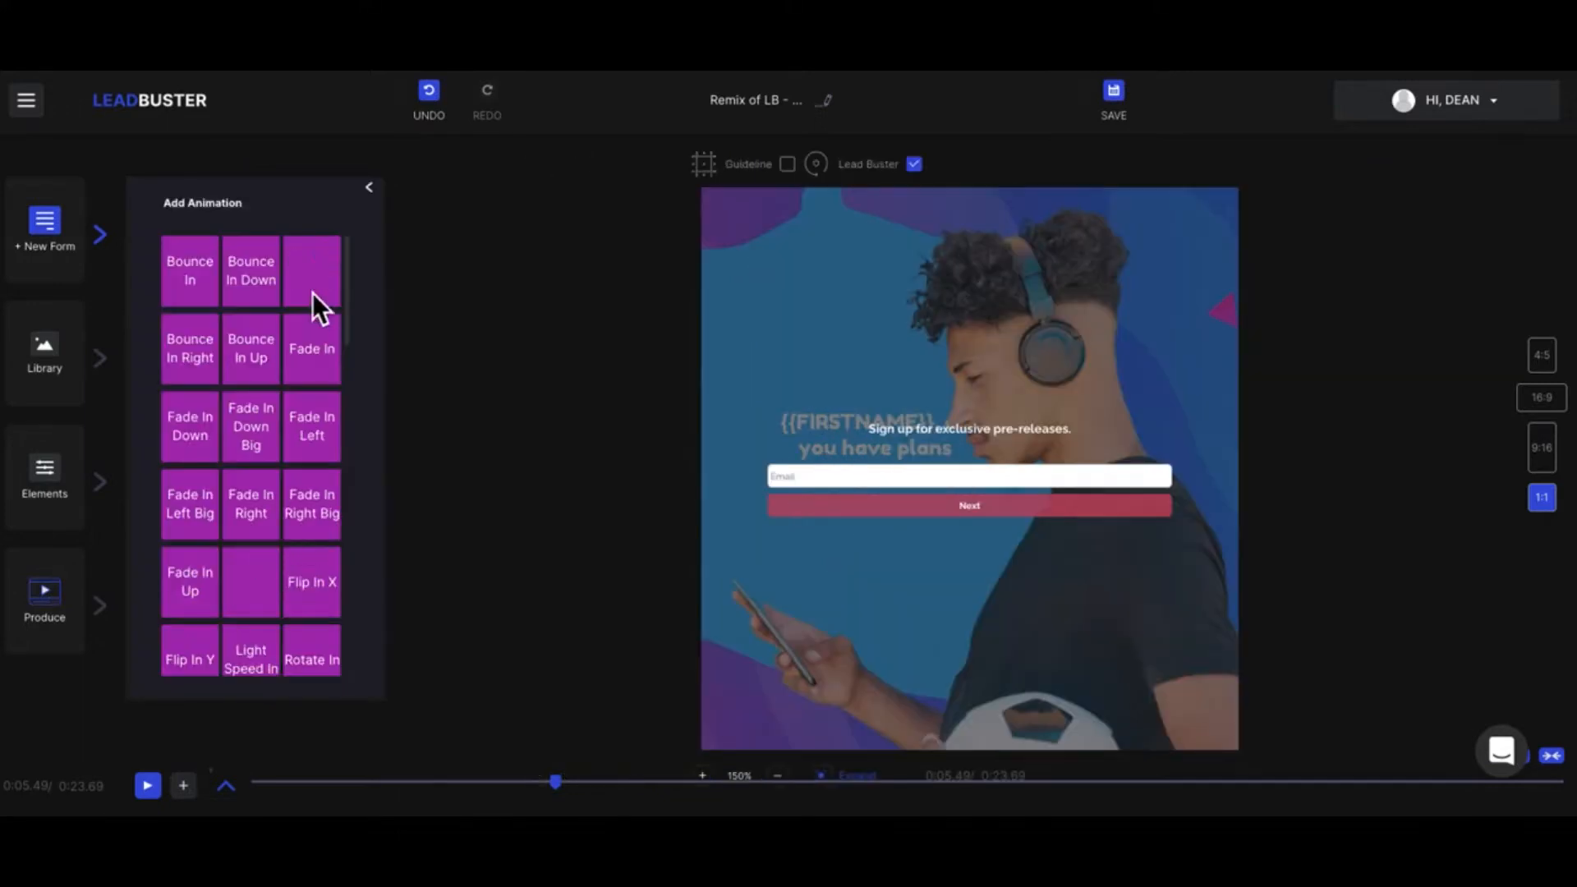
pyautogui.scroll(-10, 289, 585)
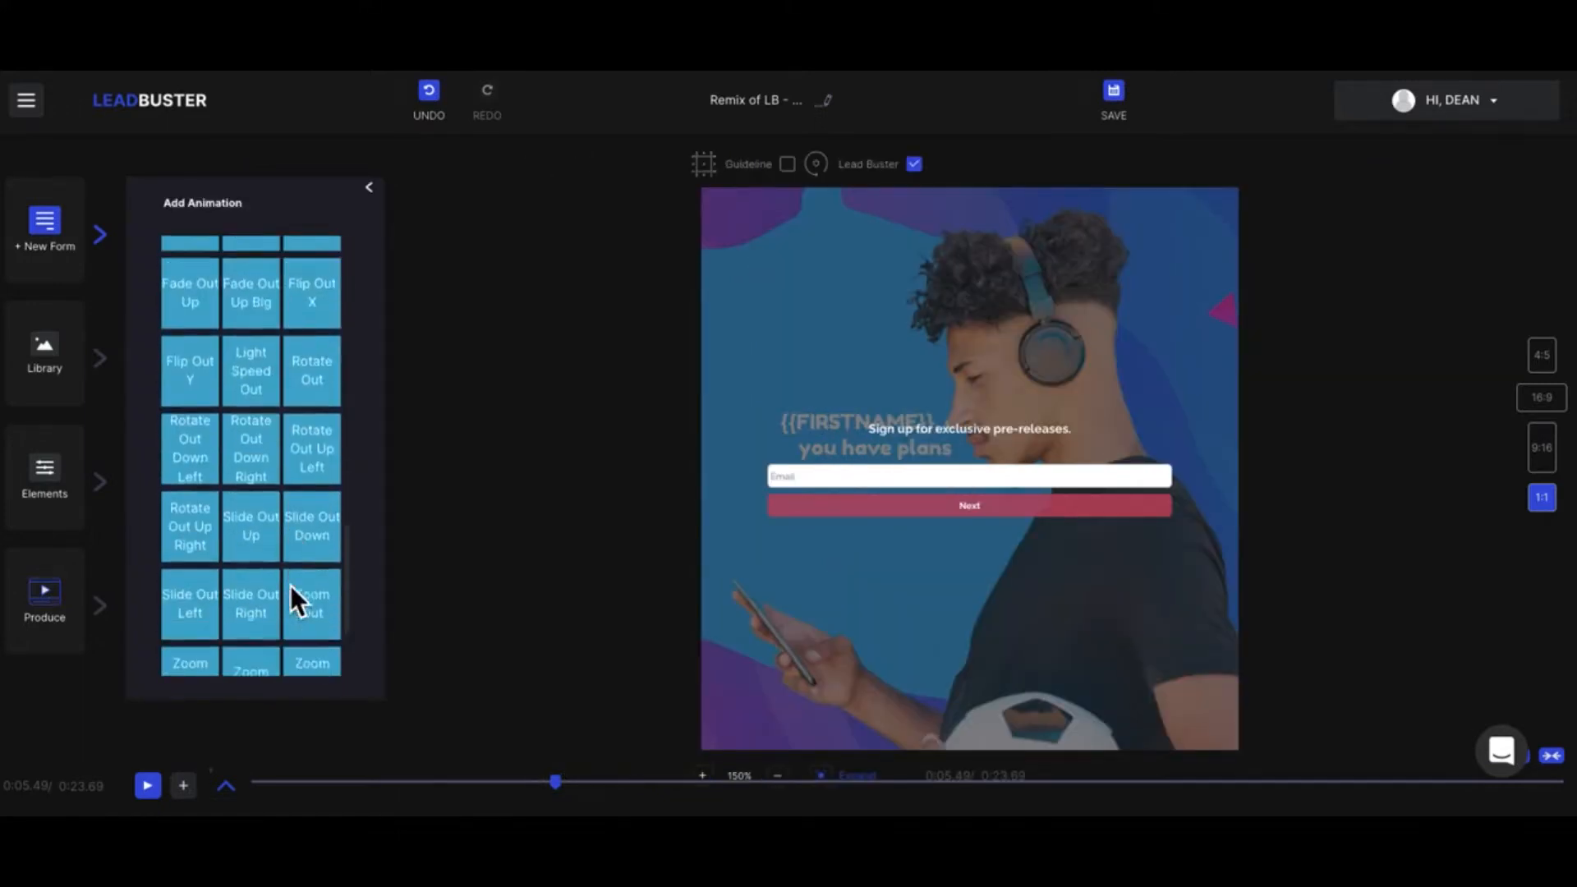
pyautogui.scroll(-2, 288, 580)
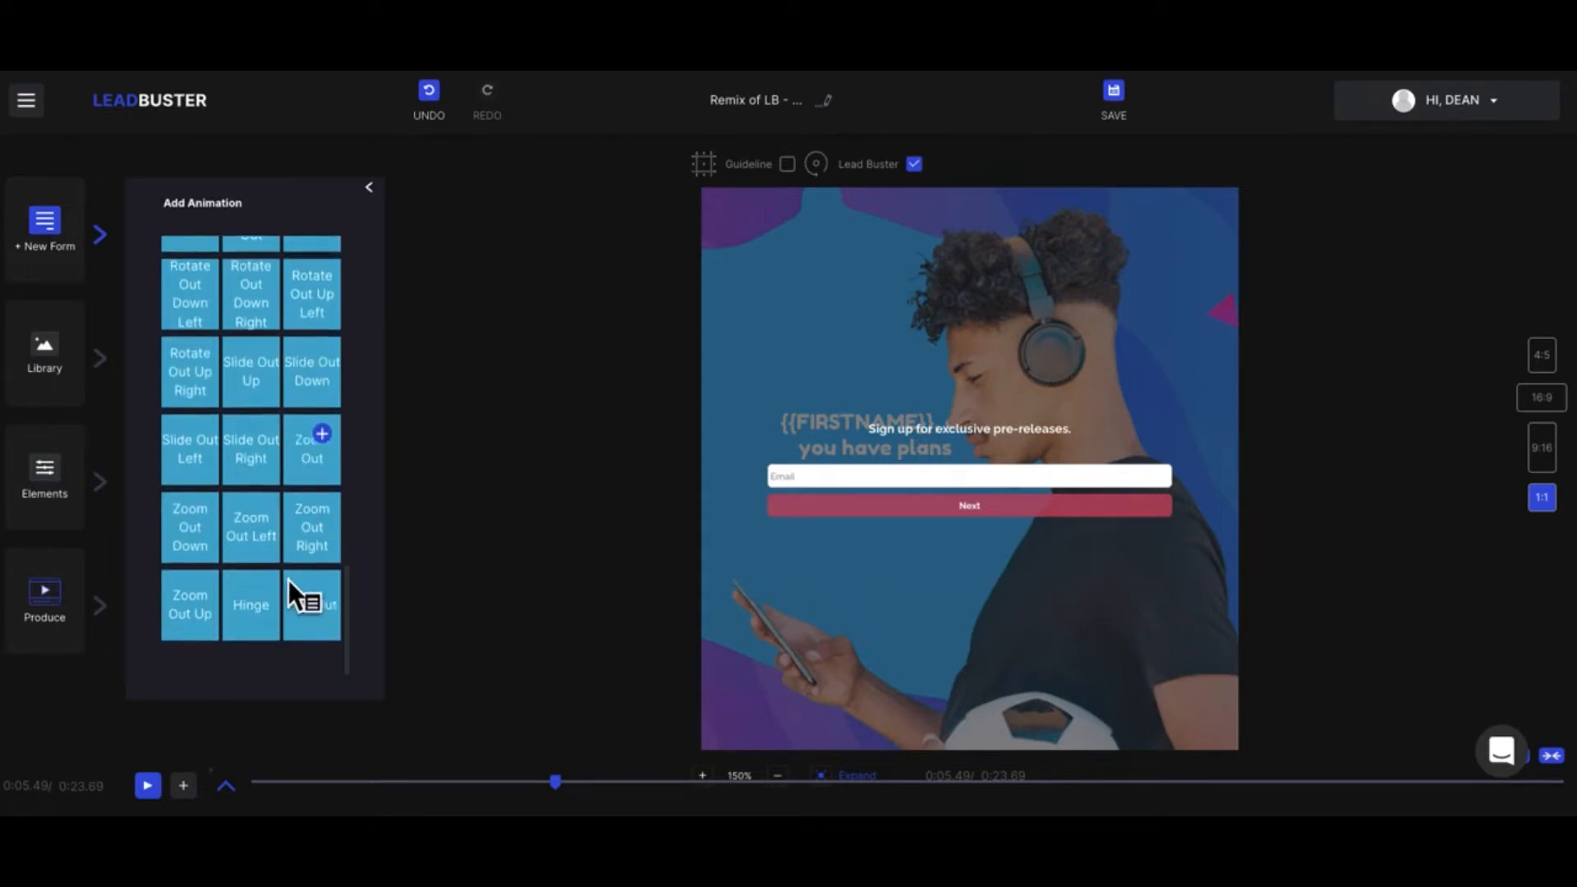
pyautogui.scroll(2, 288, 580)
pyautogui.scroll(3, 288, 580)
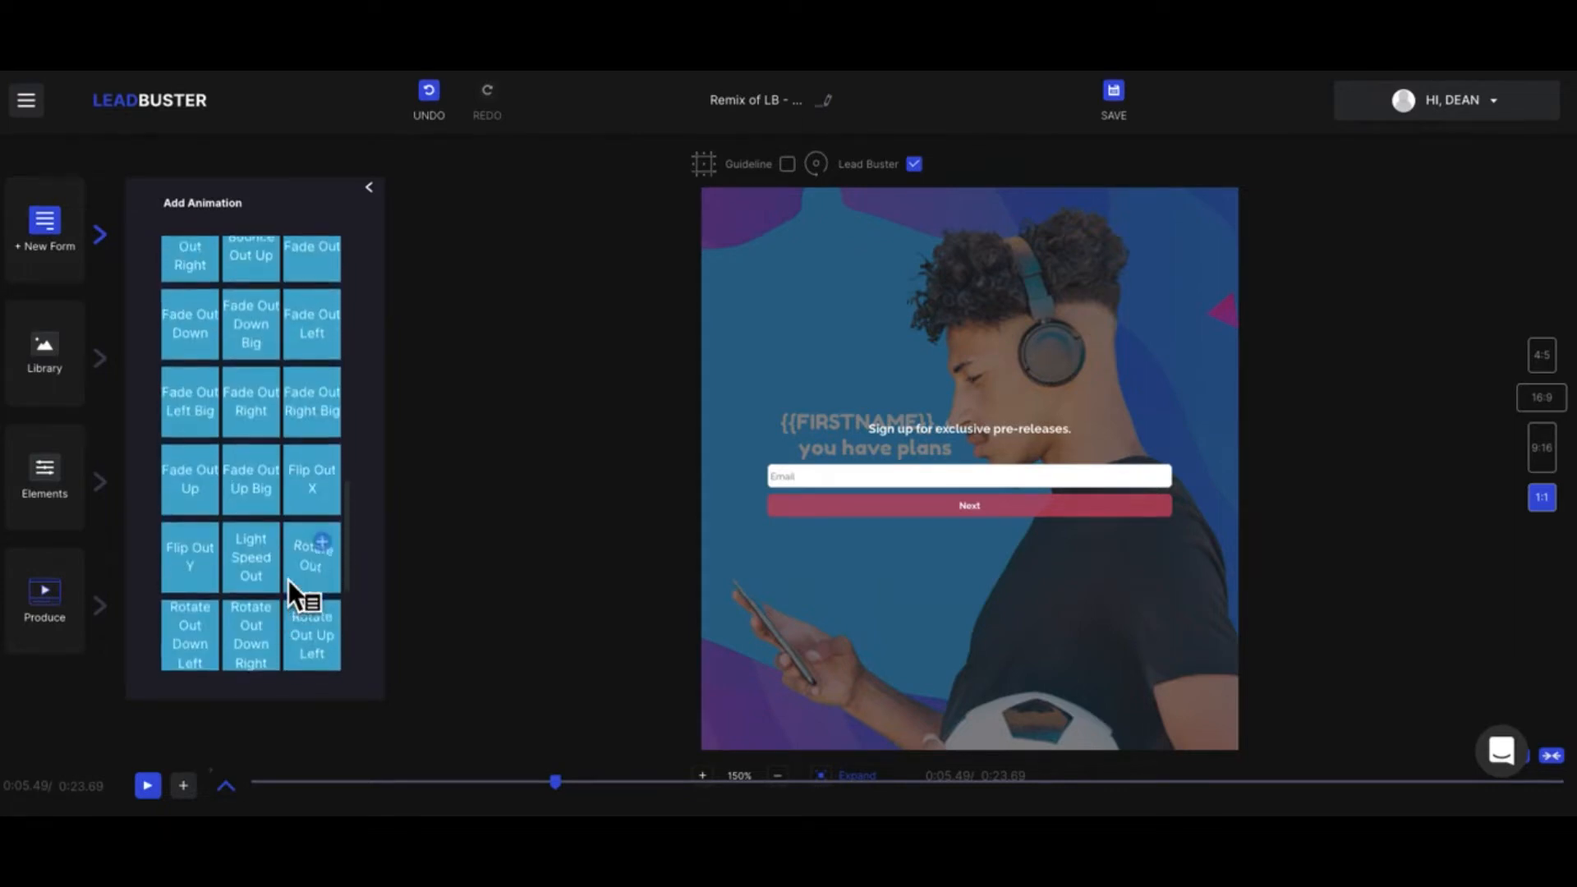
# Step: Add the Fade Out Up, Fade Out Up Big, Flip Out X, Flip Out Y, Light Speed Out and Rotate Out form animations, and move playback to 0:03.41
pyautogui.click(281, 505)
pyautogui.click(332, 505)
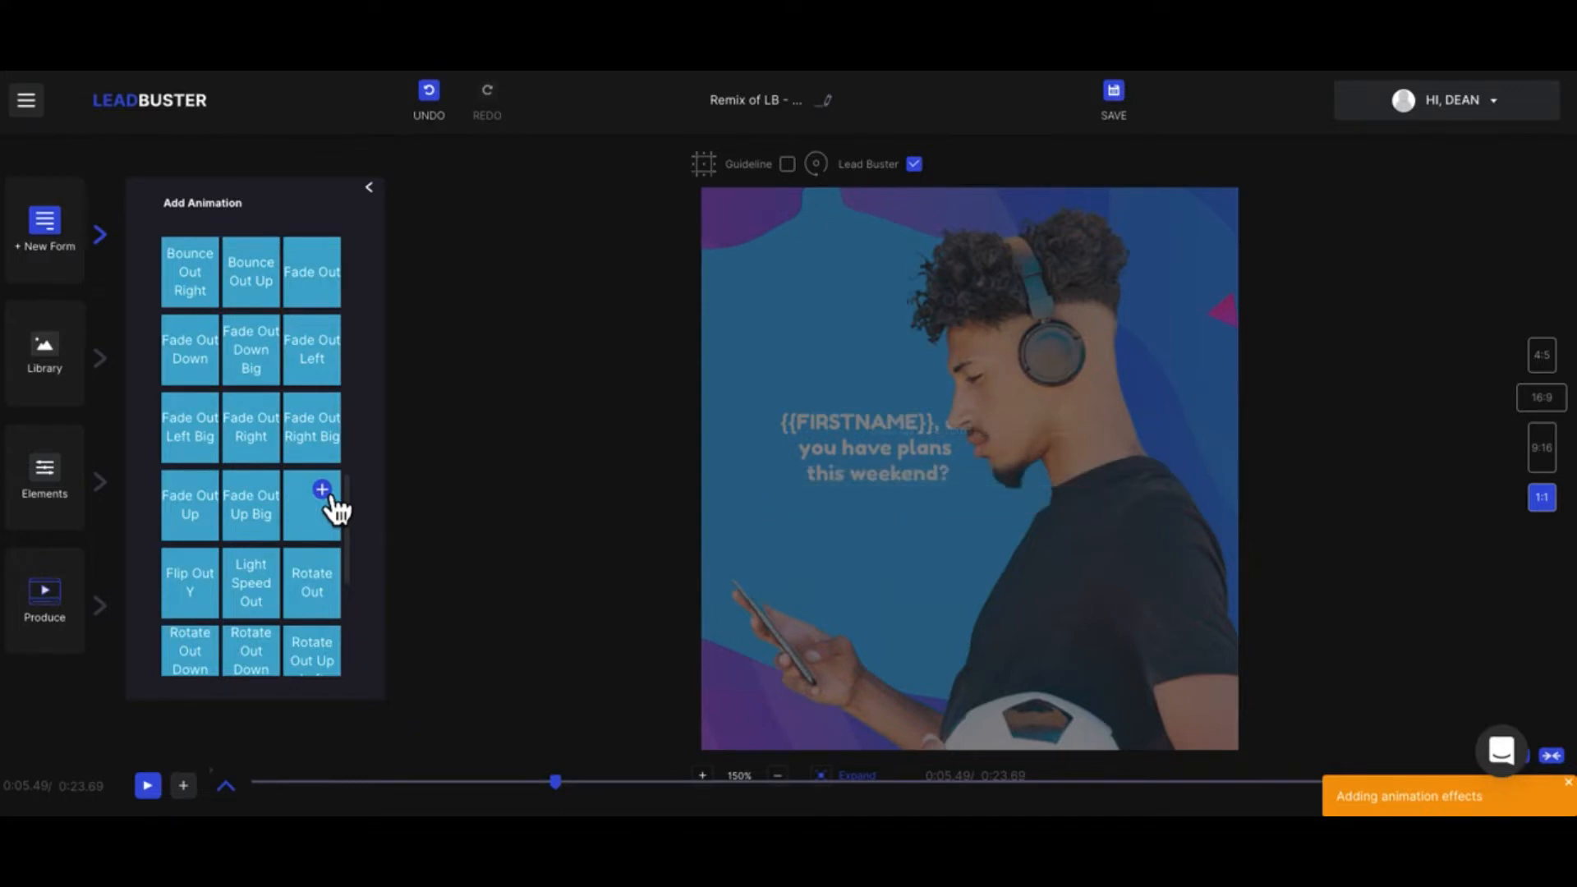
pyautogui.click(217, 516)
pyautogui.click(217, 596)
pyautogui.click(275, 586)
pyautogui.click(340, 578)
pyautogui.moveTo(583, 805); pyautogui.dragTo(232, 789)
pyautogui.moveTo(322, 766); pyautogui.dragTo(440, 772)
# Step: Add the confetti effect Animation 24 to the form from the confetti library
pyautogui.click(373, 190)
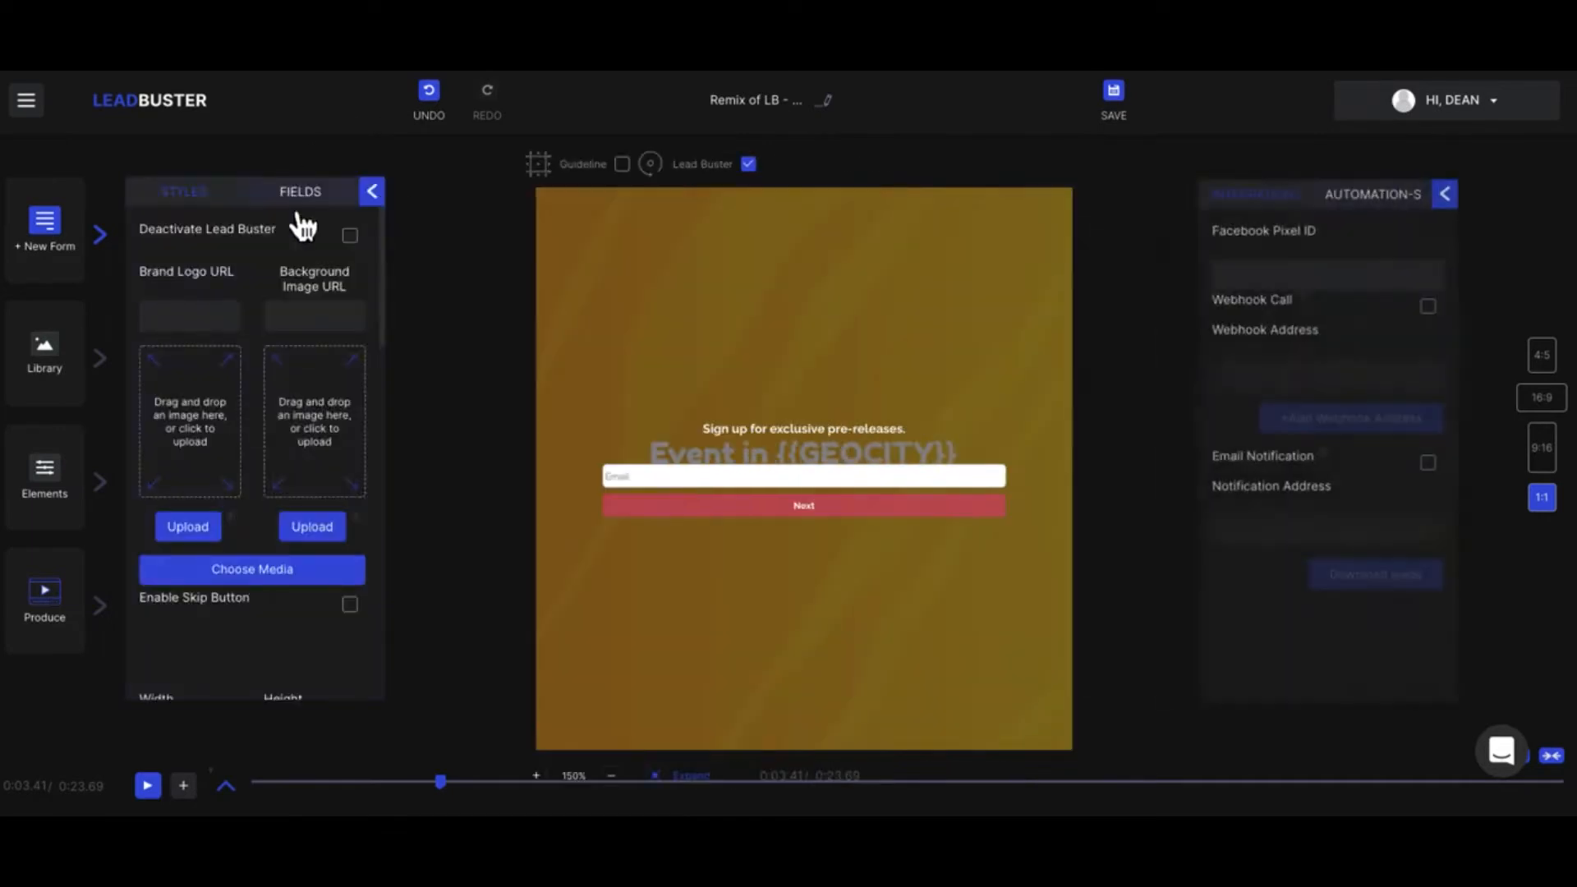
pyautogui.scroll(-8, 246, 541)
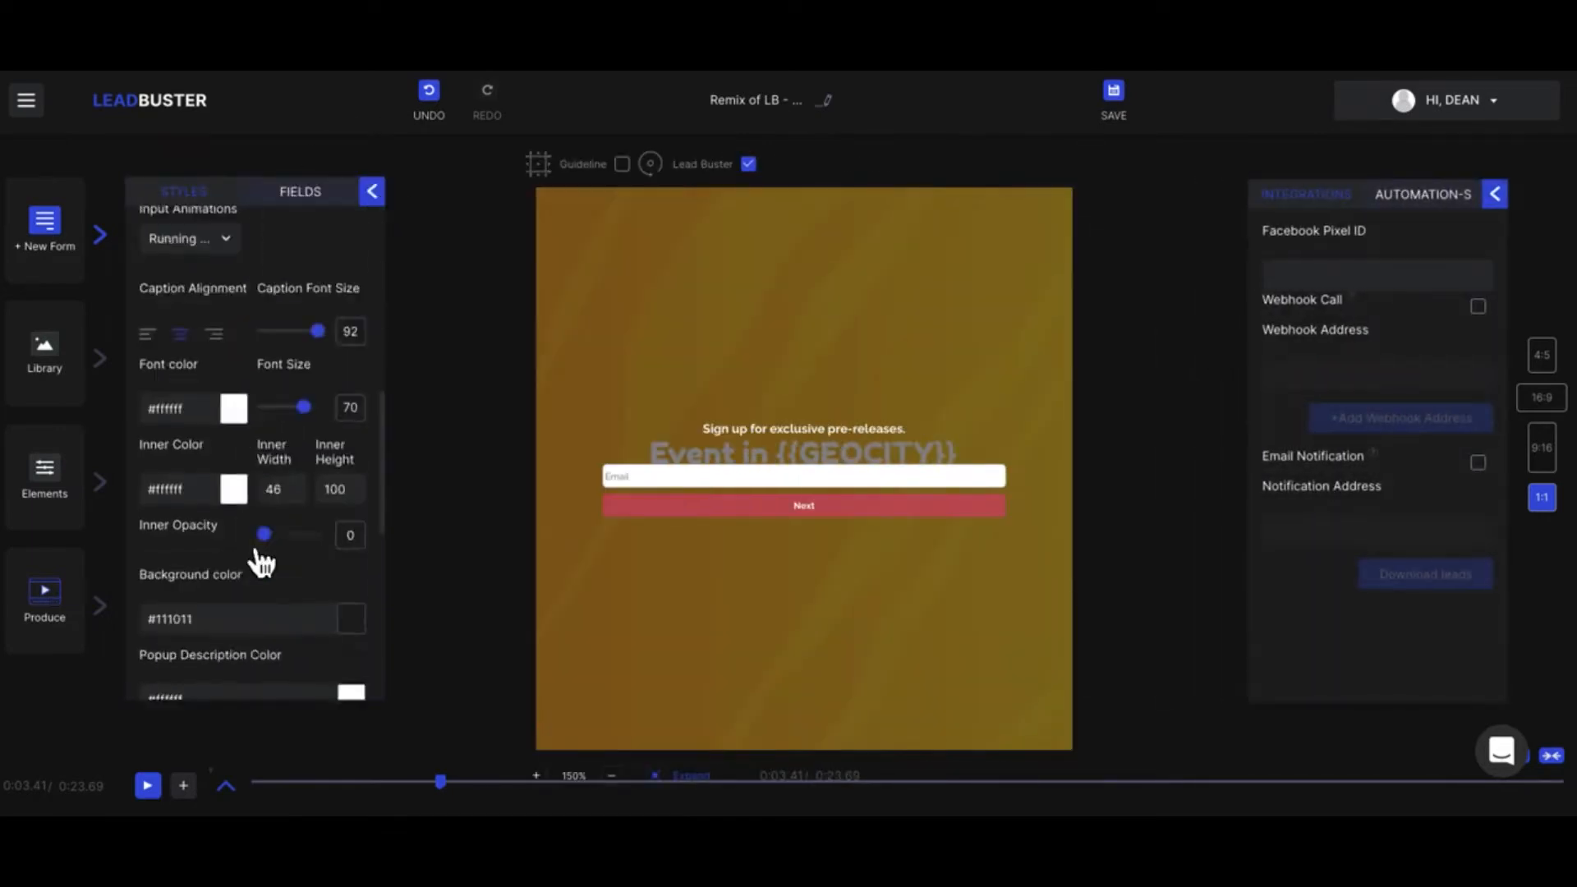
pyautogui.scroll(-10, 263, 559)
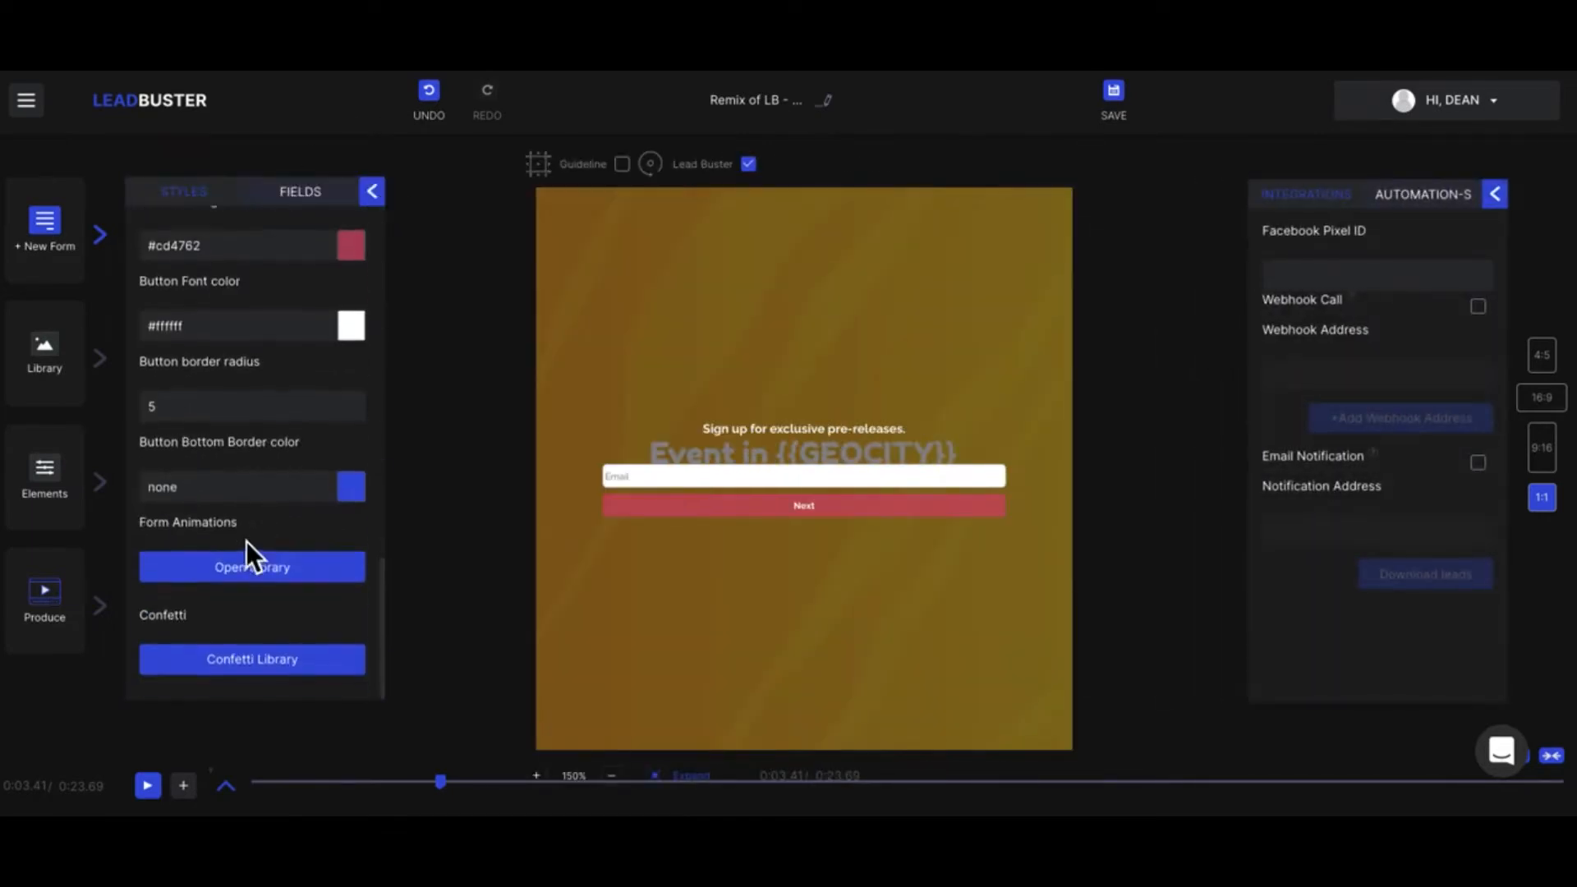
pyautogui.click(282, 669)
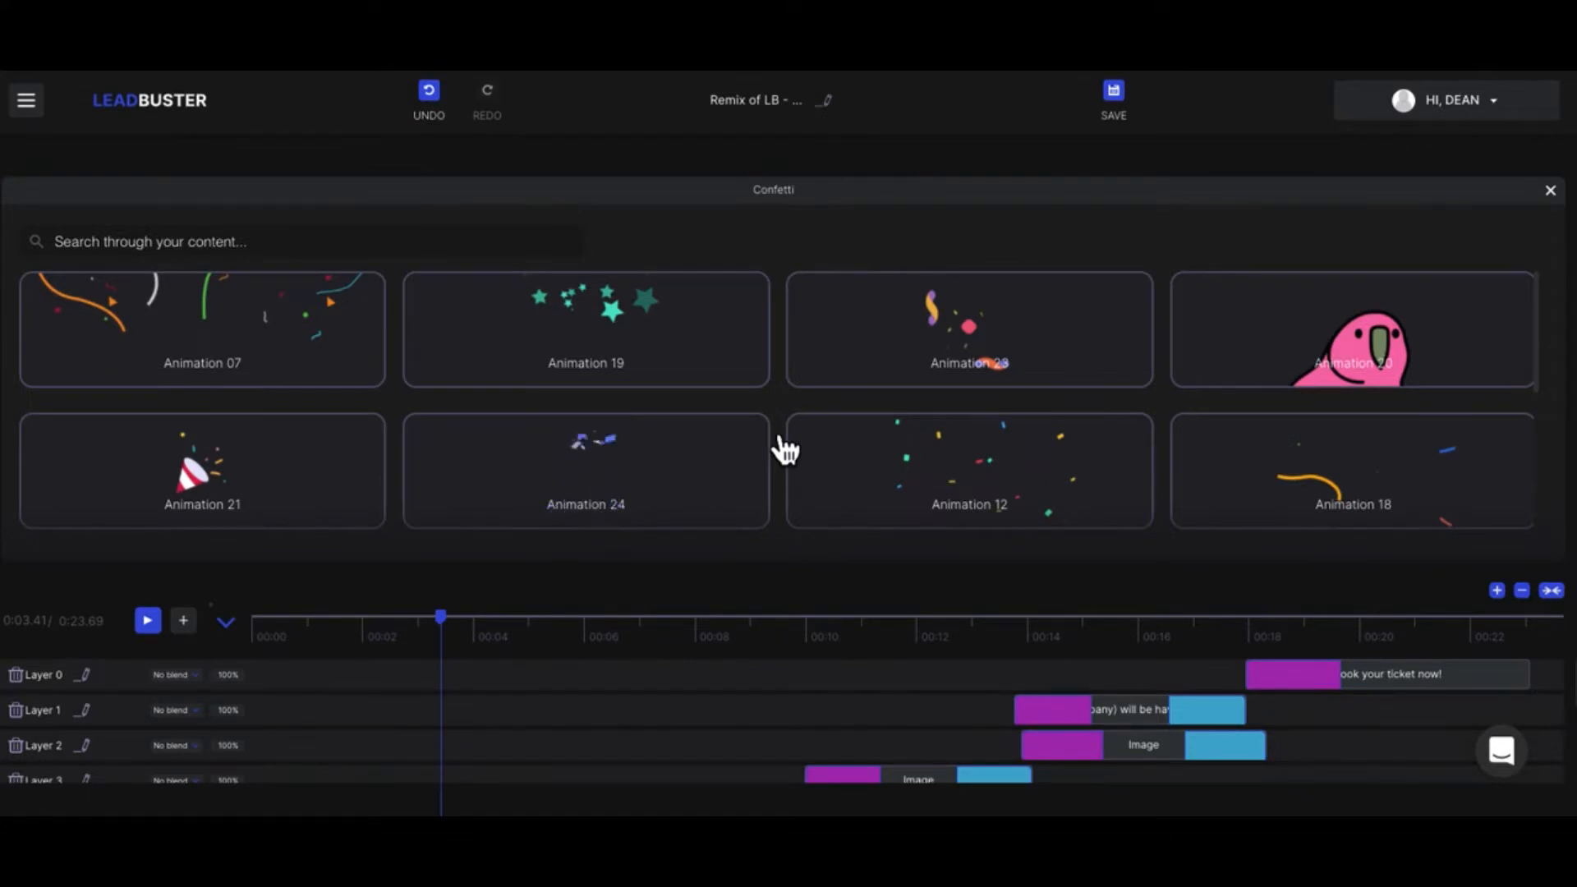
pyautogui.click(704, 453)
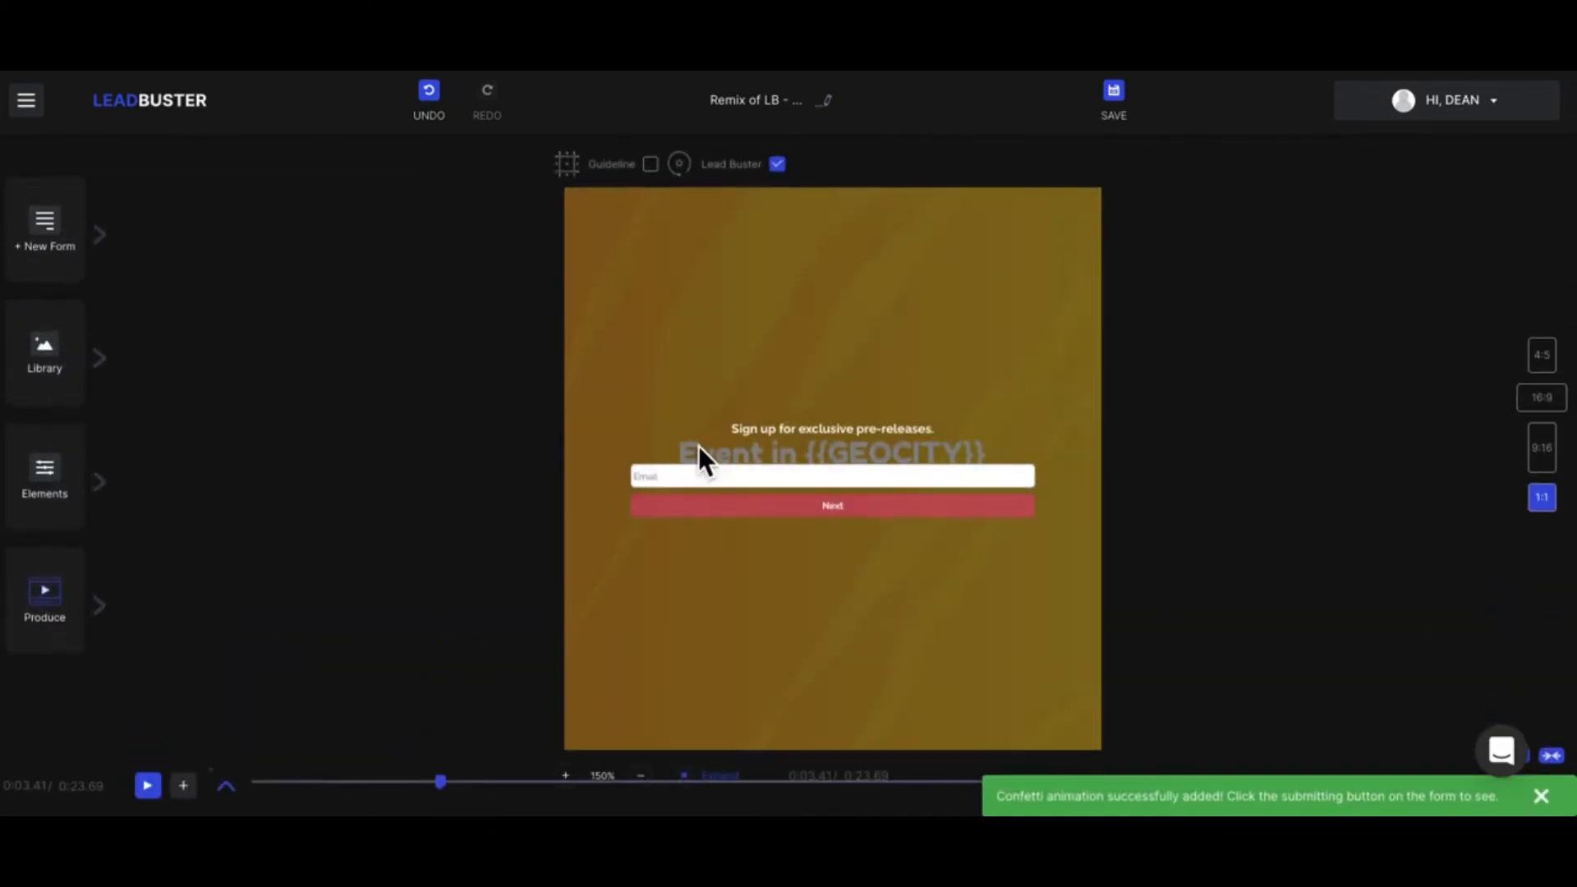
# Step: Return playback to 0:00.00 and switch the video to the 16:9 format
pyautogui.moveTo(448, 793); pyautogui.dragTo(245, 795)
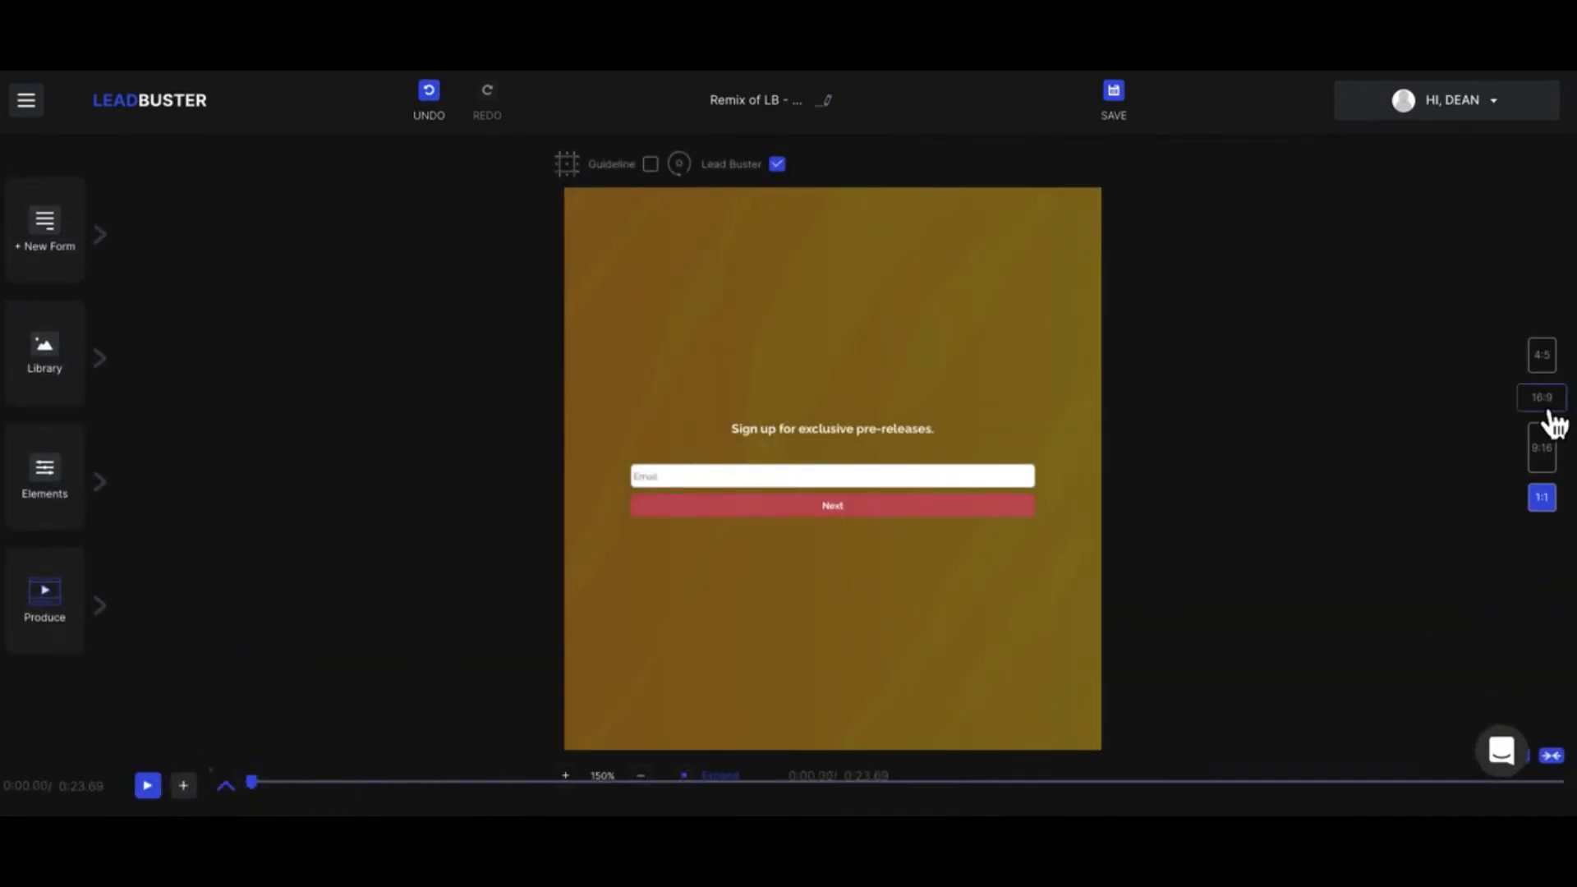
pyautogui.click(1543, 401)
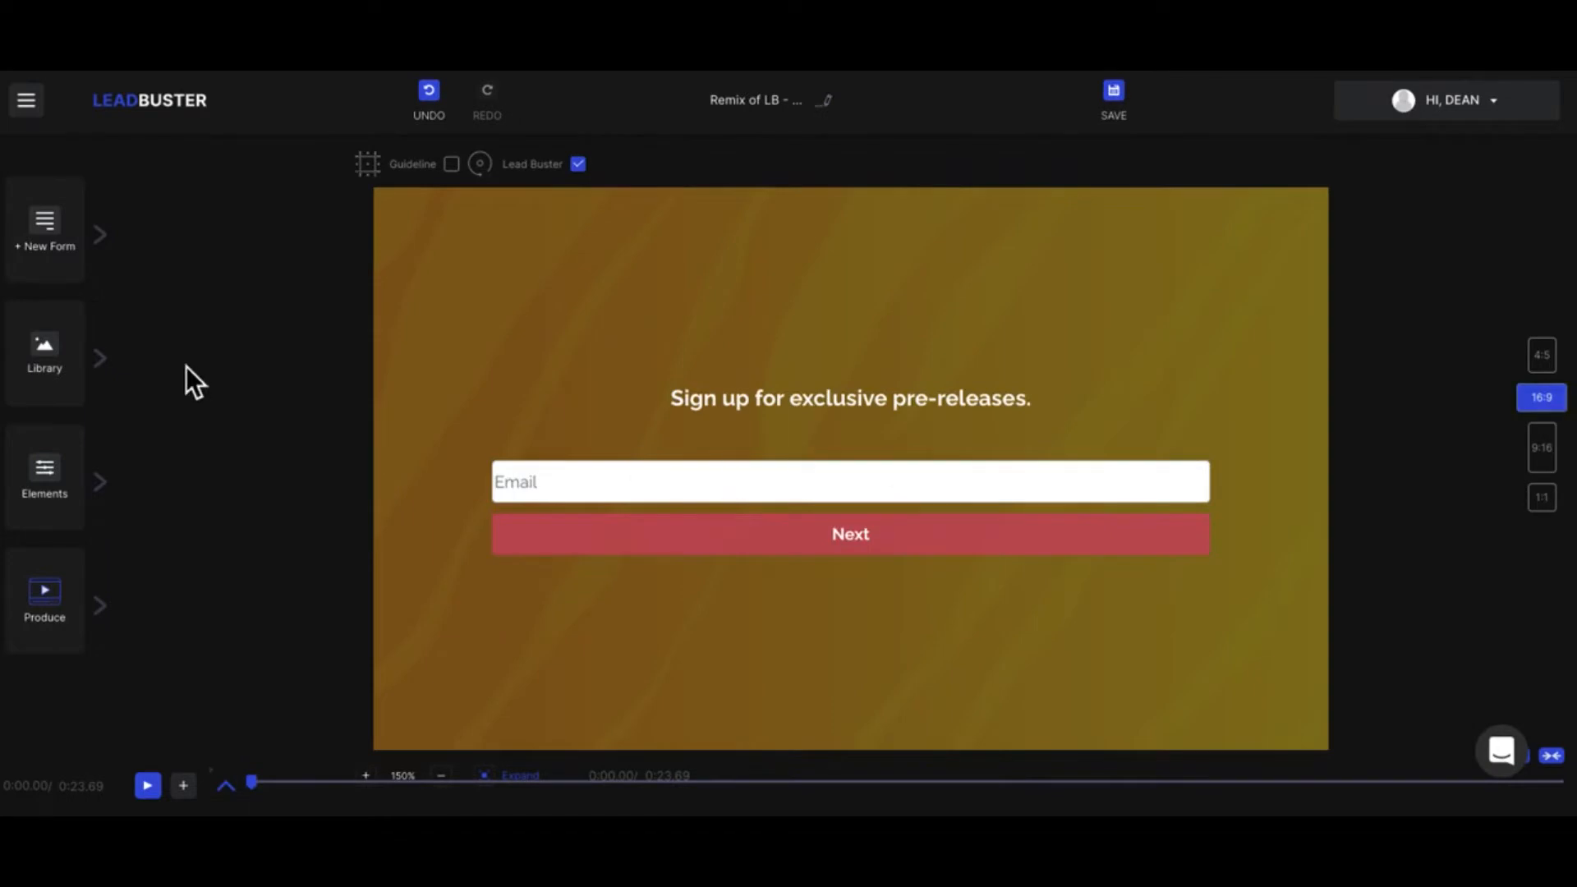
# Step: Look through the style settings of the custom form, down to its form animations and confetti options
pyautogui.click(107, 240)
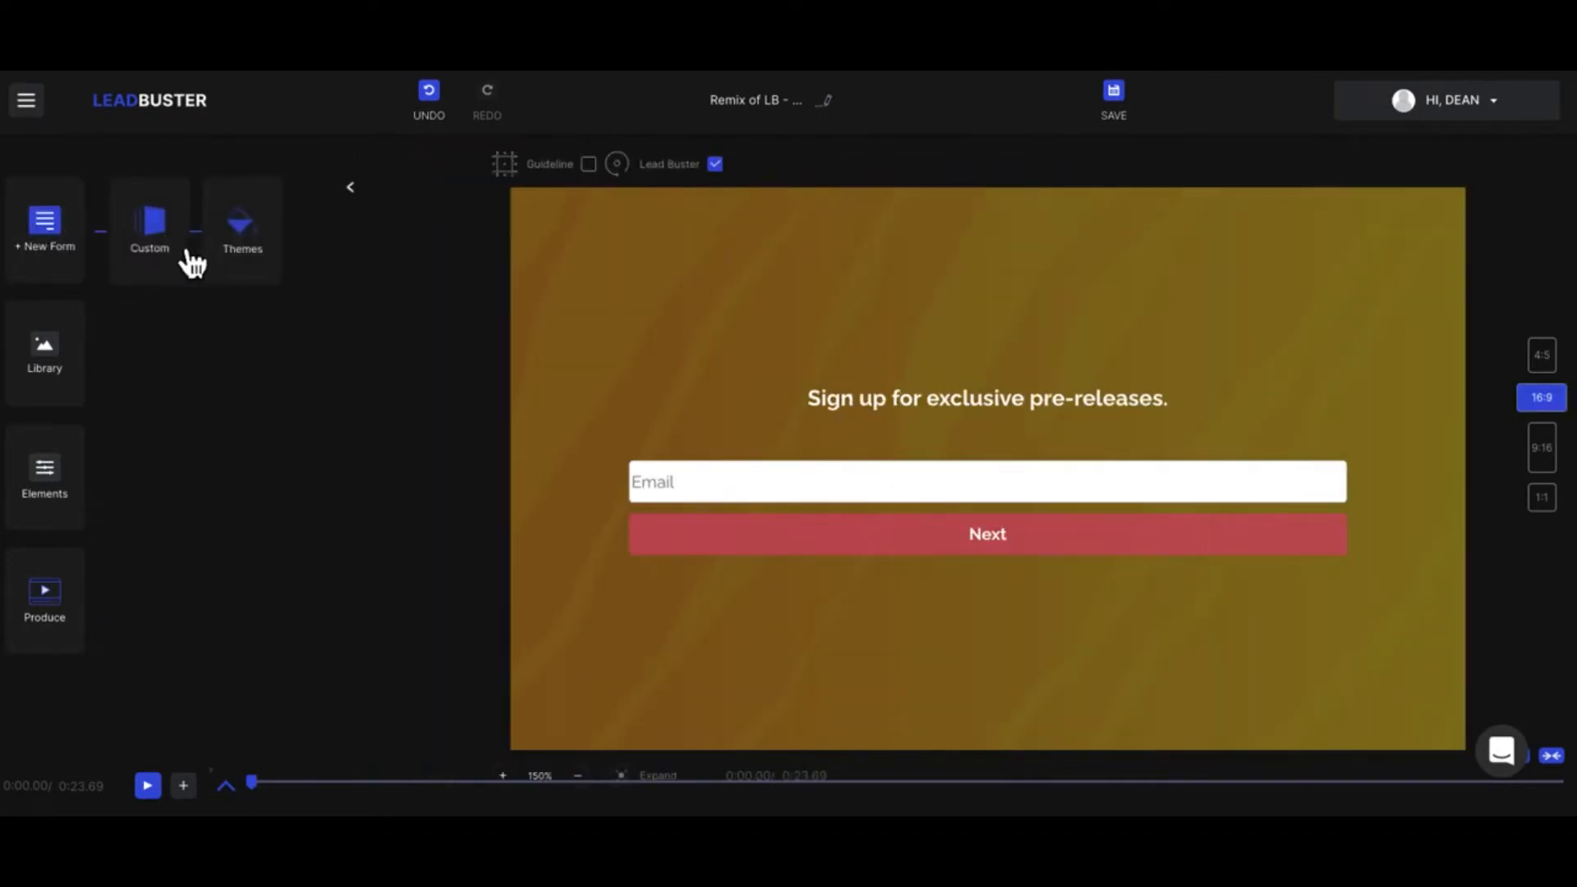
pyautogui.click(170, 250)
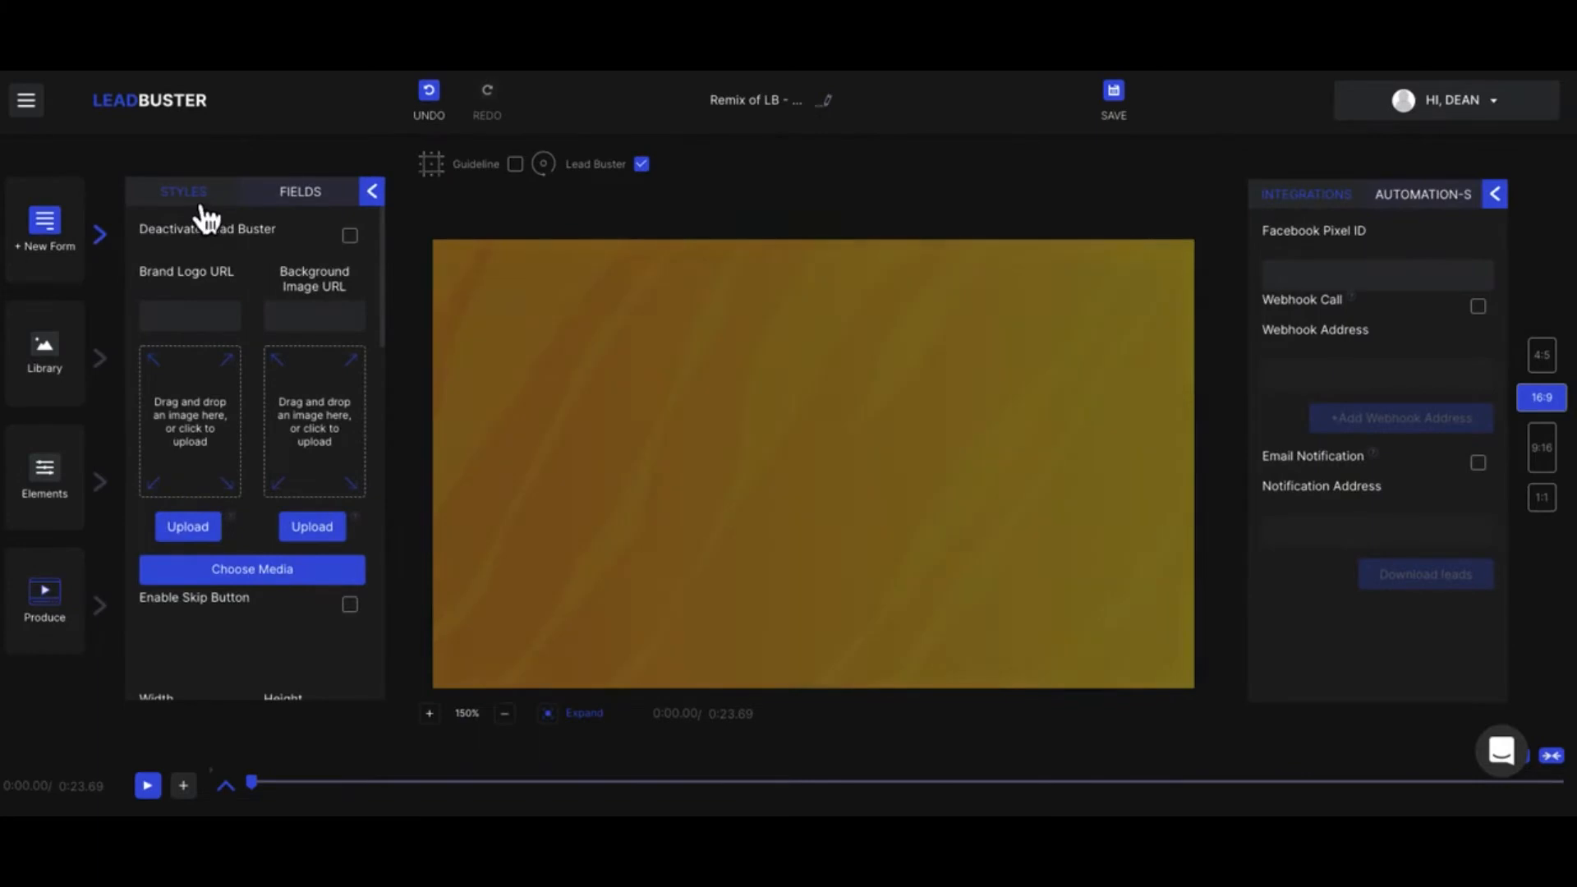
pyautogui.scroll(-15, 246, 509)
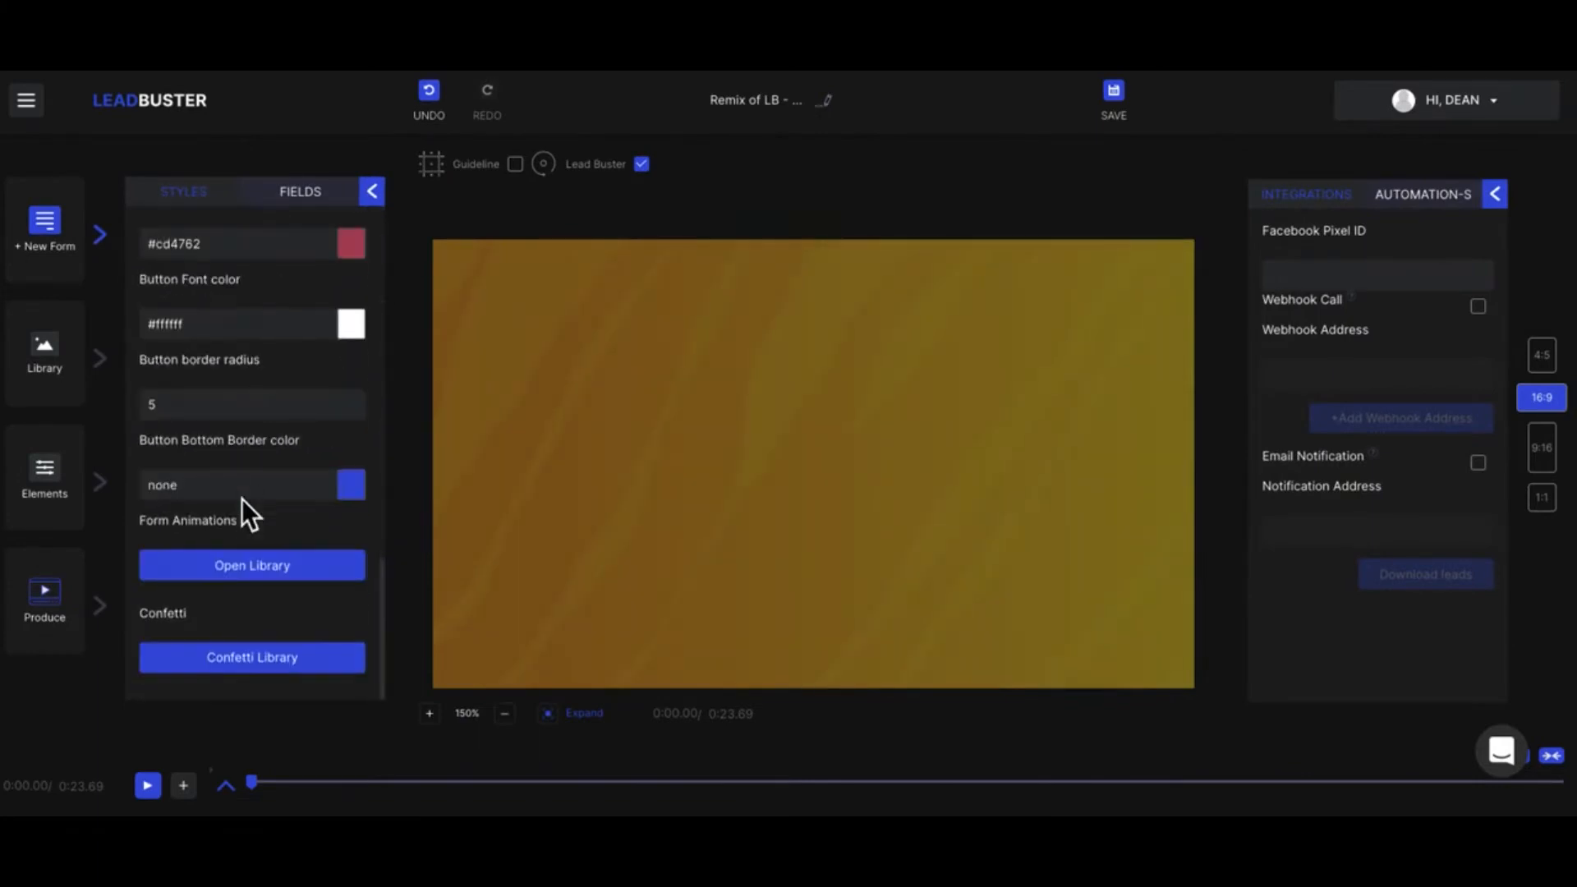
pyautogui.click(242, 495)
pyautogui.scroll(15, 242, 499)
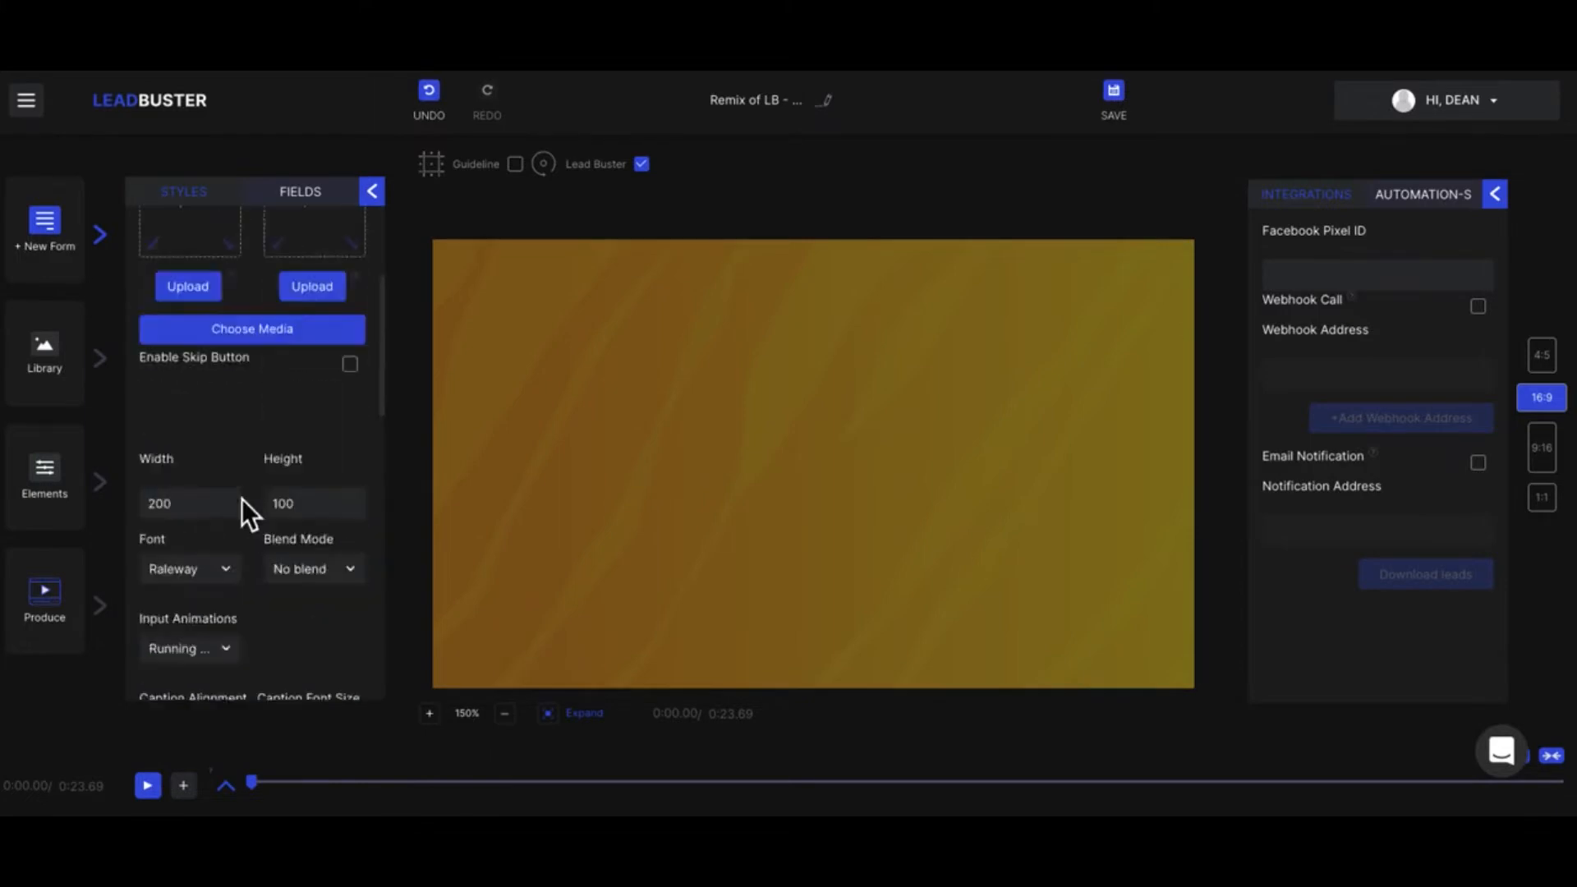
# Step: Add two single-line fields to the form and delete both untitled fields again
pyautogui.click(300, 198)
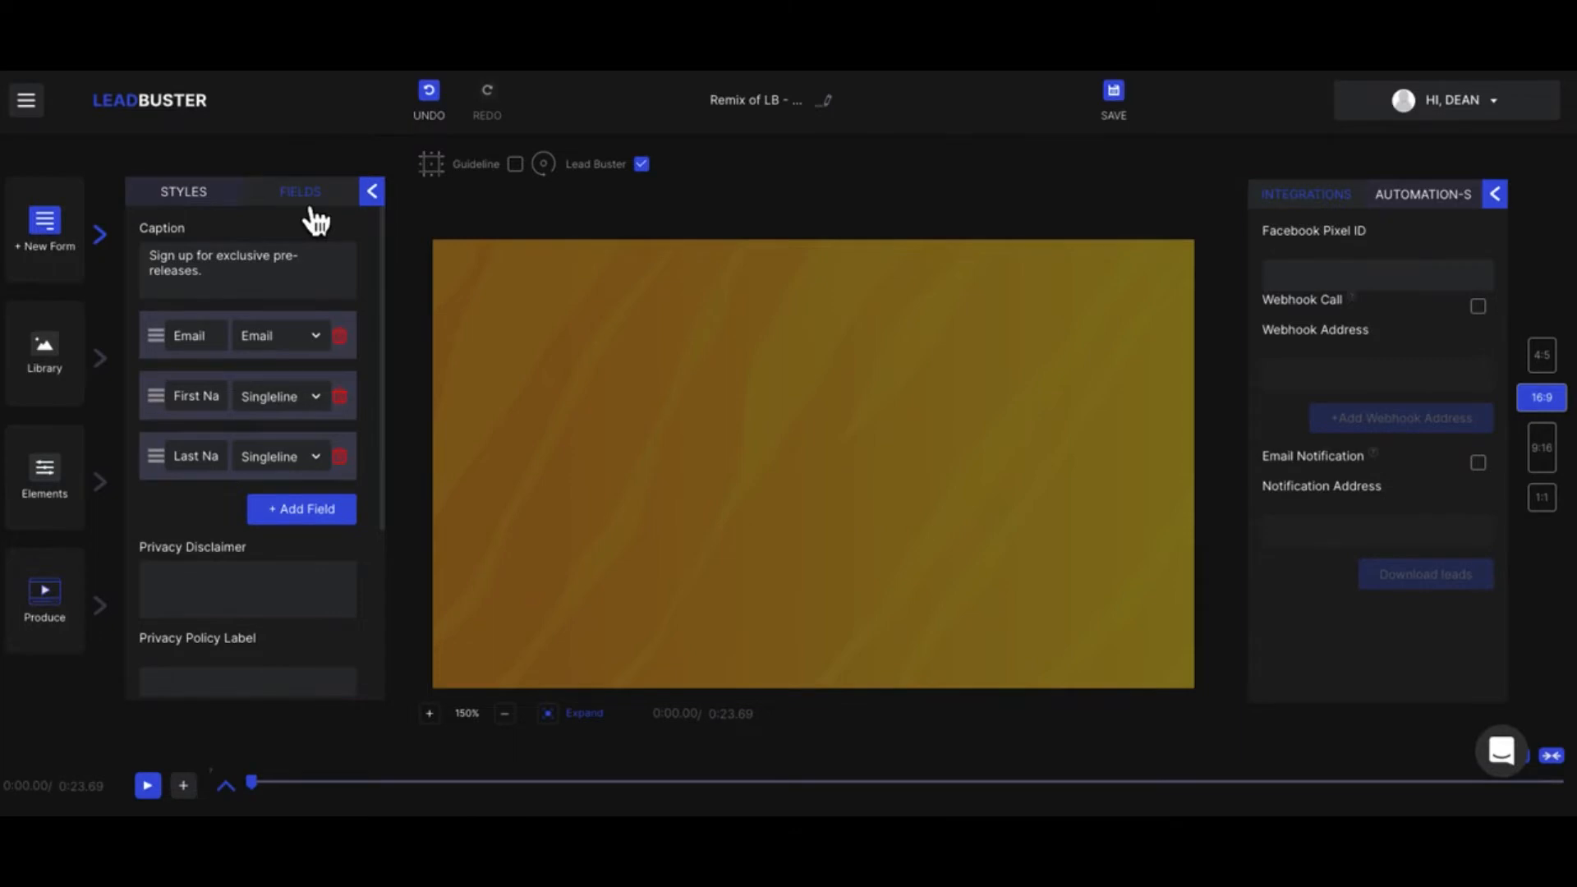
pyautogui.click(323, 511)
pyautogui.click(323, 569)
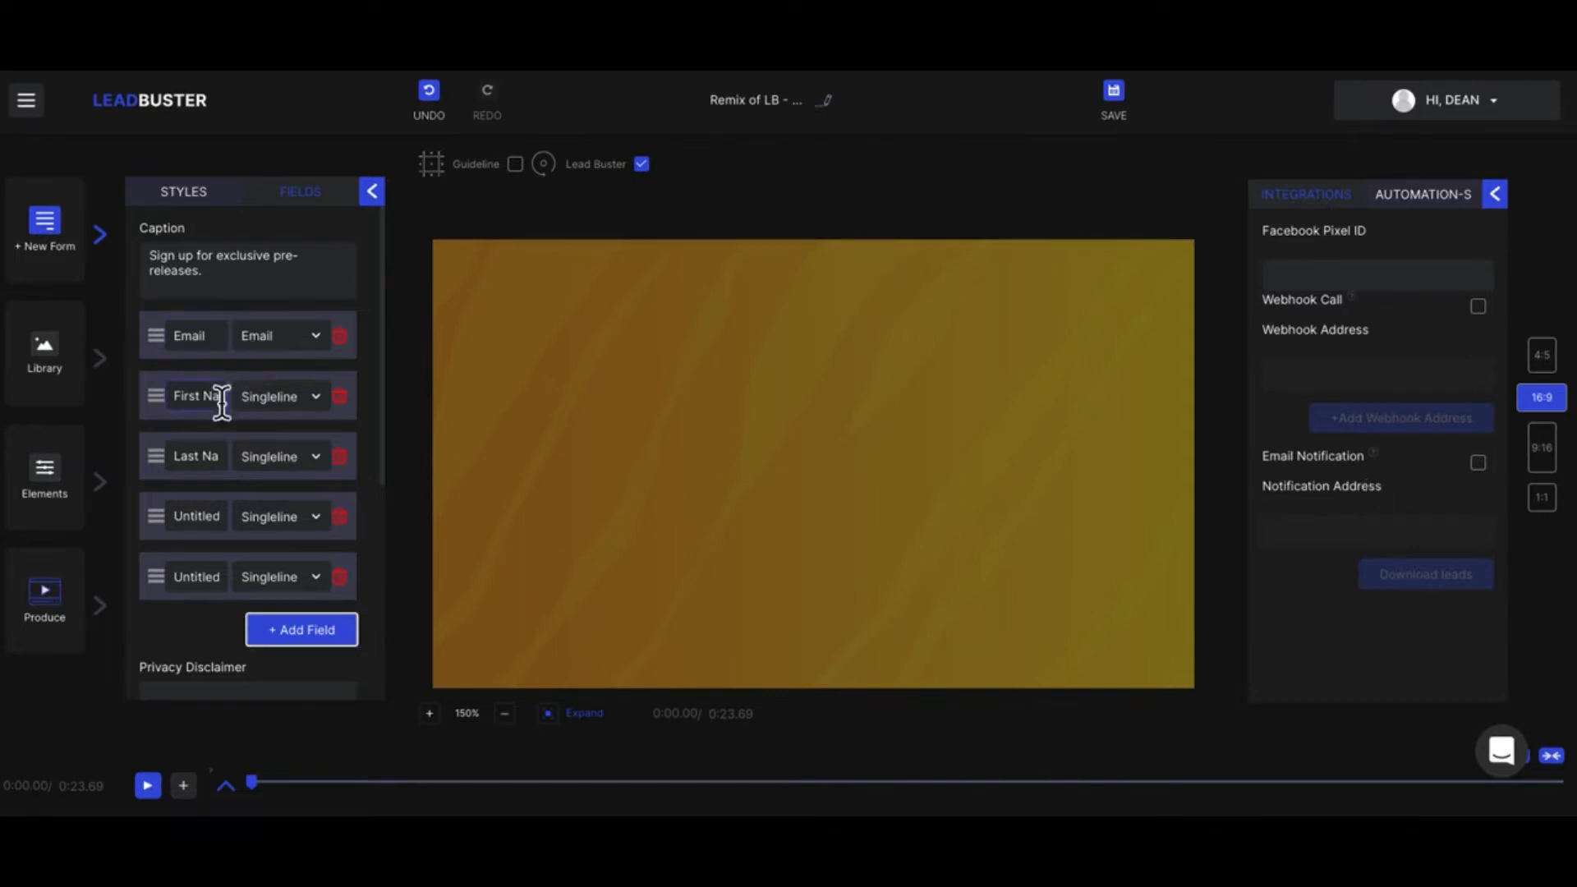
pyautogui.click(356, 530)
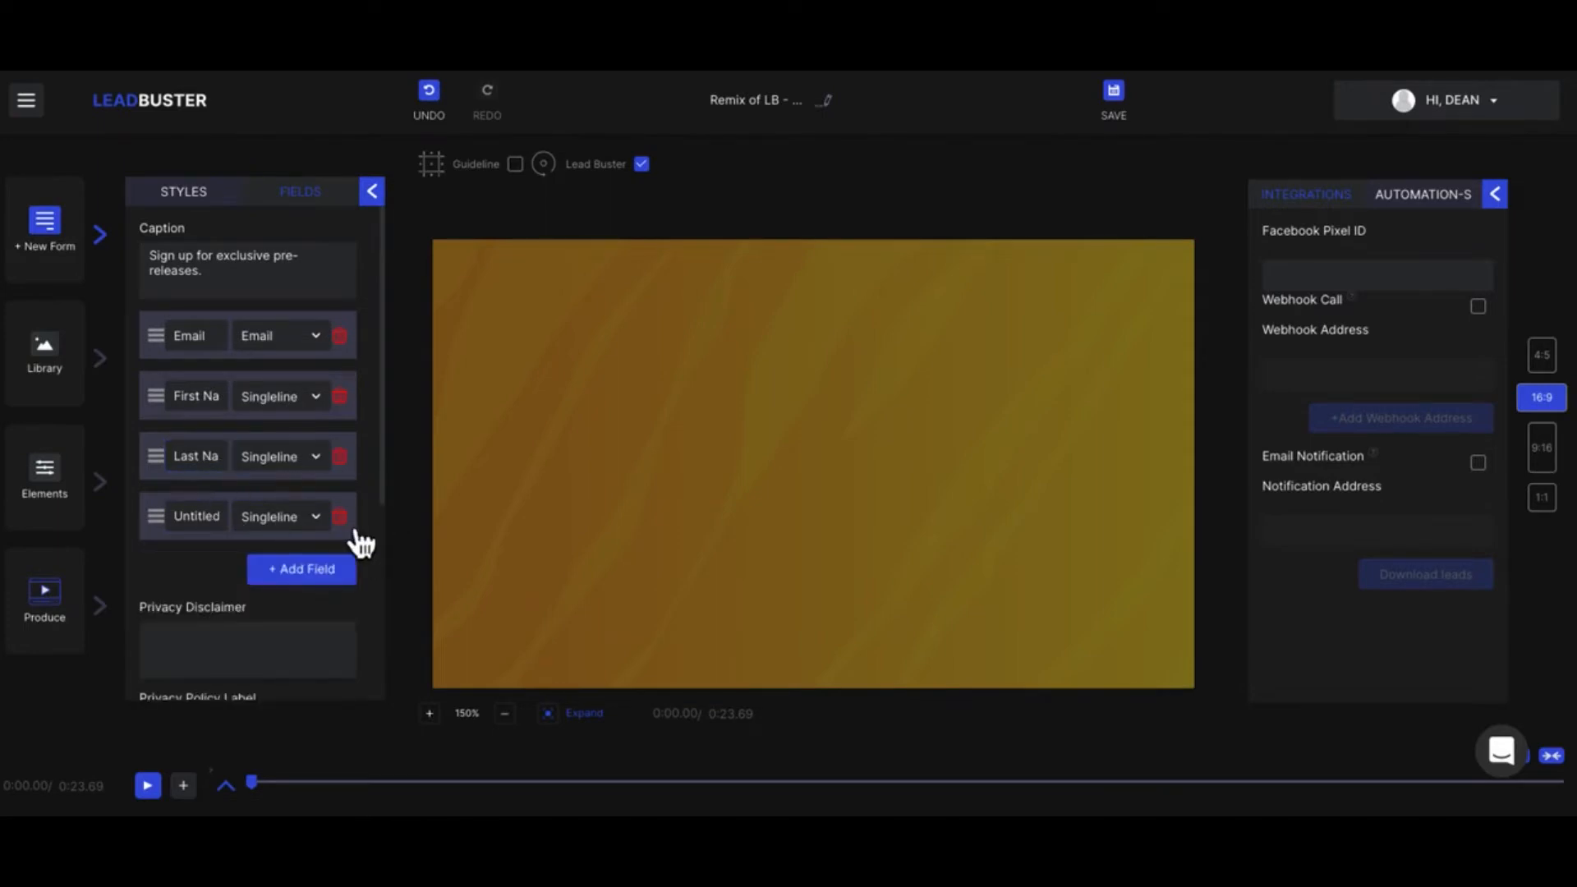
pyautogui.click(356, 531)
# Step: Look through the form's field, privacy disclaimer and privacy policy settings
pyautogui.click(193, 344)
pyautogui.scroll(-2, 205, 512)
pyautogui.click(198, 439)
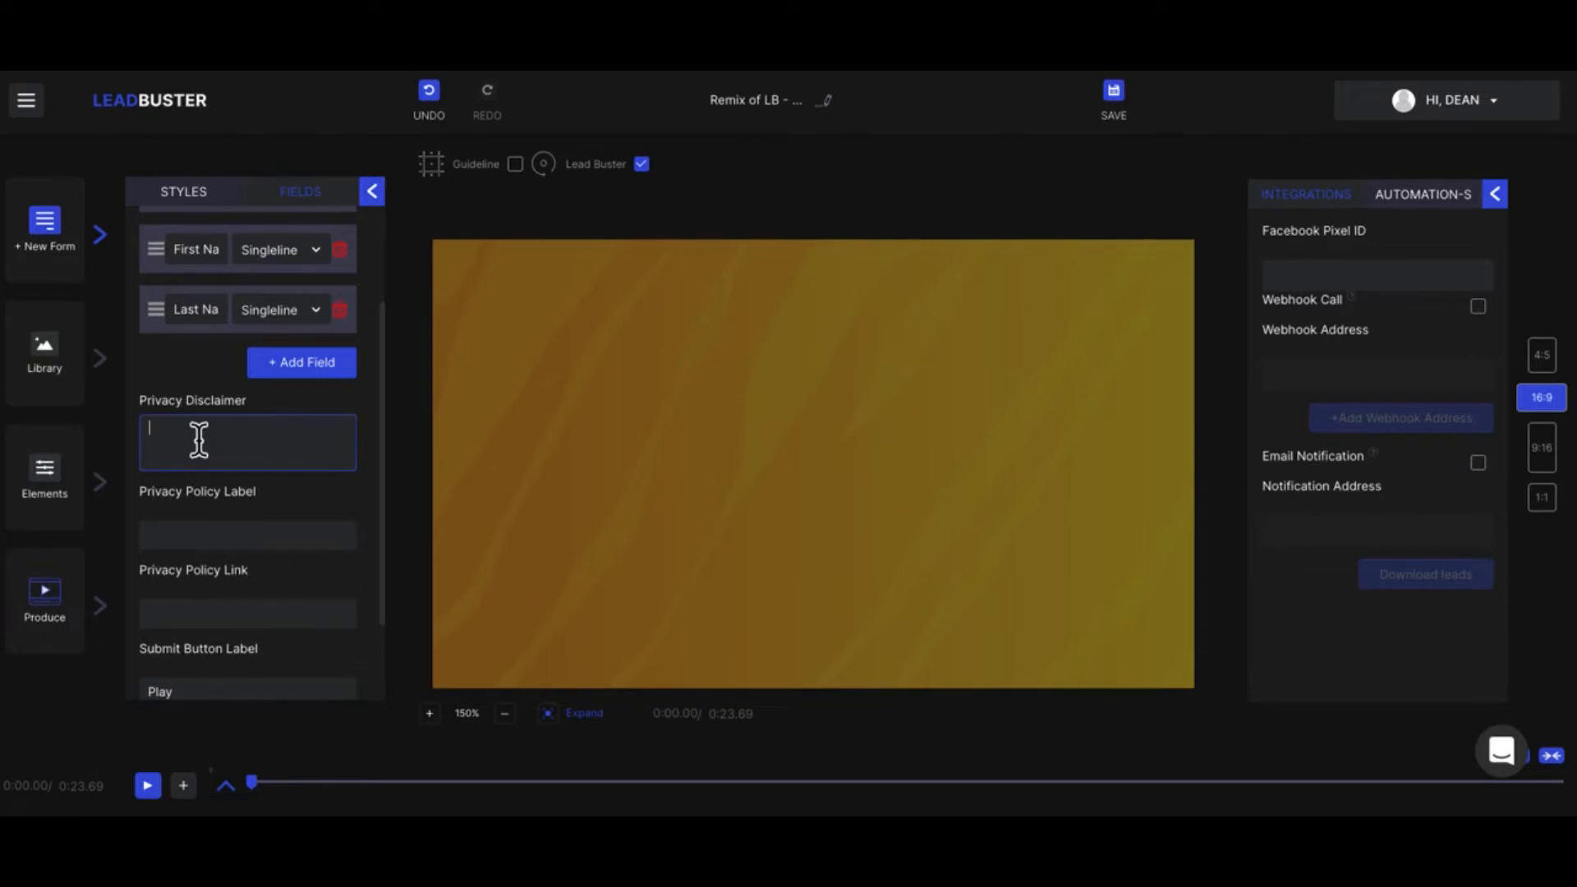
pyautogui.click(216, 536)
pyautogui.scroll(-2, 215, 540)
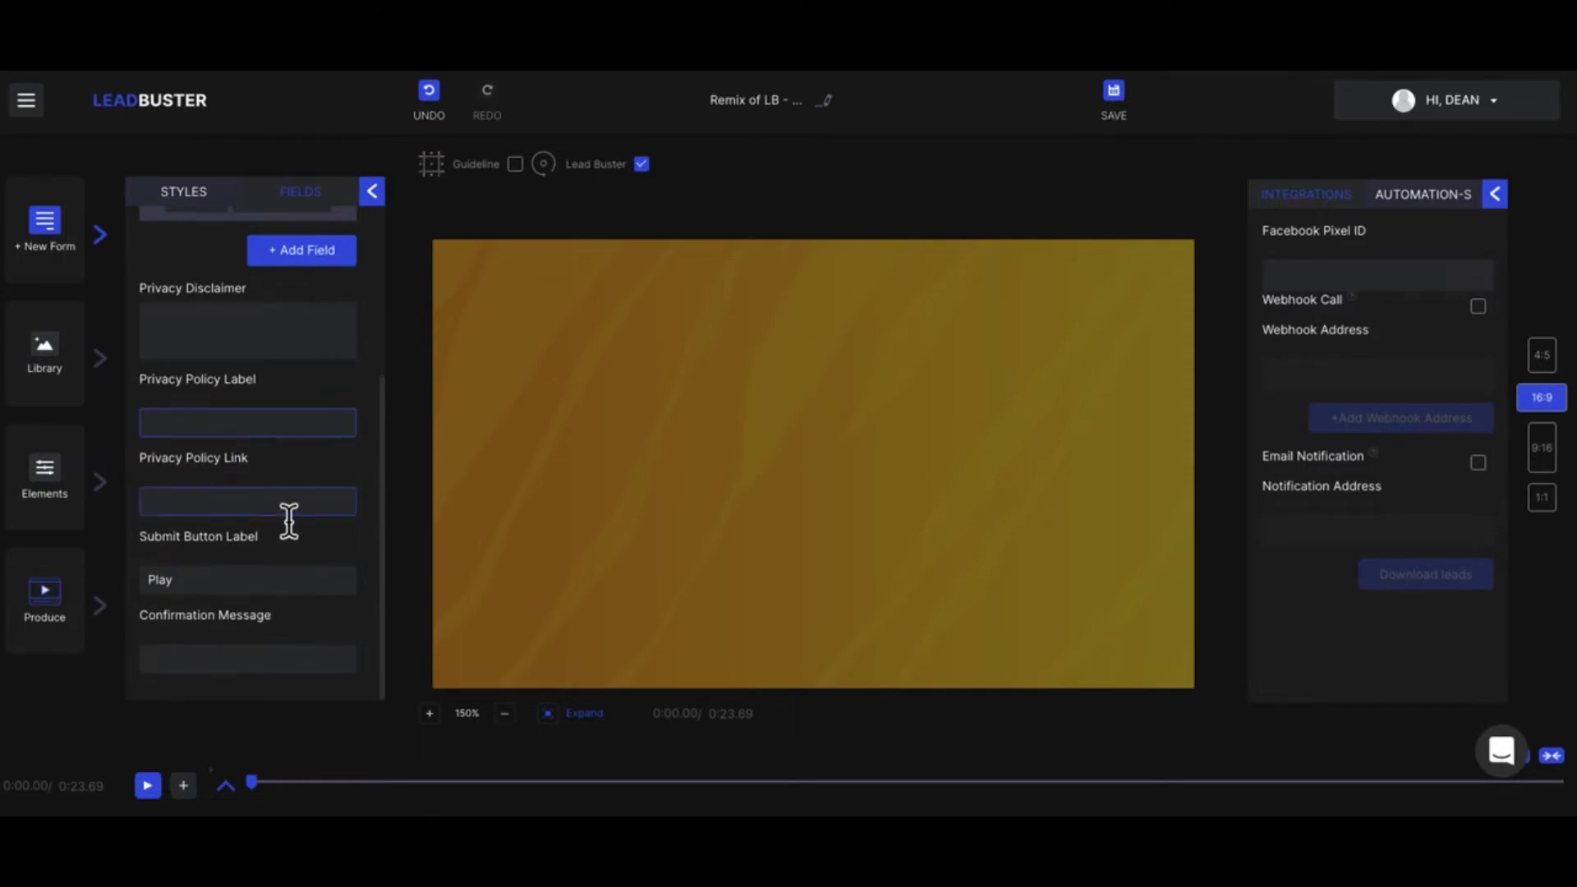
# Step: Set the form's submit button label to "Get This Now" and close the form settings
pyautogui.click(195, 588)
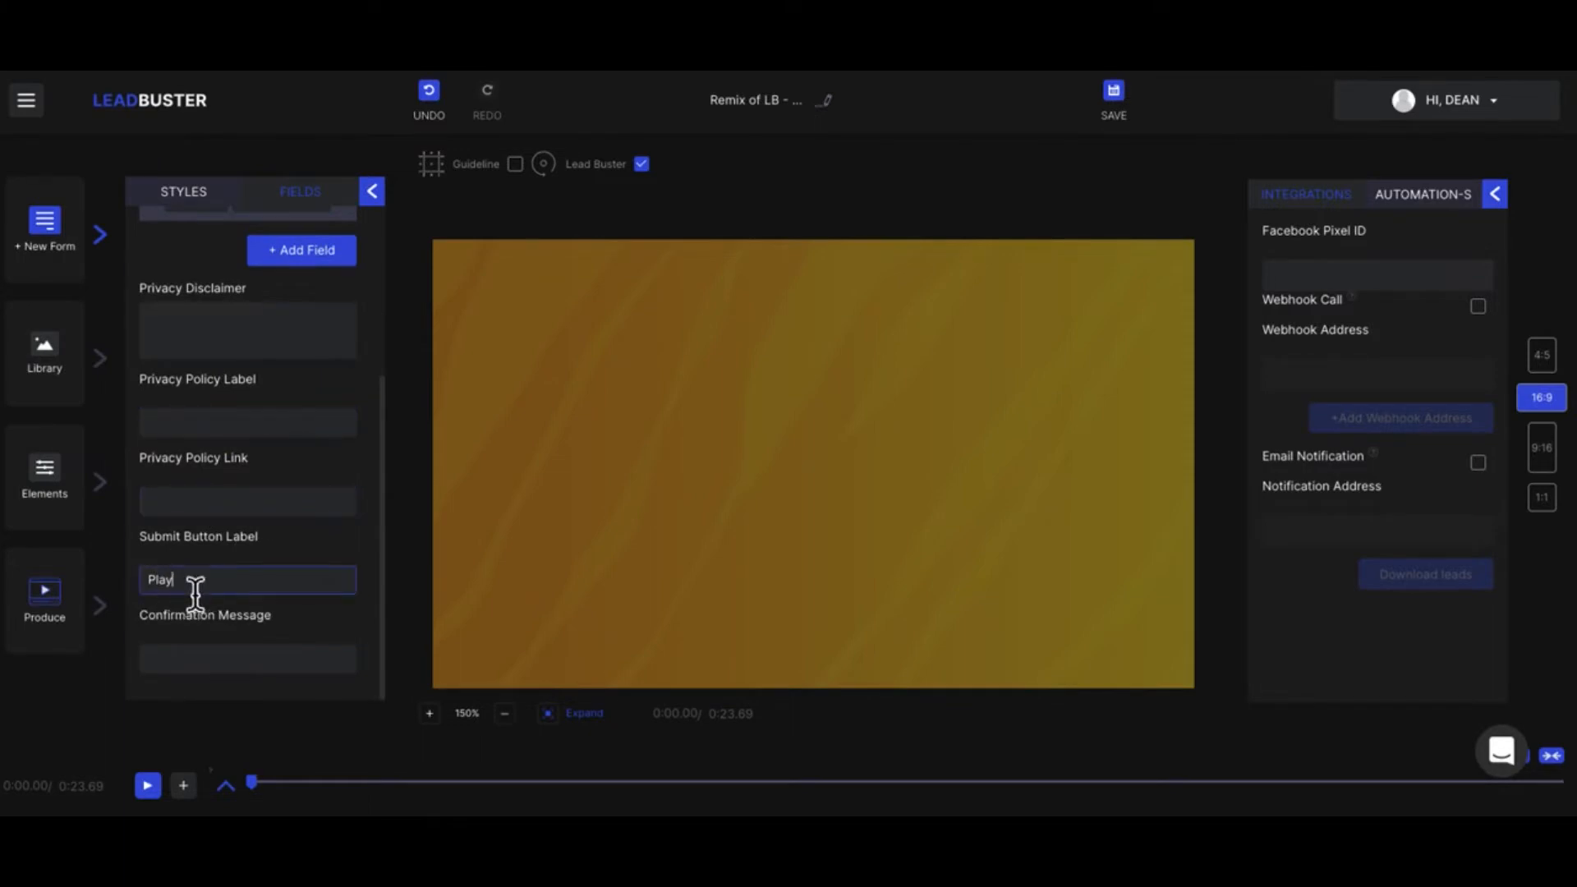
pyautogui.press('BackSpace')
pyautogui.press('BackSpace')
pyautogui.press('BackSpace')
pyautogui.press('BackSpace')
pyautogui.write('Get This Now')
pyautogui.click(216, 666)
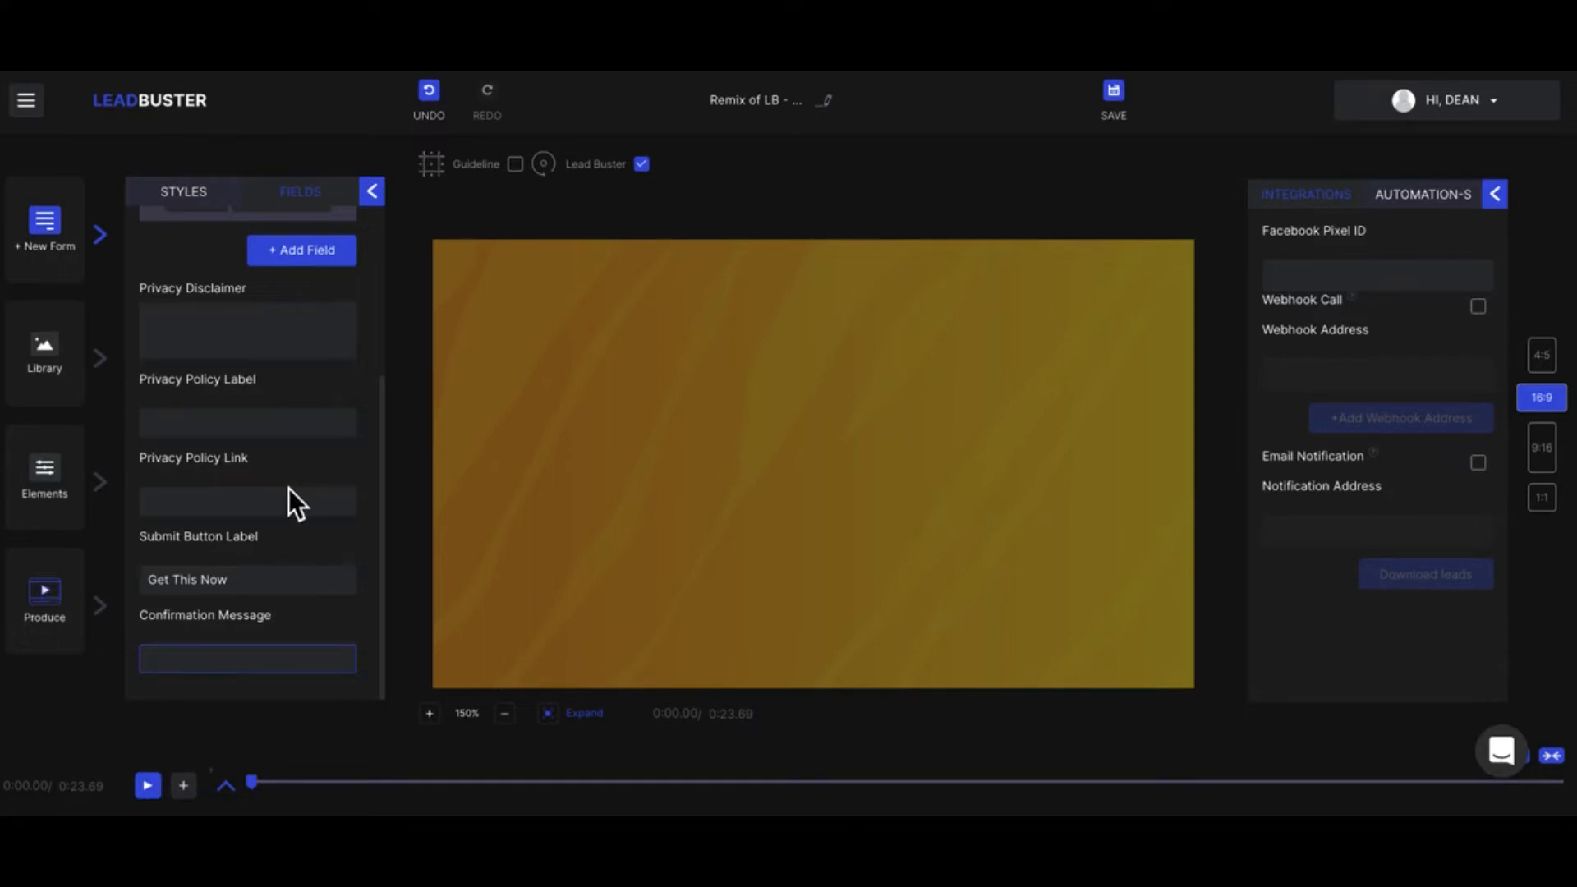
pyautogui.scroll(3, 288, 501)
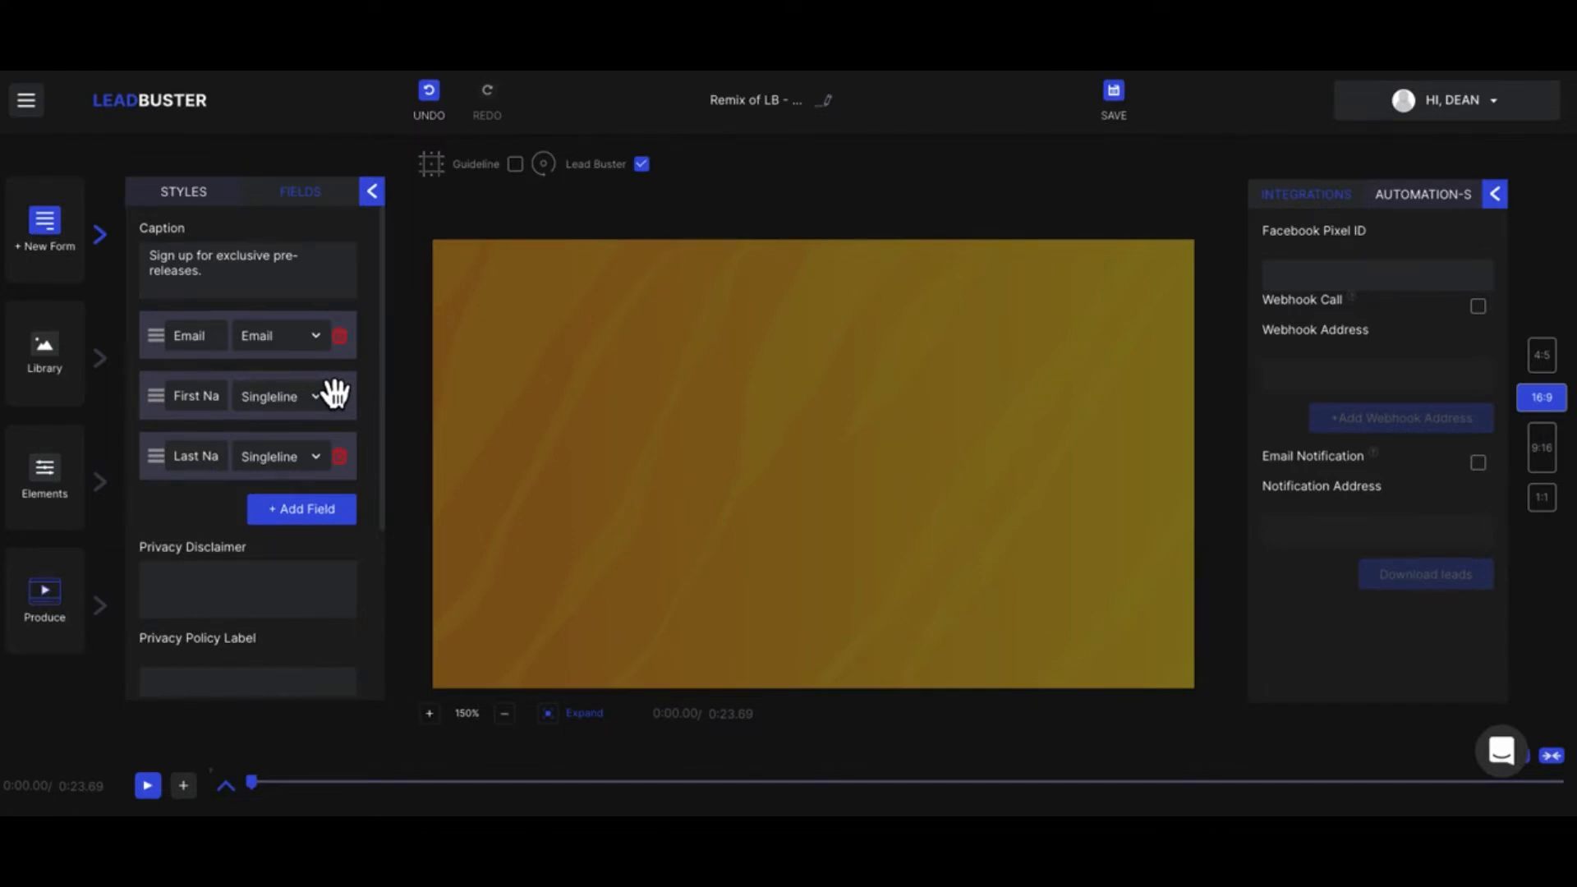
pyautogui.click(375, 192)
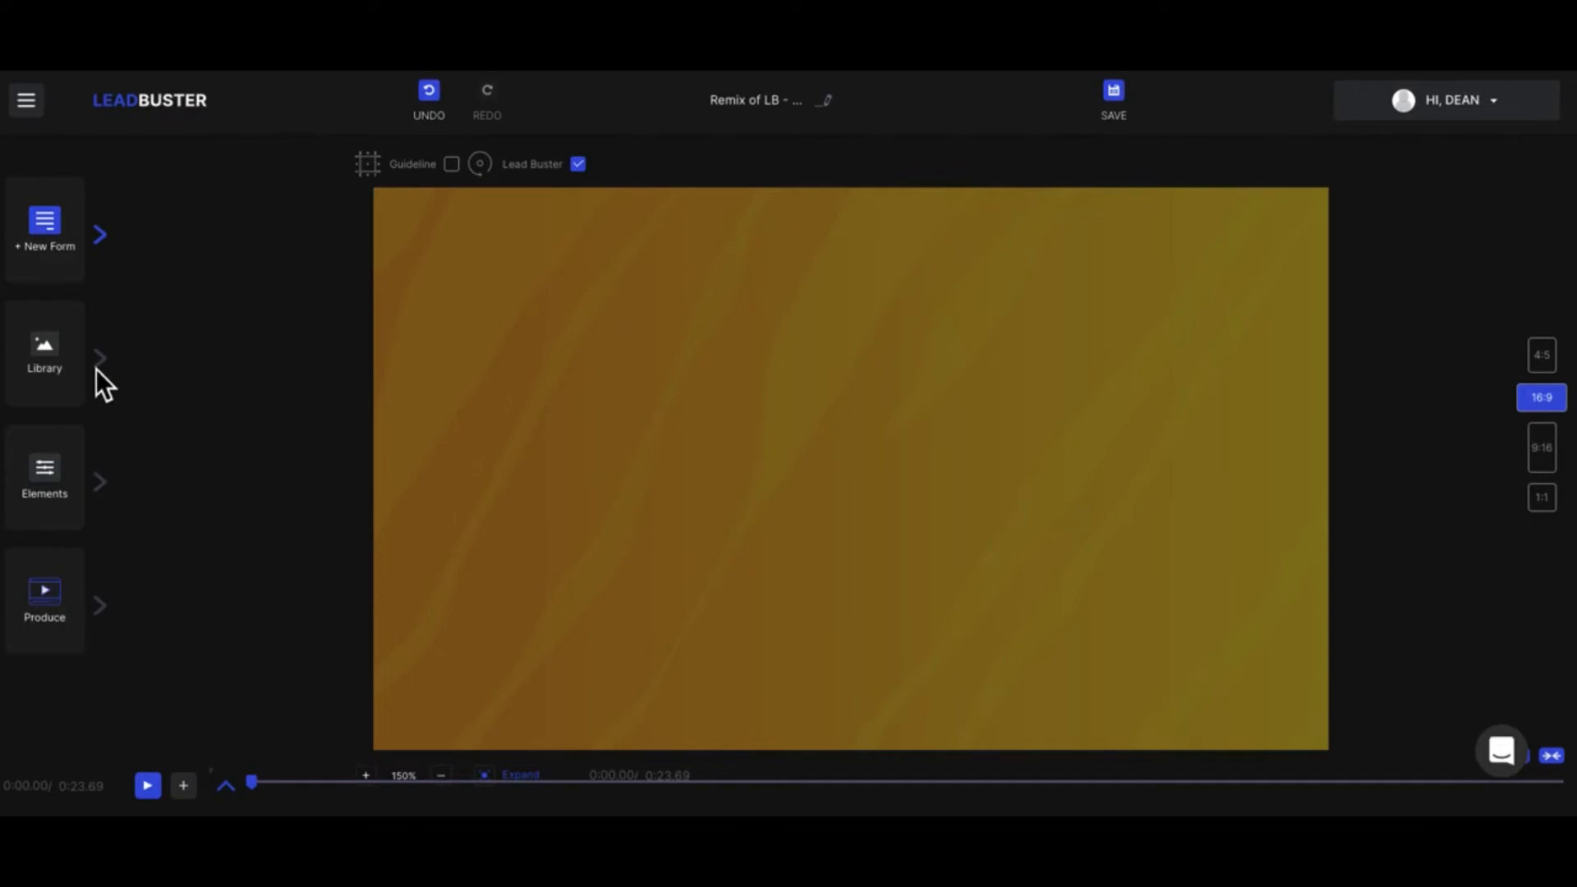
# Step: Add a text element to the start of the video and look through its text settings
pyautogui.click(104, 492)
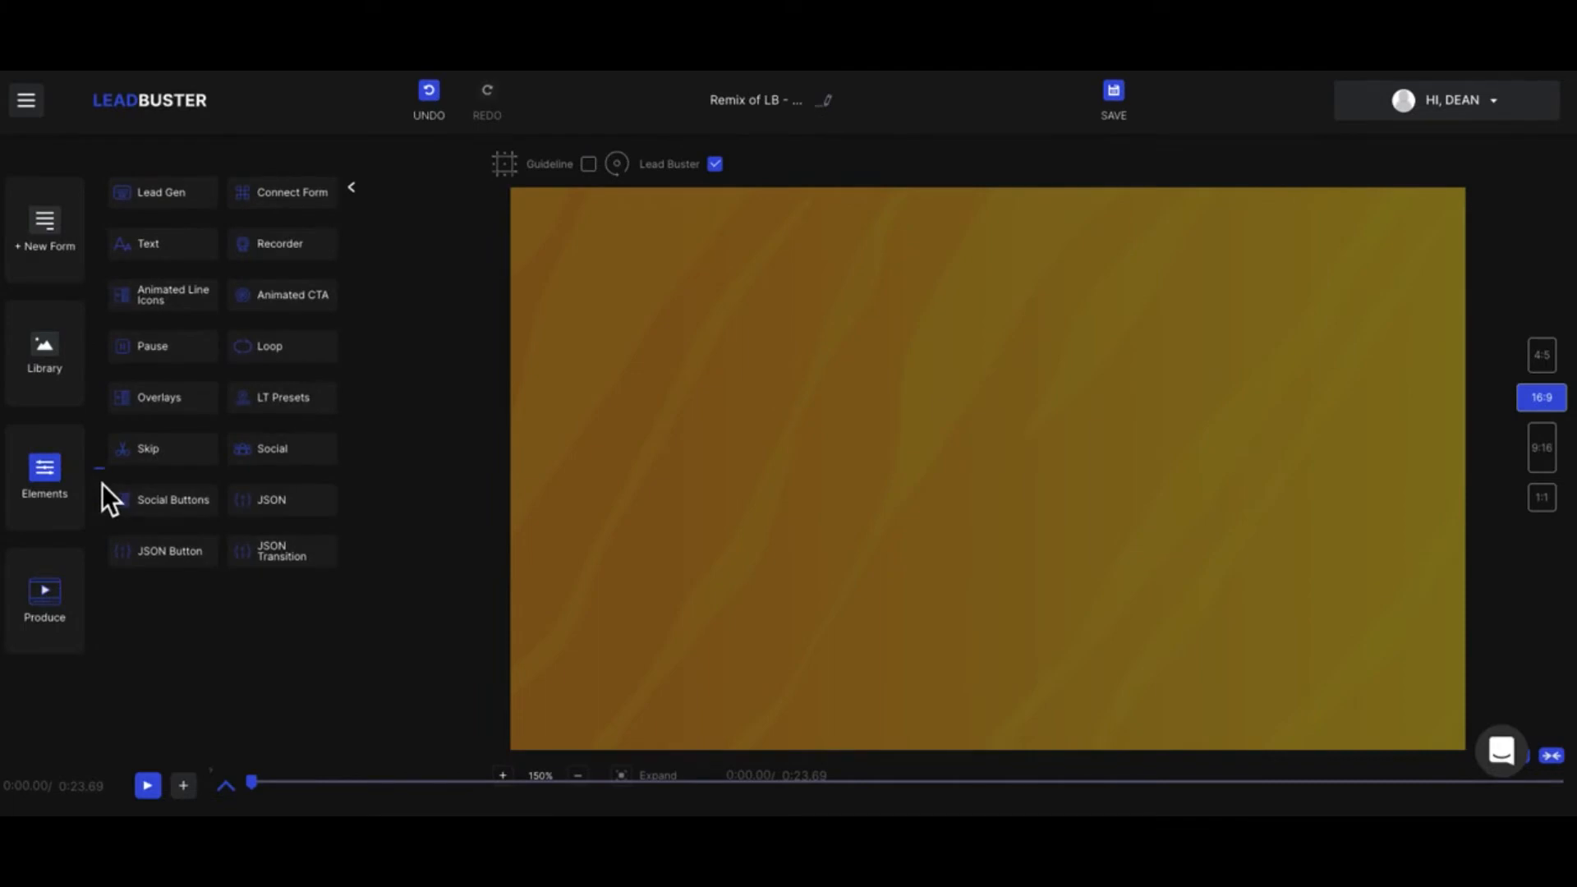
pyautogui.click(170, 261)
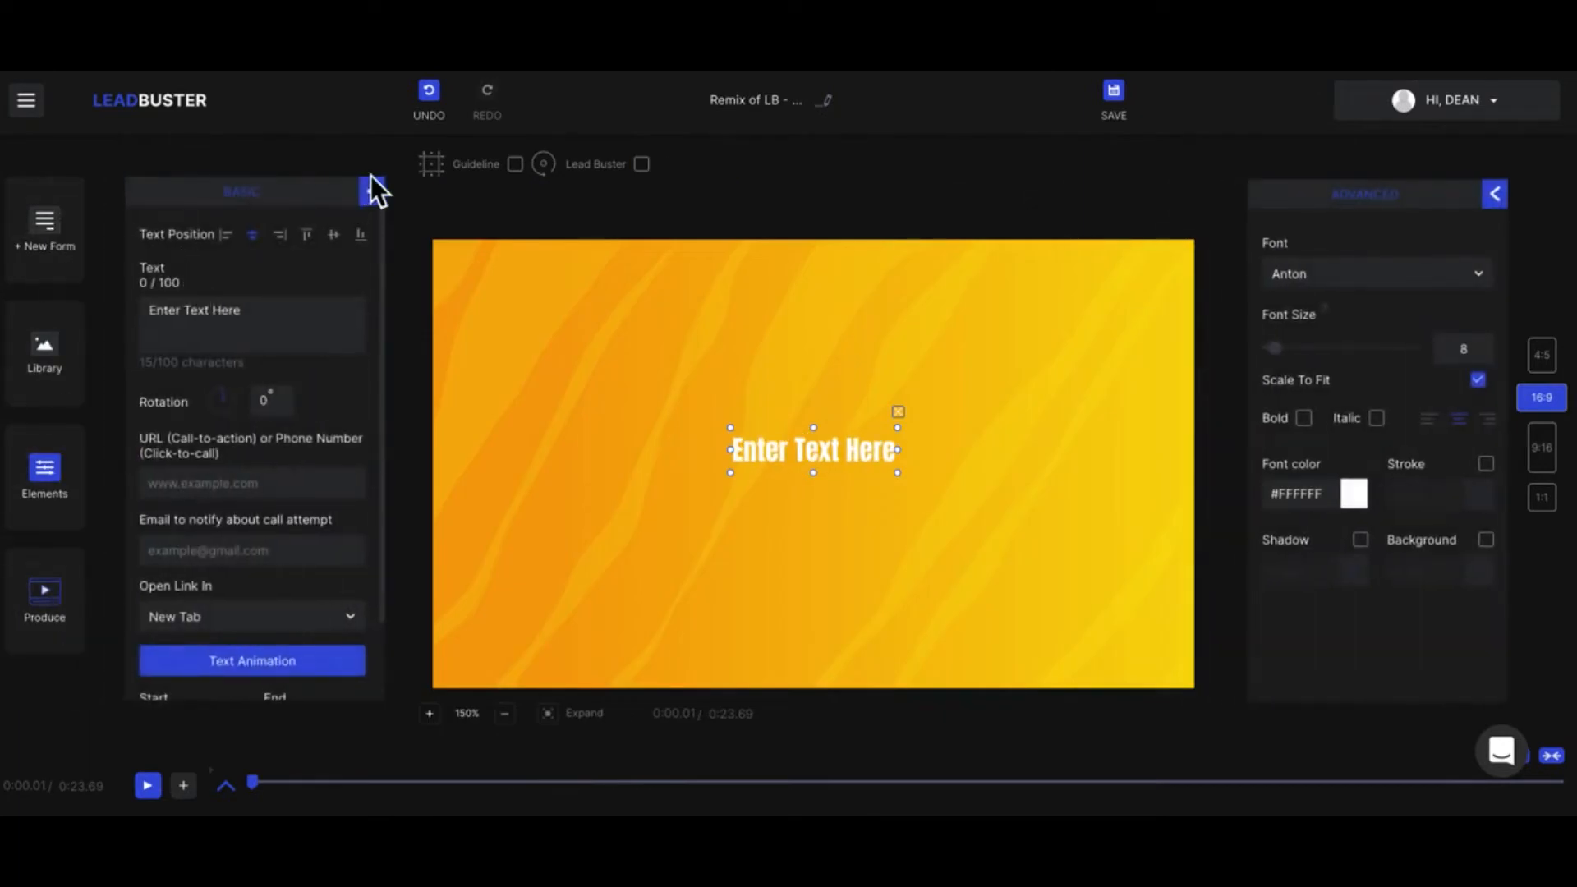
pyautogui.scroll(-2, 222, 451)
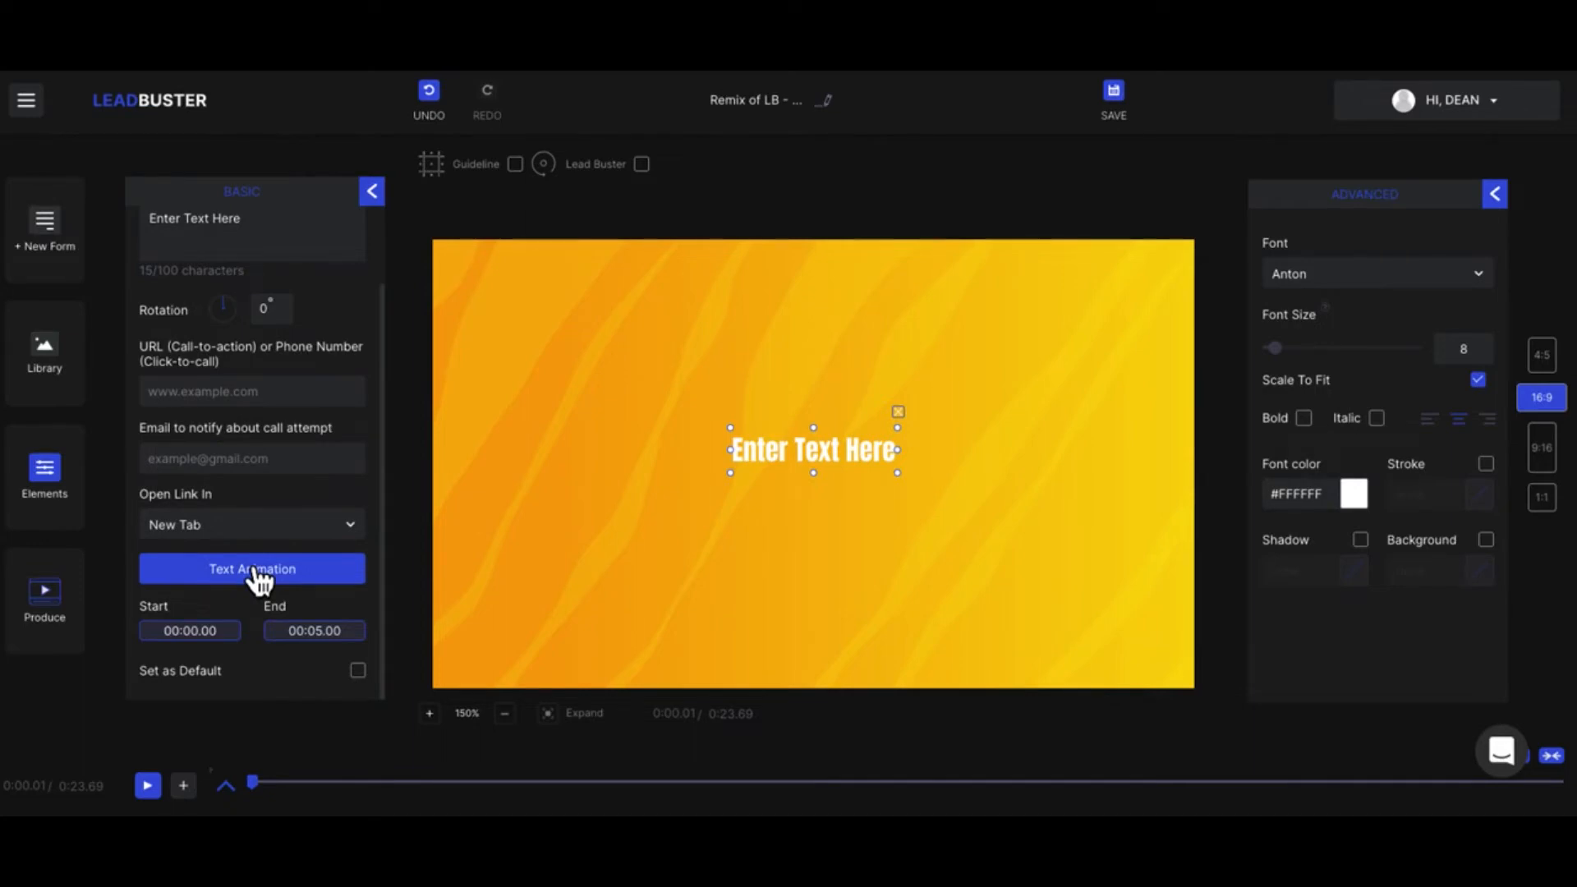
pyautogui.click(372, 190)
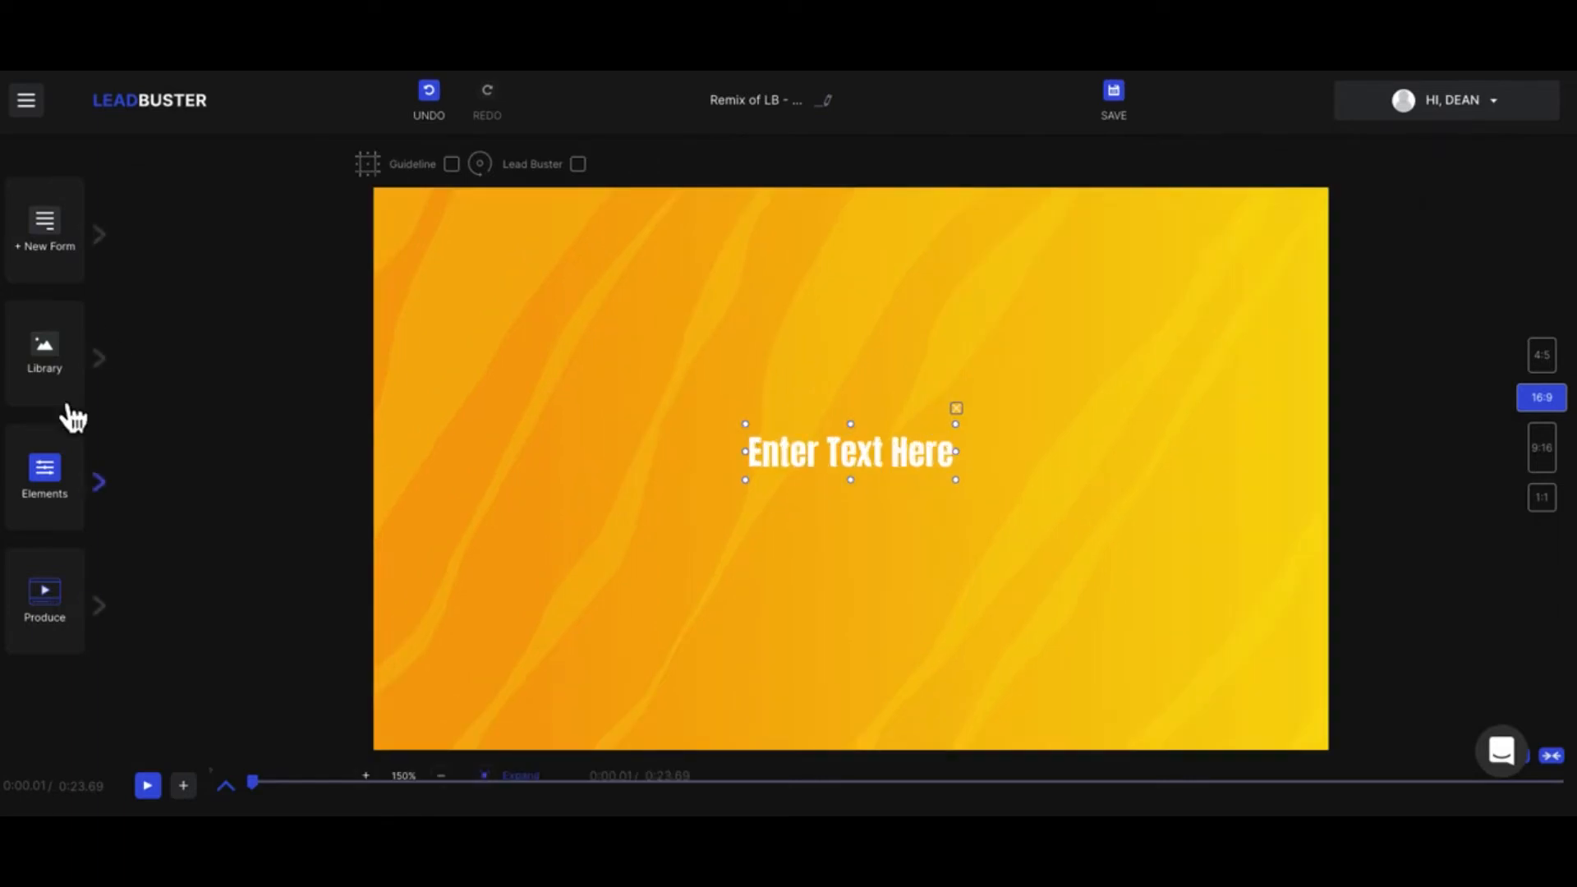
# Step: Add the red "Compare Now" animated call-to-action to the video and dismiss the QuickTime alert
pyautogui.click(74, 475)
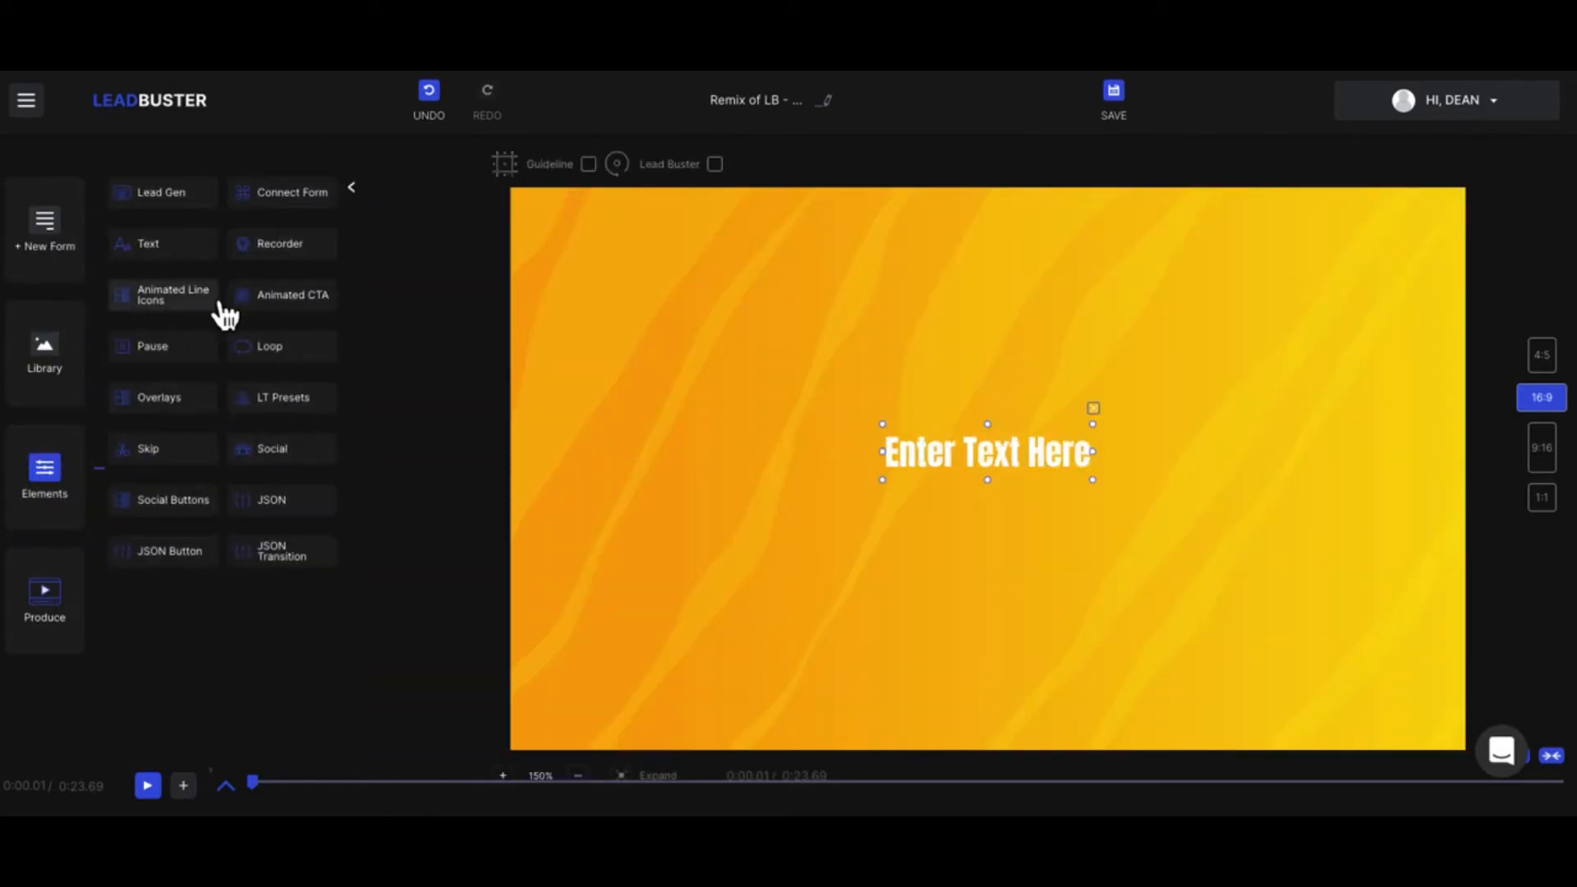
pyautogui.click(271, 305)
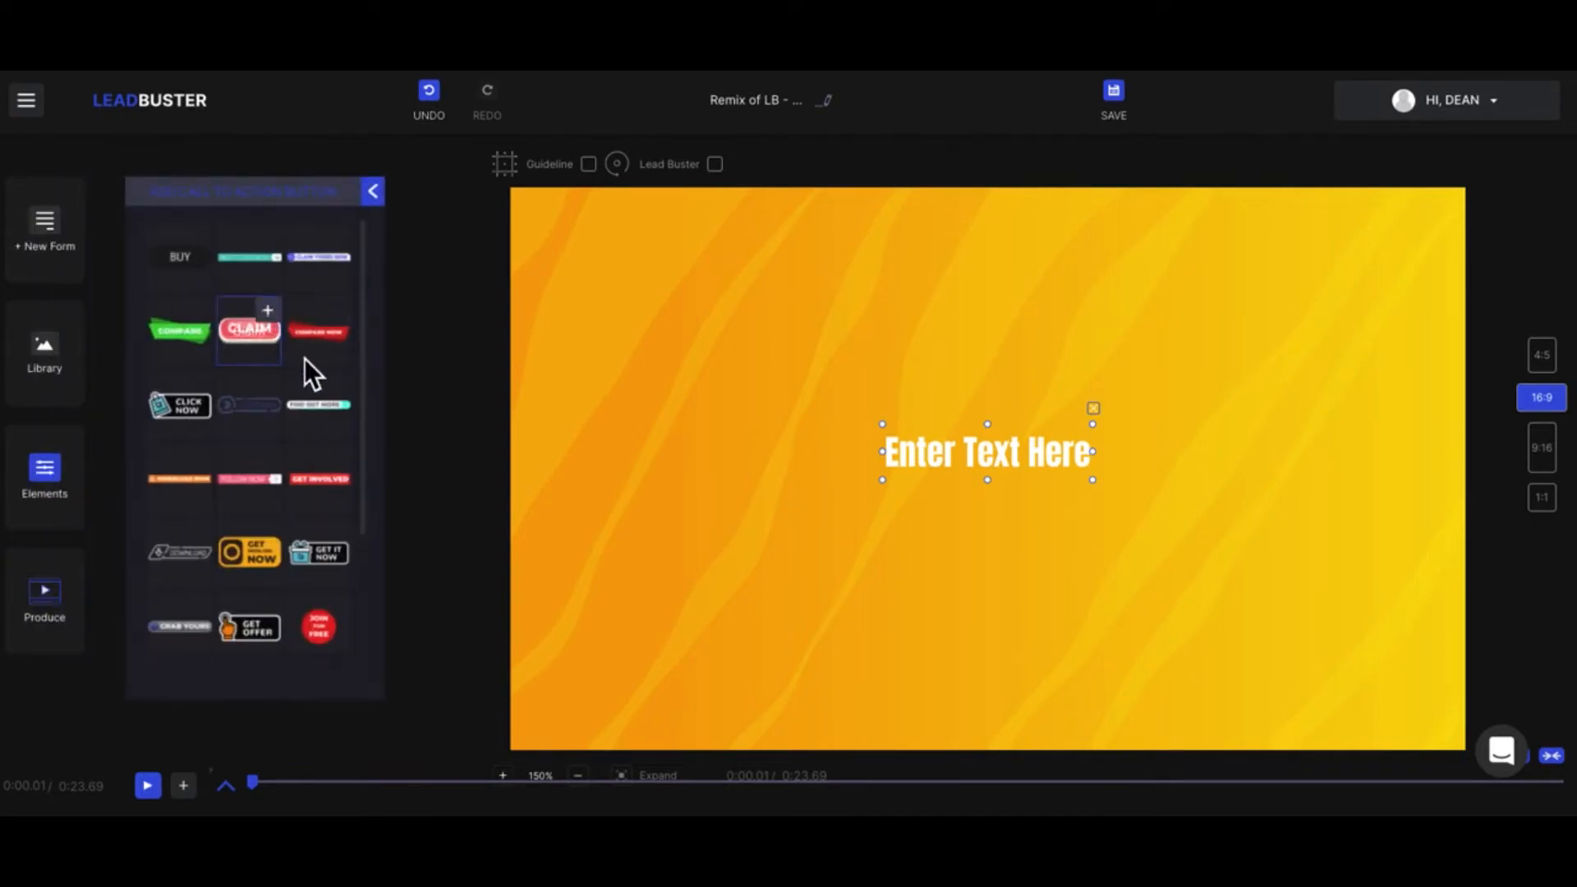
pyautogui.click(338, 311)
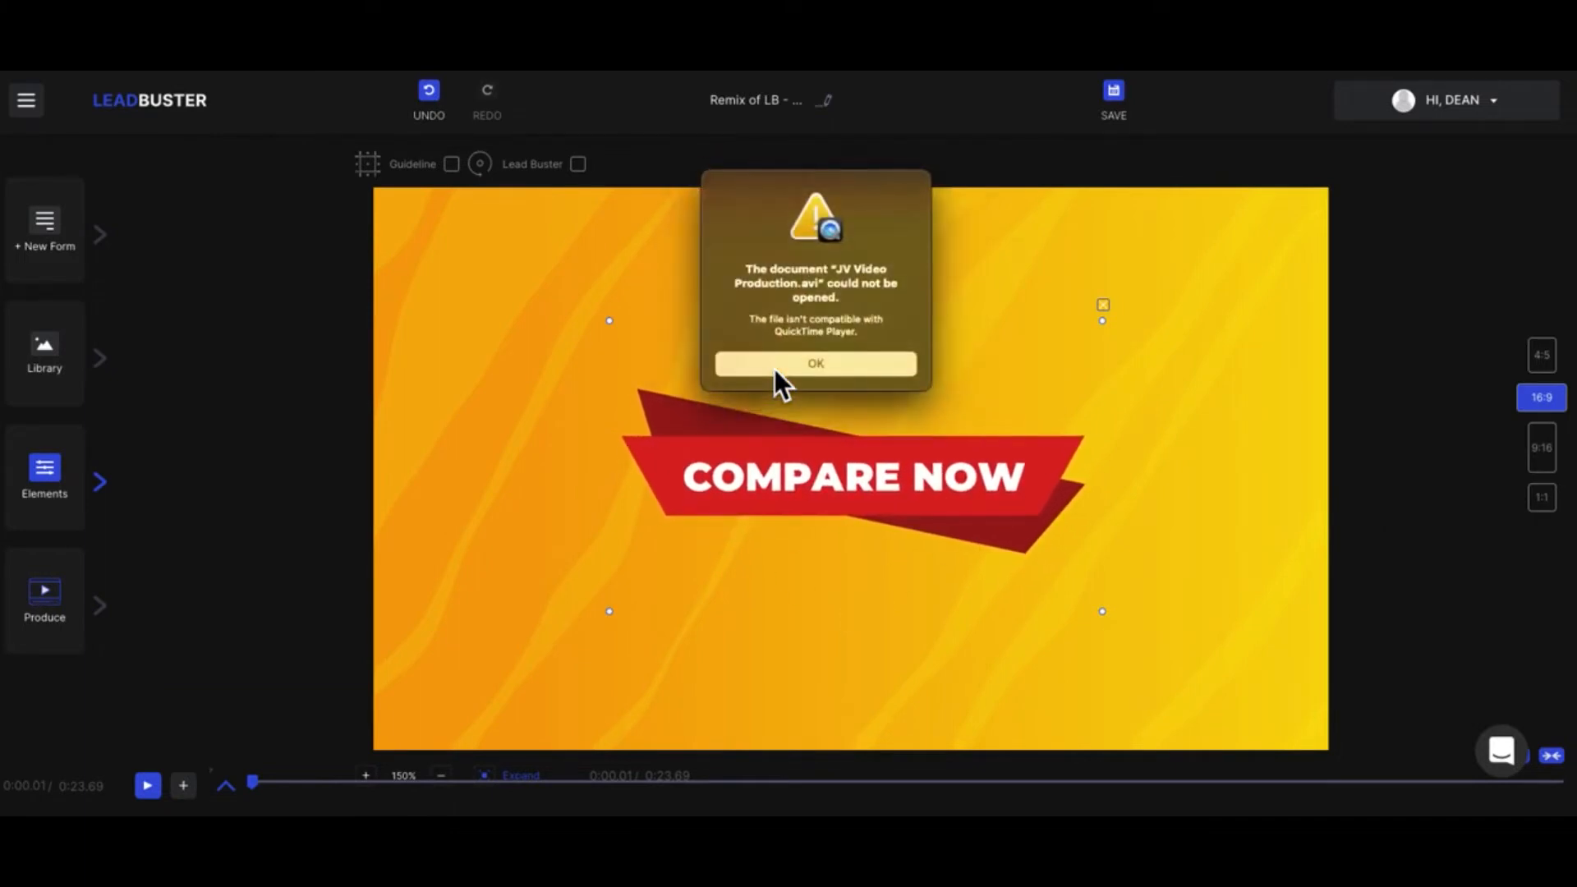
pyautogui.click(775, 368)
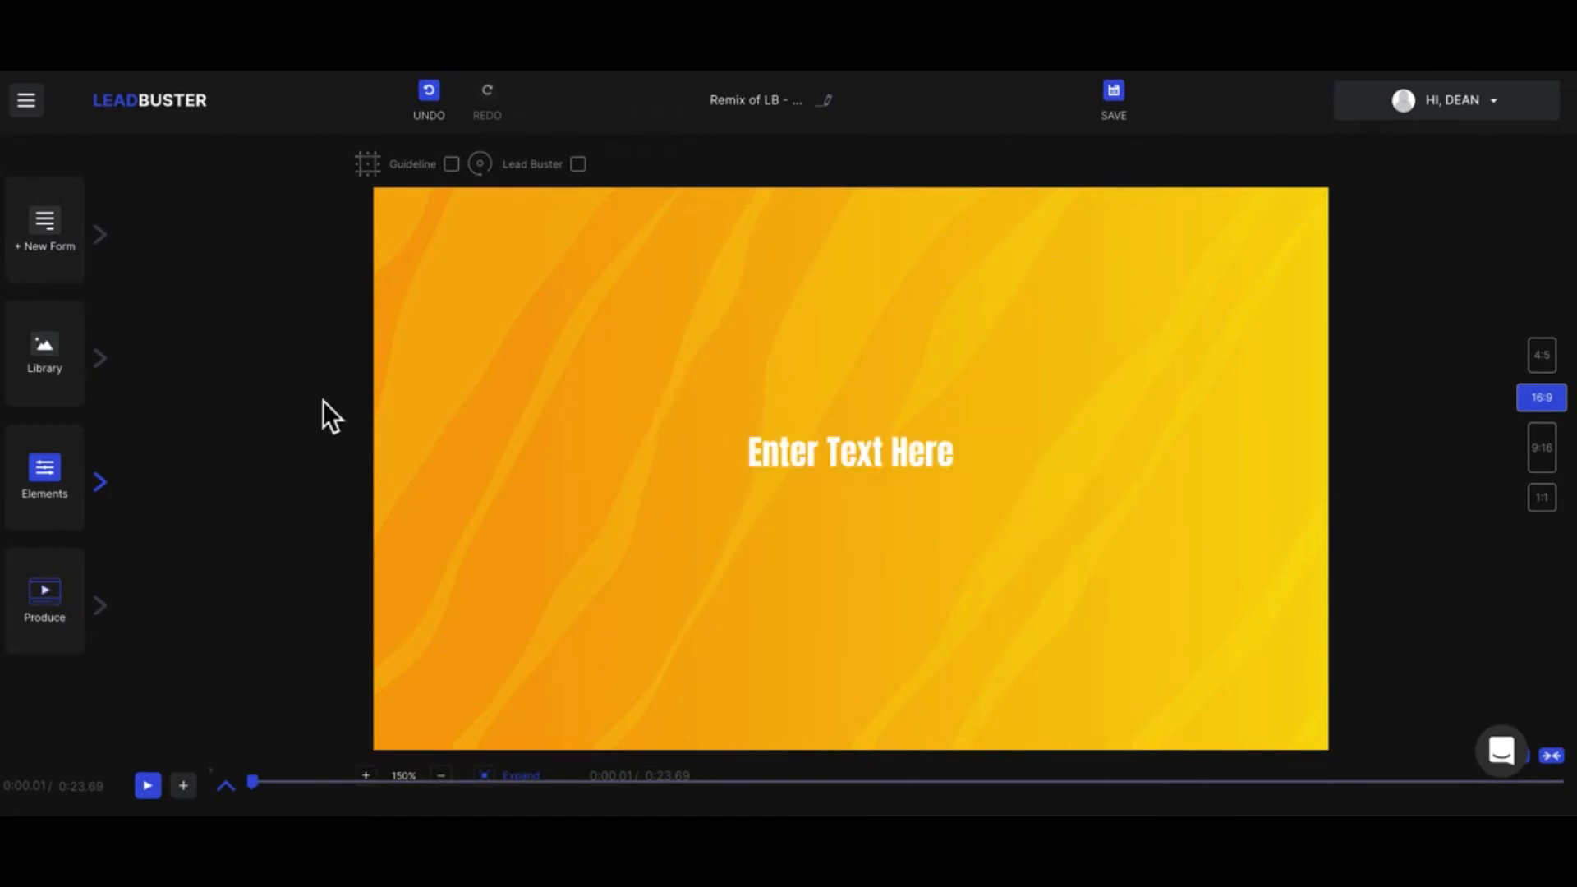
# Step: Delete the "Enter Text Here" text element from the video
pyautogui.click(833, 453)
pyautogui.click(49, 472)
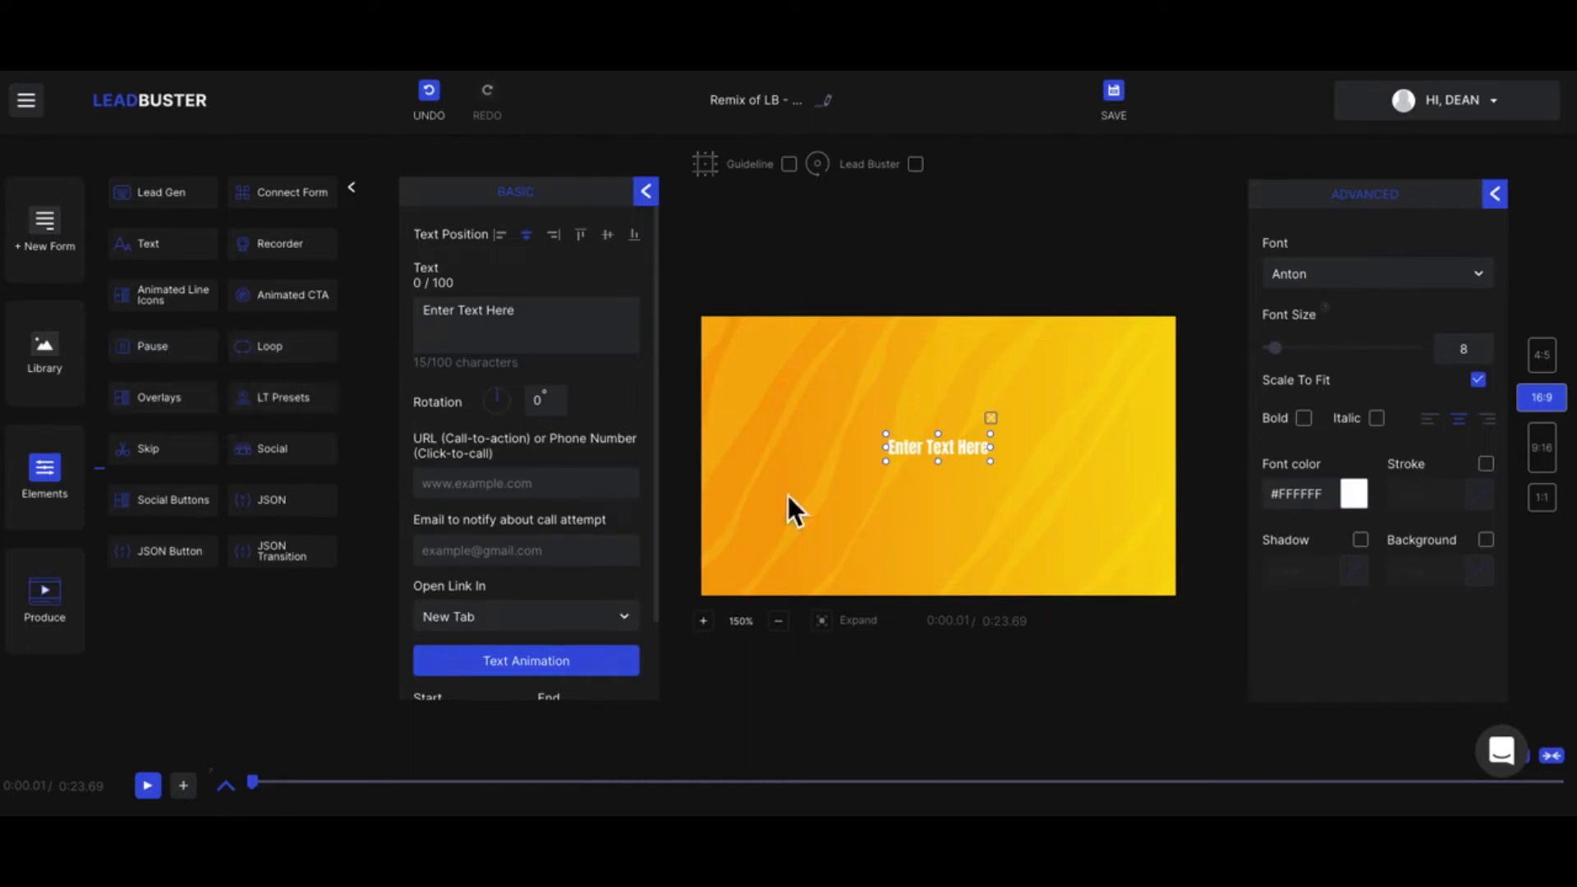
pyautogui.click(1000, 425)
# Step: Add the animated overlay with the single curved stroke, set its color to #1a0a0a, and preview it up to 0:01.50
pyautogui.click(184, 396)
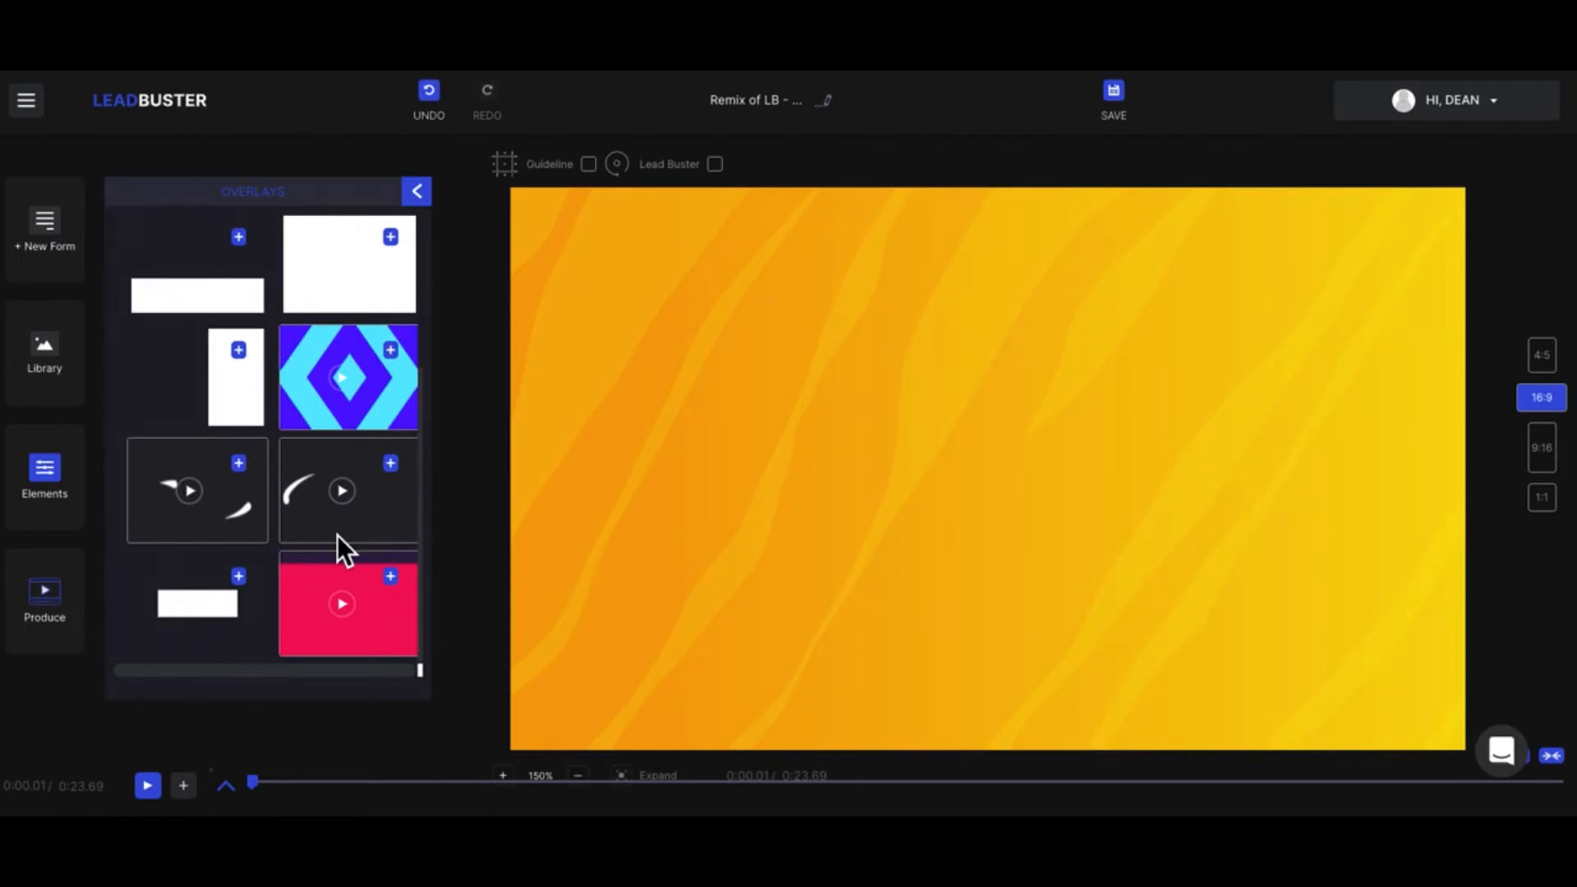
pyautogui.click(399, 463)
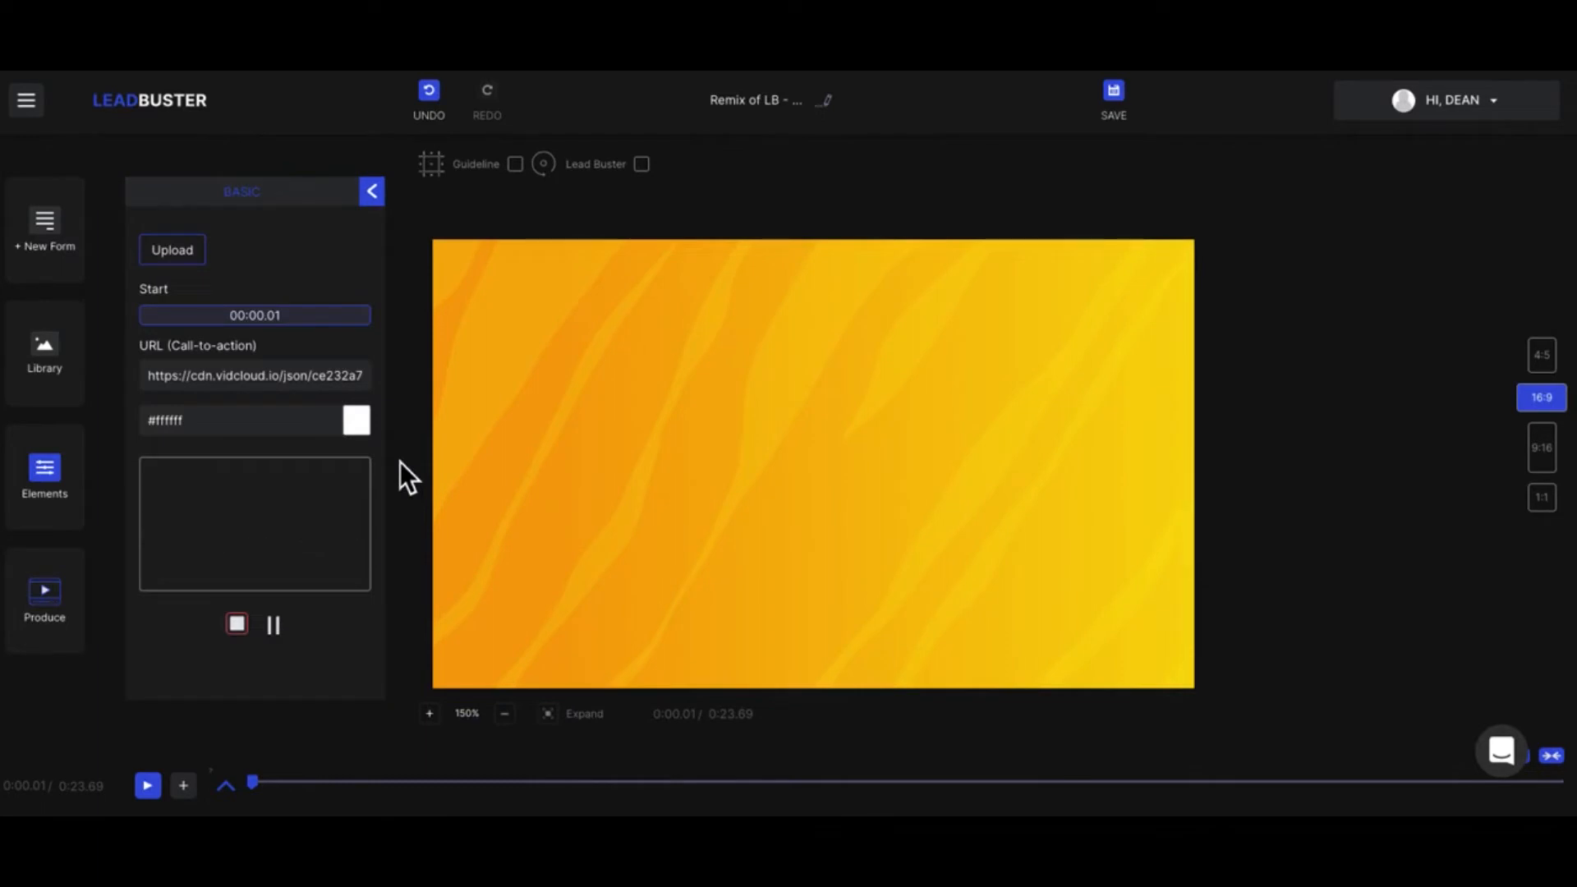
pyautogui.click(368, 425)
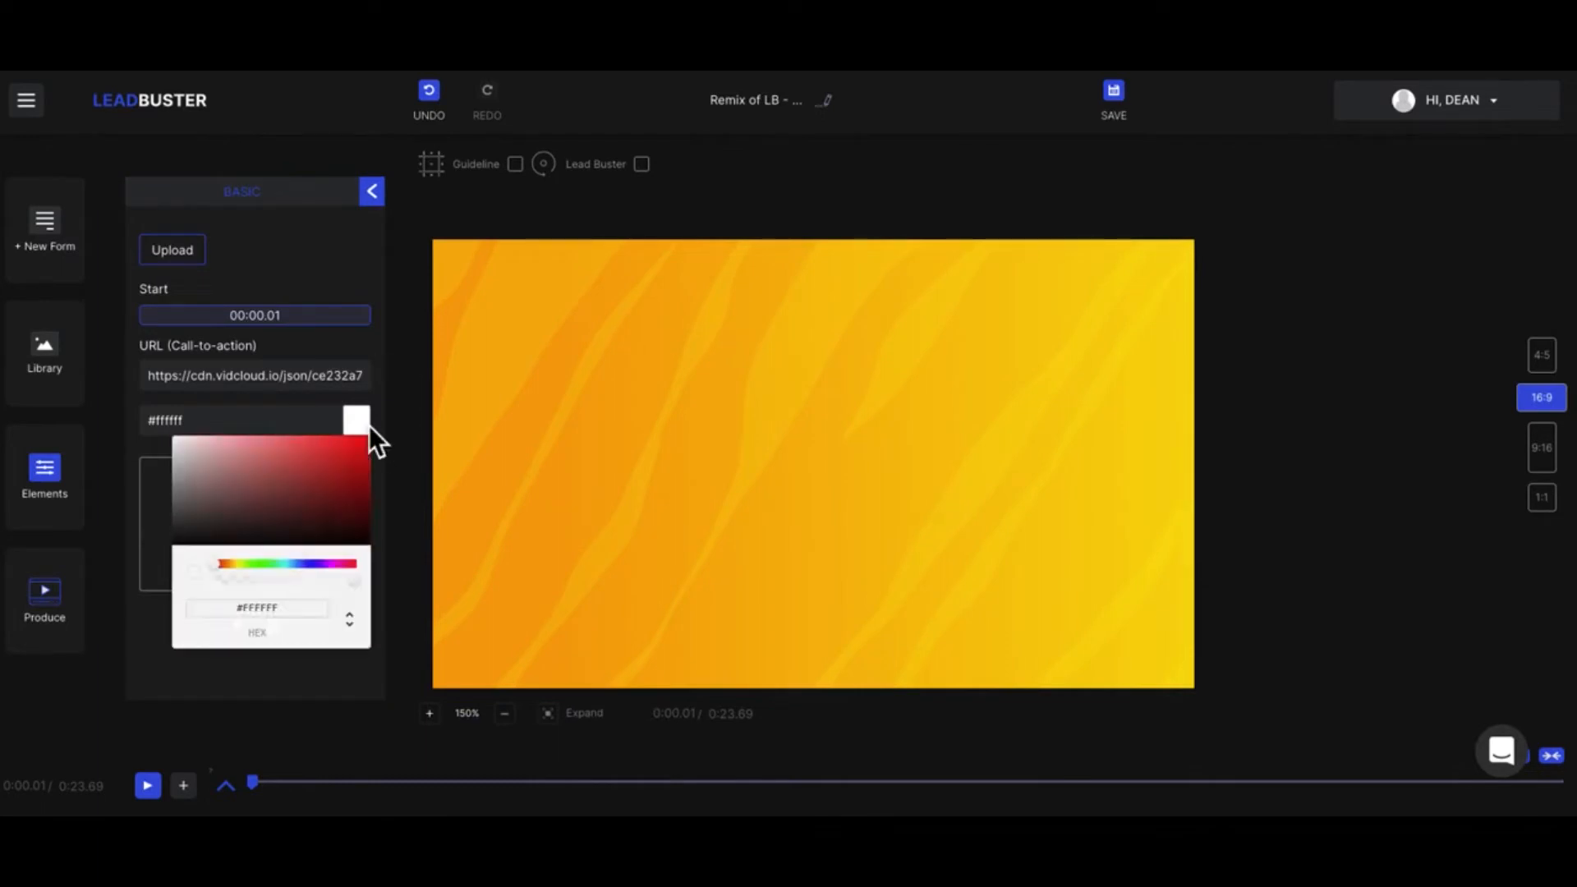
pyautogui.click(303, 536)
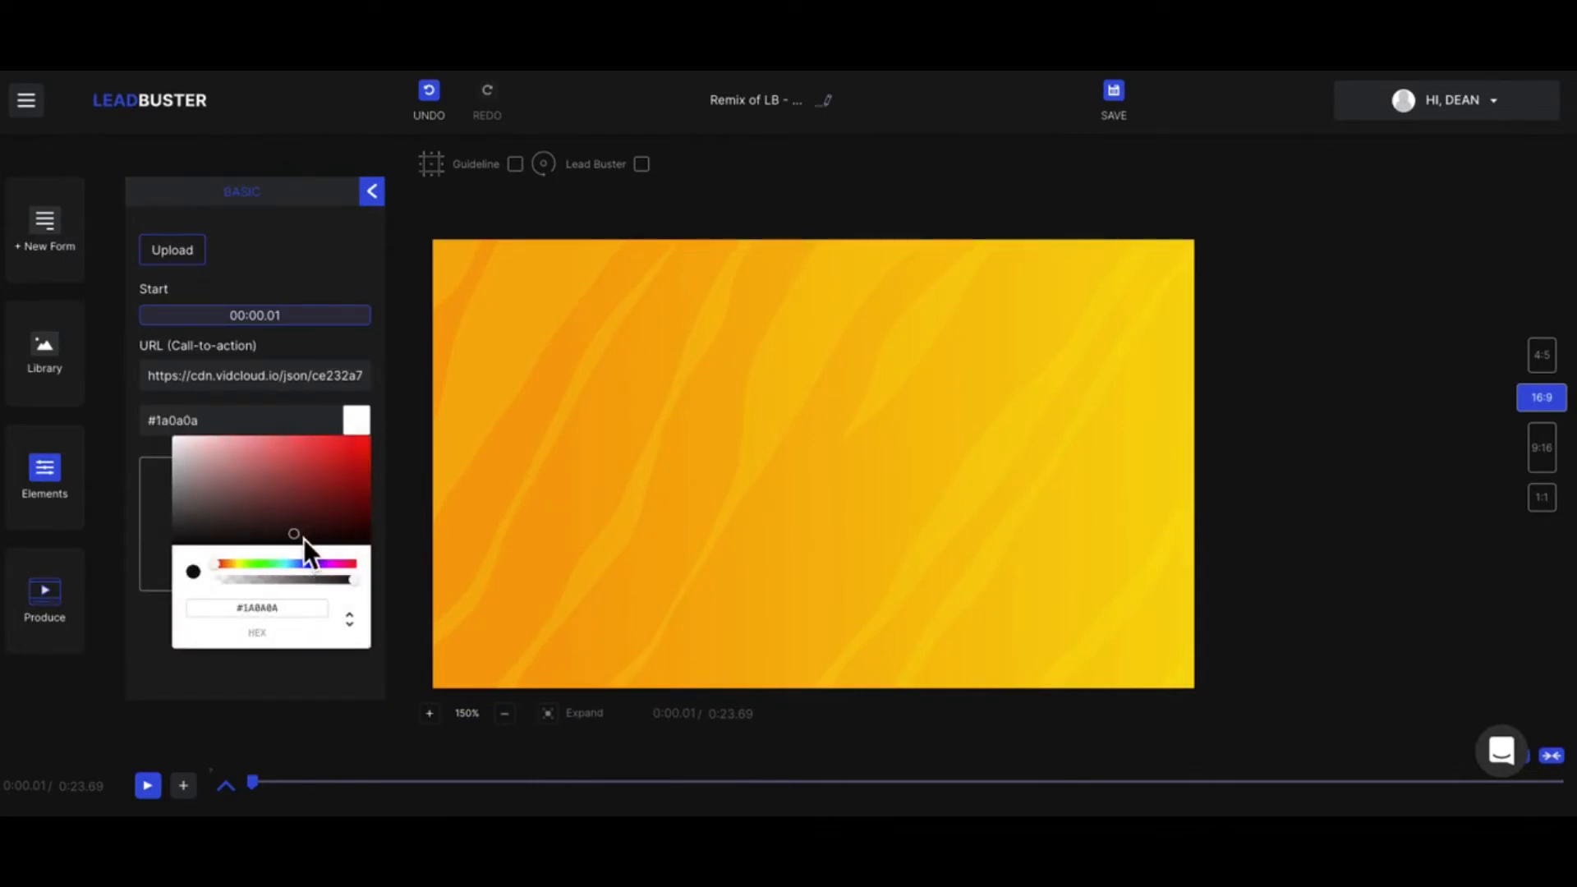
pyautogui.click(154, 555)
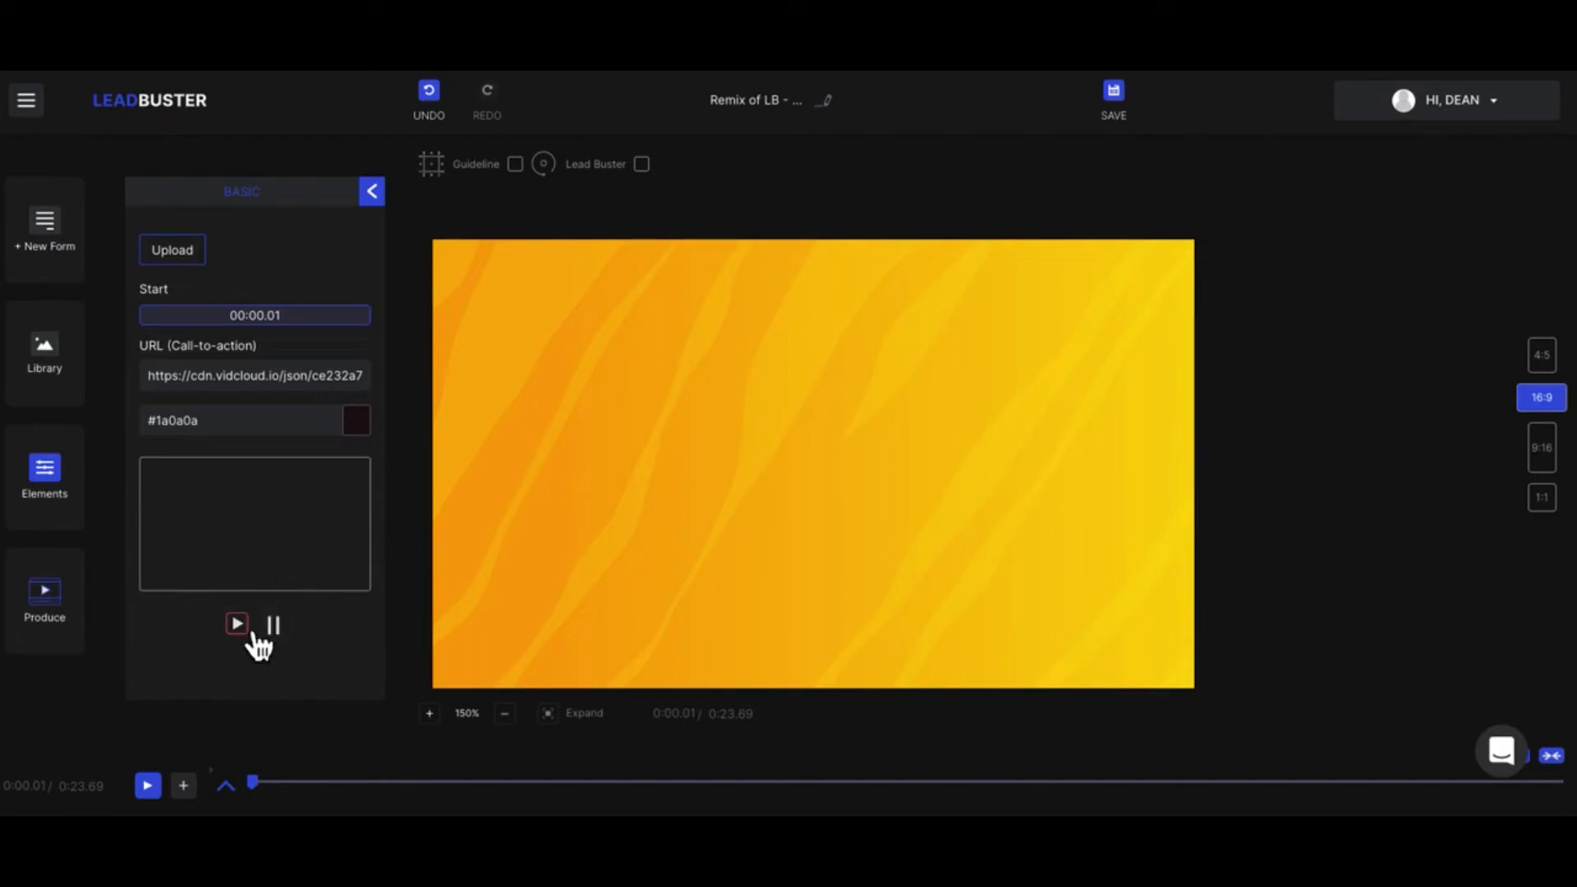
pyautogui.click(164, 791)
pyautogui.click(164, 792)
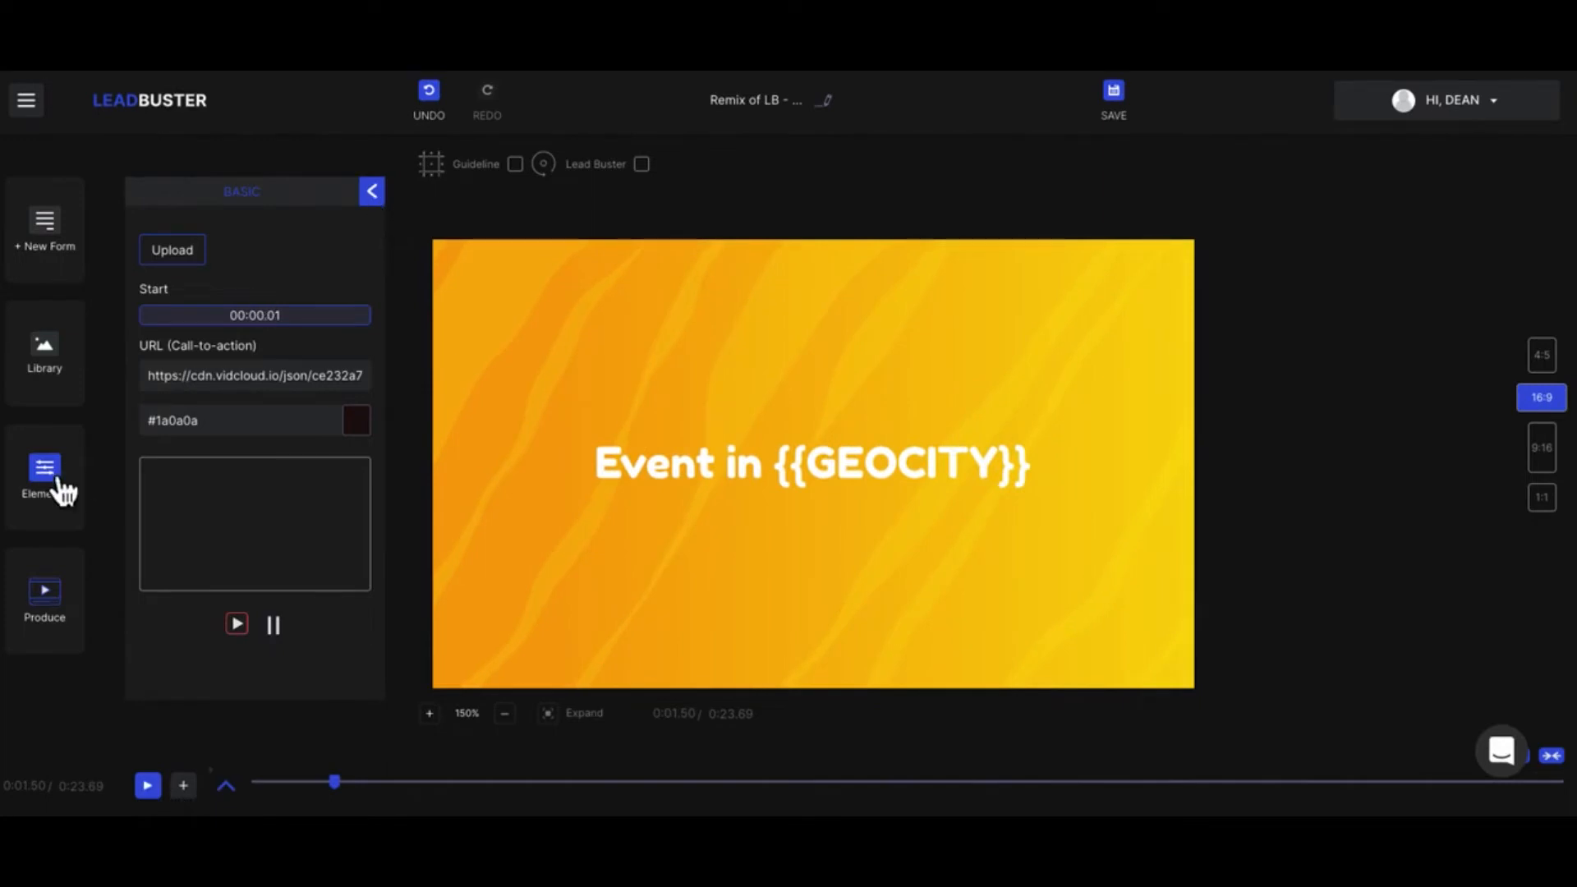
# Step: Add the Postcard Effect lower third preset to the video and select its "Your First" text
pyautogui.click(49, 481)
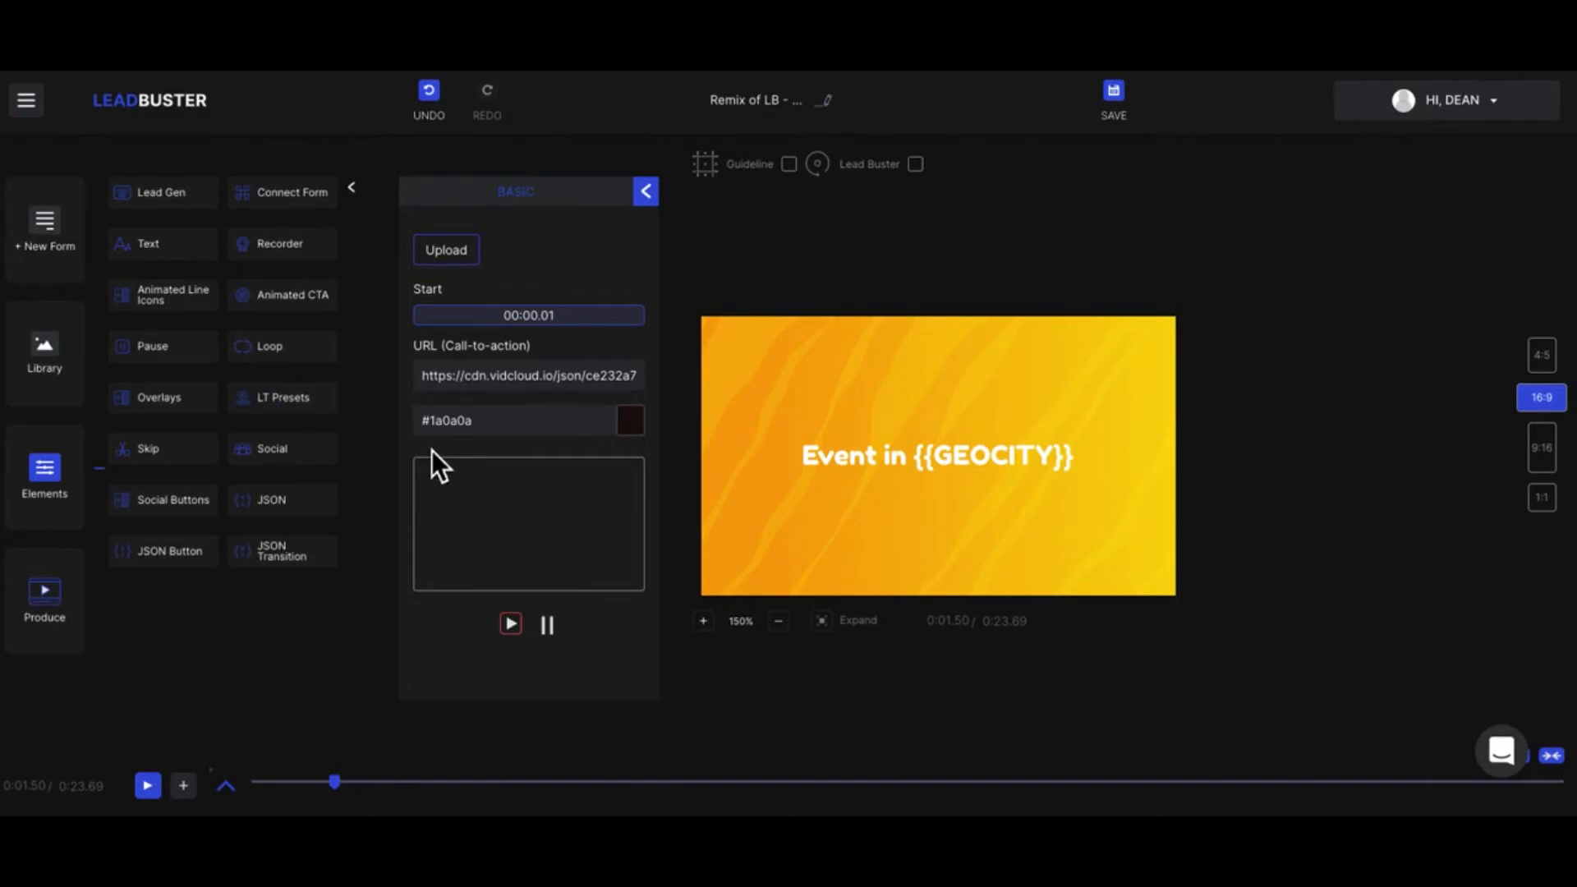
pyautogui.click(271, 398)
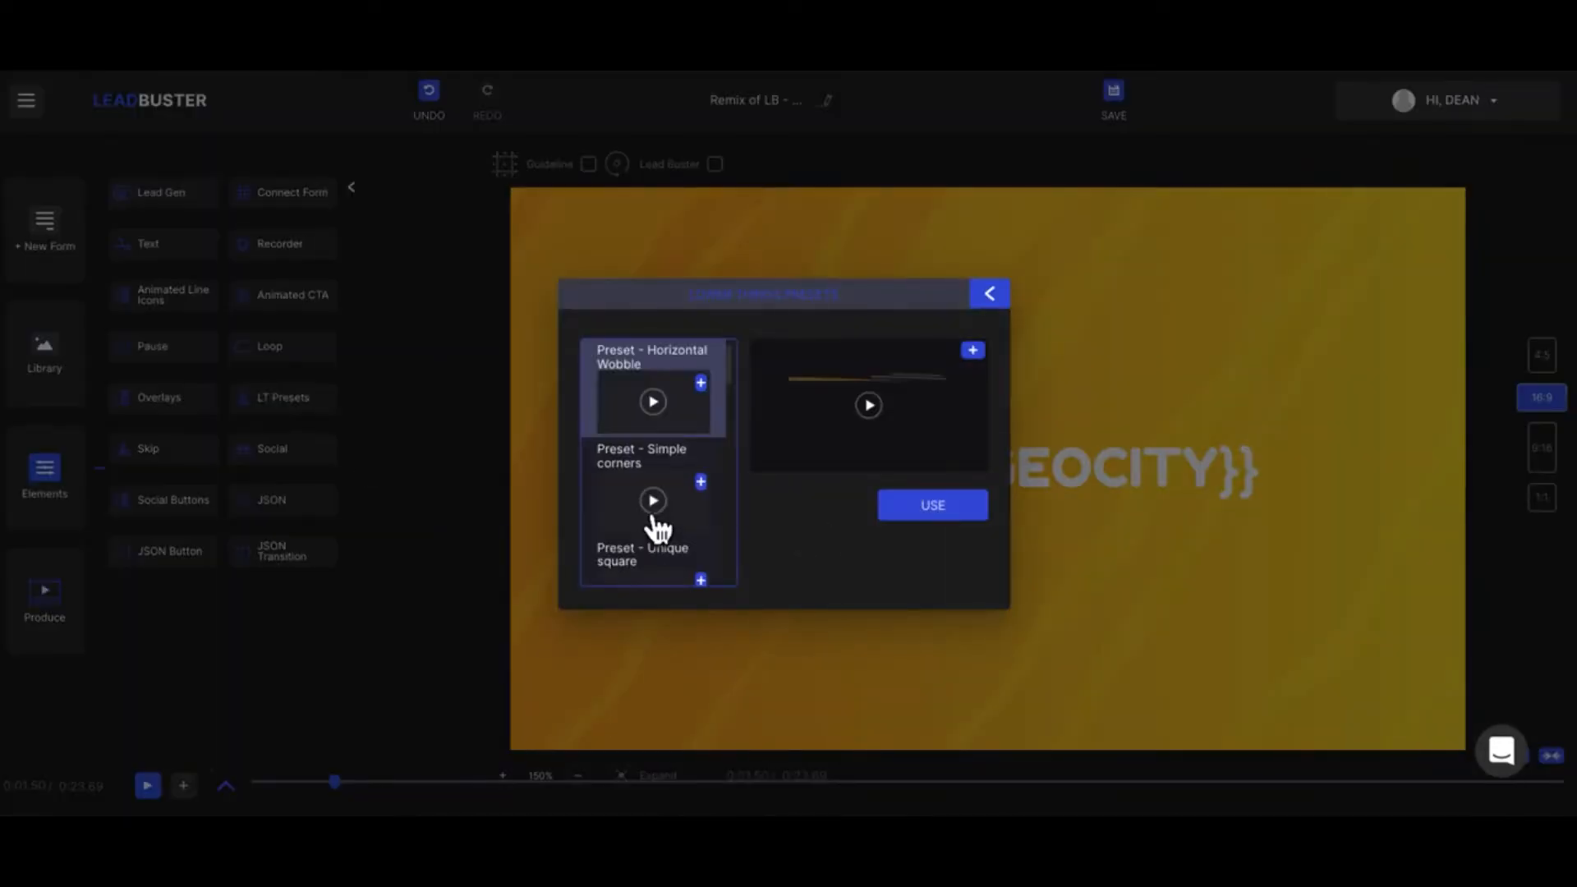
pyautogui.scroll(-5, 657, 530)
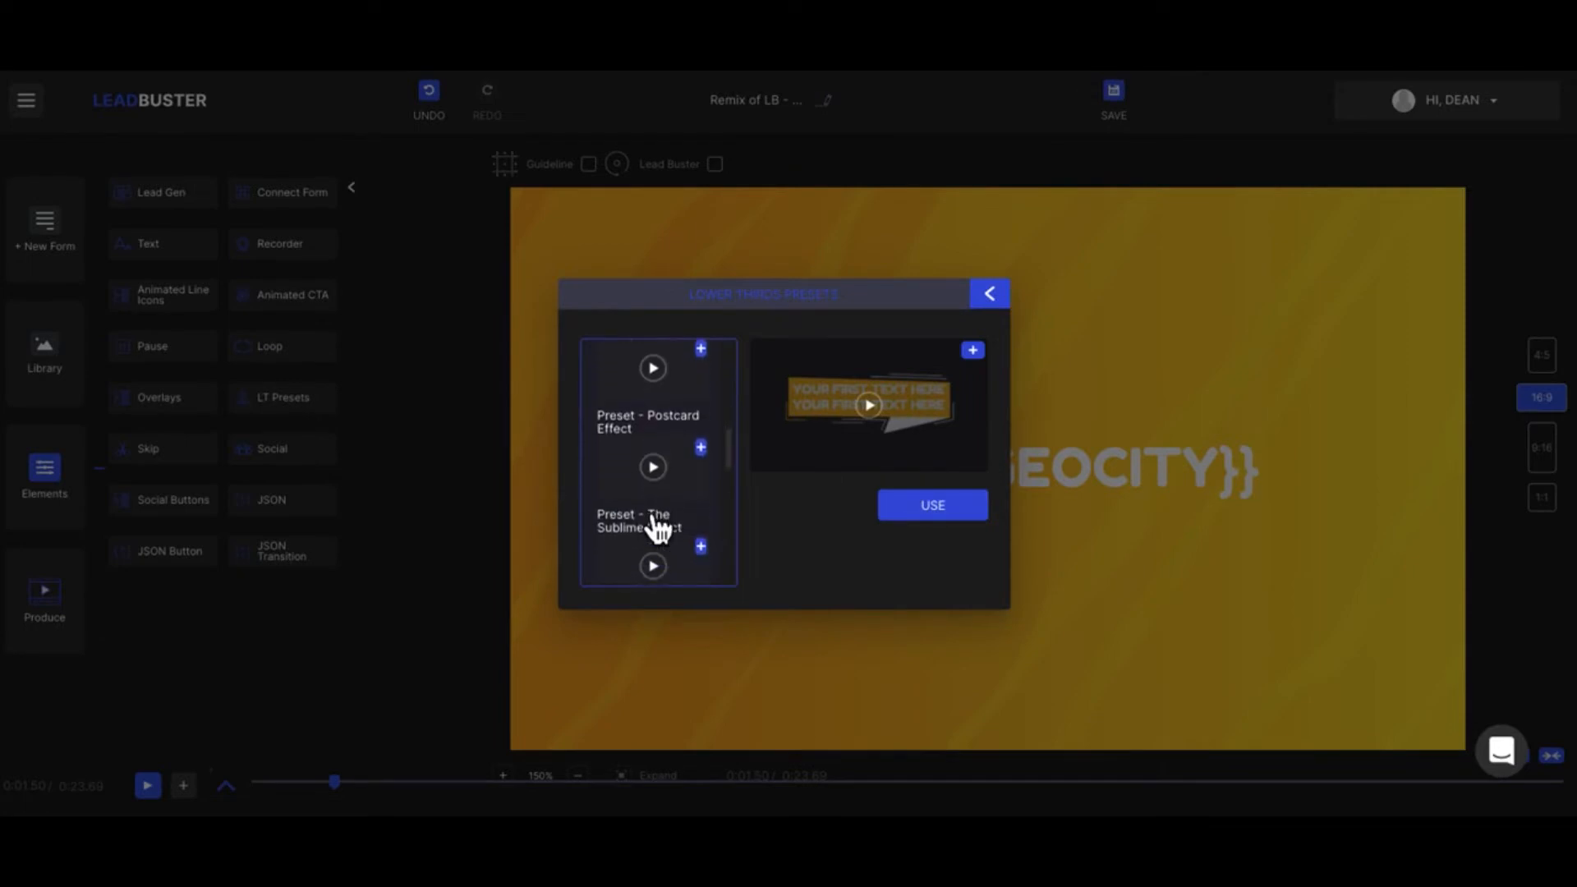
pyautogui.click(703, 448)
pyautogui.click(990, 294)
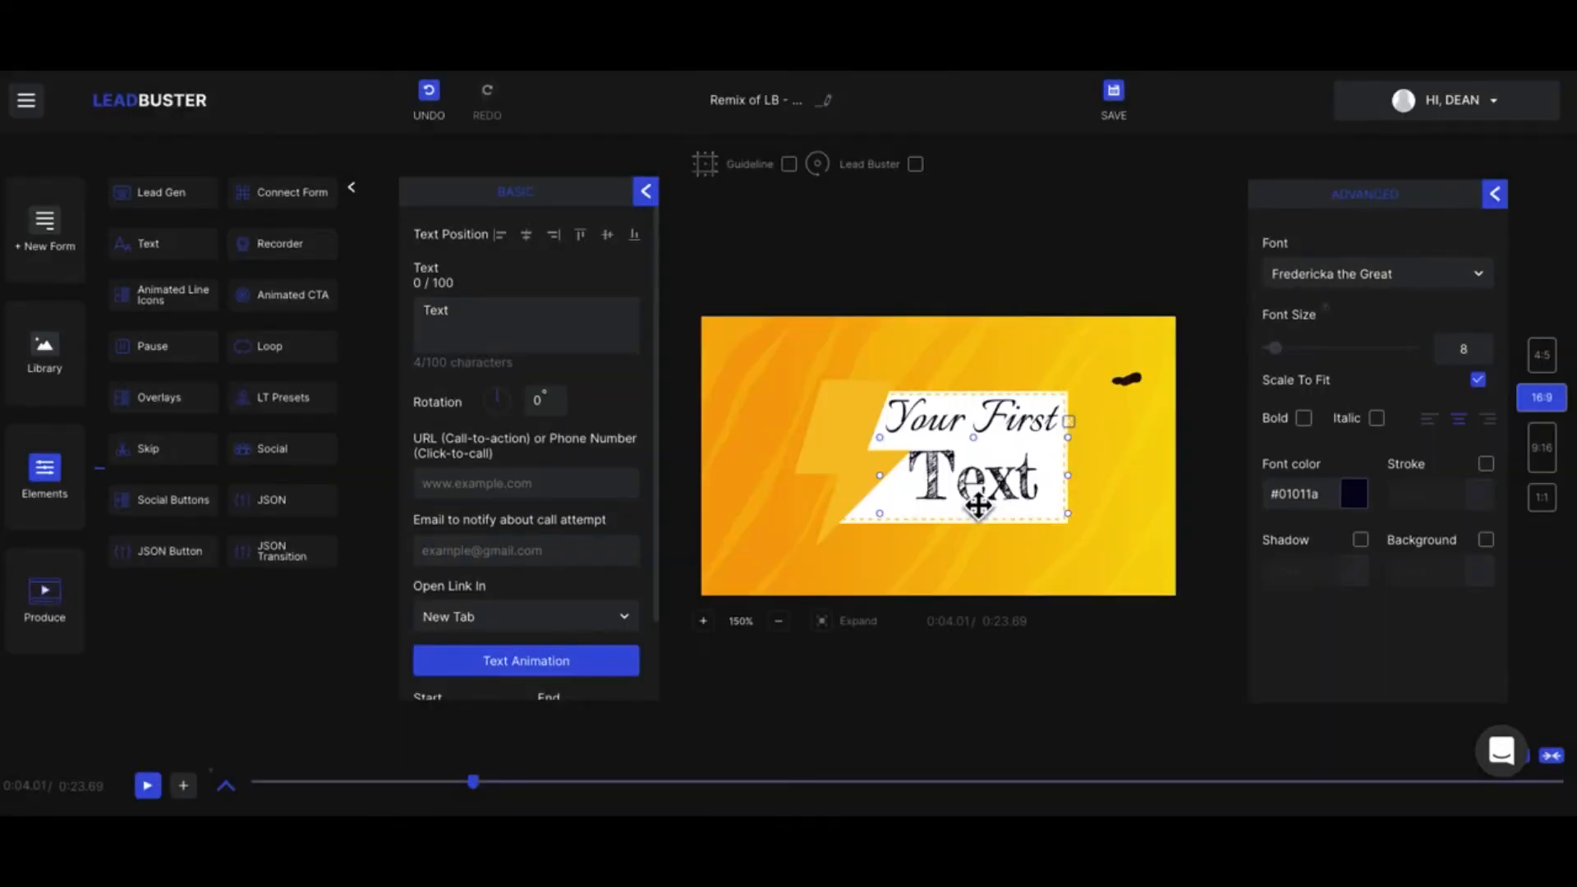
pyautogui.click(963, 425)
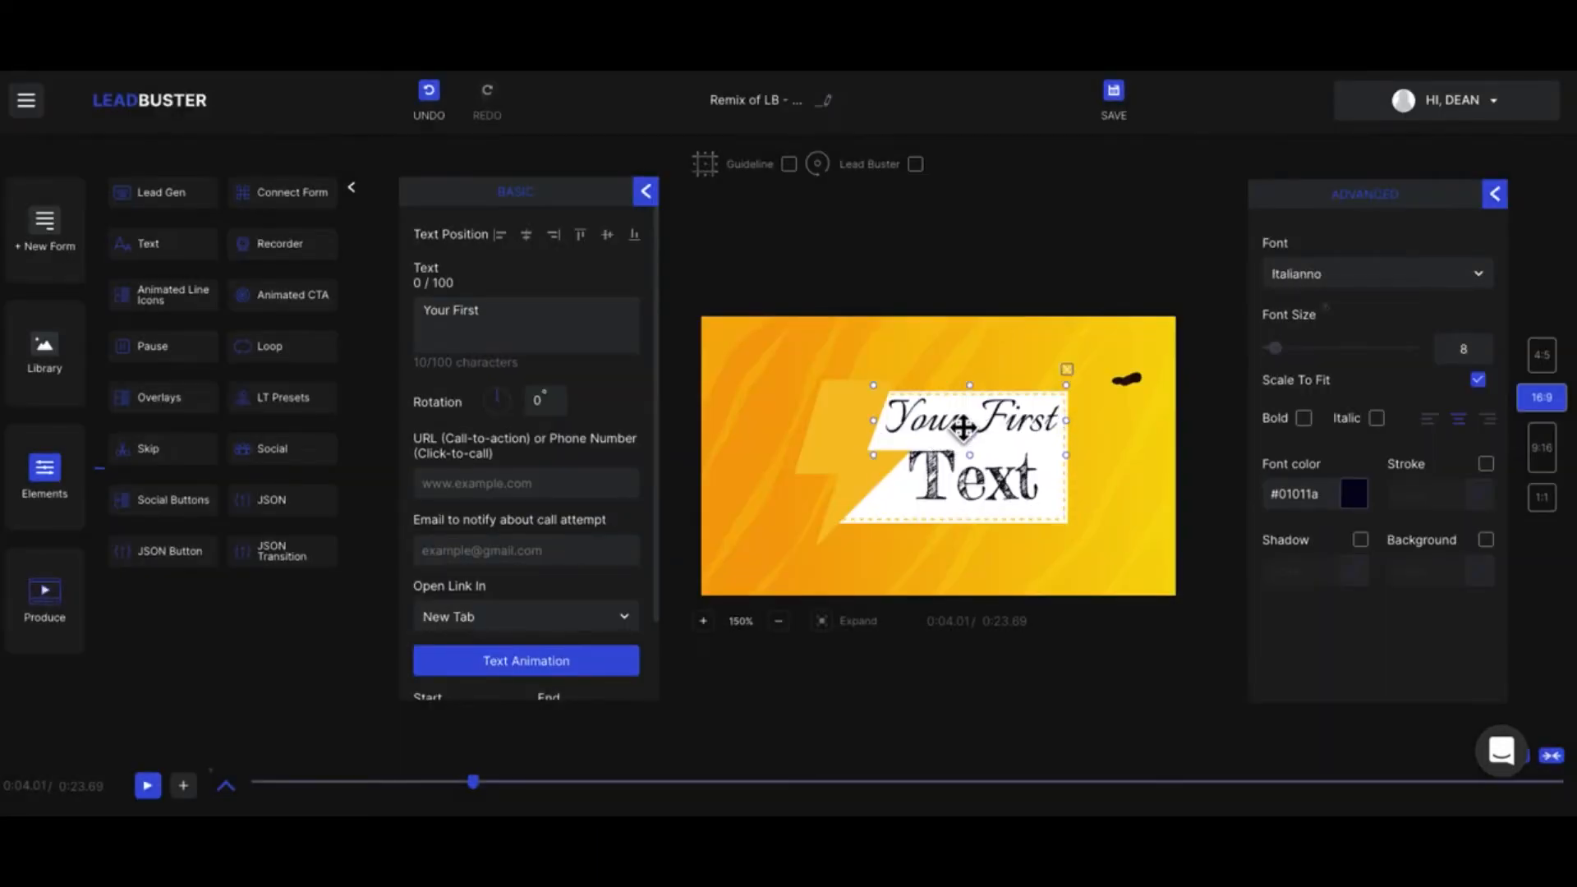
# Step: Replace the word "Text" in the lower third with "Hello"
pyautogui.click(970, 502)
pyautogui.click(435, 487)
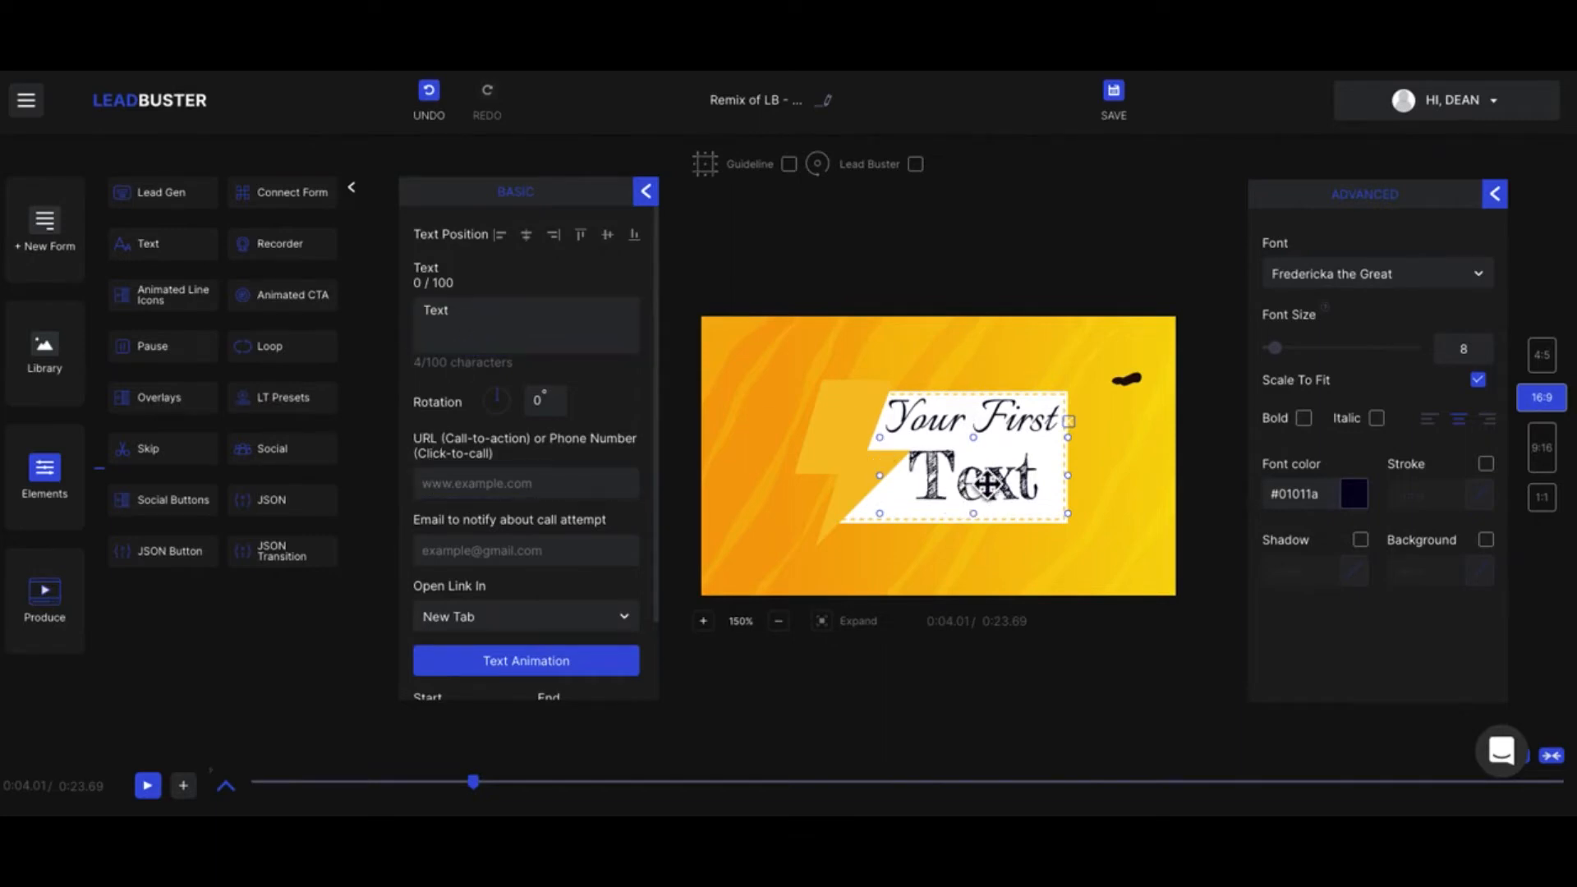
pyautogui.click(510, 317)
pyautogui.hotkey('ctrl', 'a')
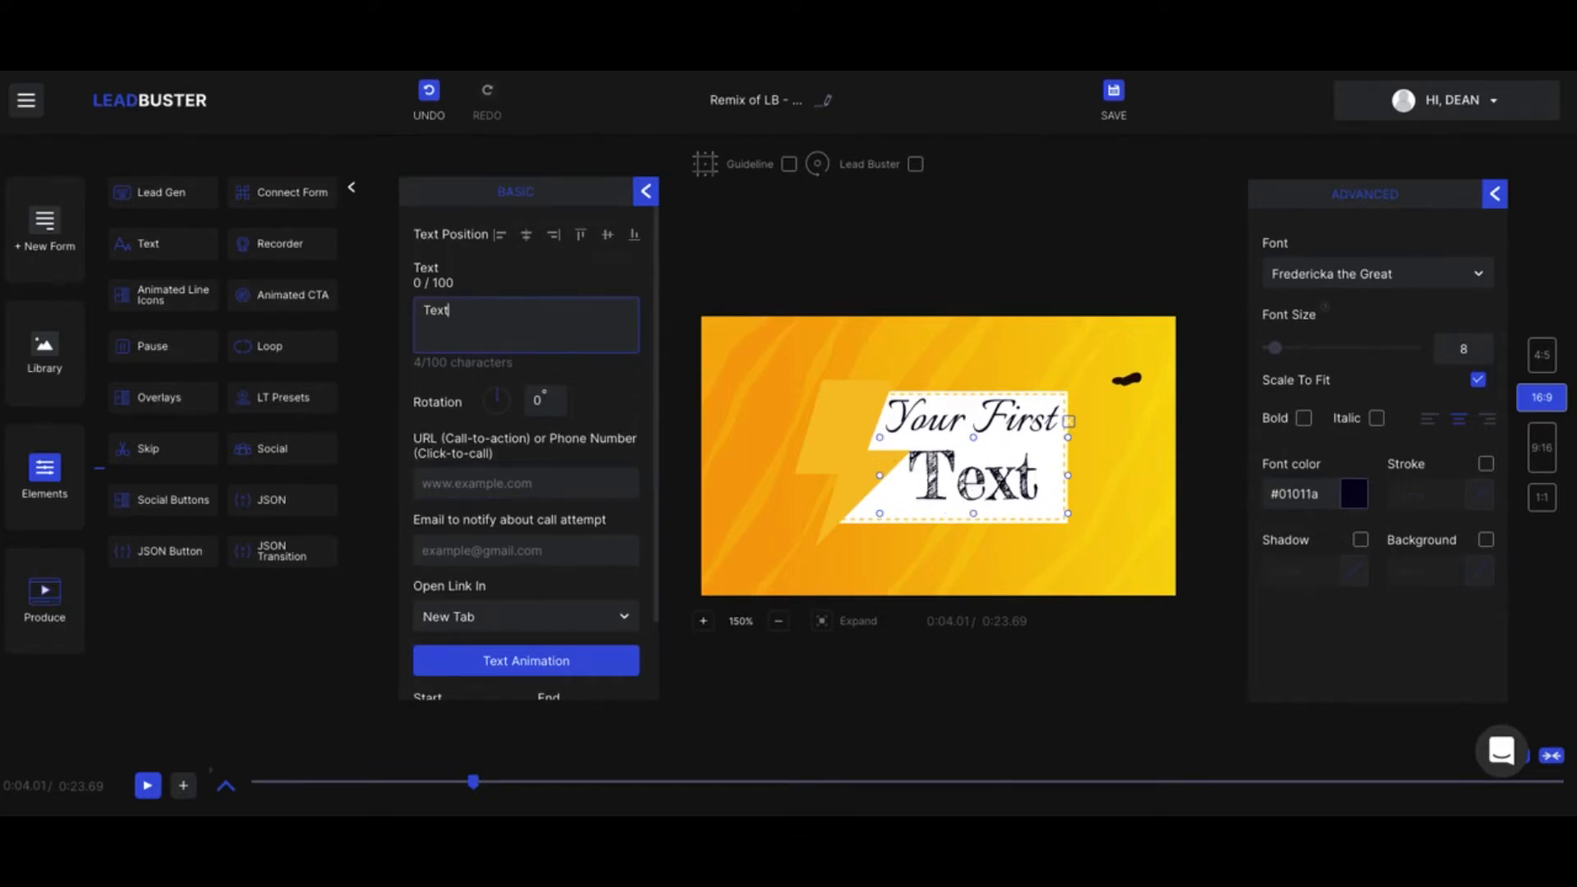
pyautogui.write('T')
pyautogui.press('BackSpace')
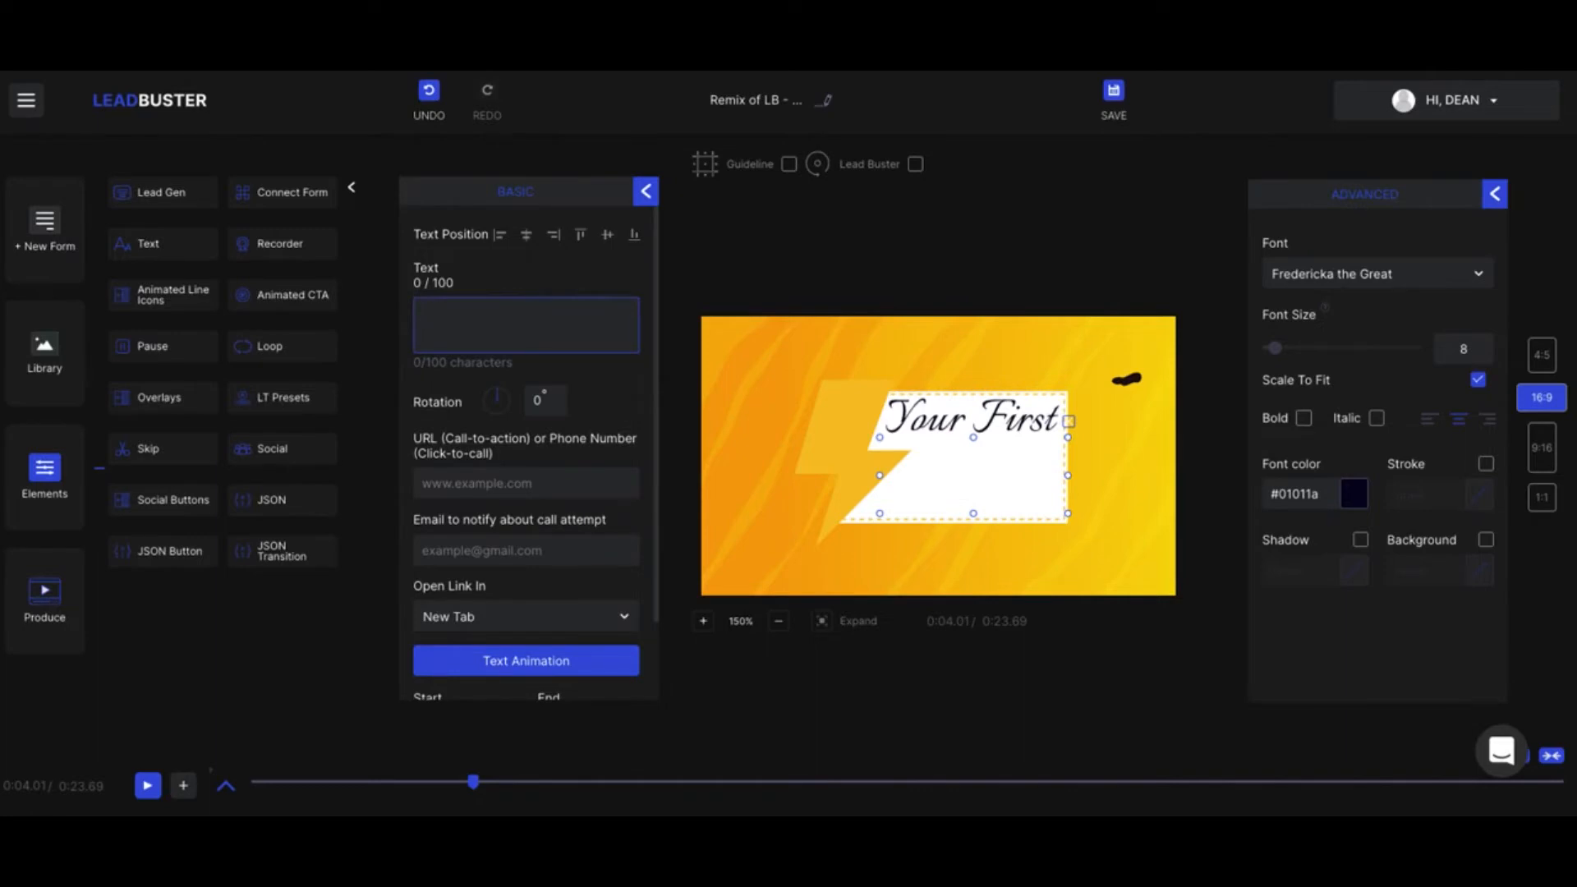
pyautogui.write('T')
pyautogui.press('BackSpace')
pyautogui.write('Hello')
# Step: Replace the lower third's "Your First" text with a first name and review its remaining settings
pyautogui.click(1028, 425)
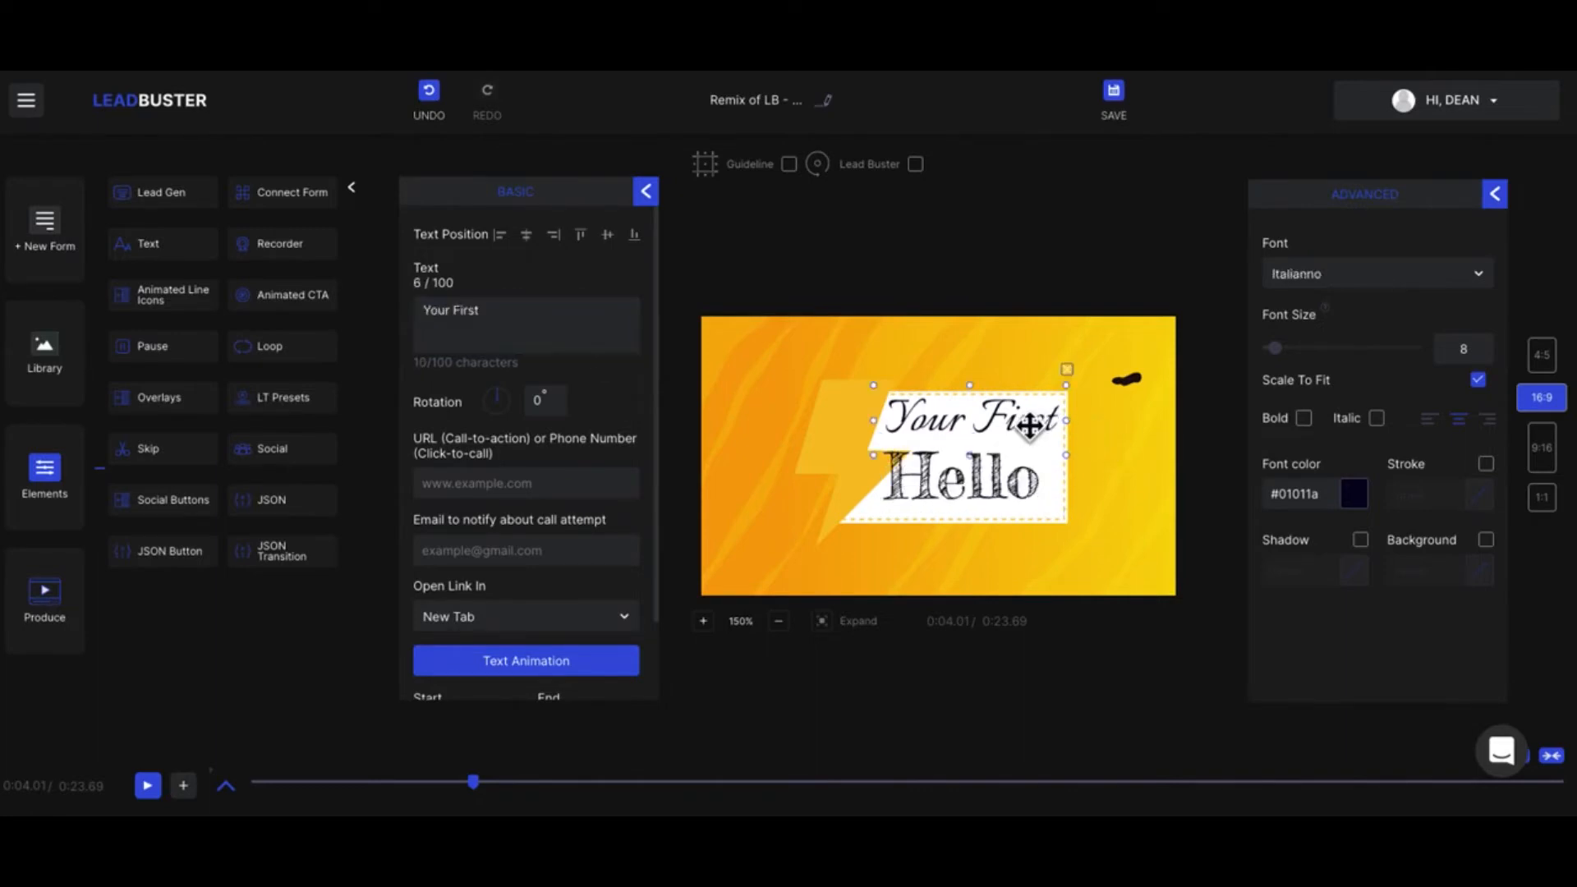
pyautogui.moveTo(521, 320); pyautogui.dragTo(424, 324)
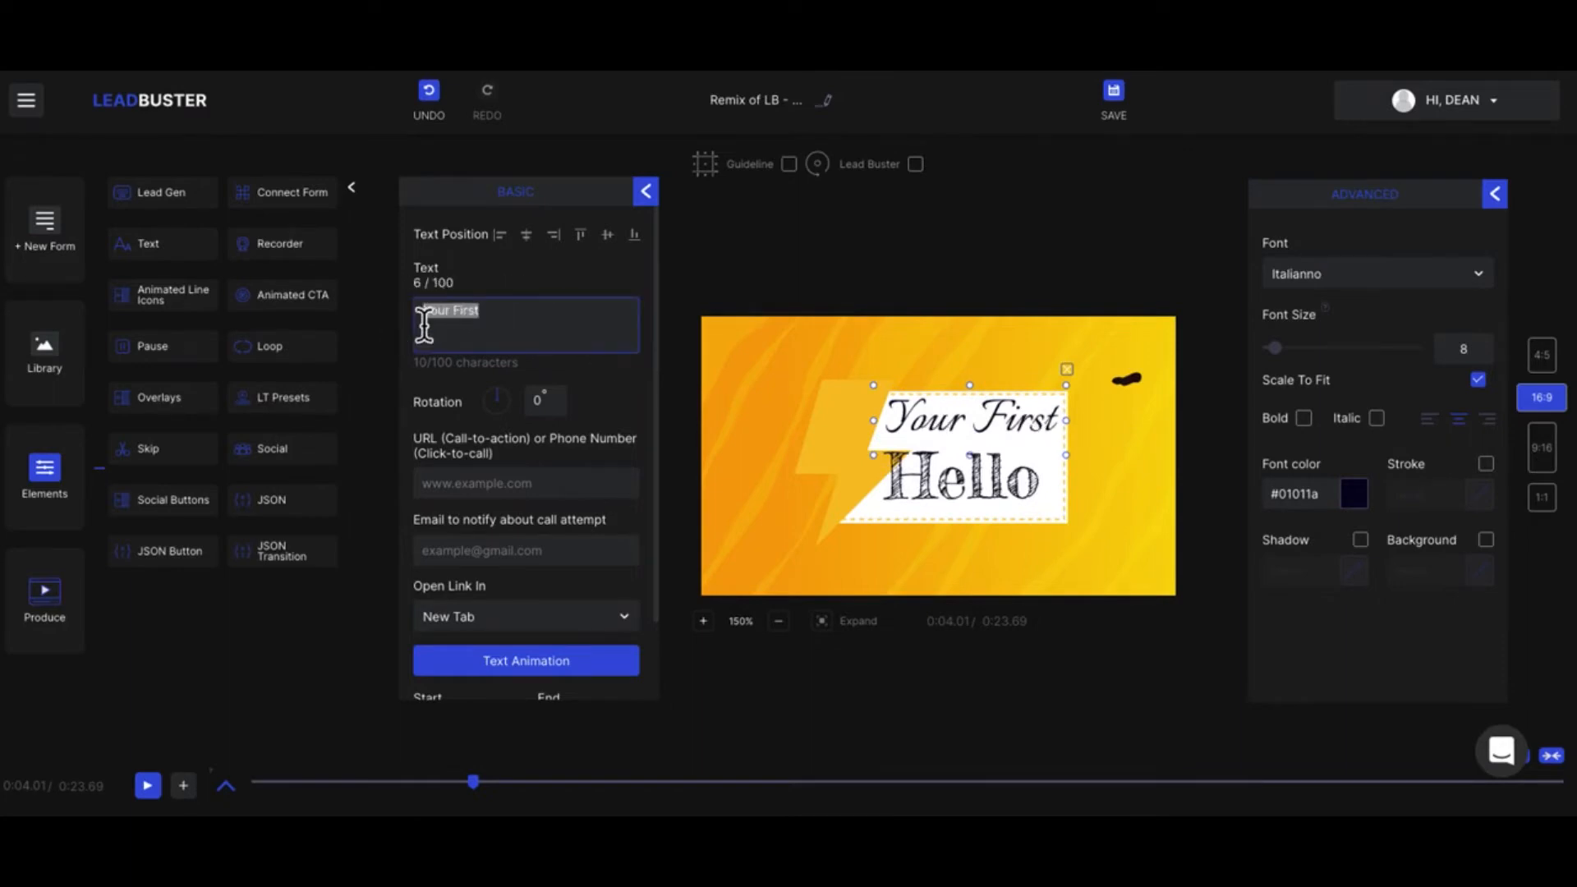
pyautogui.write('Dean')
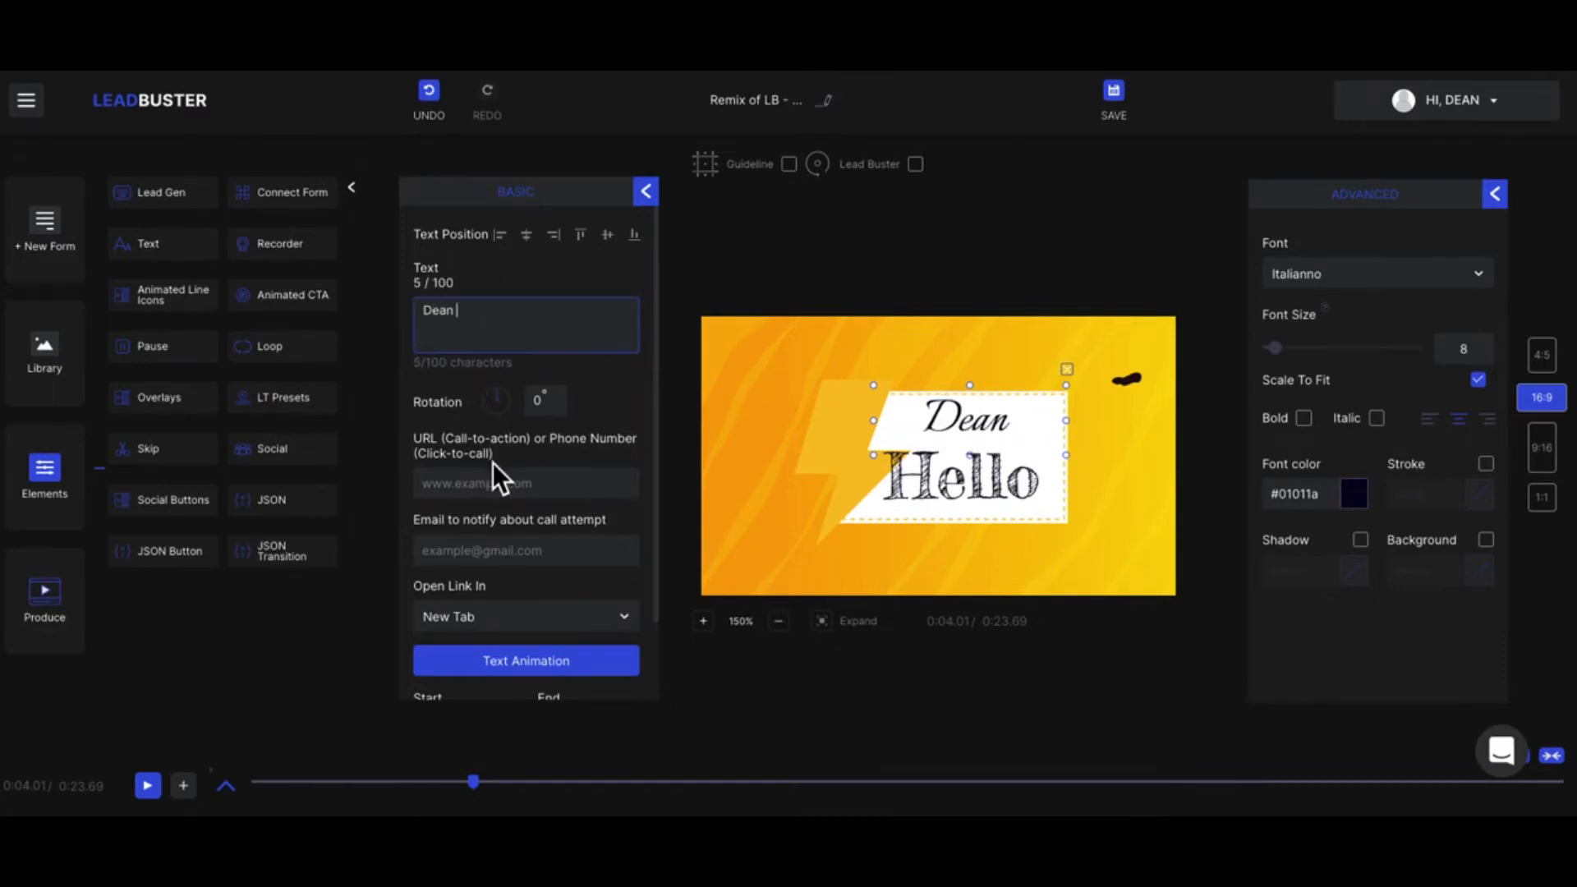
pyautogui.scroll(-2, 497, 477)
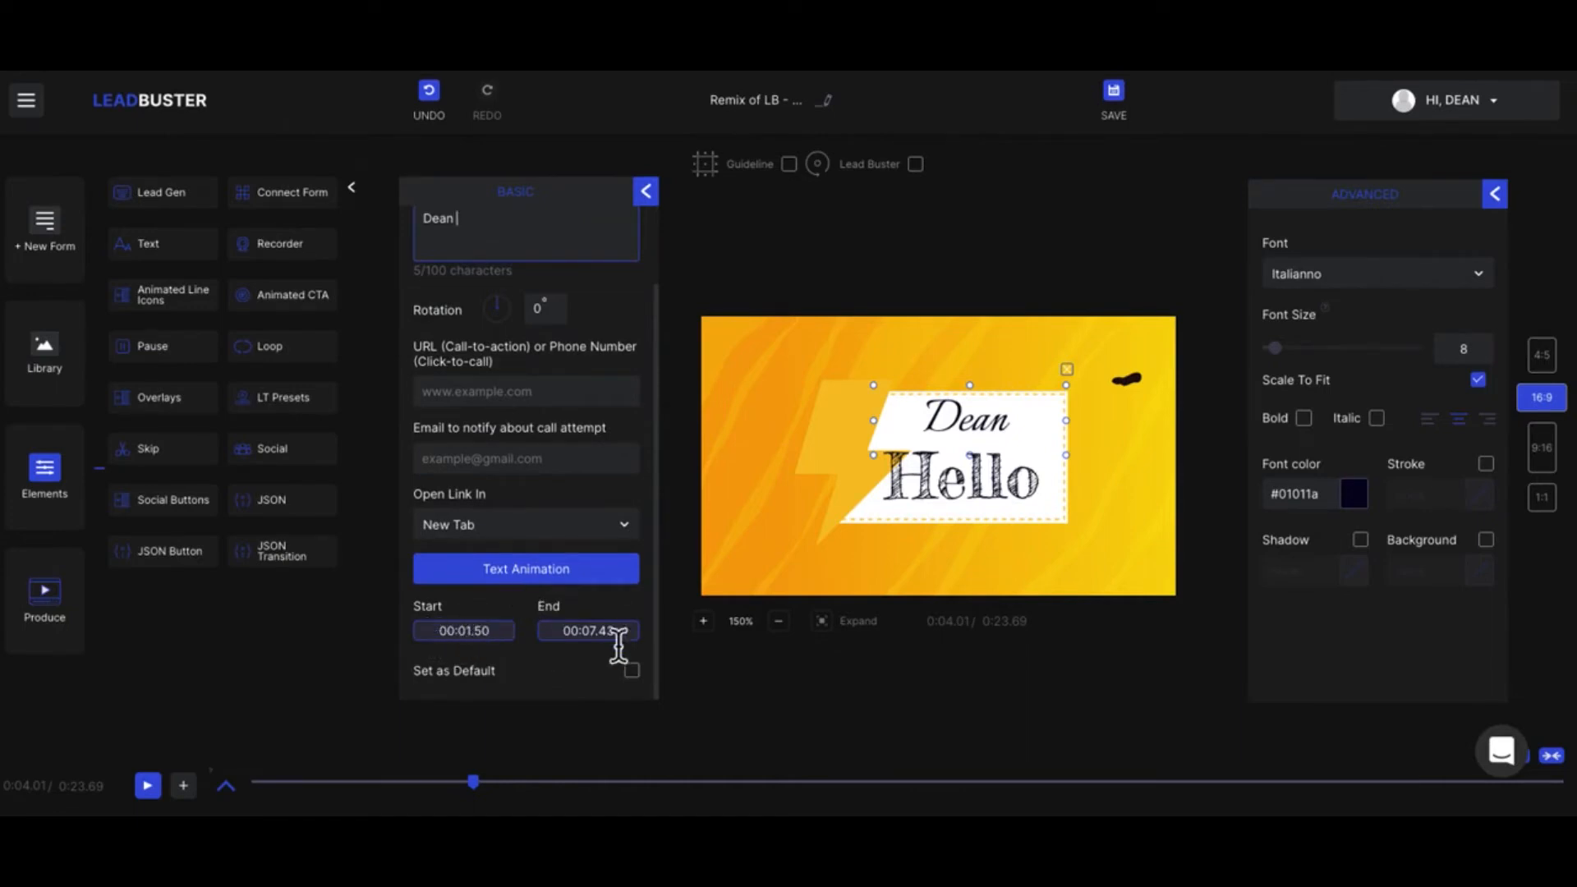
pyautogui.scroll(2, 632, 648)
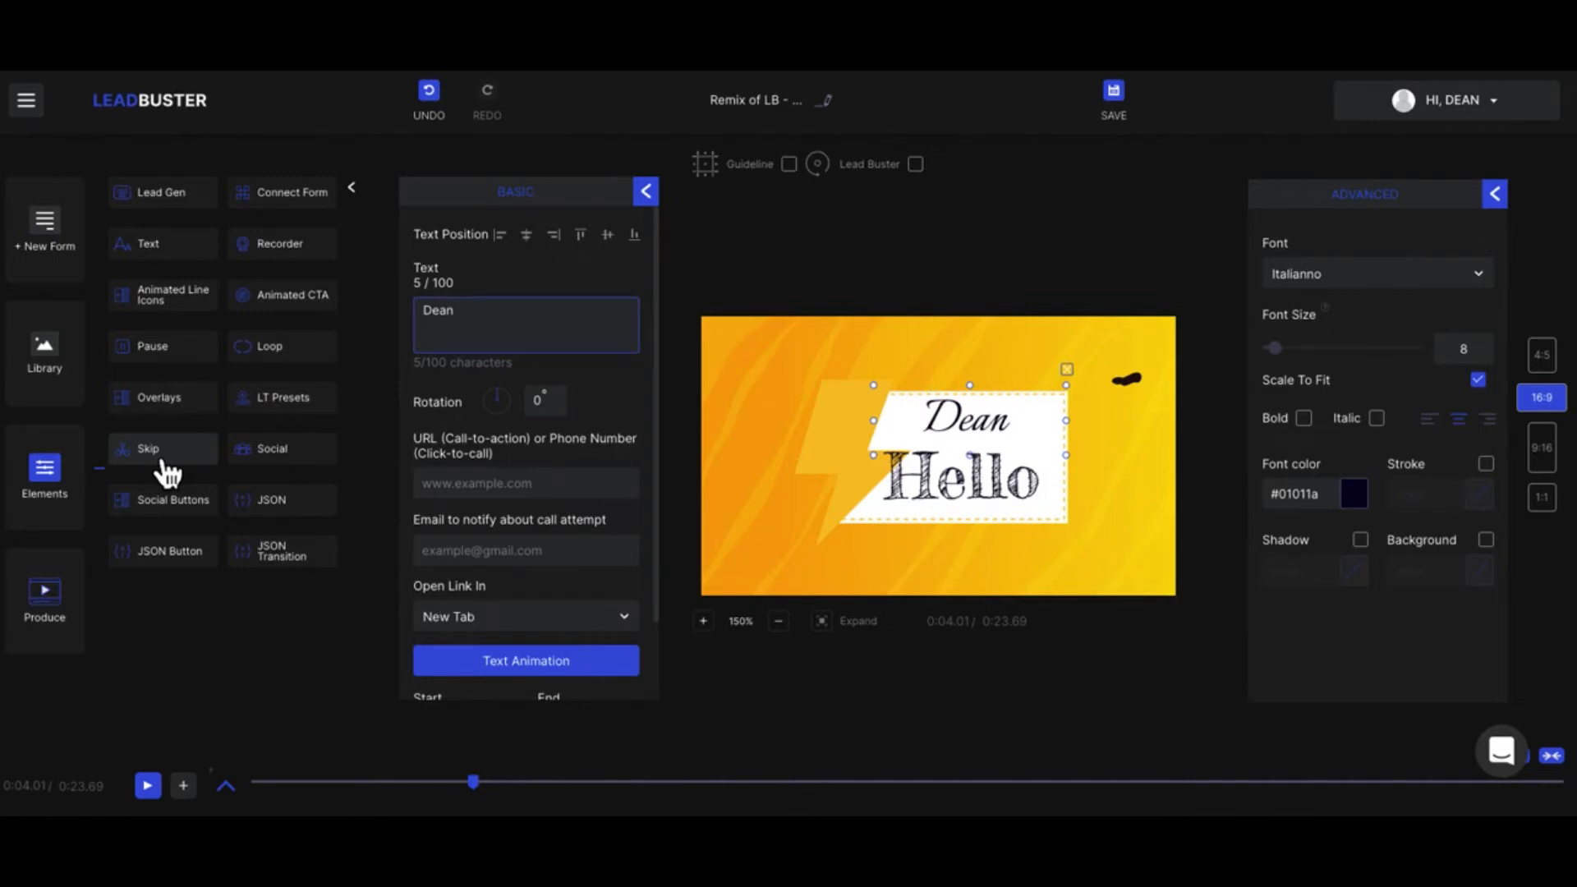
# Step: Add a Facebook Like social element, place it just above the first-name text, and review its plugin types
pyautogui.click(277, 465)
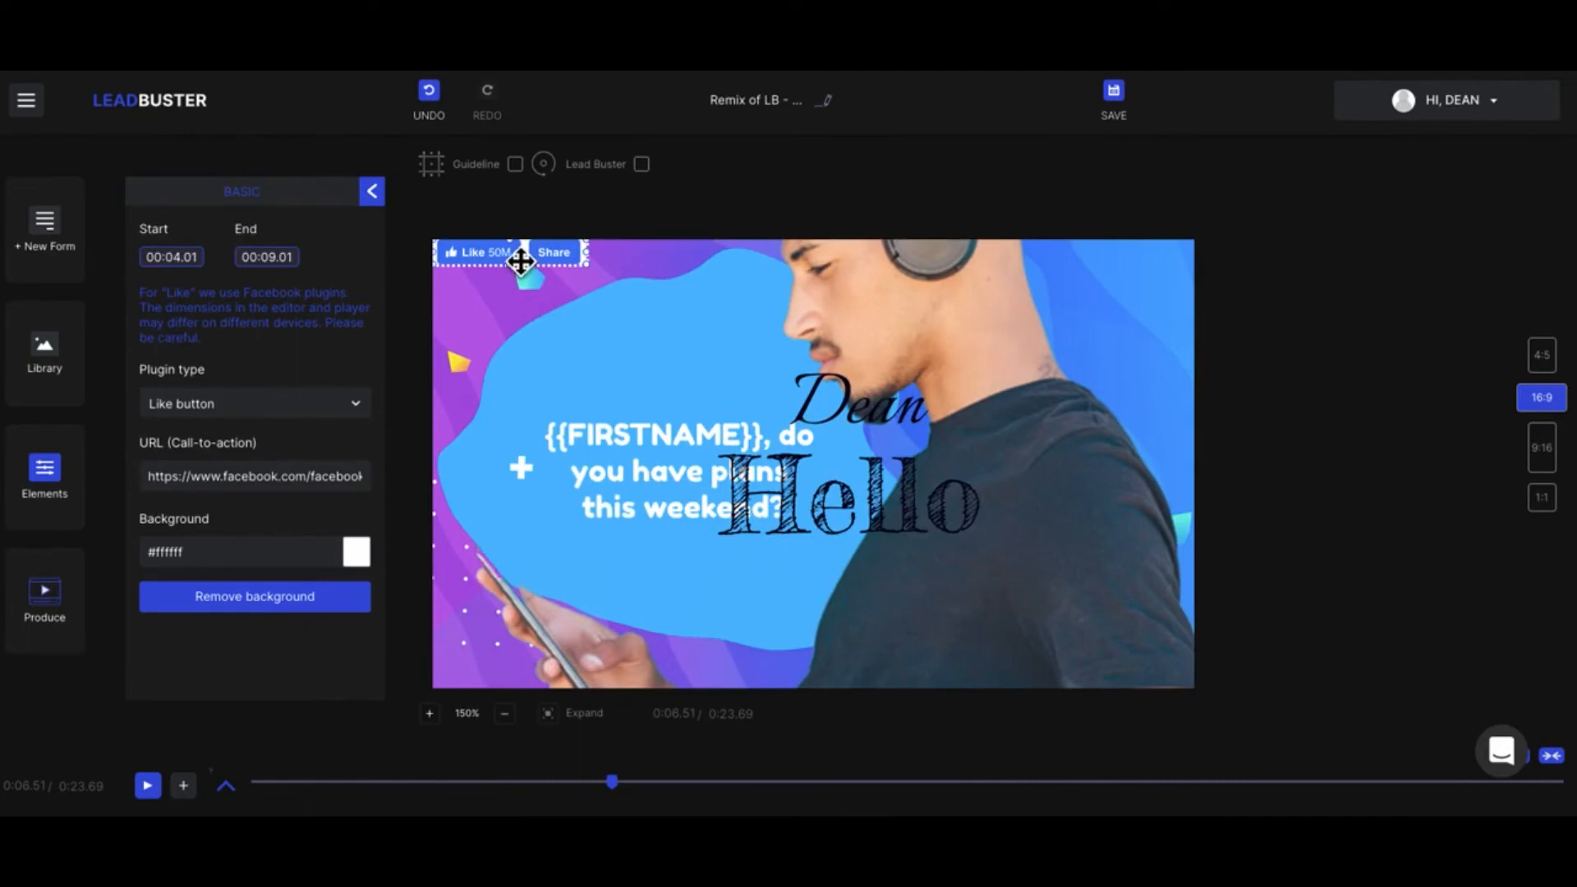
pyautogui.moveTo(566, 293); pyautogui.dragTo(846, 394)
pyautogui.click(312, 414)
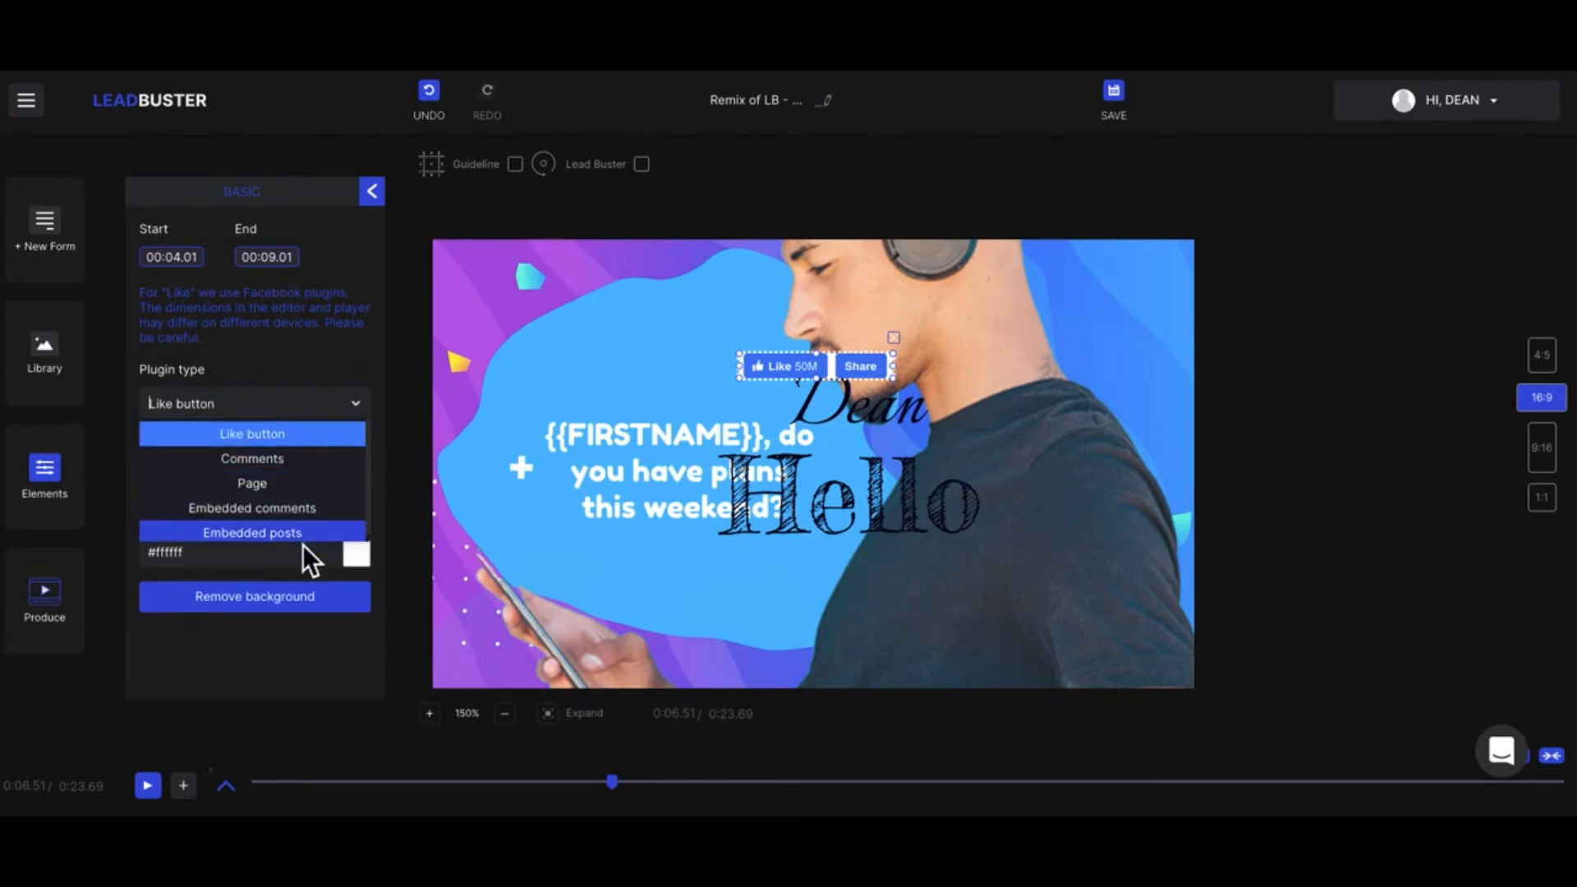
pyautogui.click(353, 408)
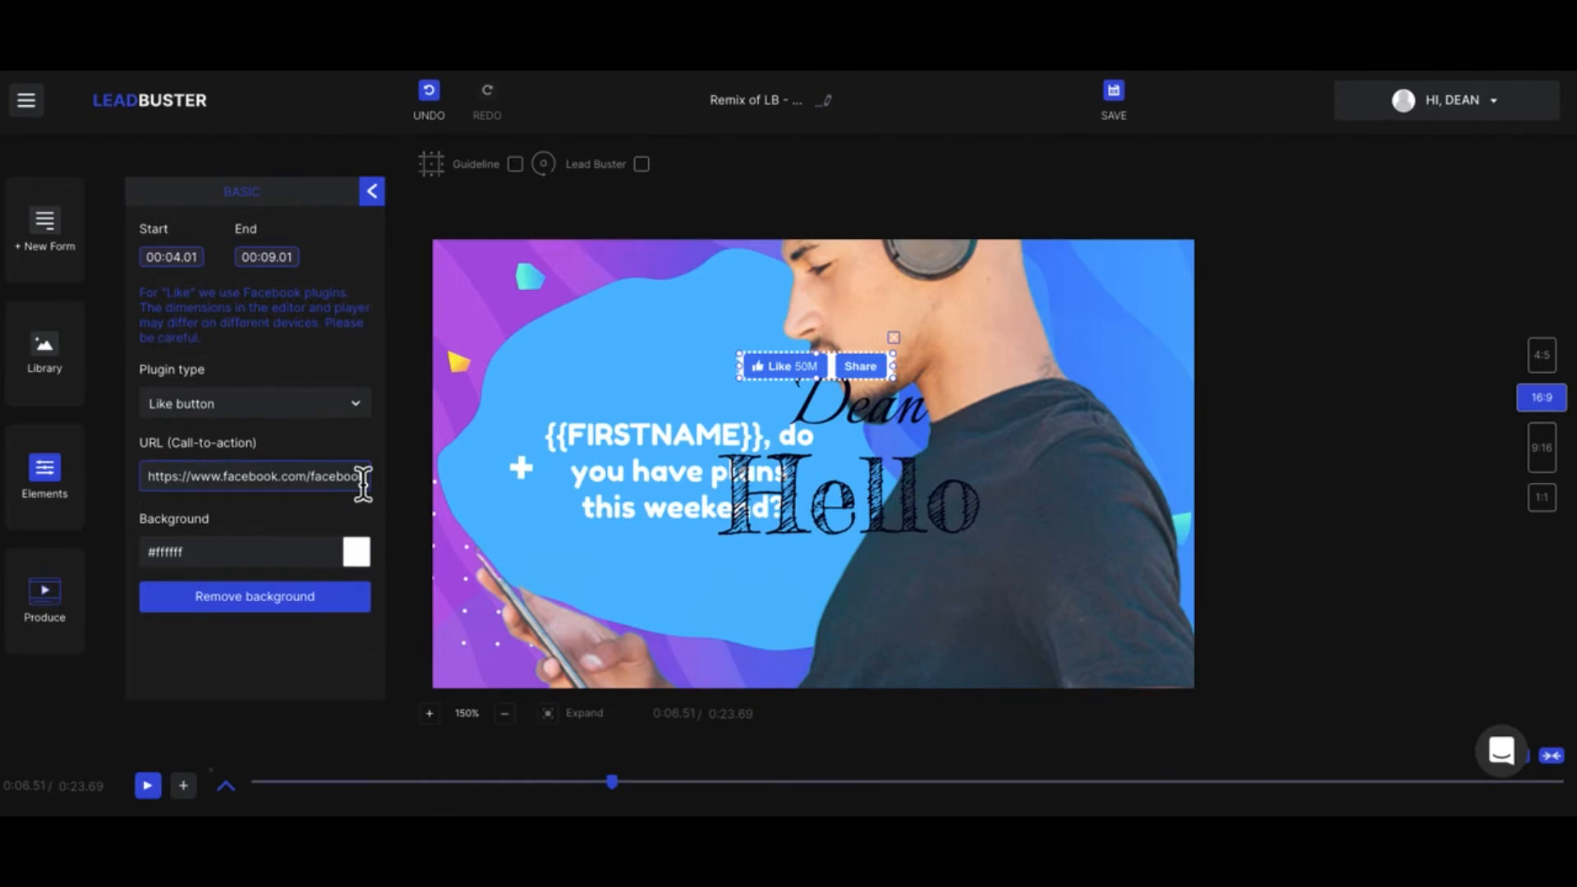
pyautogui.click(372, 191)
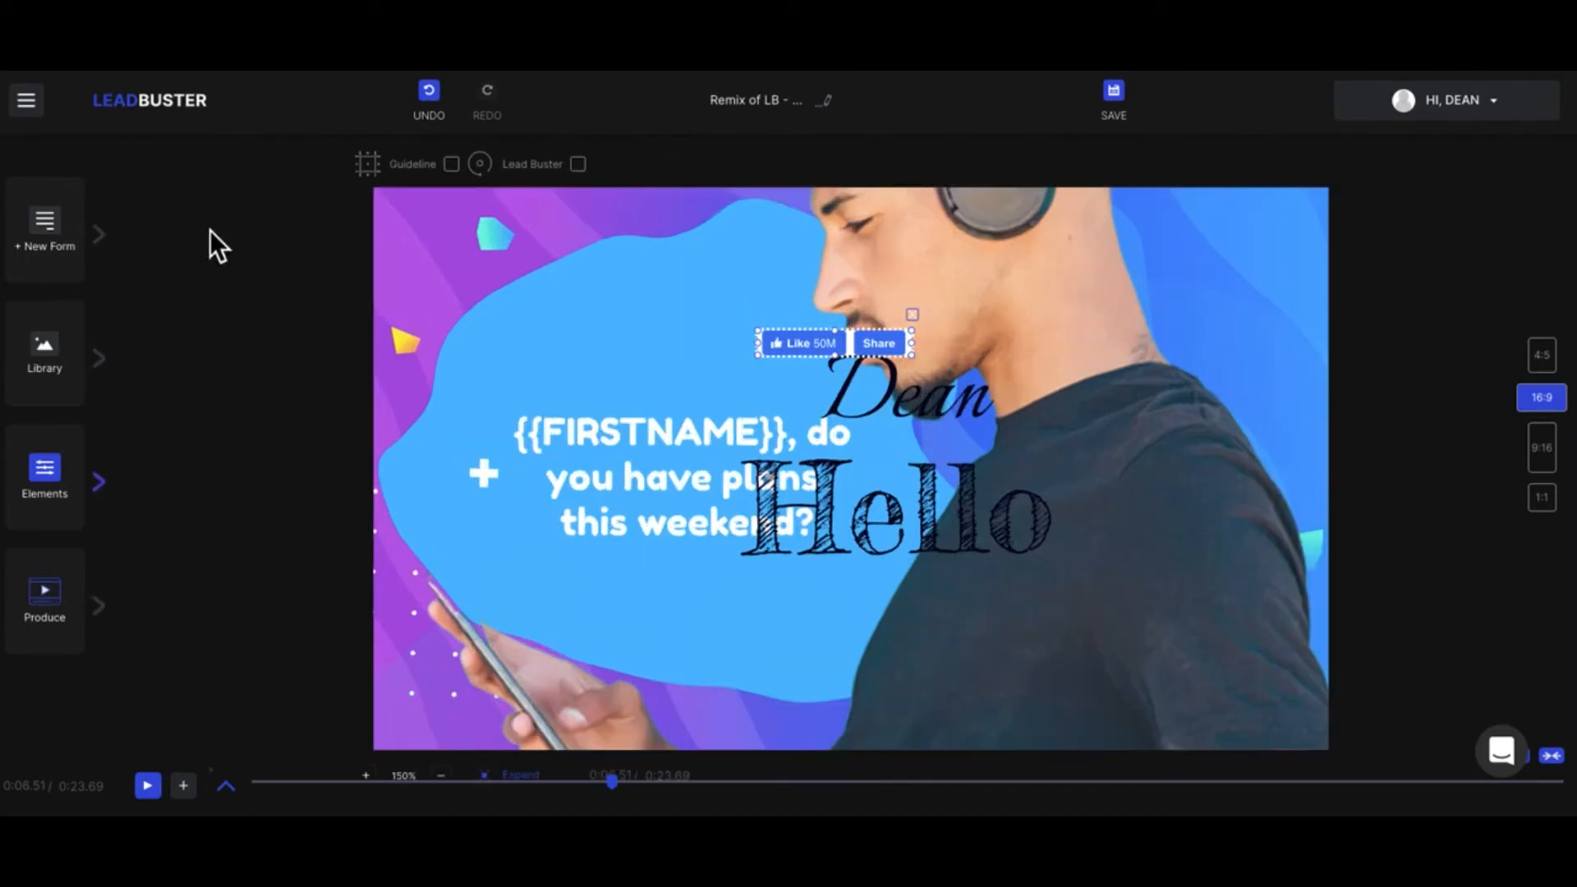
# Step: Add the Youtube 04 social button to the video and move it up over the Like and Share buttons
pyautogui.click(100, 483)
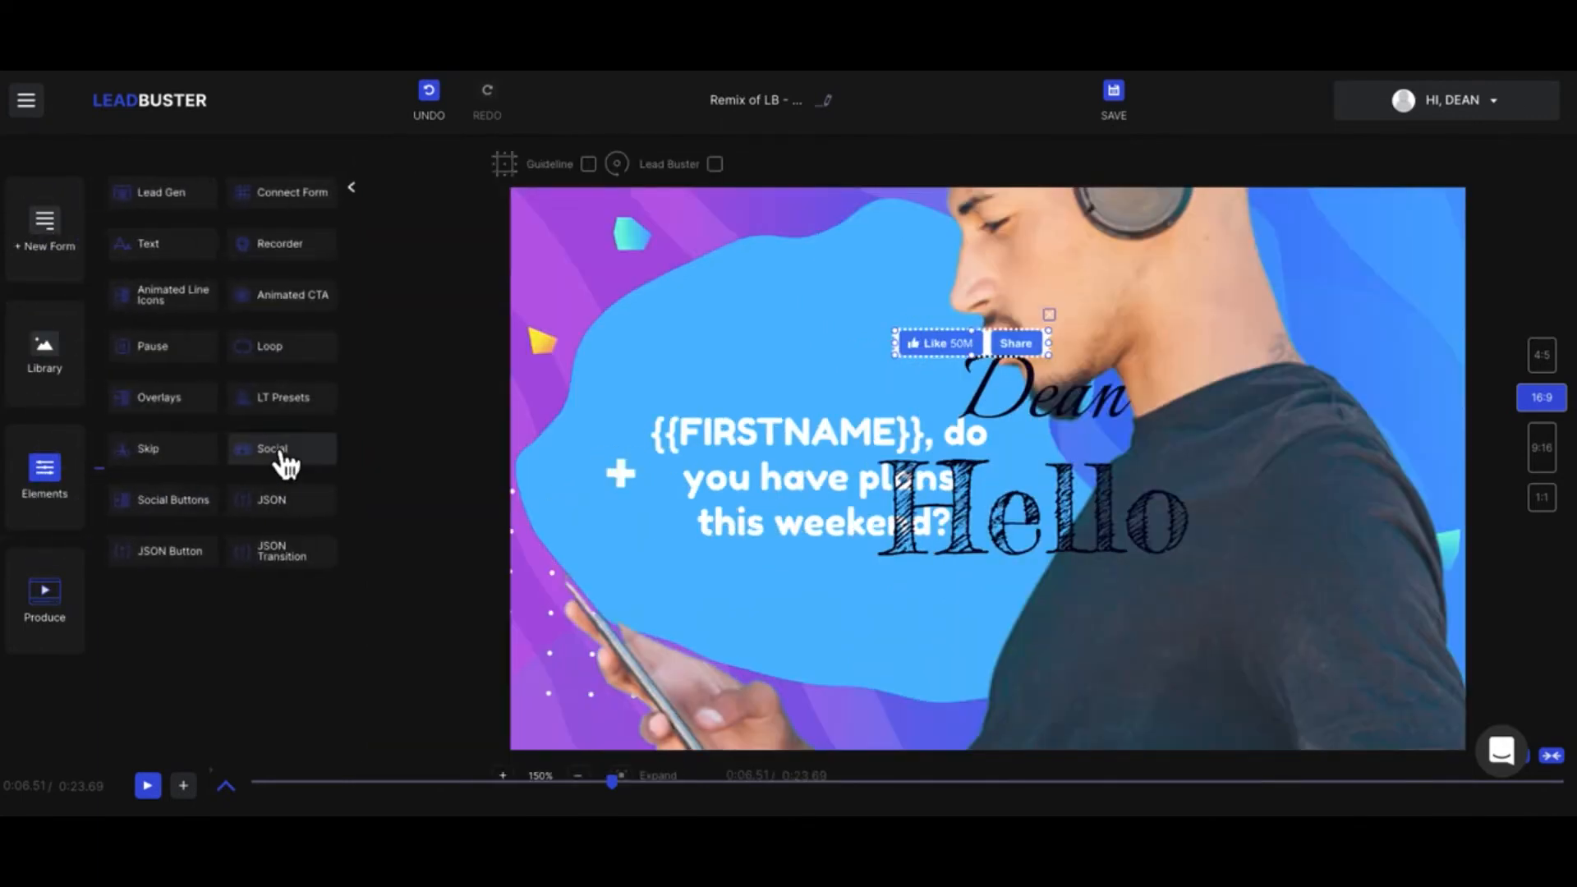
pyautogui.click(164, 506)
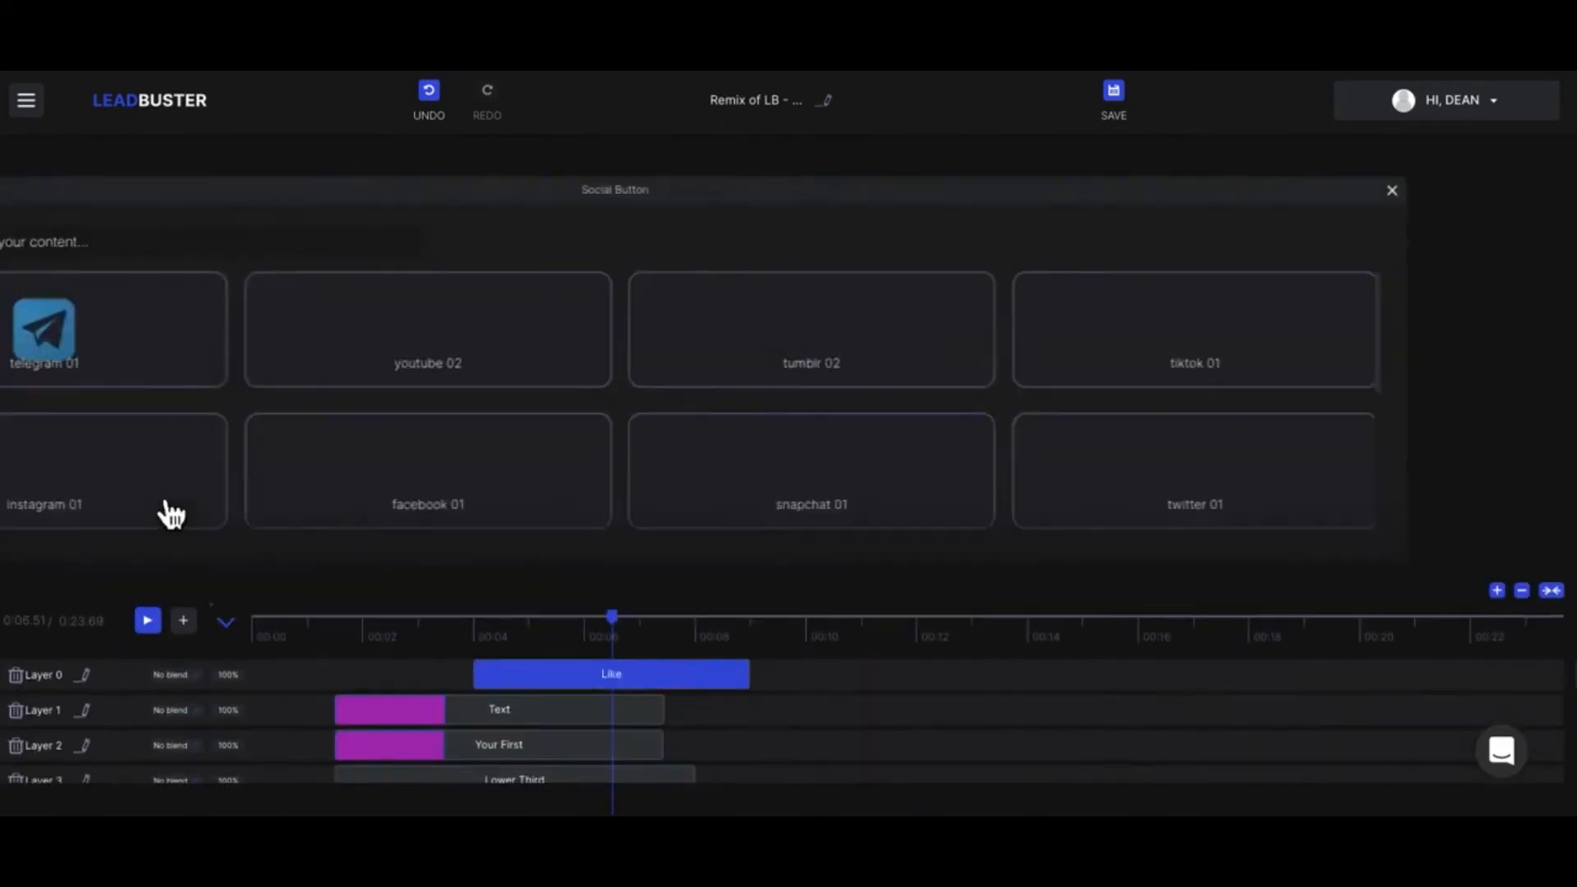
pyautogui.scroll(-5, 725, 427)
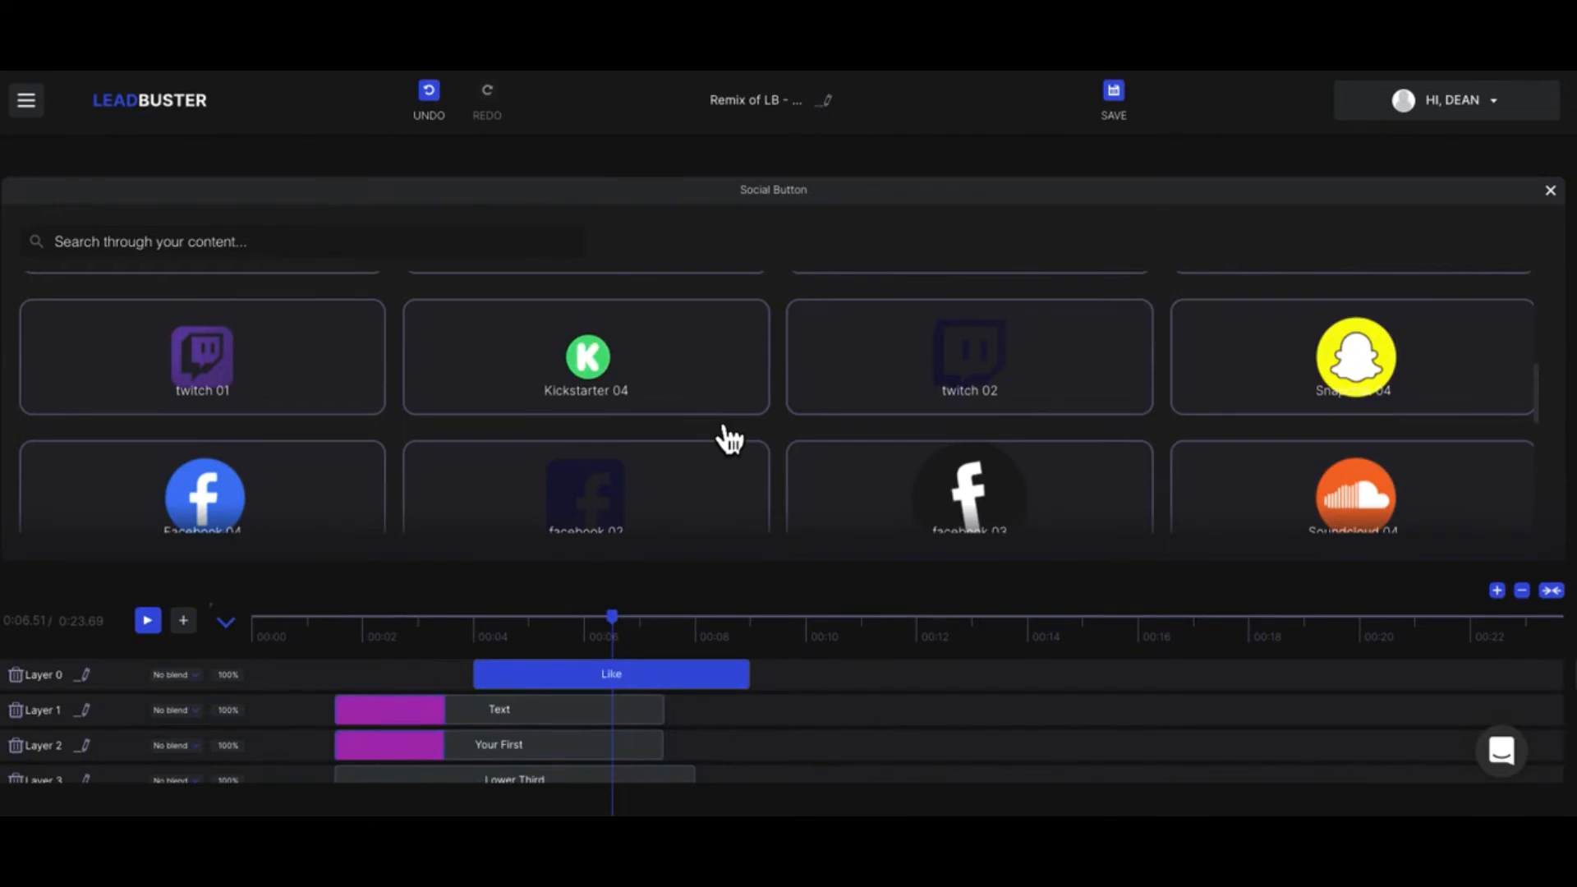
pyautogui.scroll(-3, 729, 436)
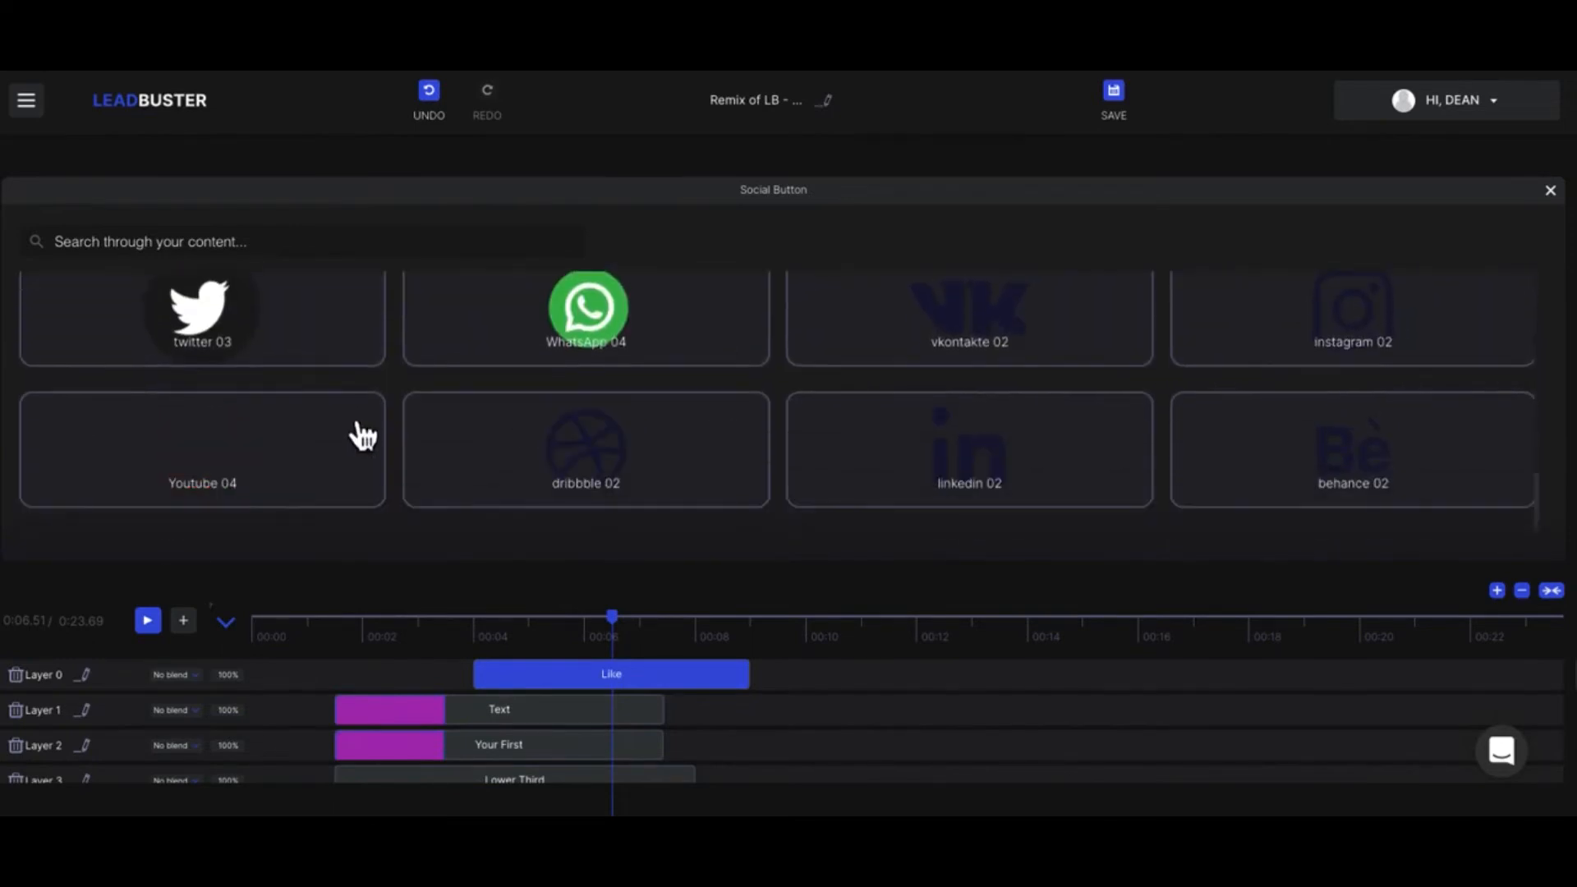
pyautogui.click(324, 457)
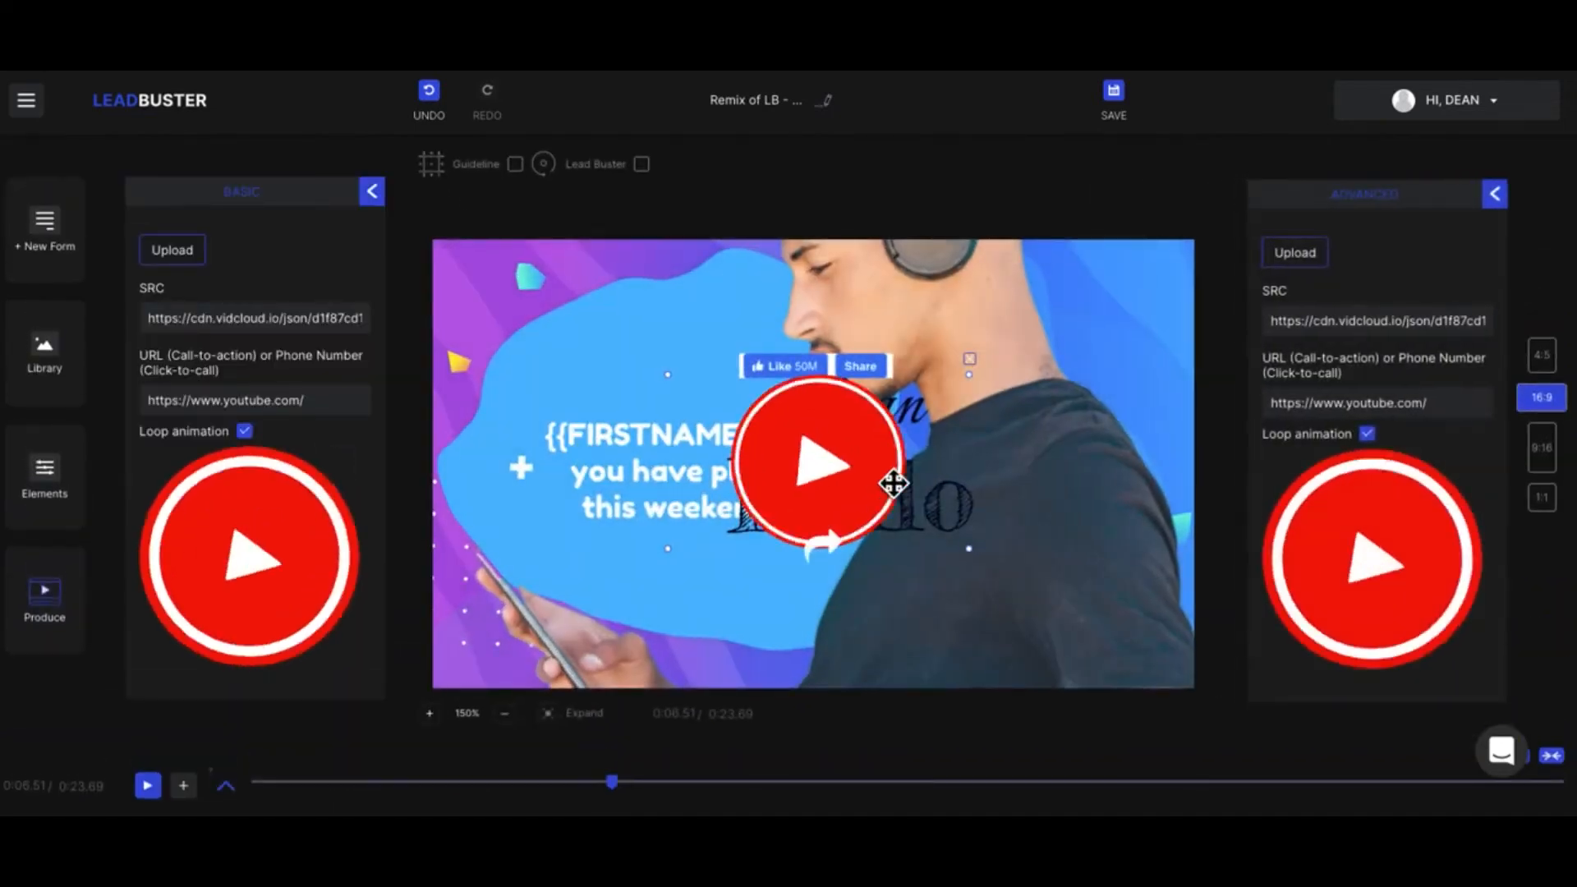
pyautogui.moveTo(852, 485); pyautogui.dragTo(851, 386)
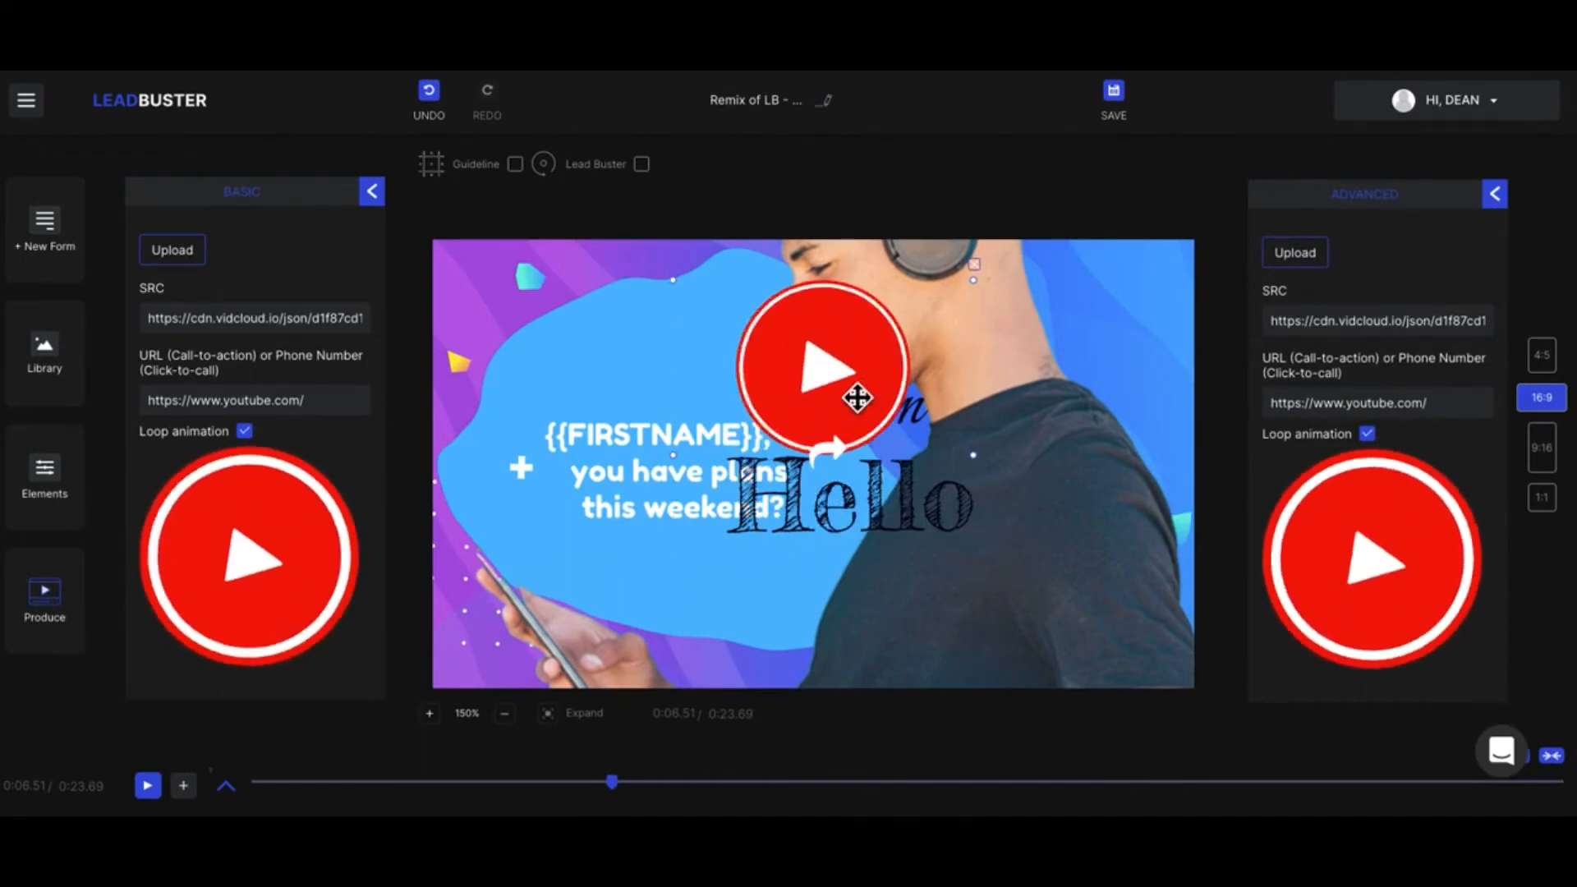
pyautogui.click(232, 400)
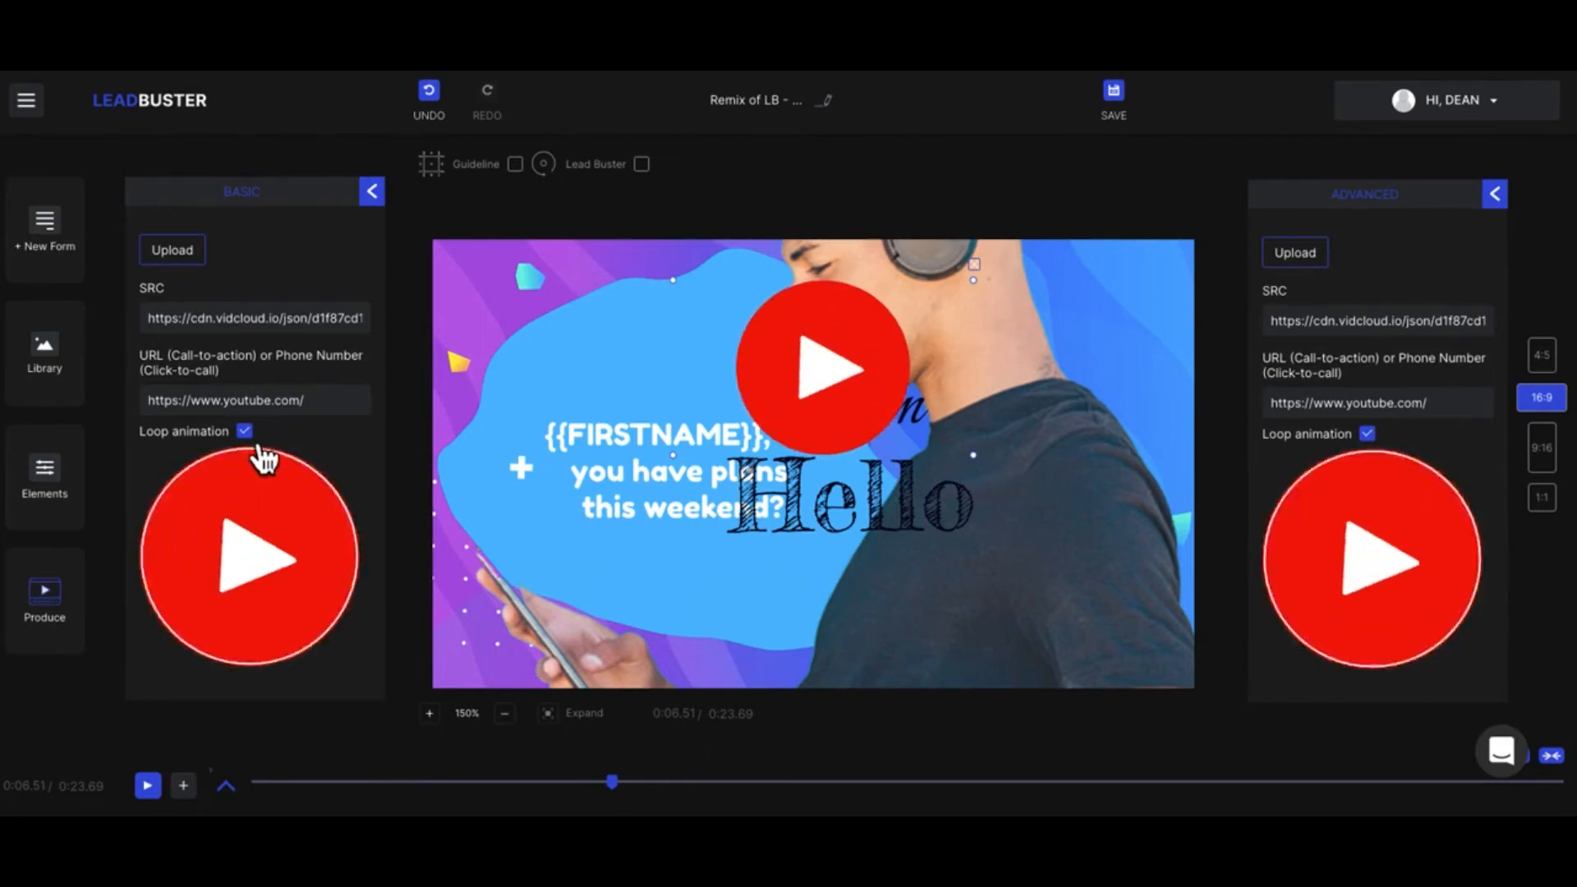
pyautogui.click(374, 193)
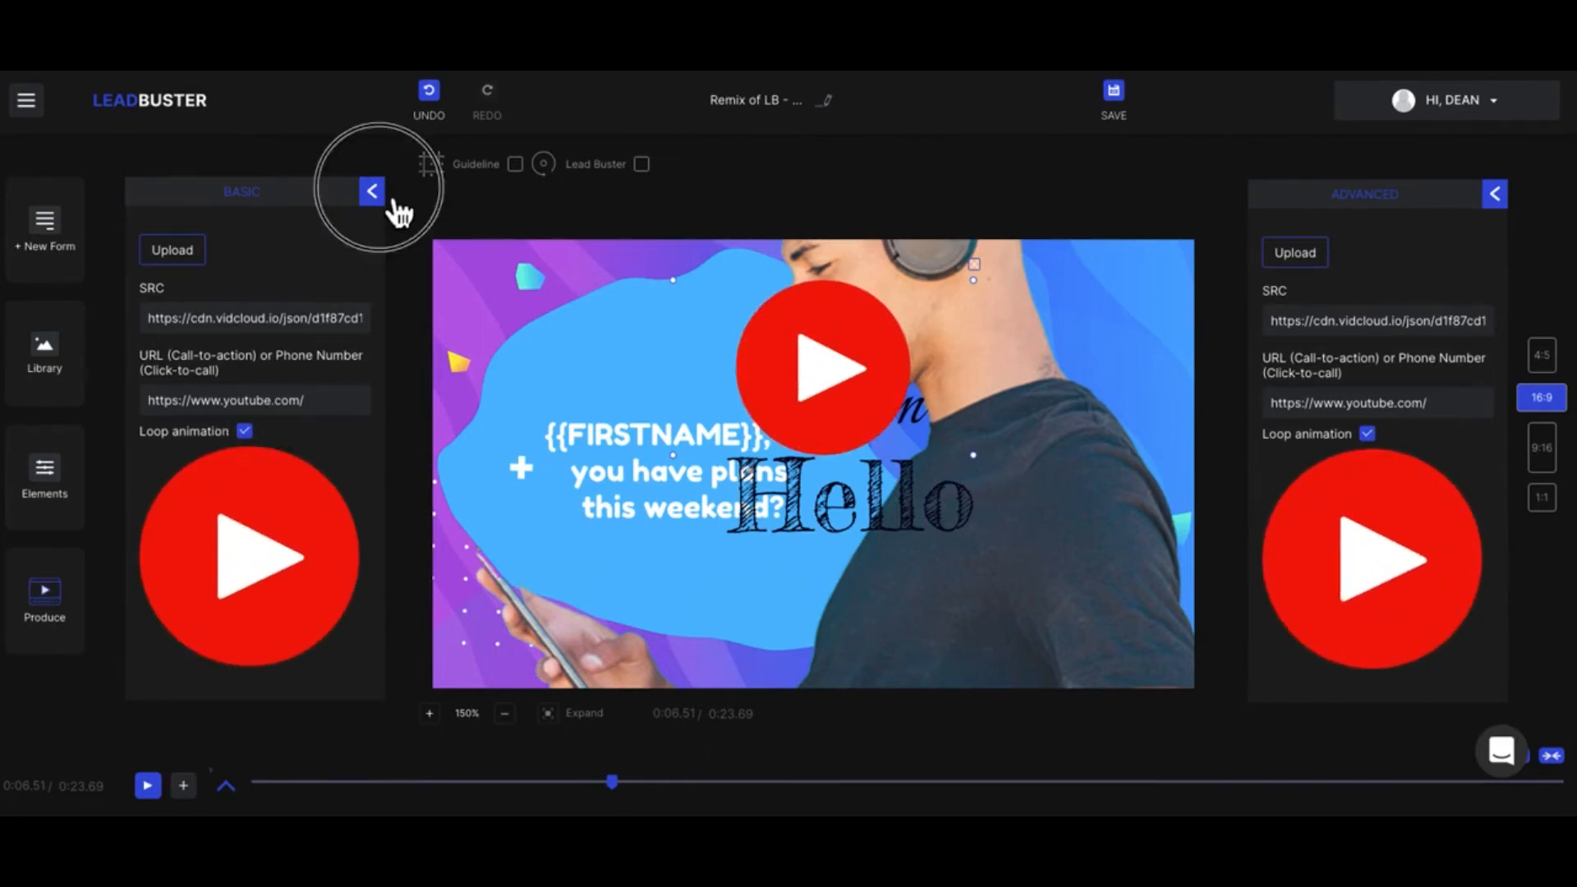
pyautogui.click(848, 409)
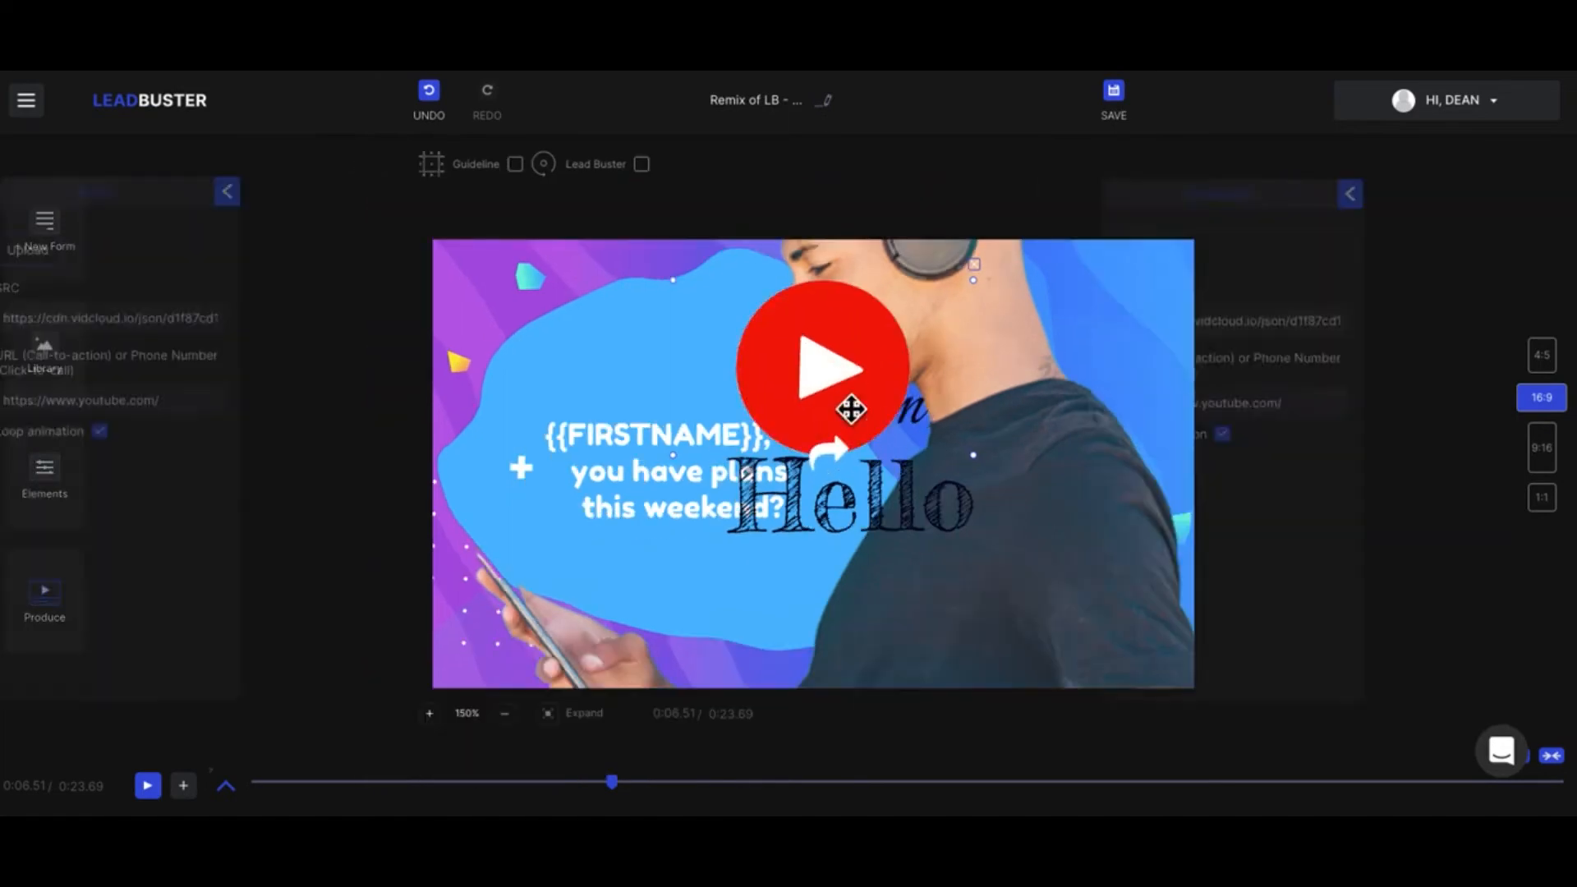
# Step: Try the Multiply, Screen and Overlay blend modes on the YouTube button's layer
pyautogui.click(222, 786)
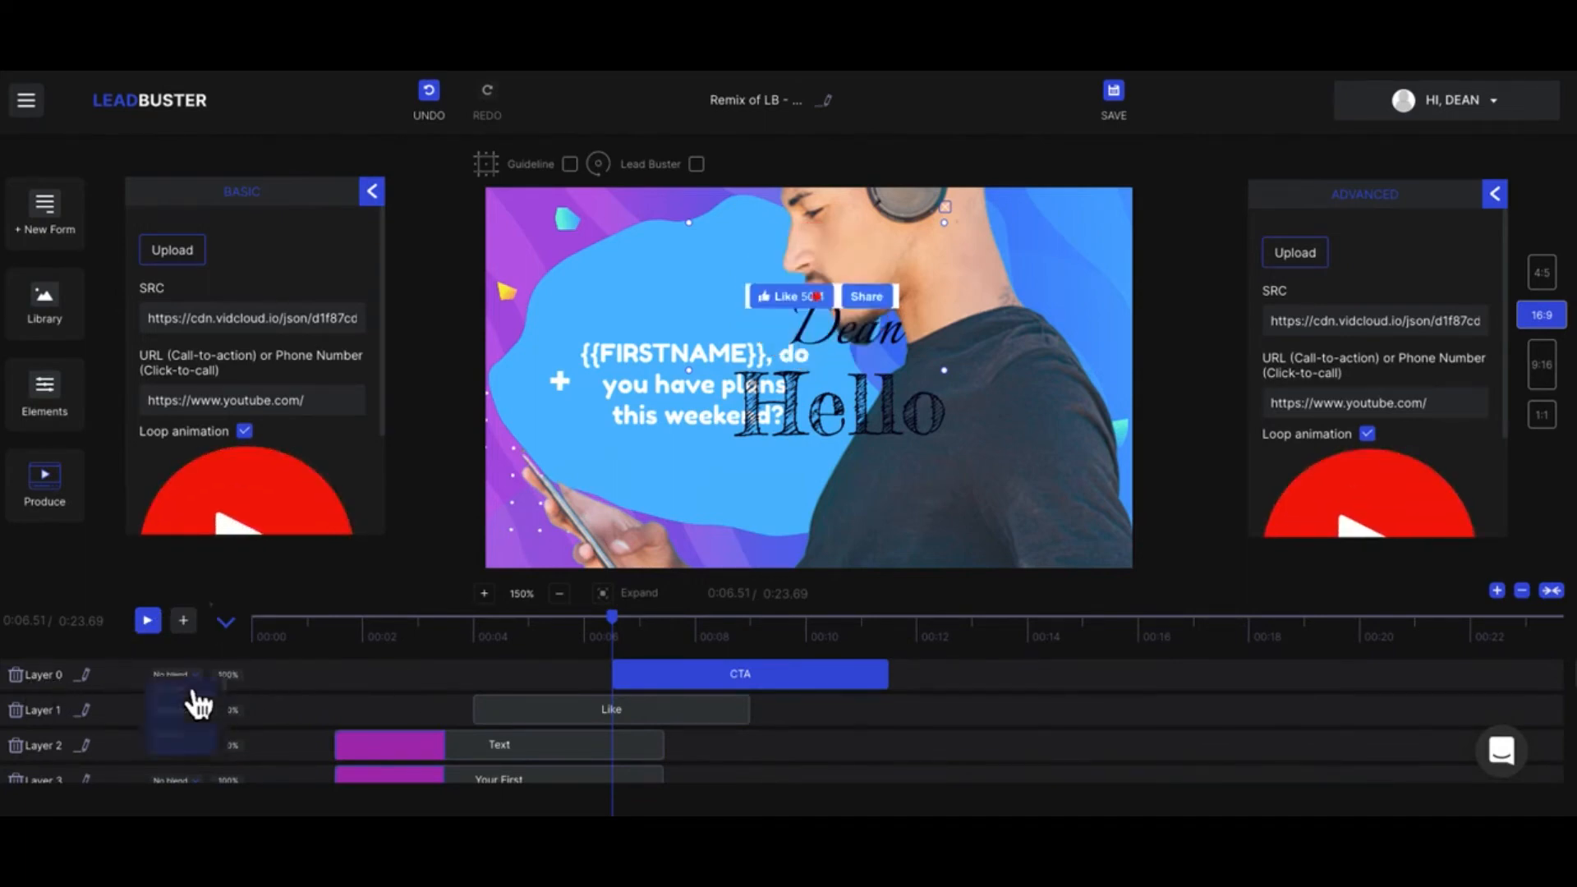
pyautogui.click(193, 691)
pyautogui.click(184, 729)
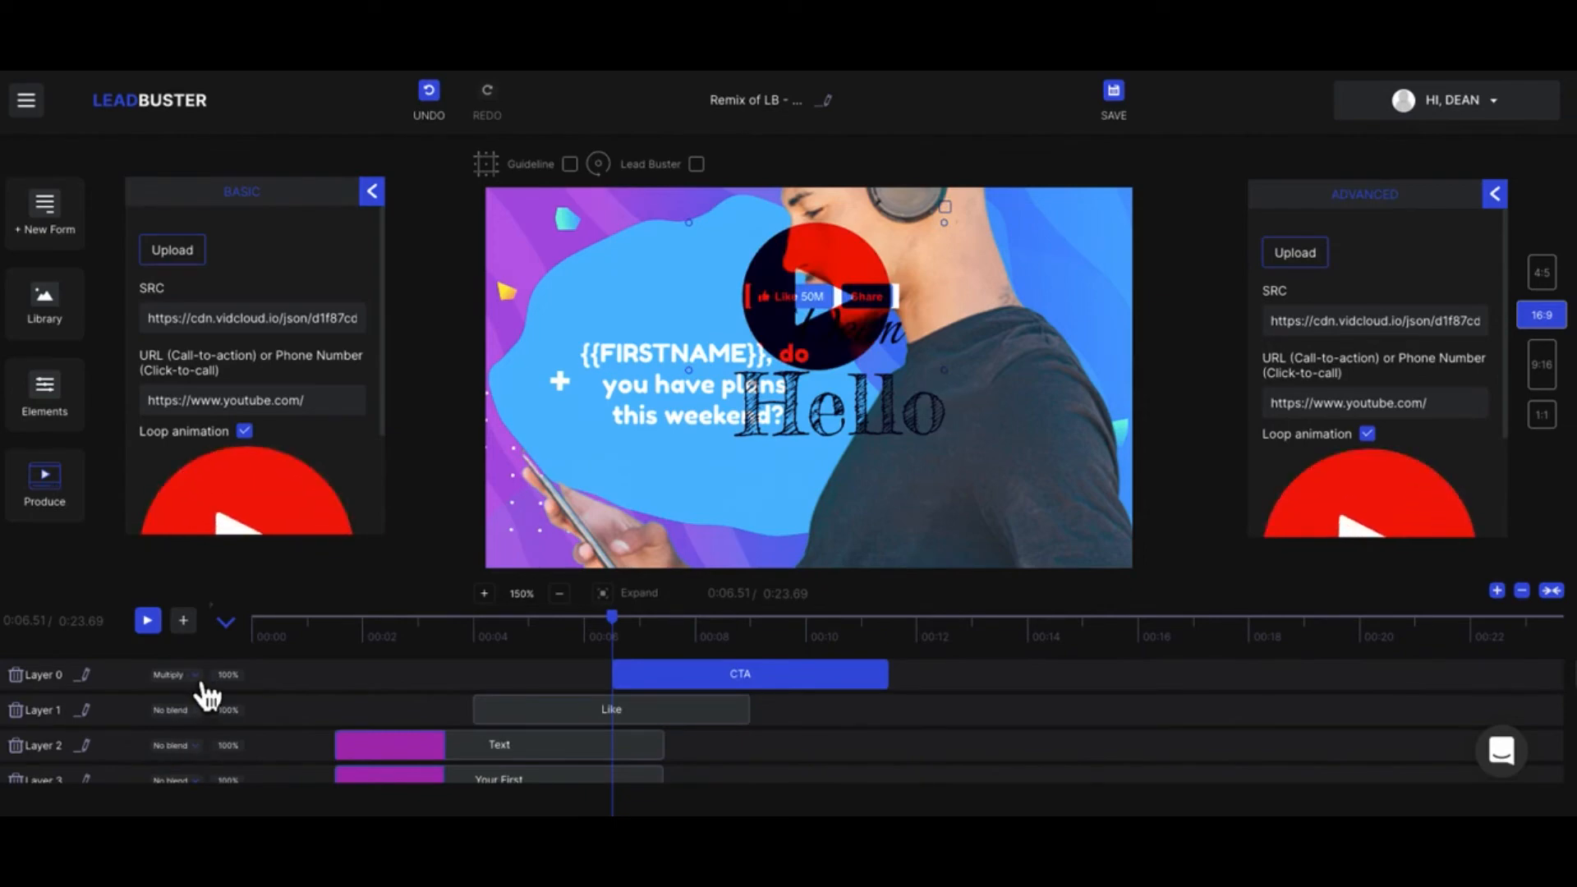
pyautogui.click(197, 678)
pyautogui.click(200, 760)
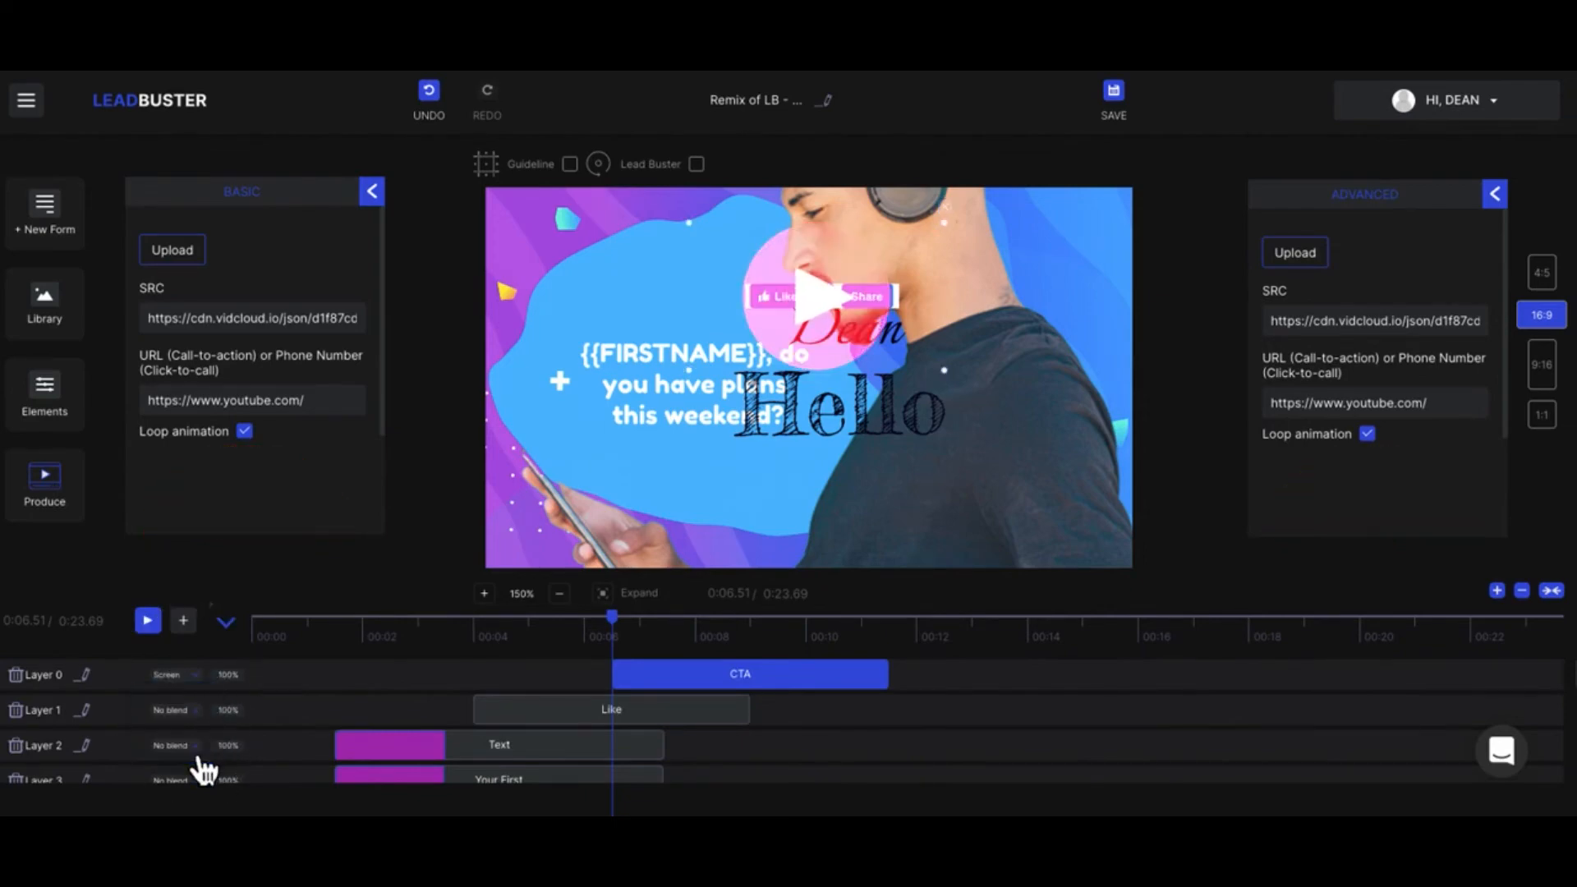
pyautogui.click(177, 675)
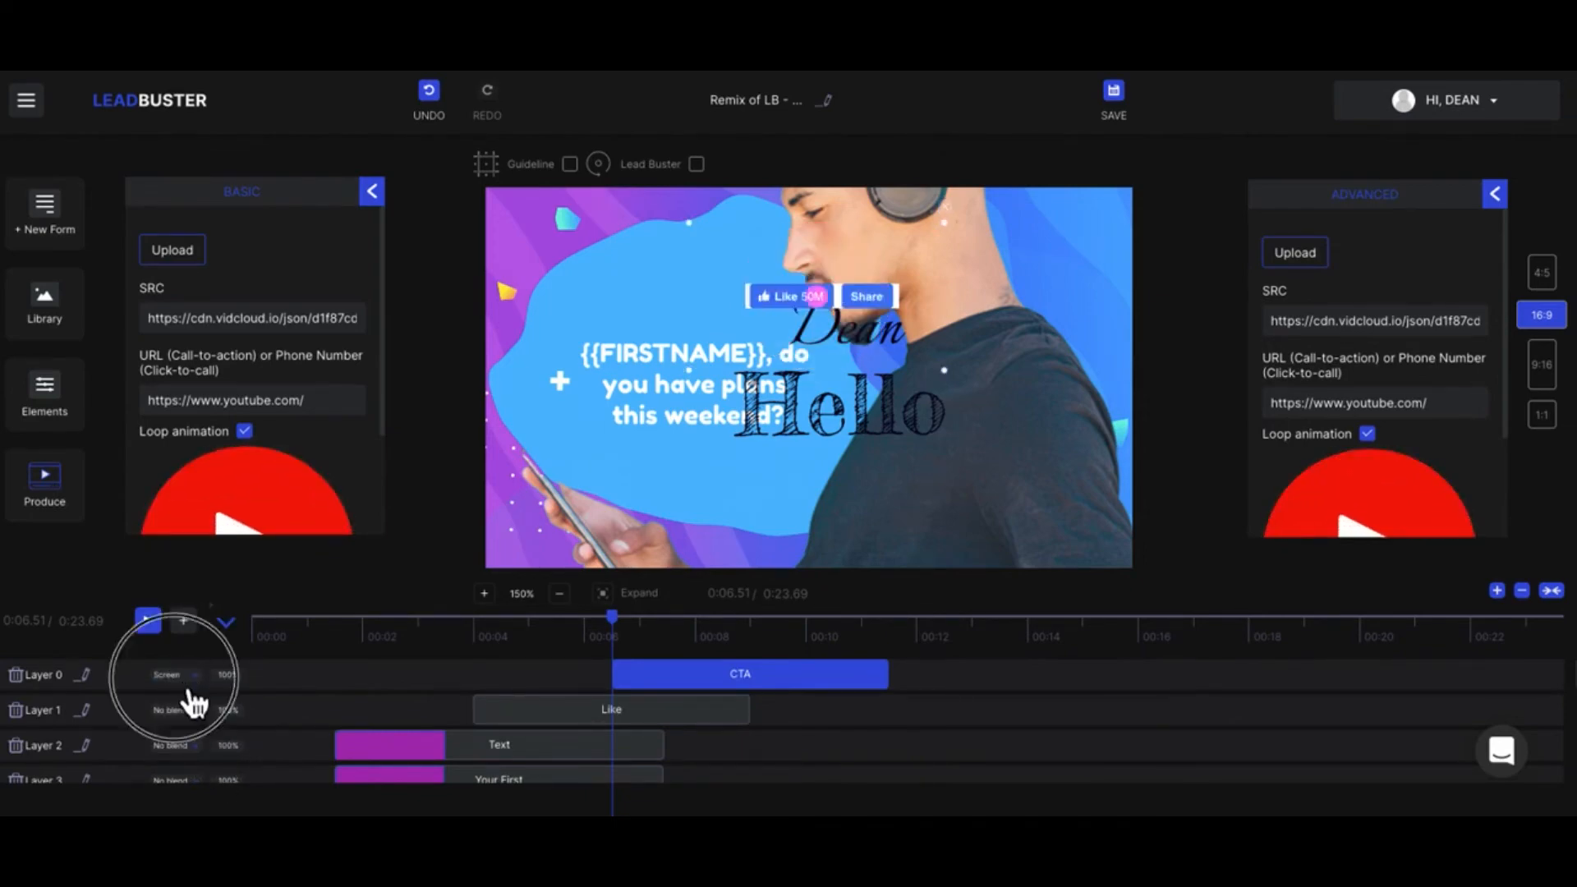
pyautogui.scroll(-2, 189, 754)
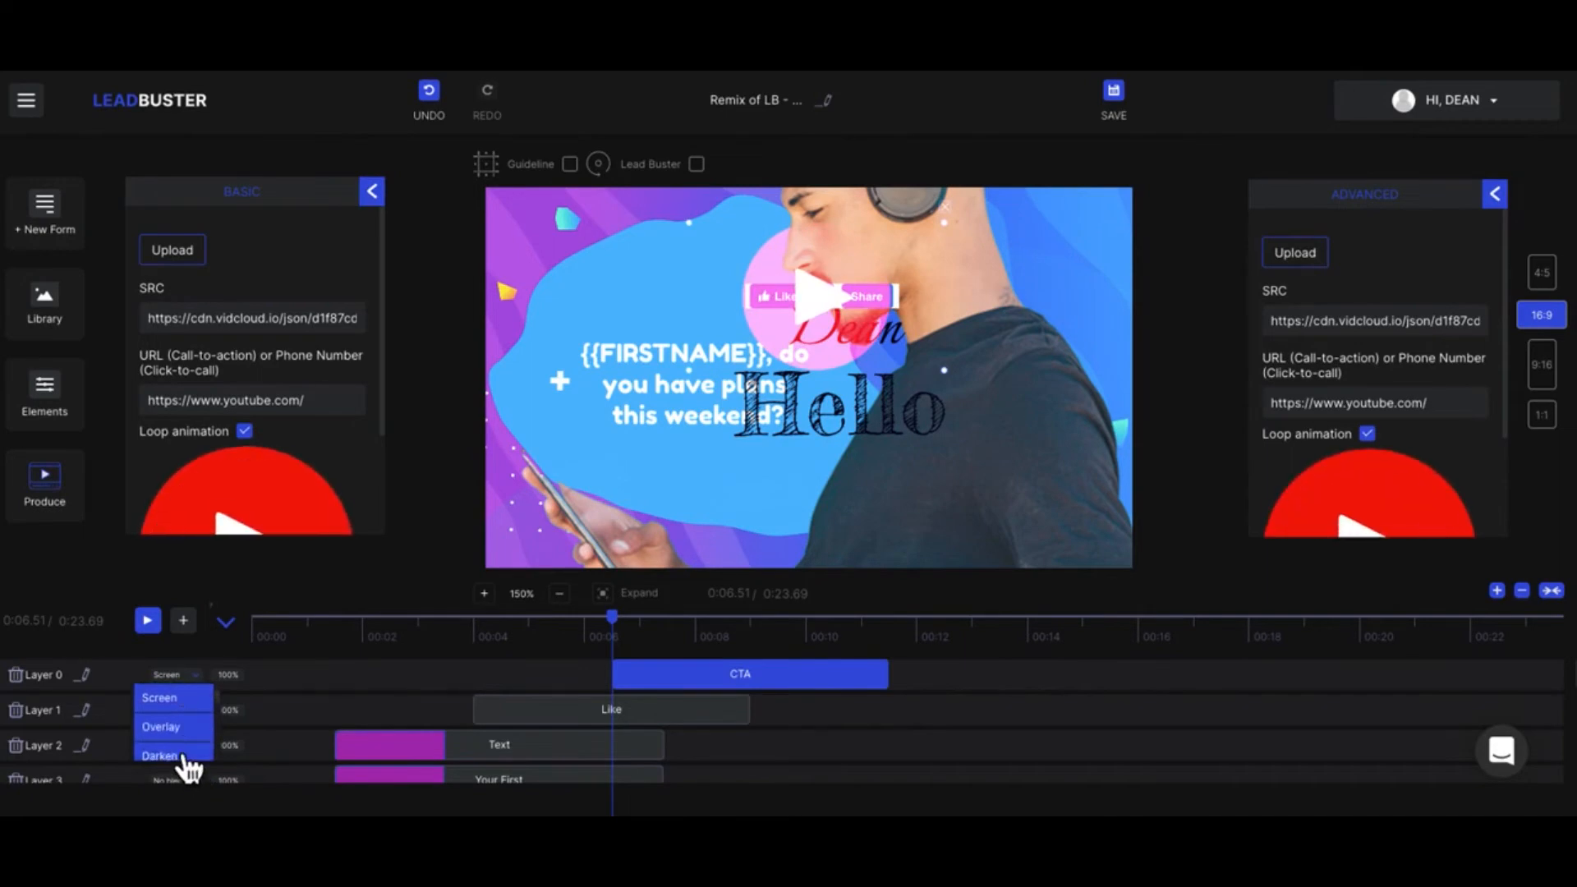
pyautogui.click(168, 728)
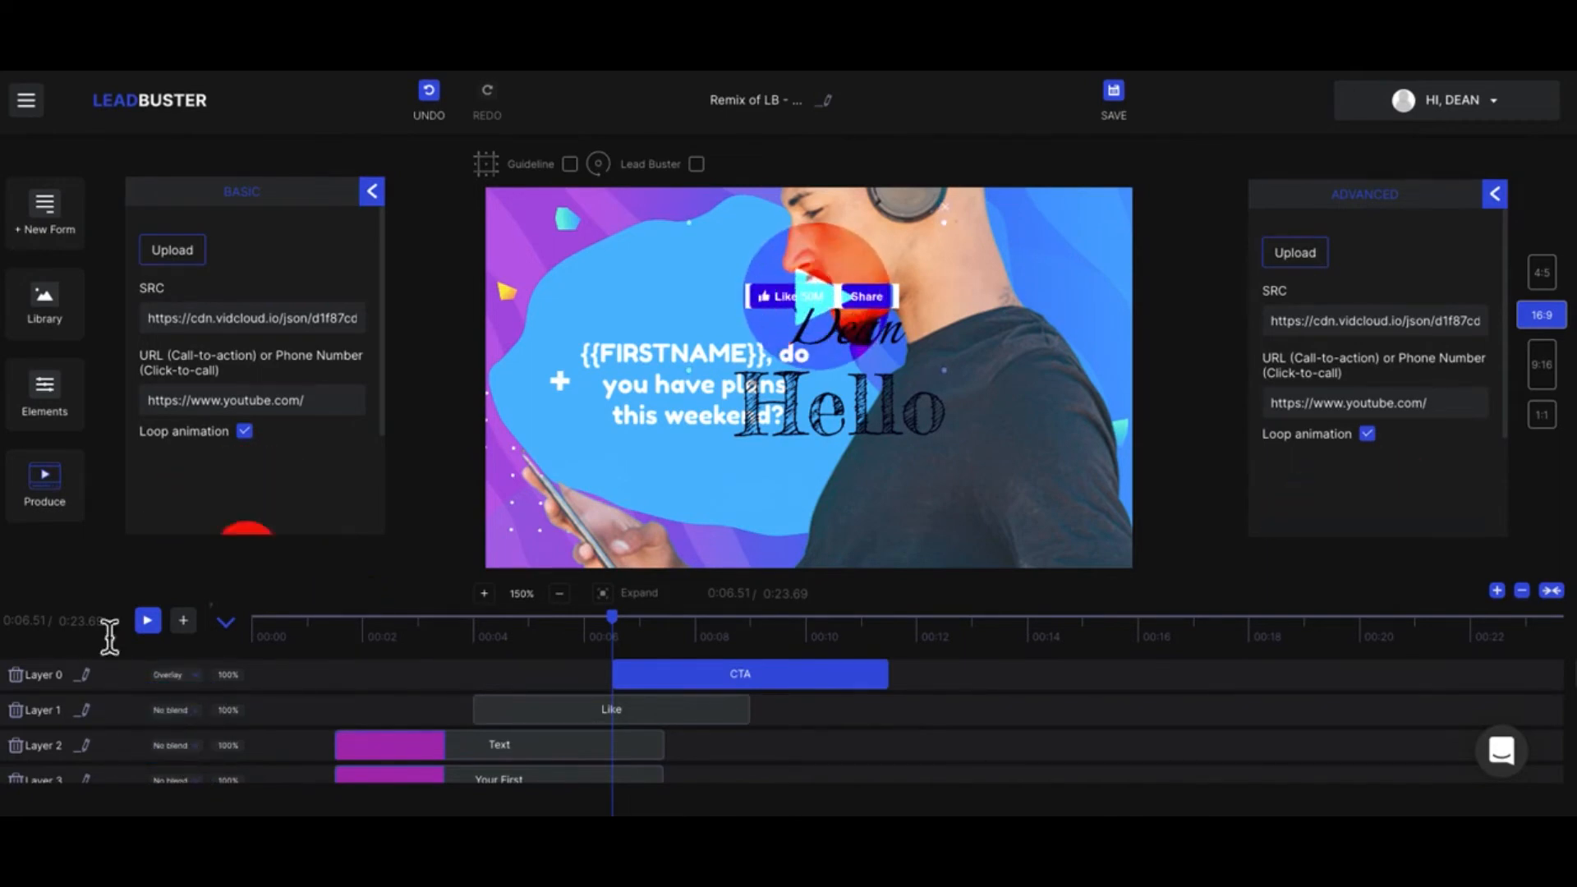
# Step: Delete the YouTube button layer and the Facebook Like layer from the timeline
pyautogui.click(16, 675)
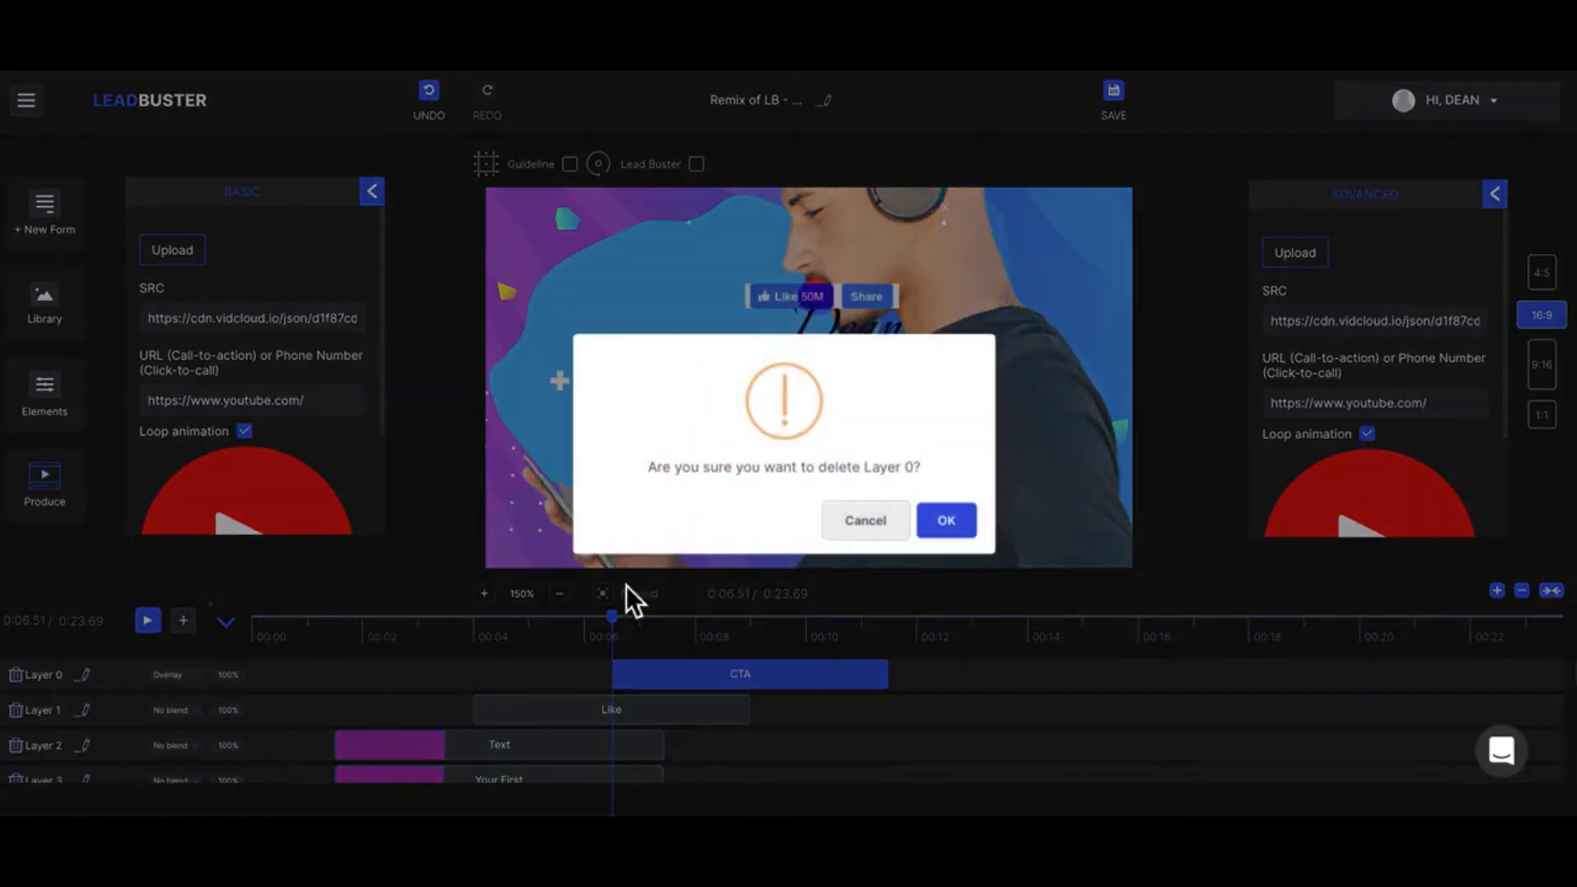
pyautogui.click(974, 521)
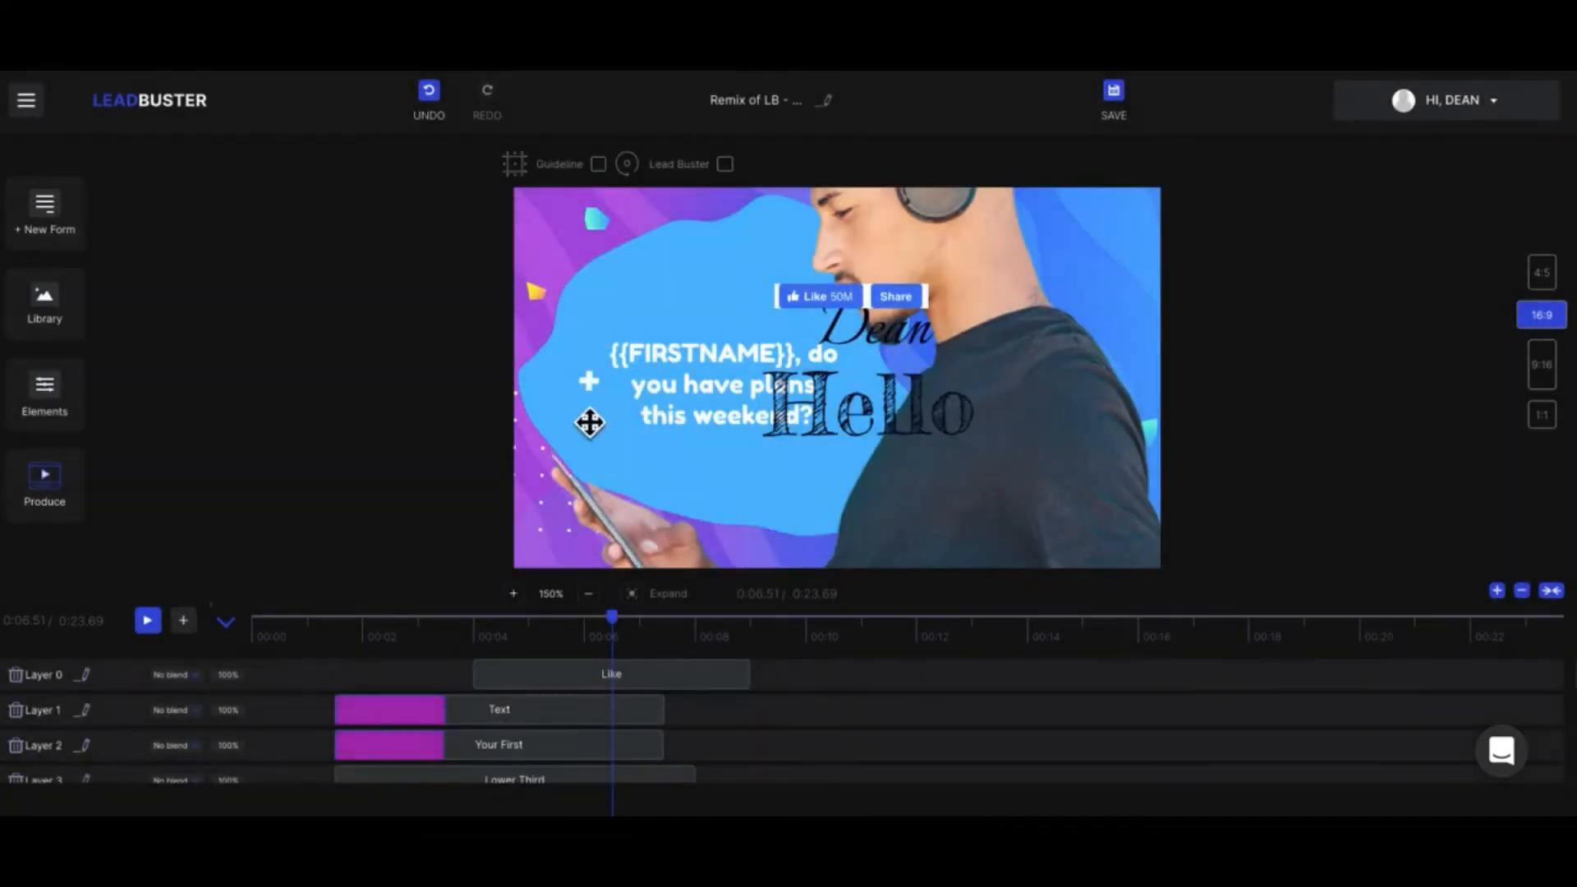
pyautogui.click(891, 417)
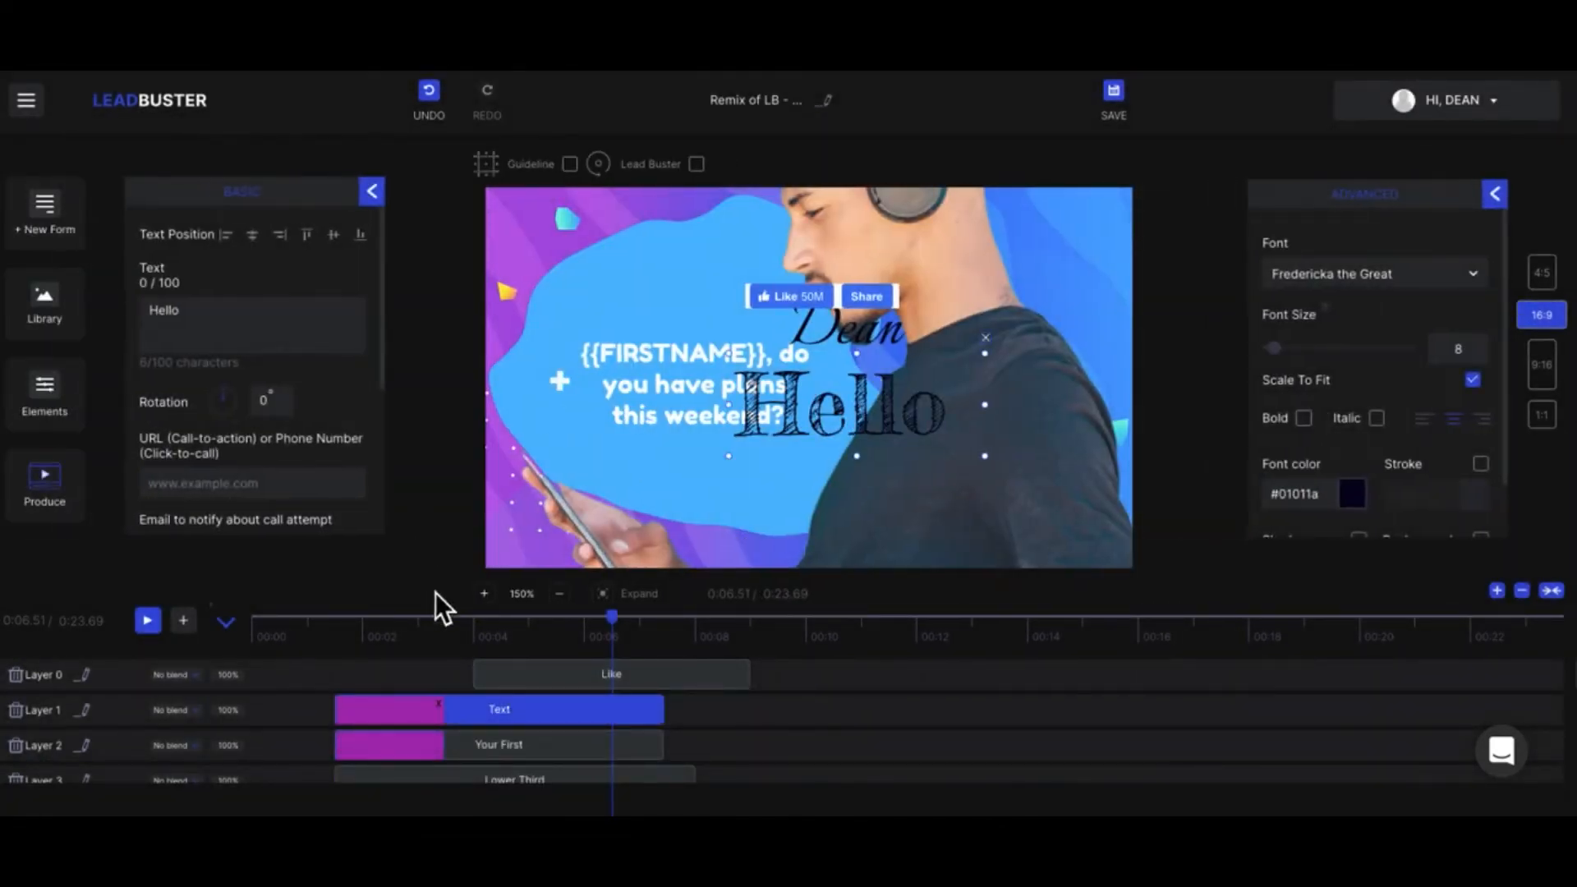
pyautogui.click(17, 675)
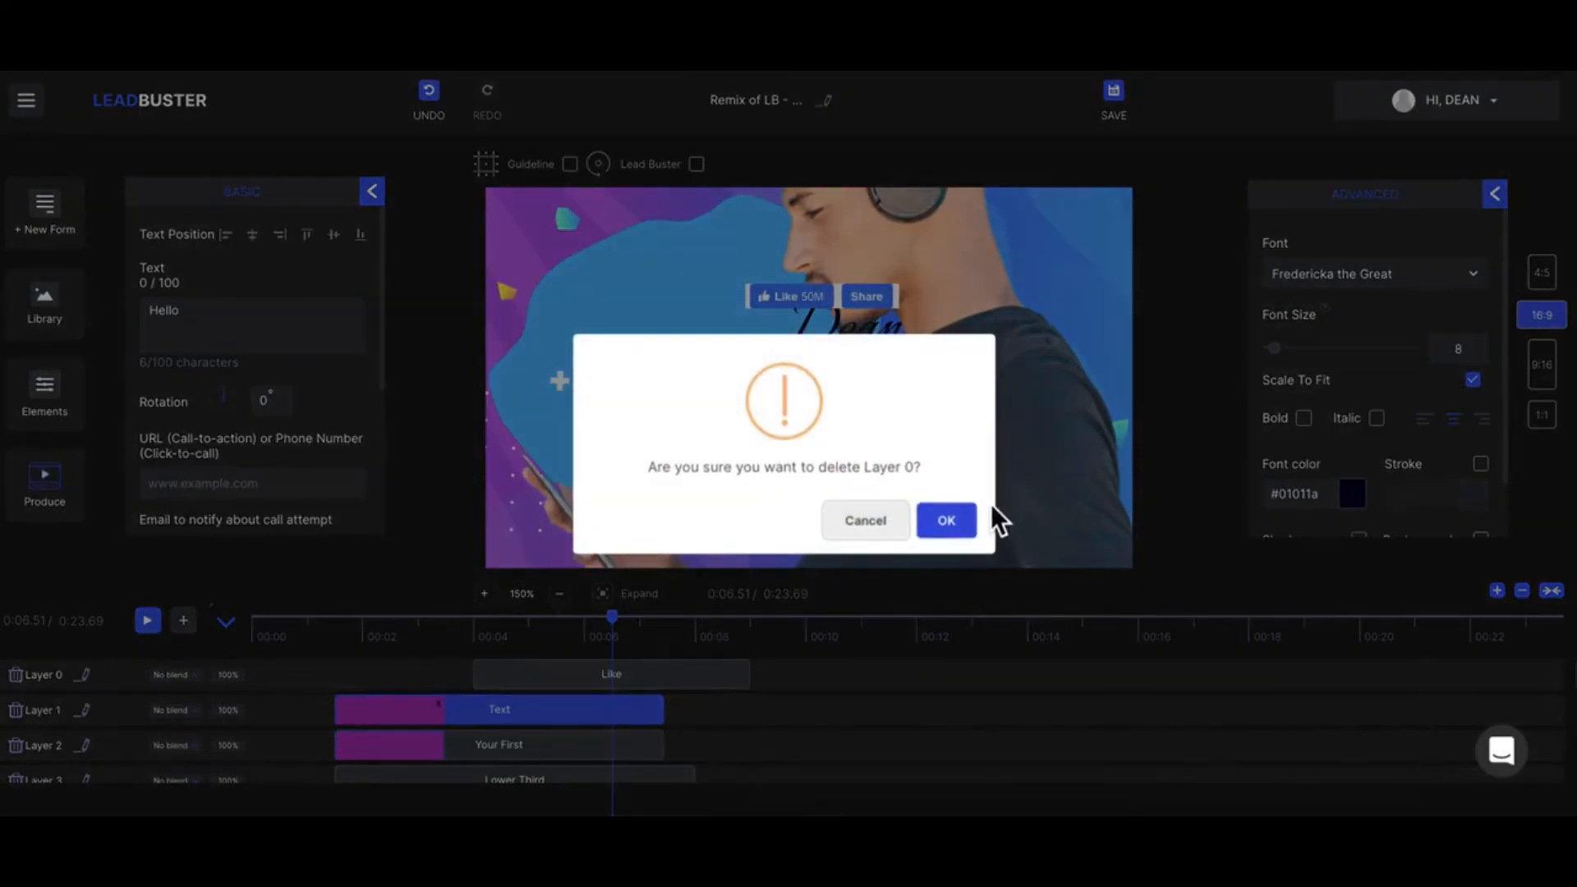
pyautogui.click(972, 534)
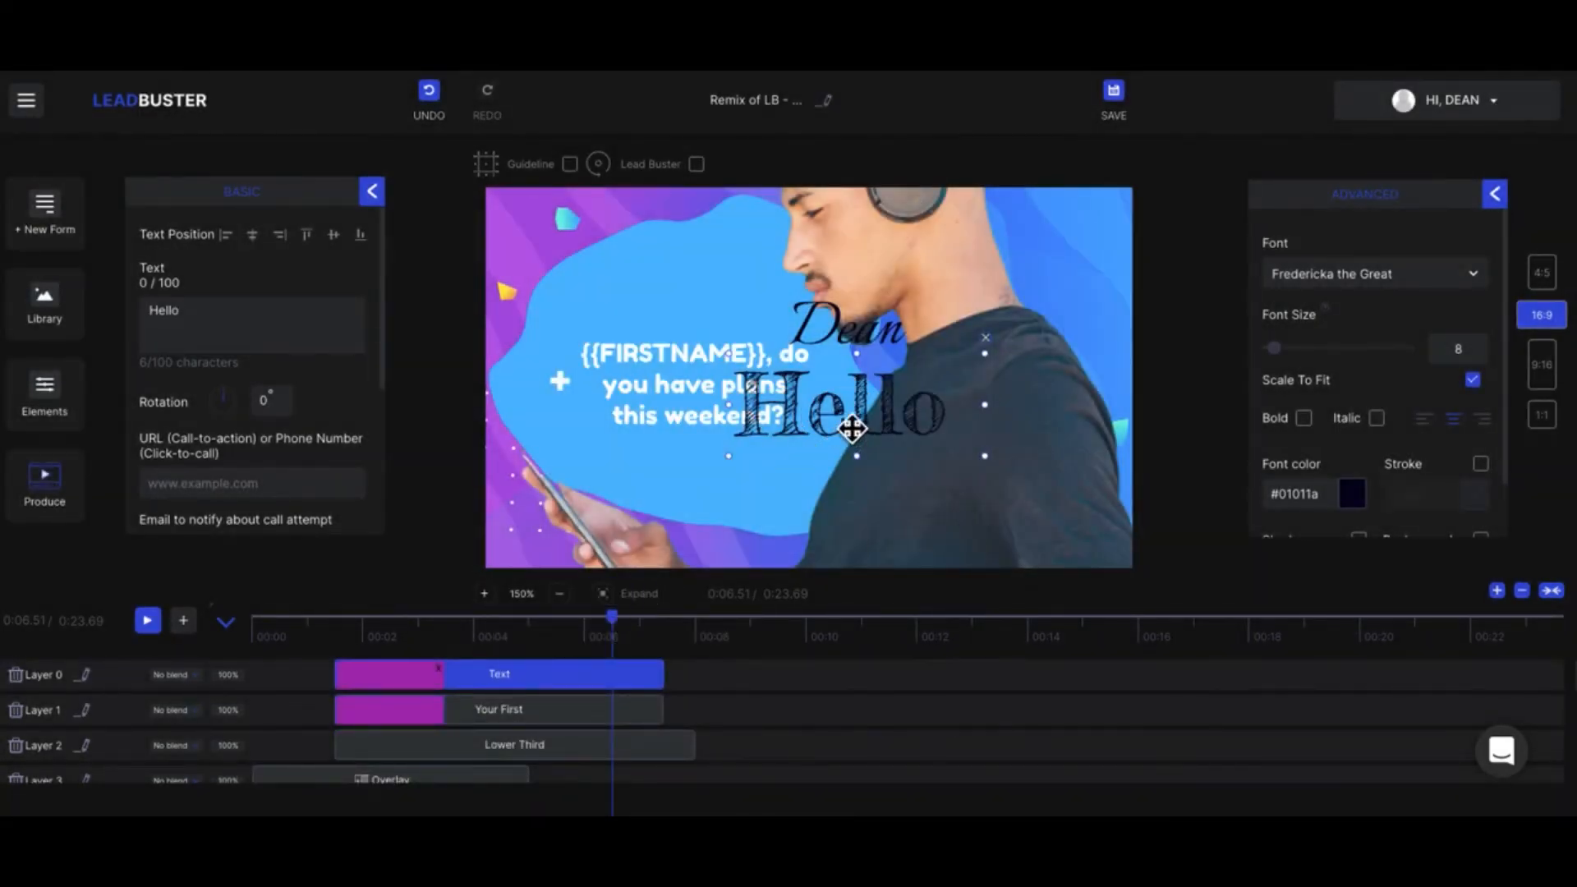
# Step: Shrink the "Hello" text slightly from its upper edge and delete it from the video
pyautogui.moveTo(860, 371)
pyautogui.mouseDown()
pyautogui.moveTo(876, 409)
pyautogui.moveTo(888, 376)
pyautogui.mouseUp()
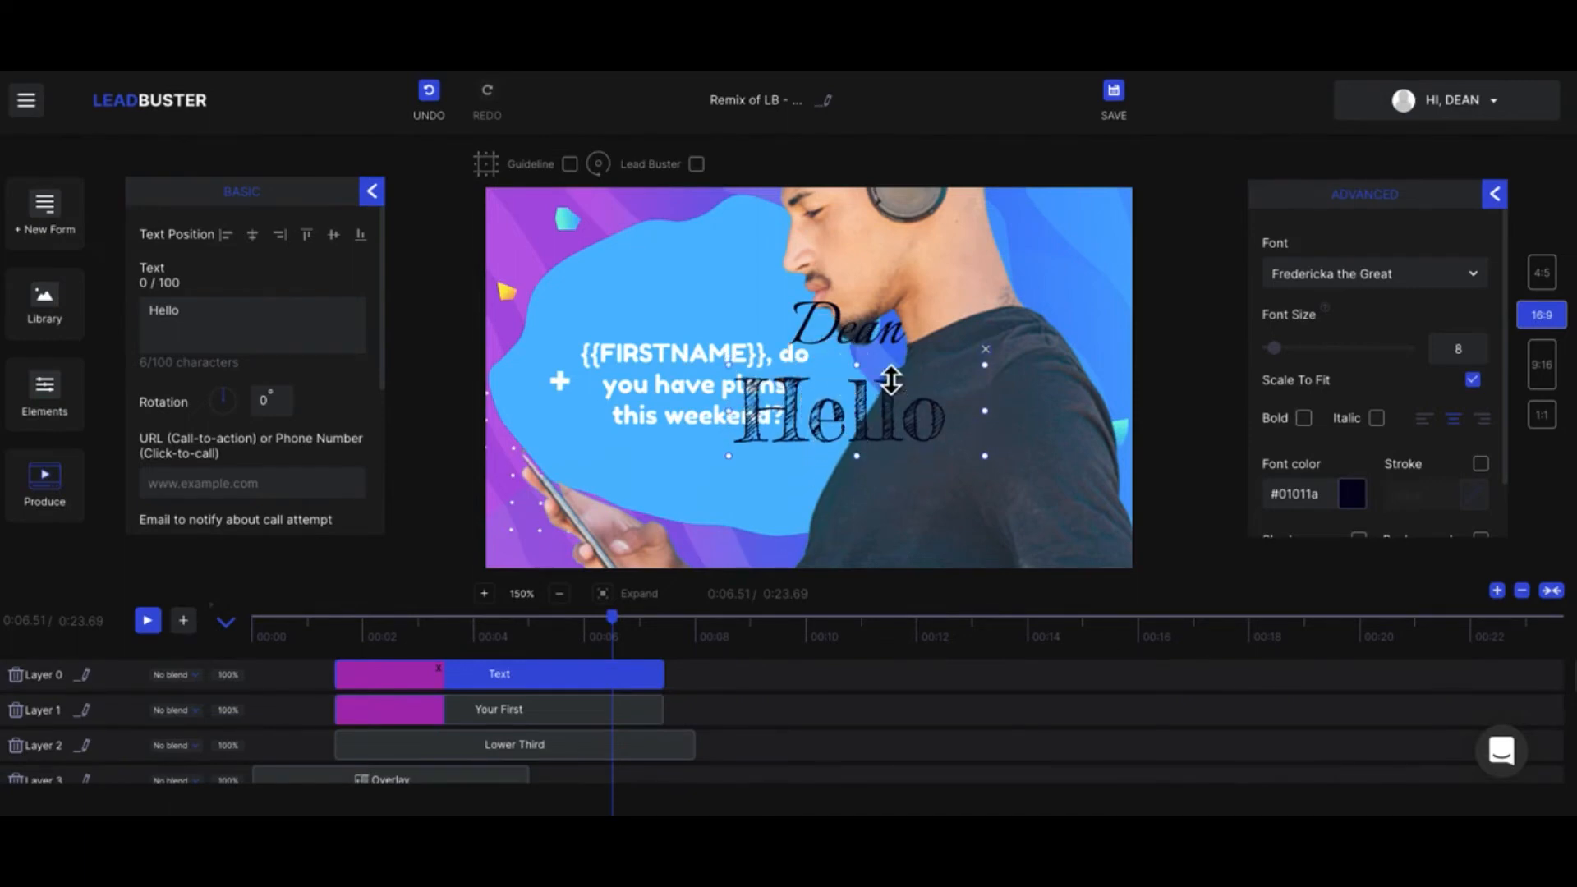
pyautogui.click(985, 349)
# Step: Select the first-name text and look through its font list and advanced text settings
pyautogui.click(898, 335)
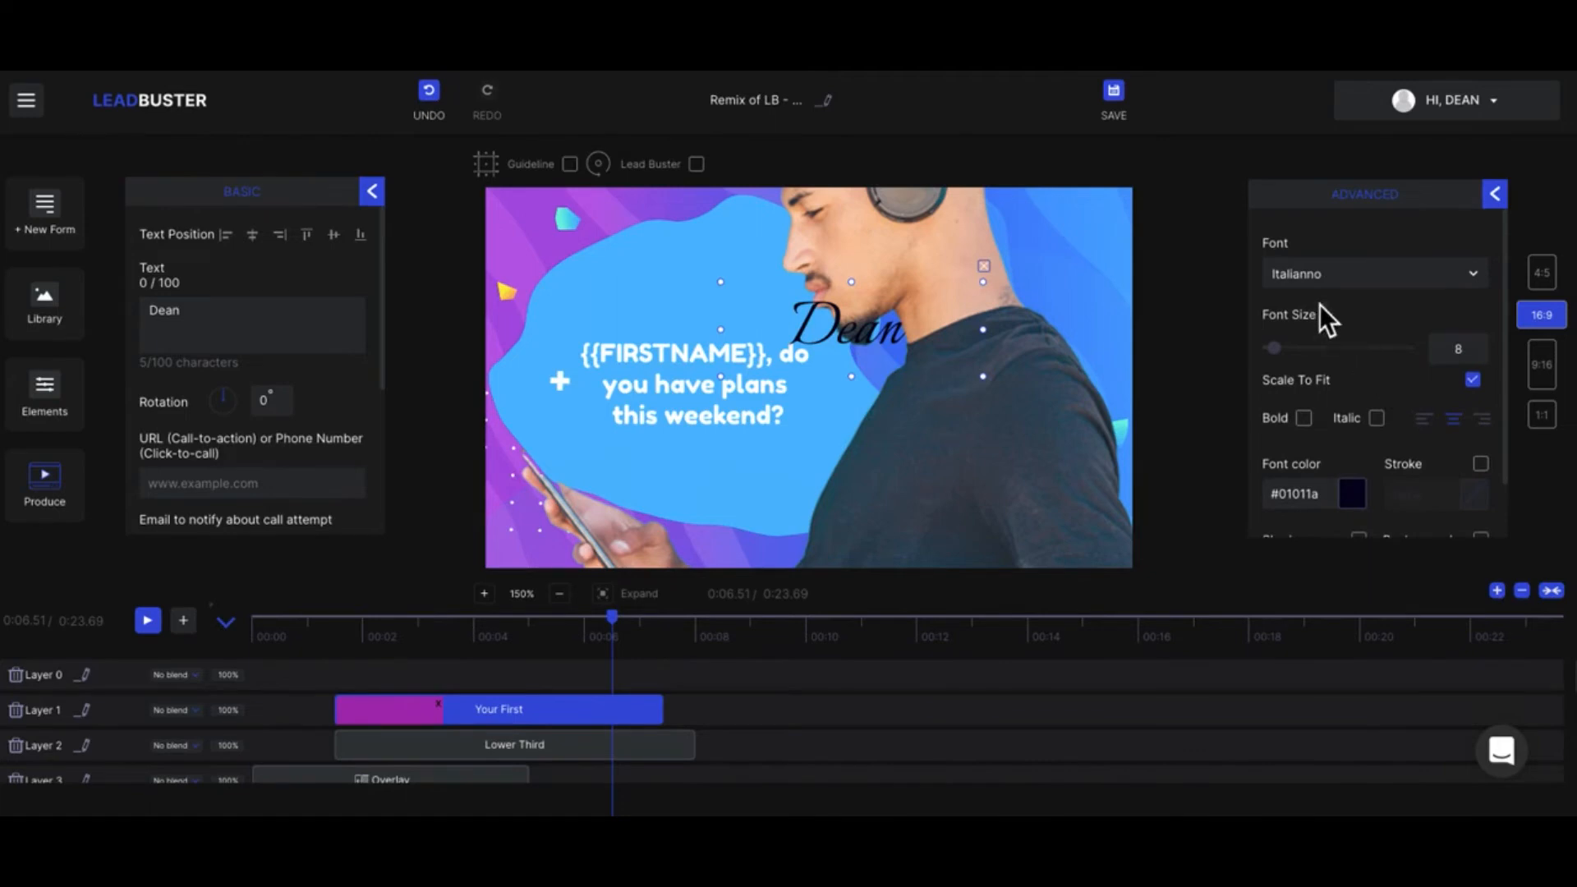
pyautogui.click(1304, 284)
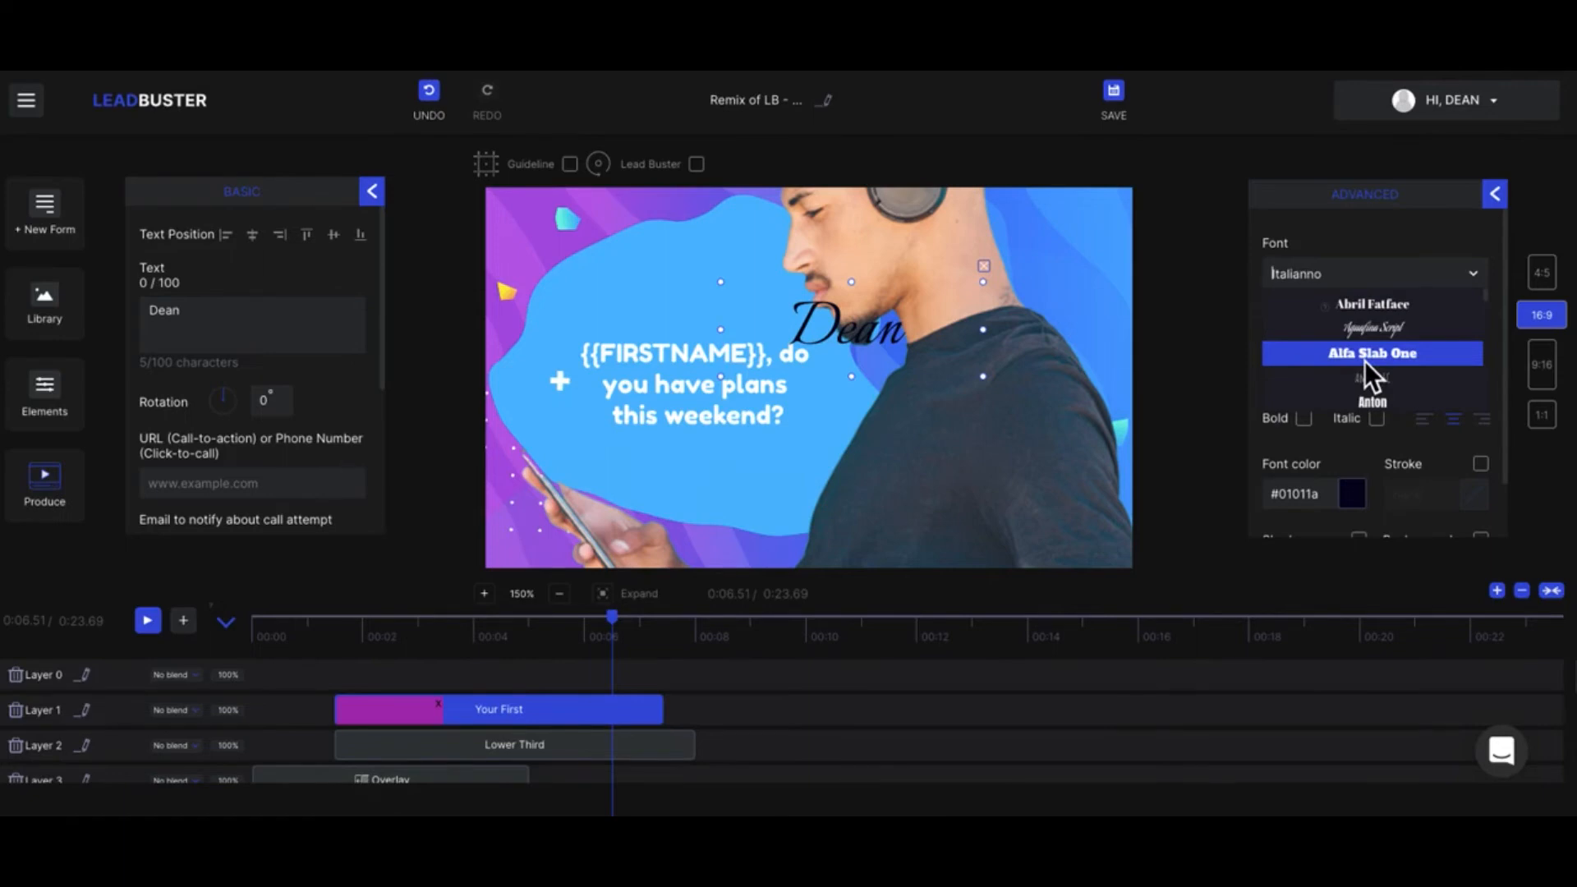
pyautogui.scroll(-2, 1363, 361)
pyautogui.click(1348, 230)
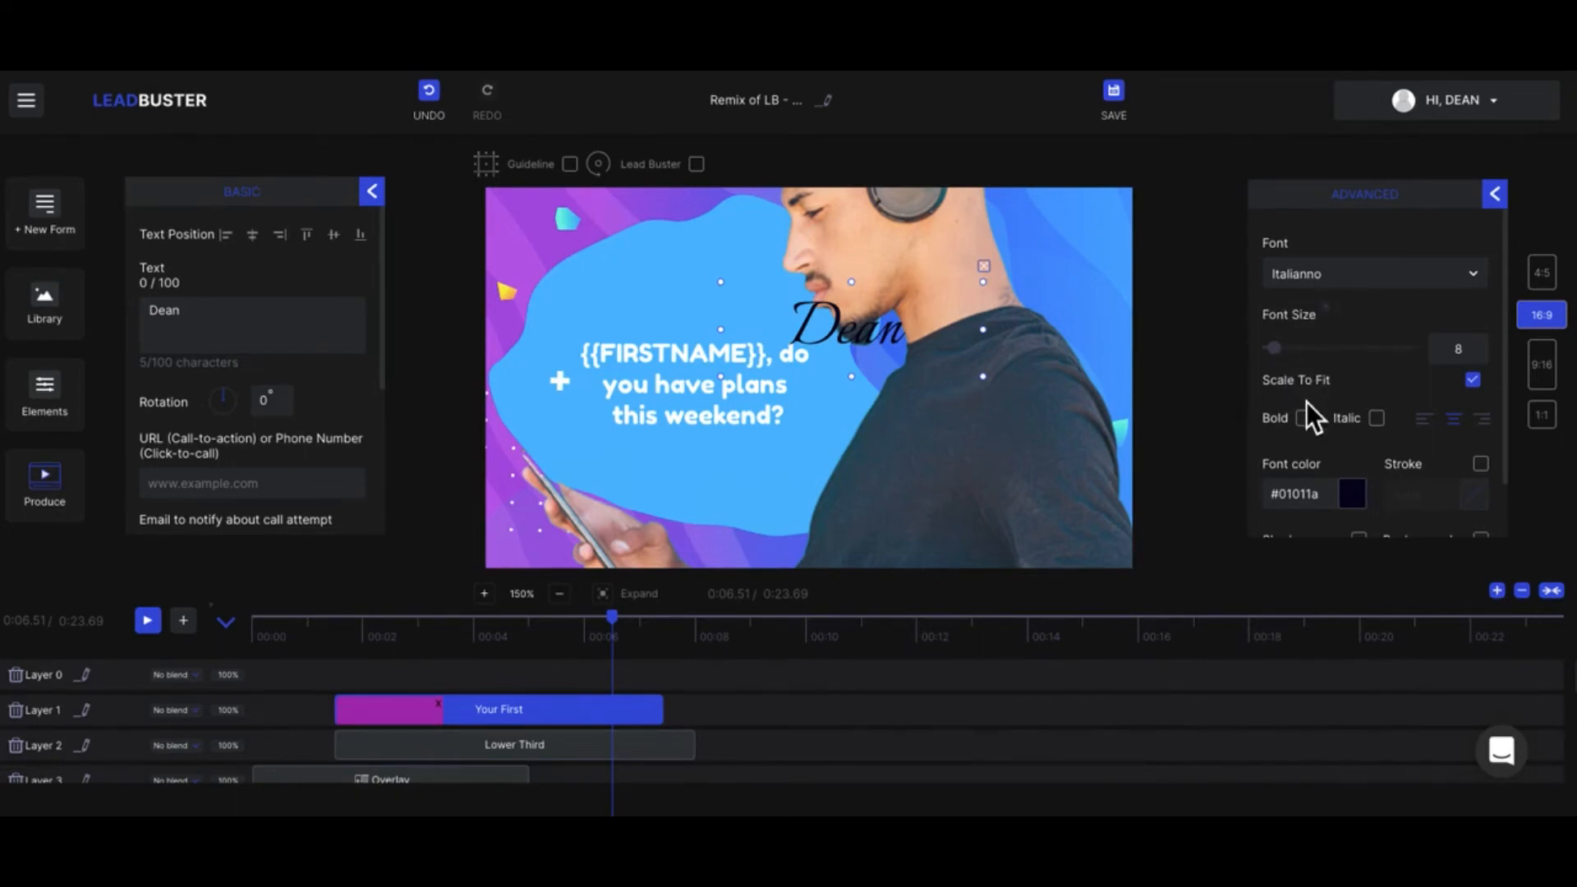
pyautogui.scroll(-1, 1491, 468)
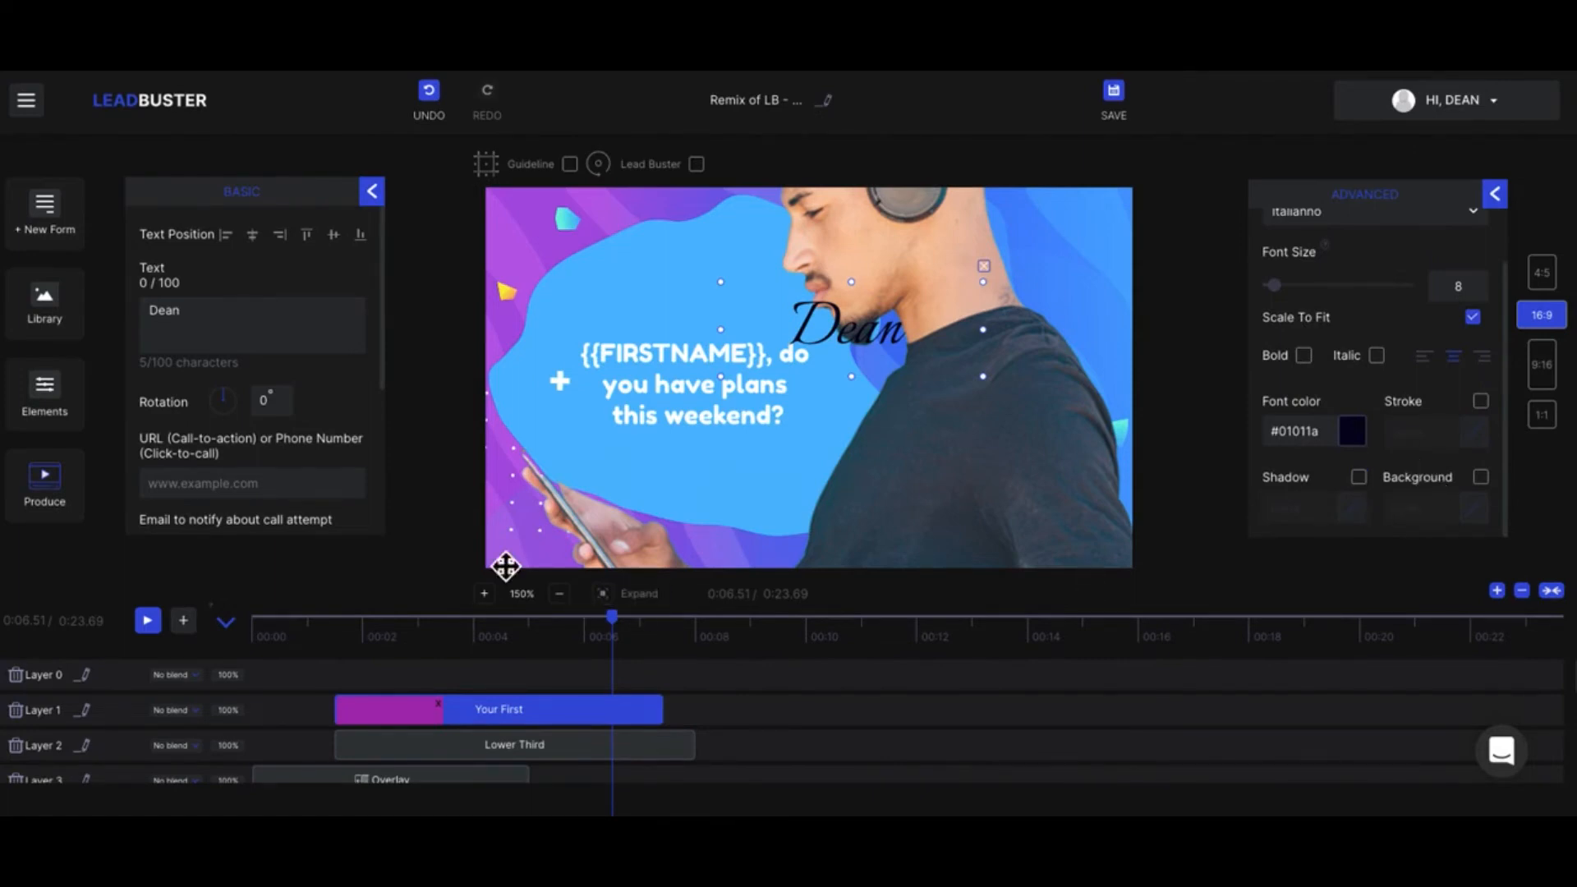
# Step: Look over the available elements and delete the first-name text from the video
pyautogui.click(376, 192)
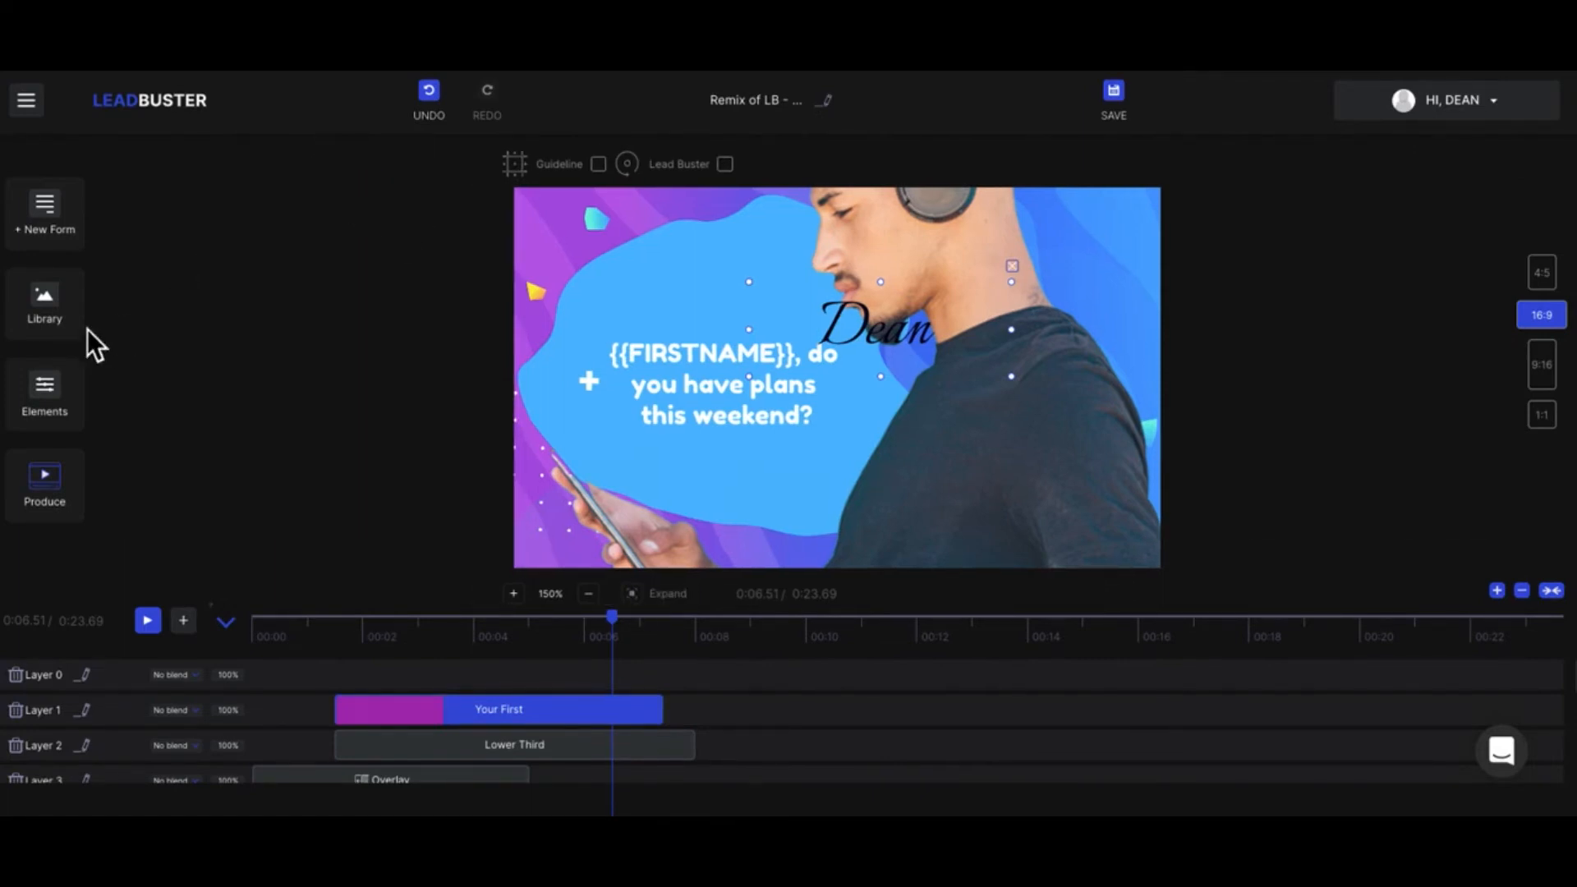
pyautogui.click(57, 387)
pyautogui.scroll(-1, 298, 370)
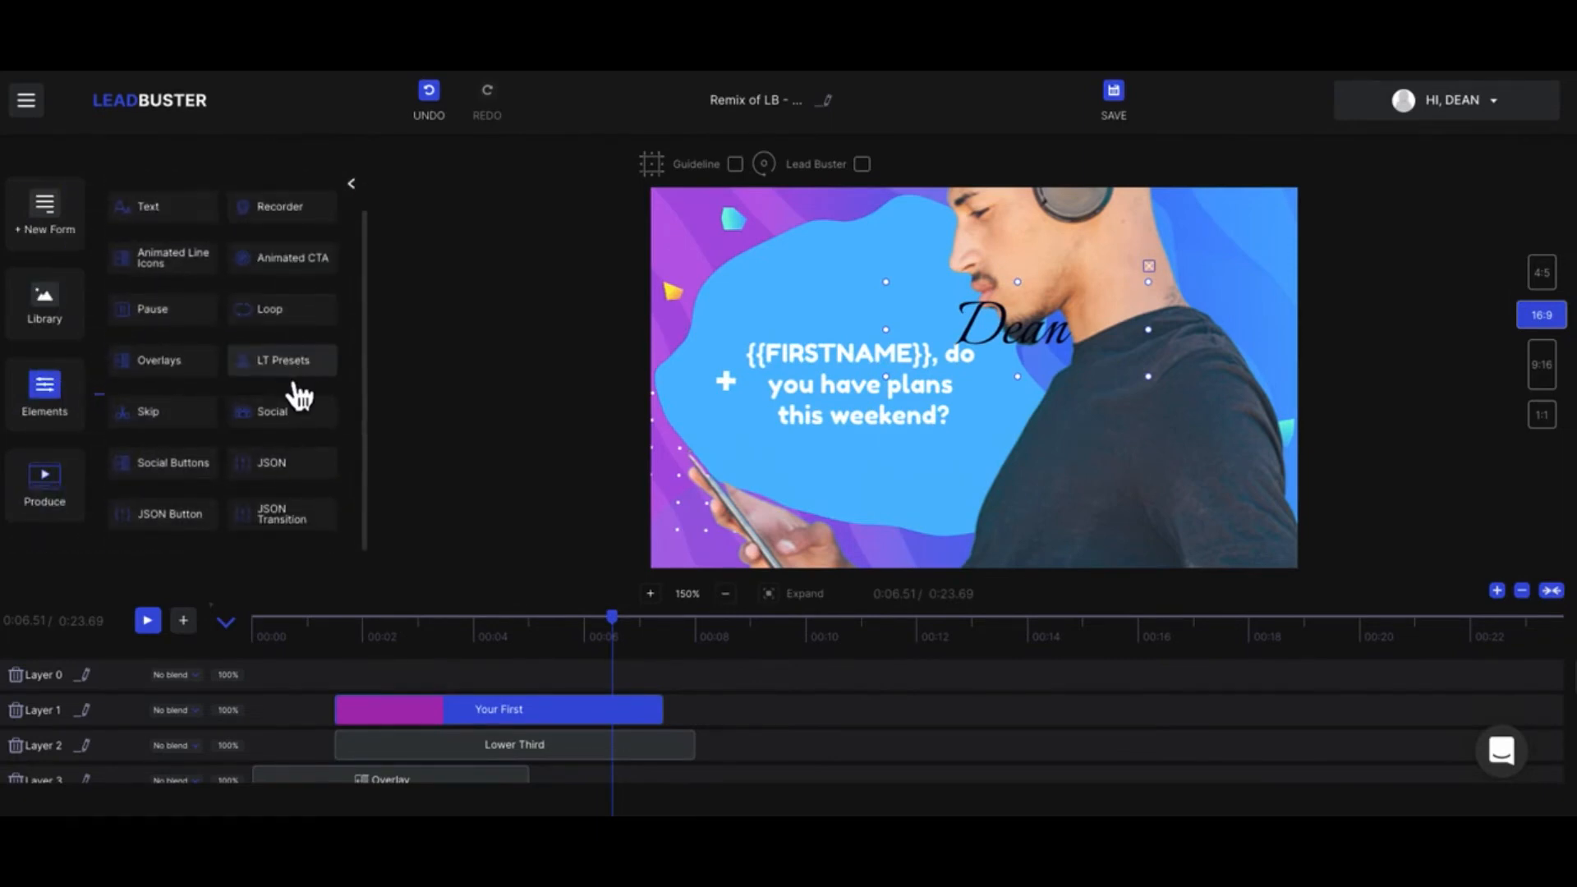
pyautogui.scroll(1, 300, 397)
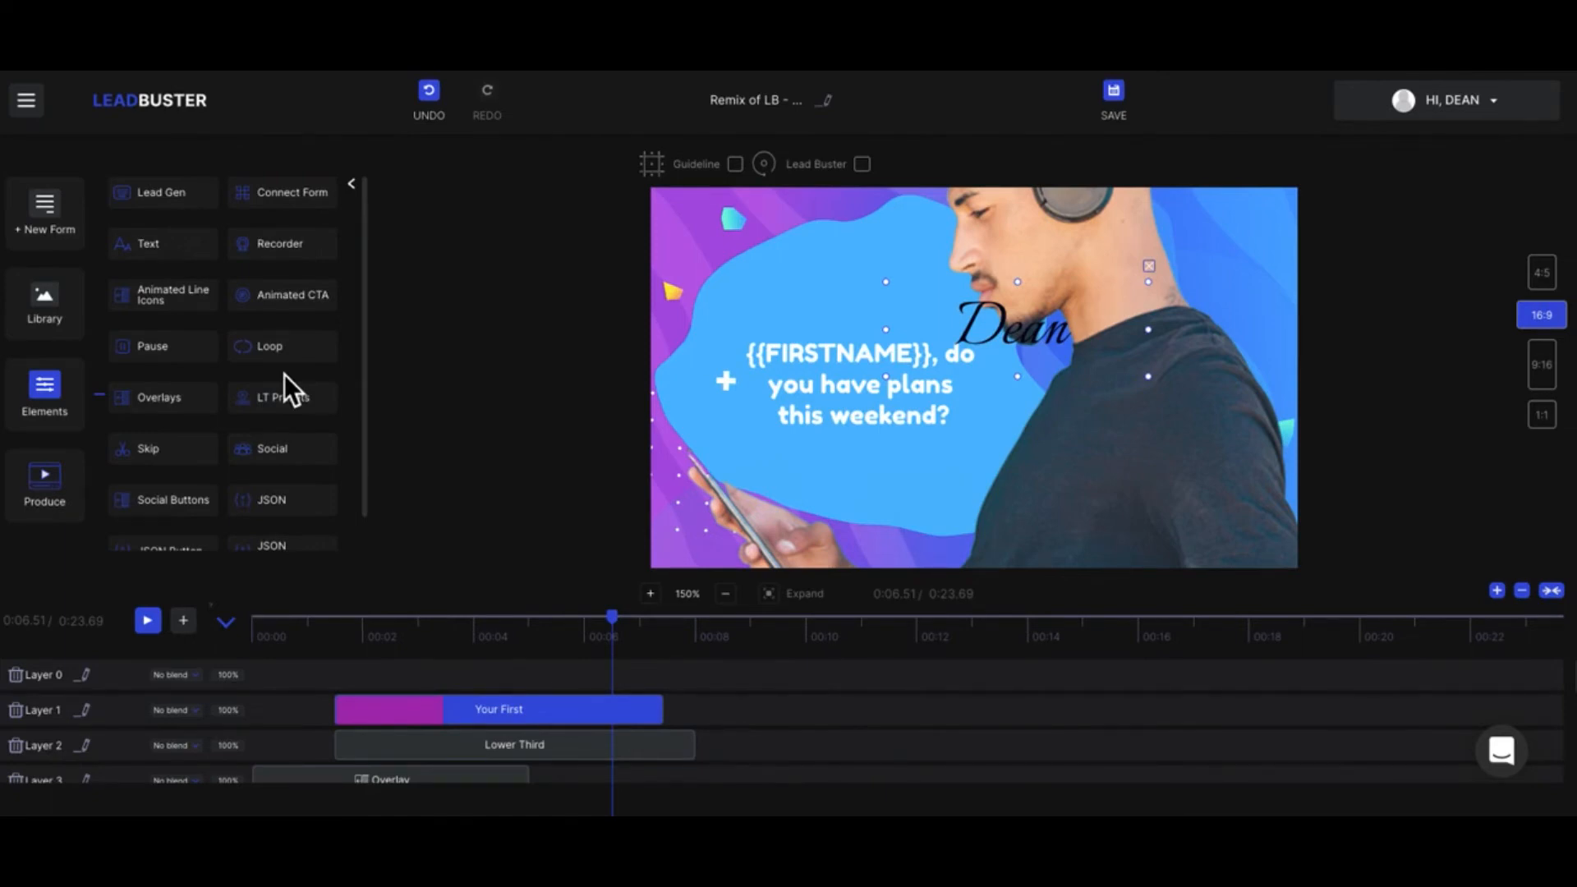
pyautogui.click(1150, 267)
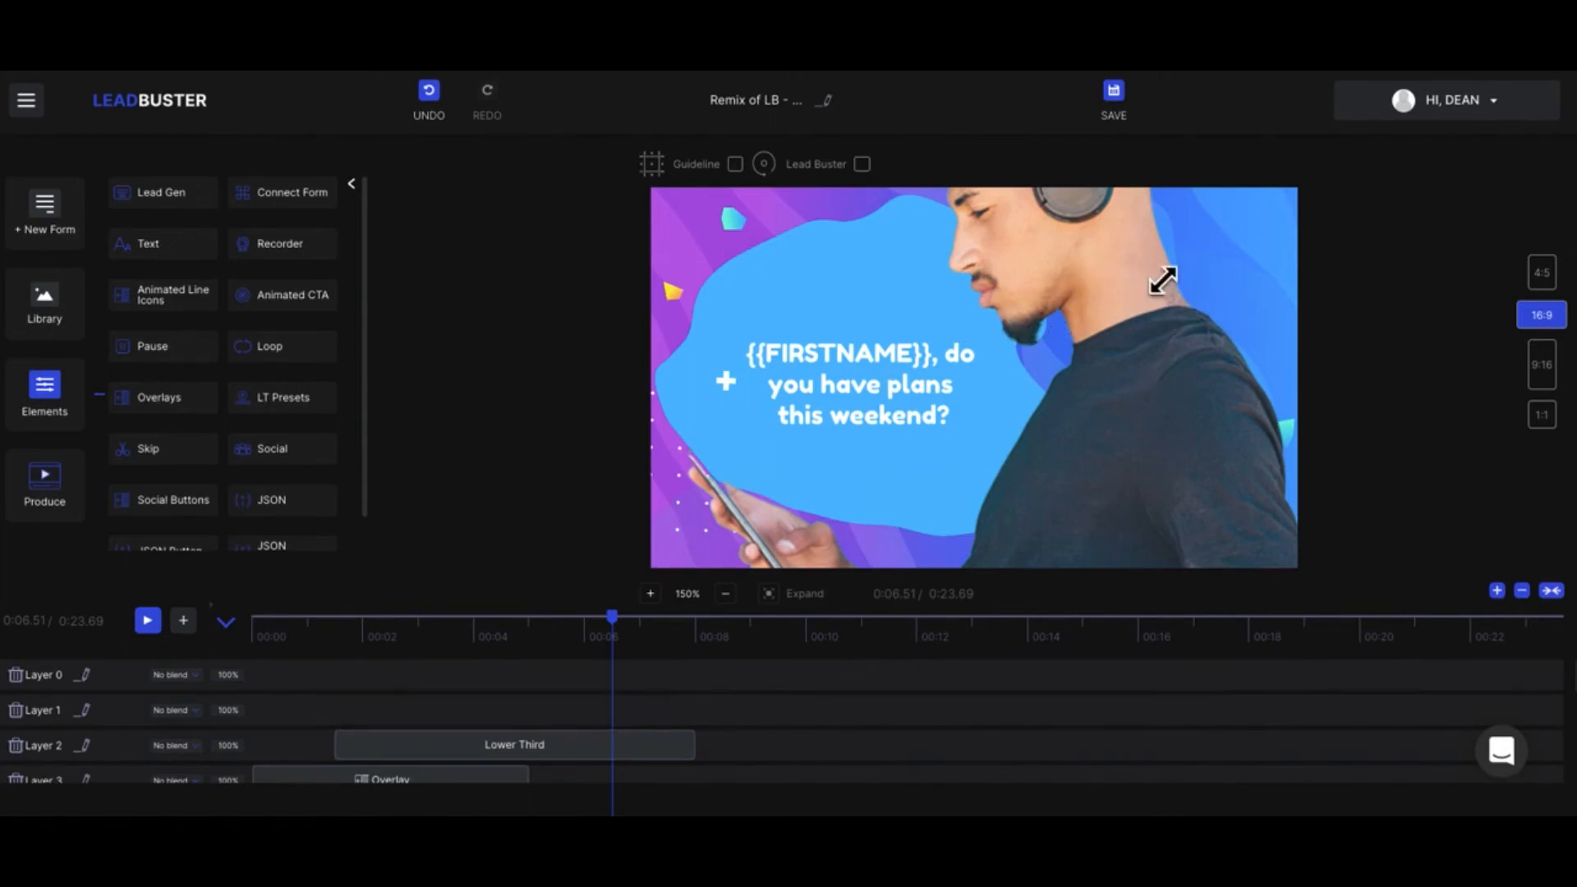
pyautogui.click(363, 194)
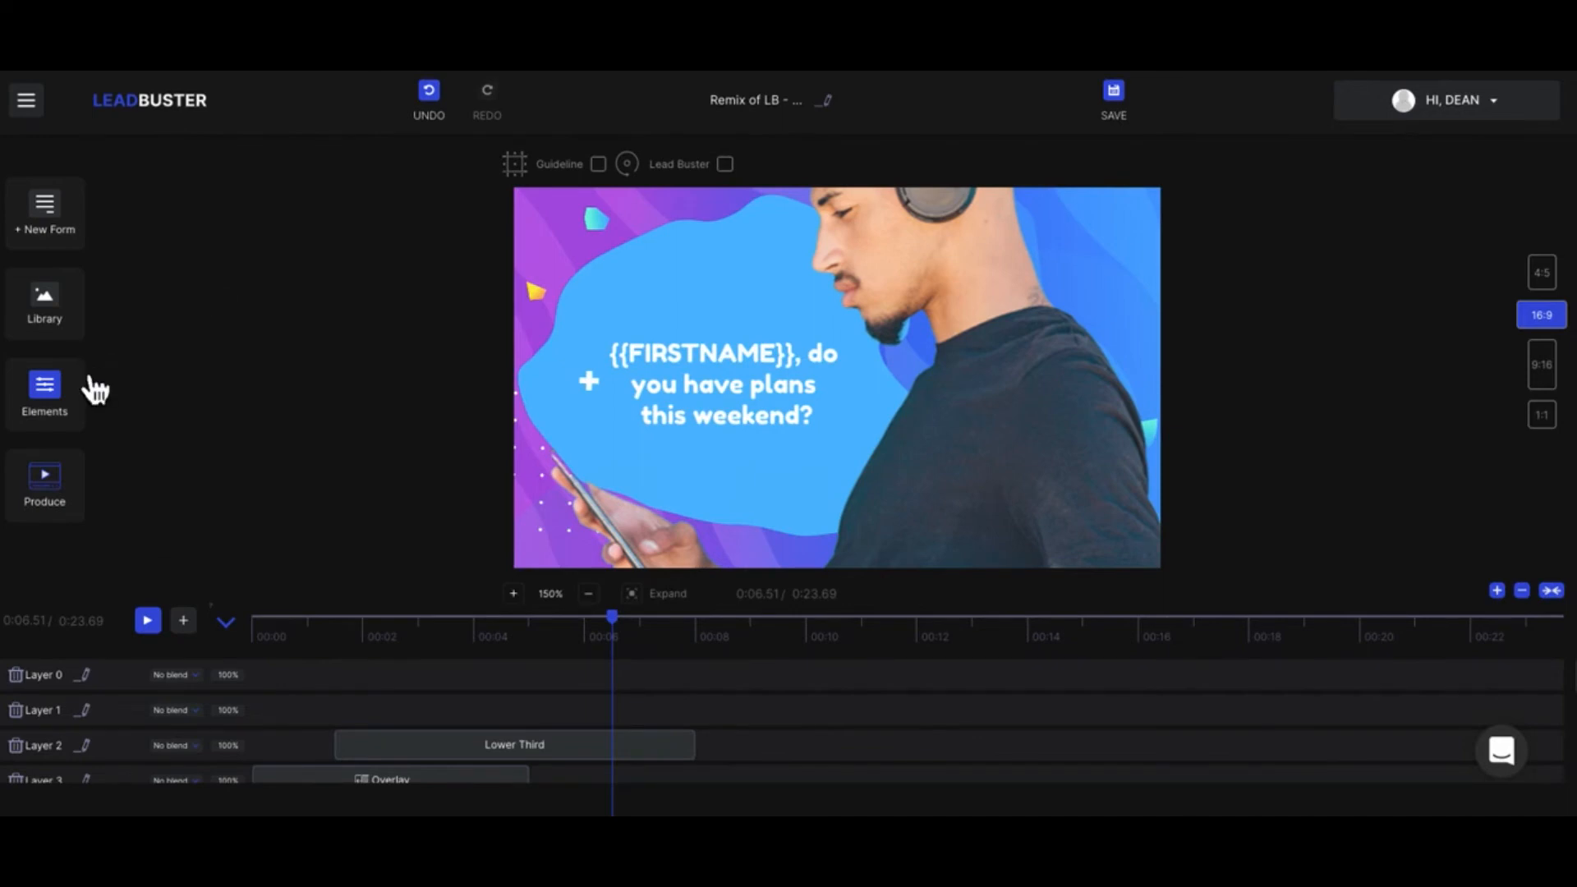
# Step: Move the image of the man with headphones slightly down and to the right in the frame
pyautogui.click(940, 357)
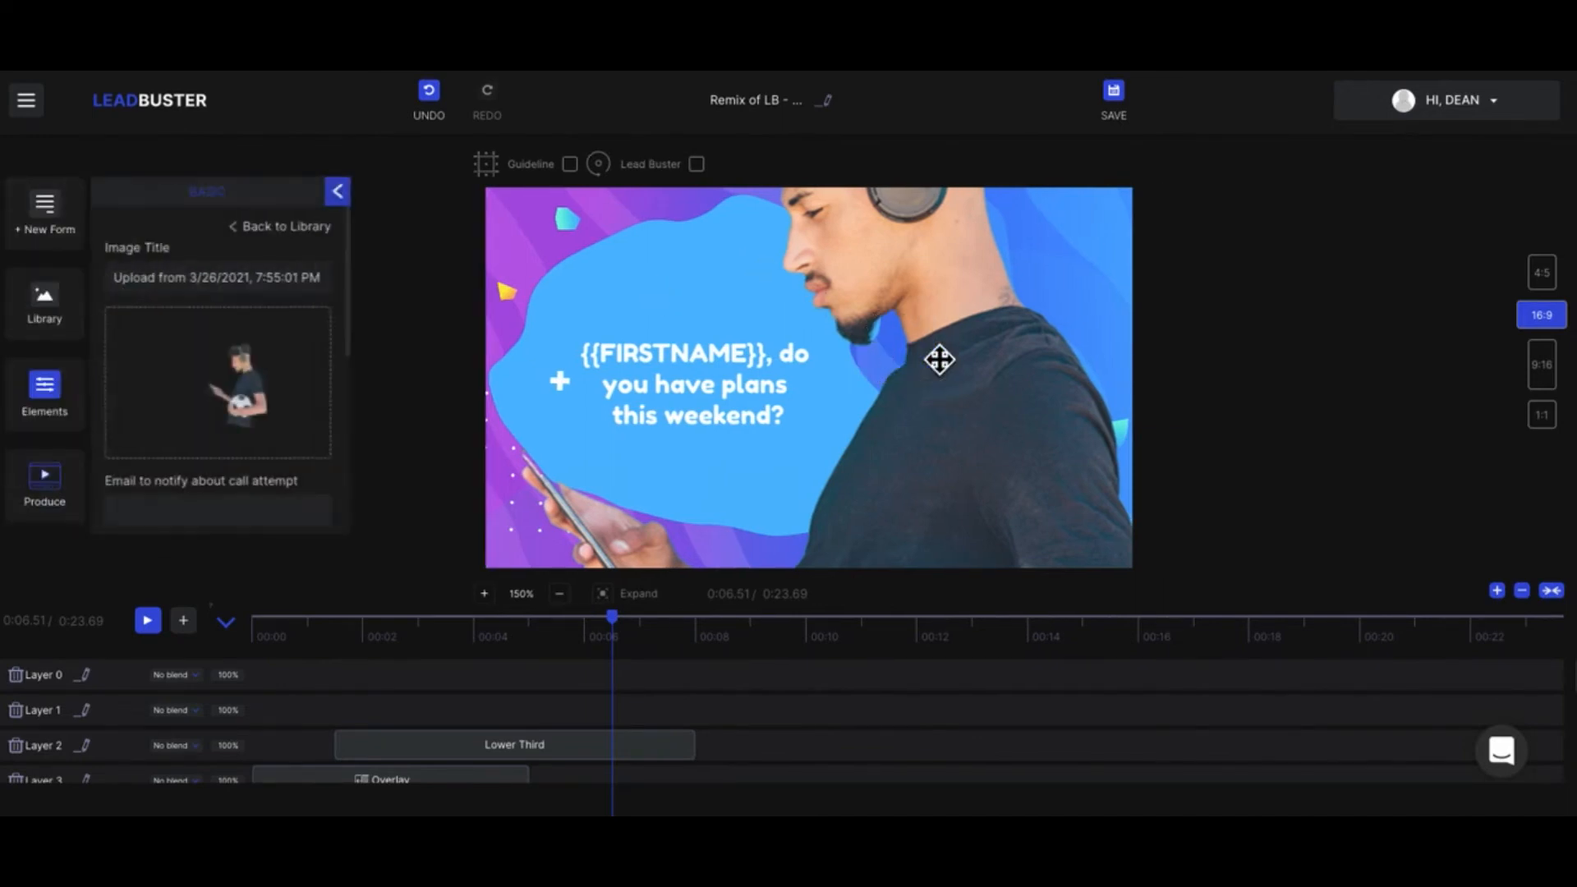
pyautogui.moveTo(940, 359); pyautogui.dragTo(991, 428)
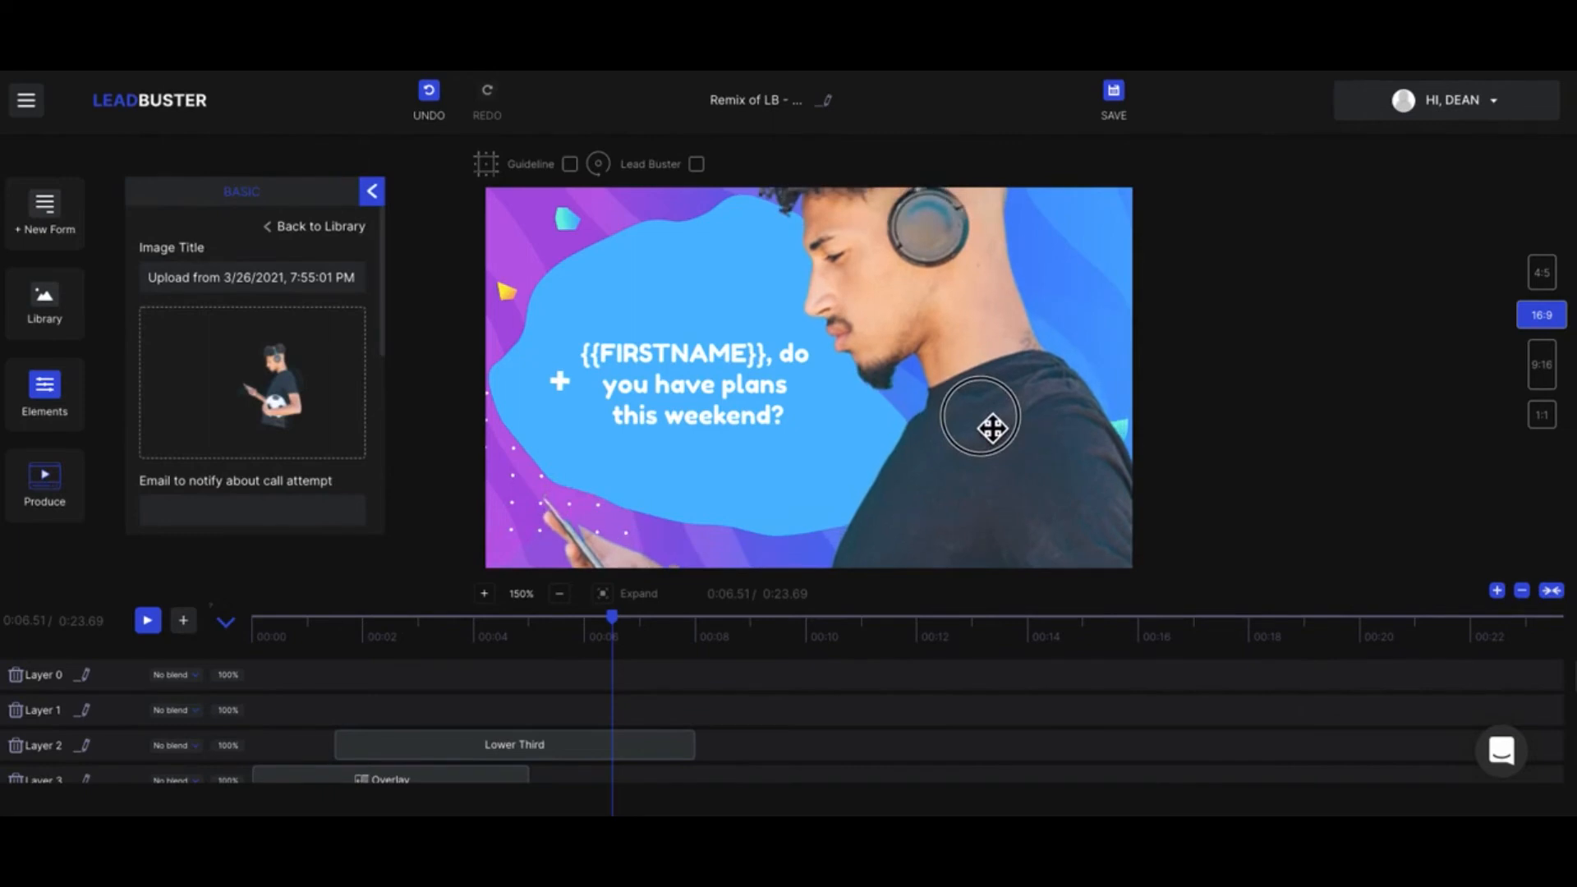
pyautogui.click(373, 192)
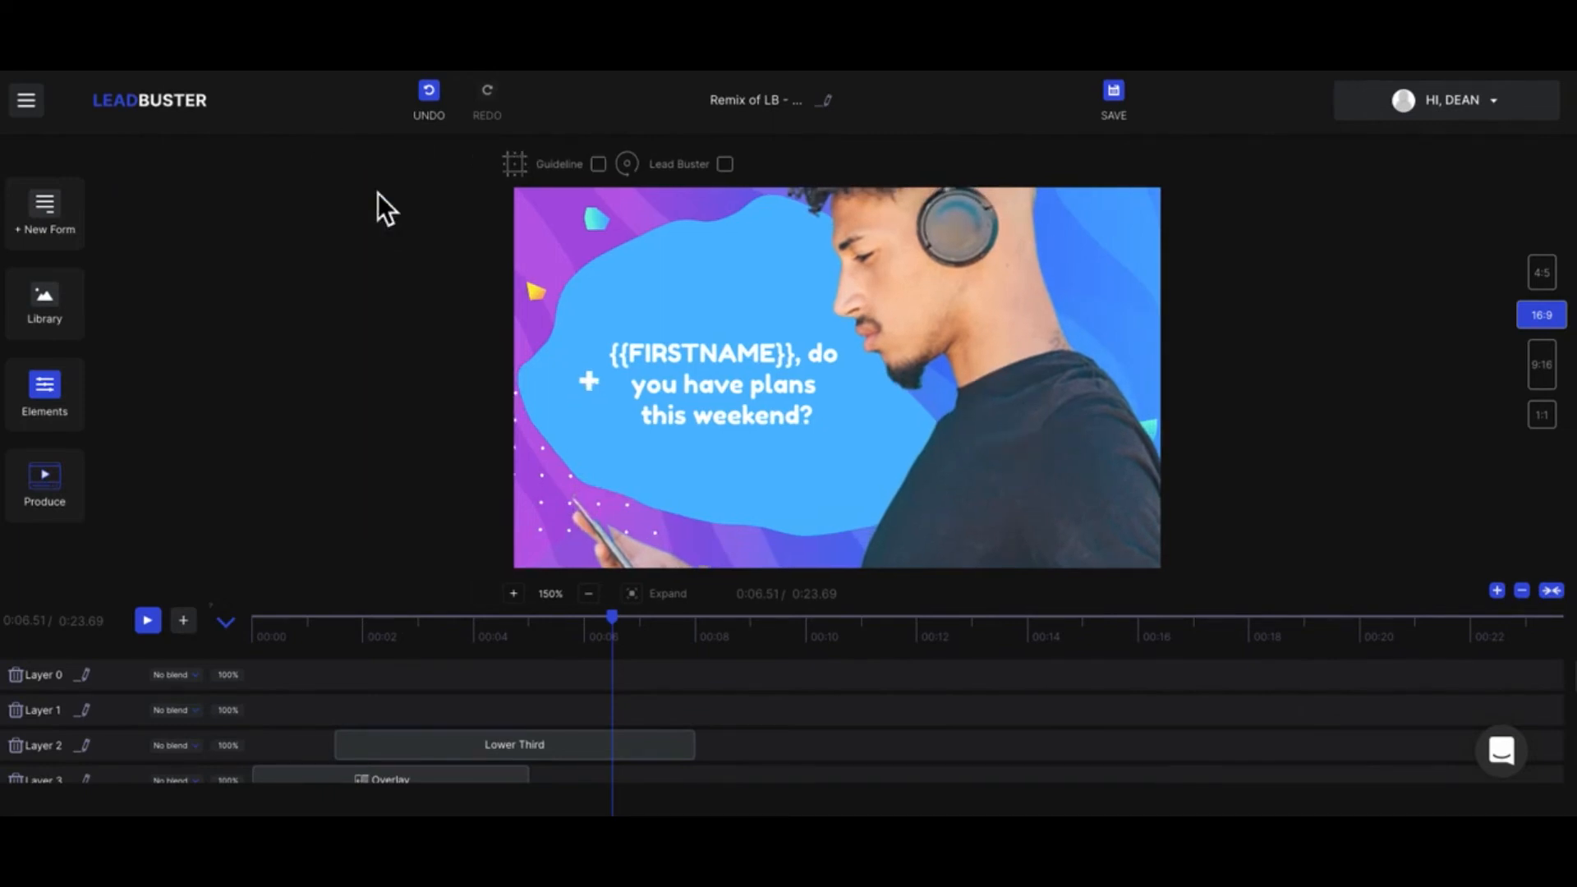
pyautogui.click(63, 411)
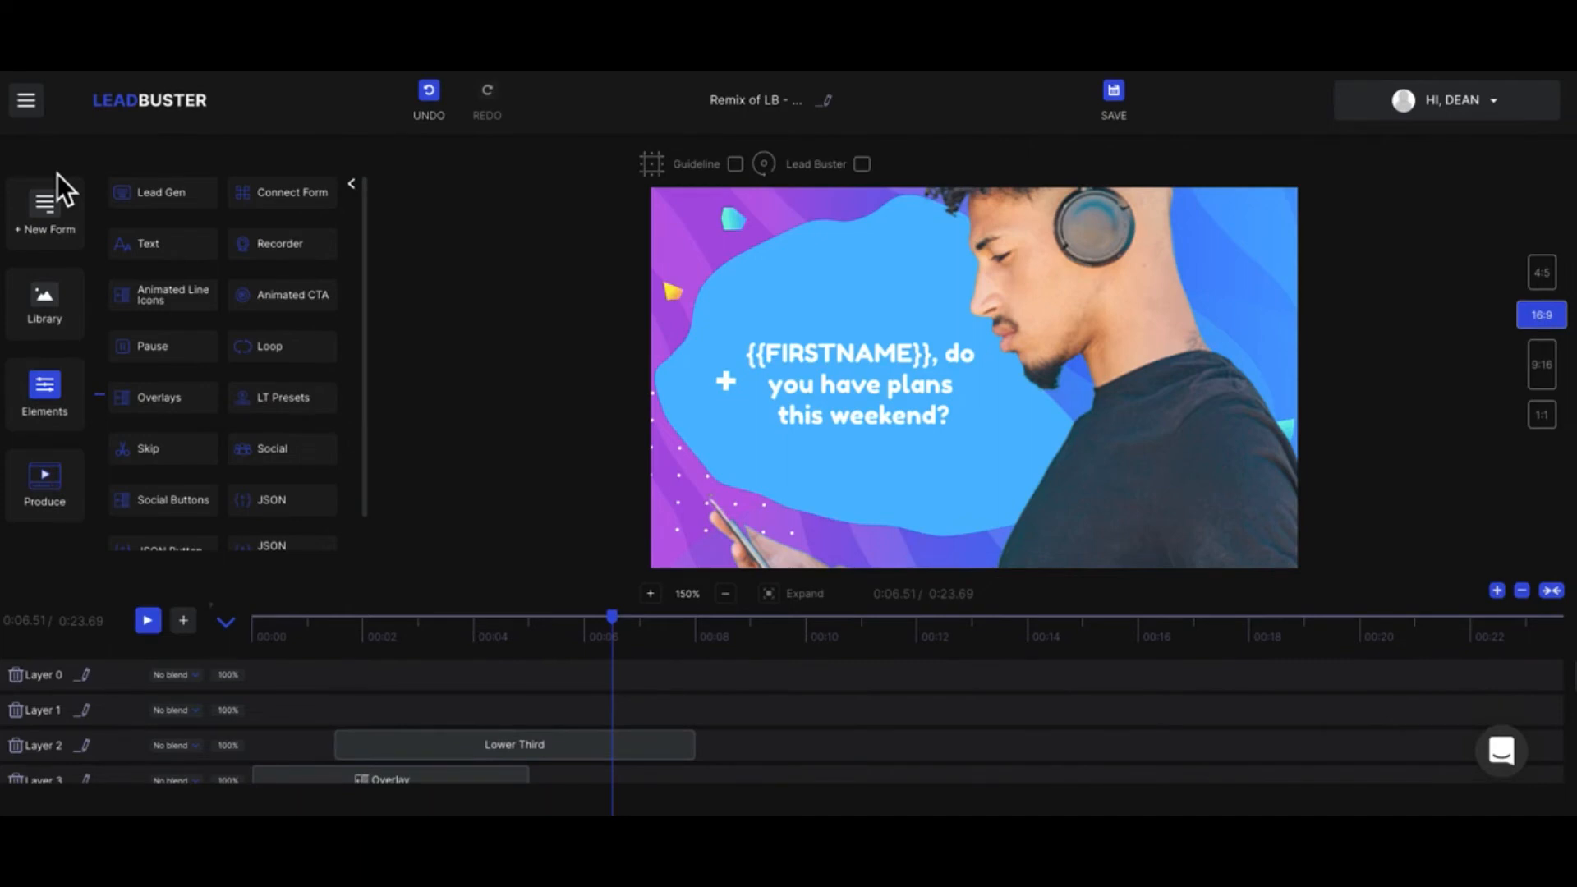
pyautogui.click(359, 189)
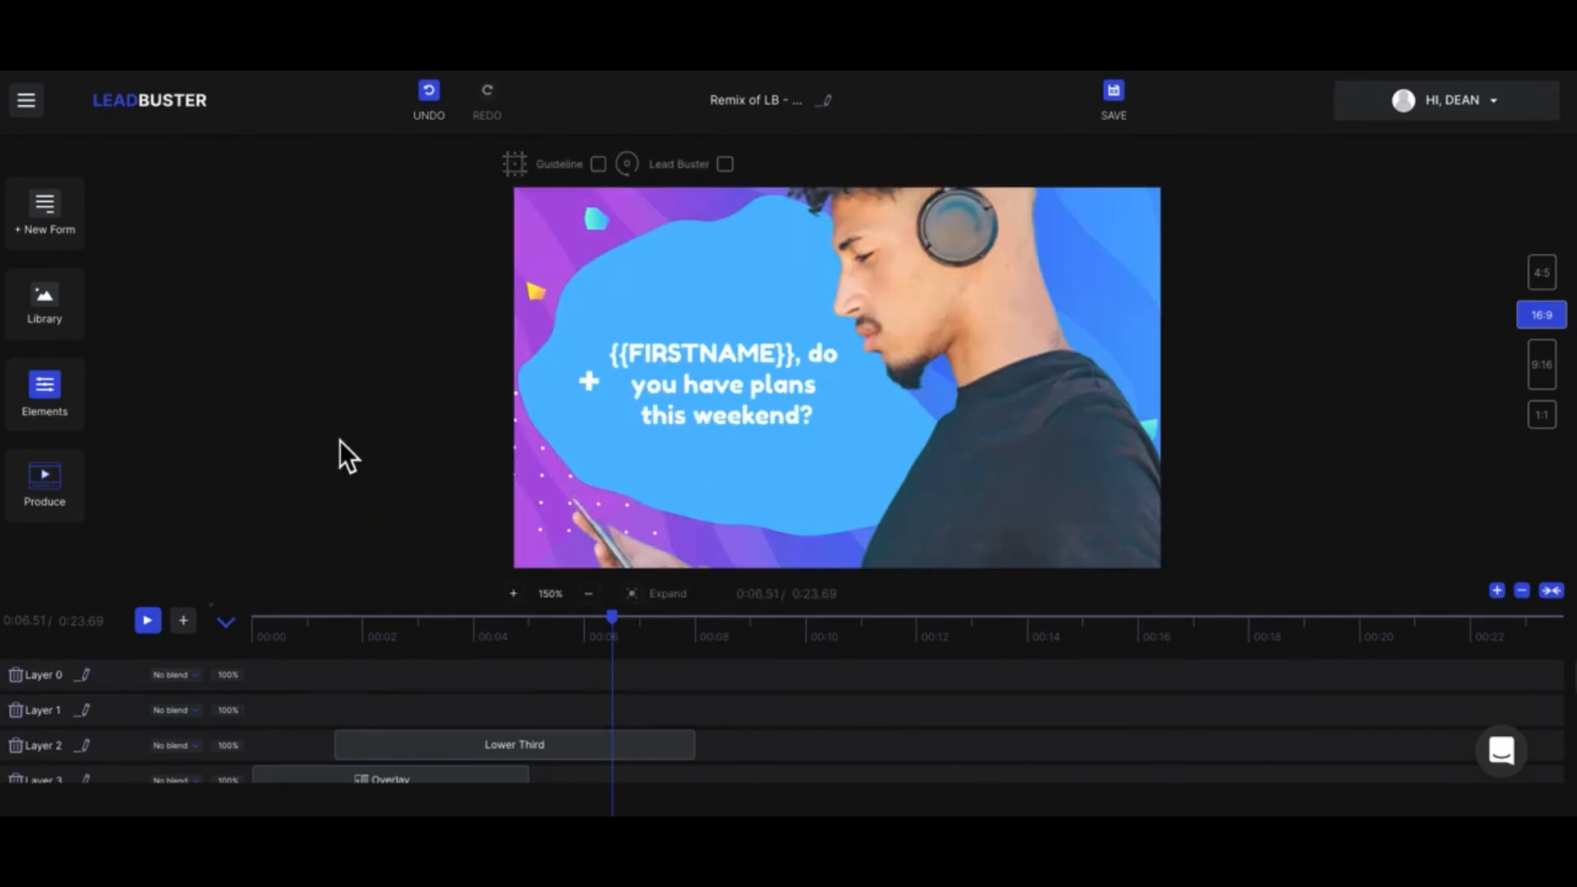
pyautogui.click(1045, 360)
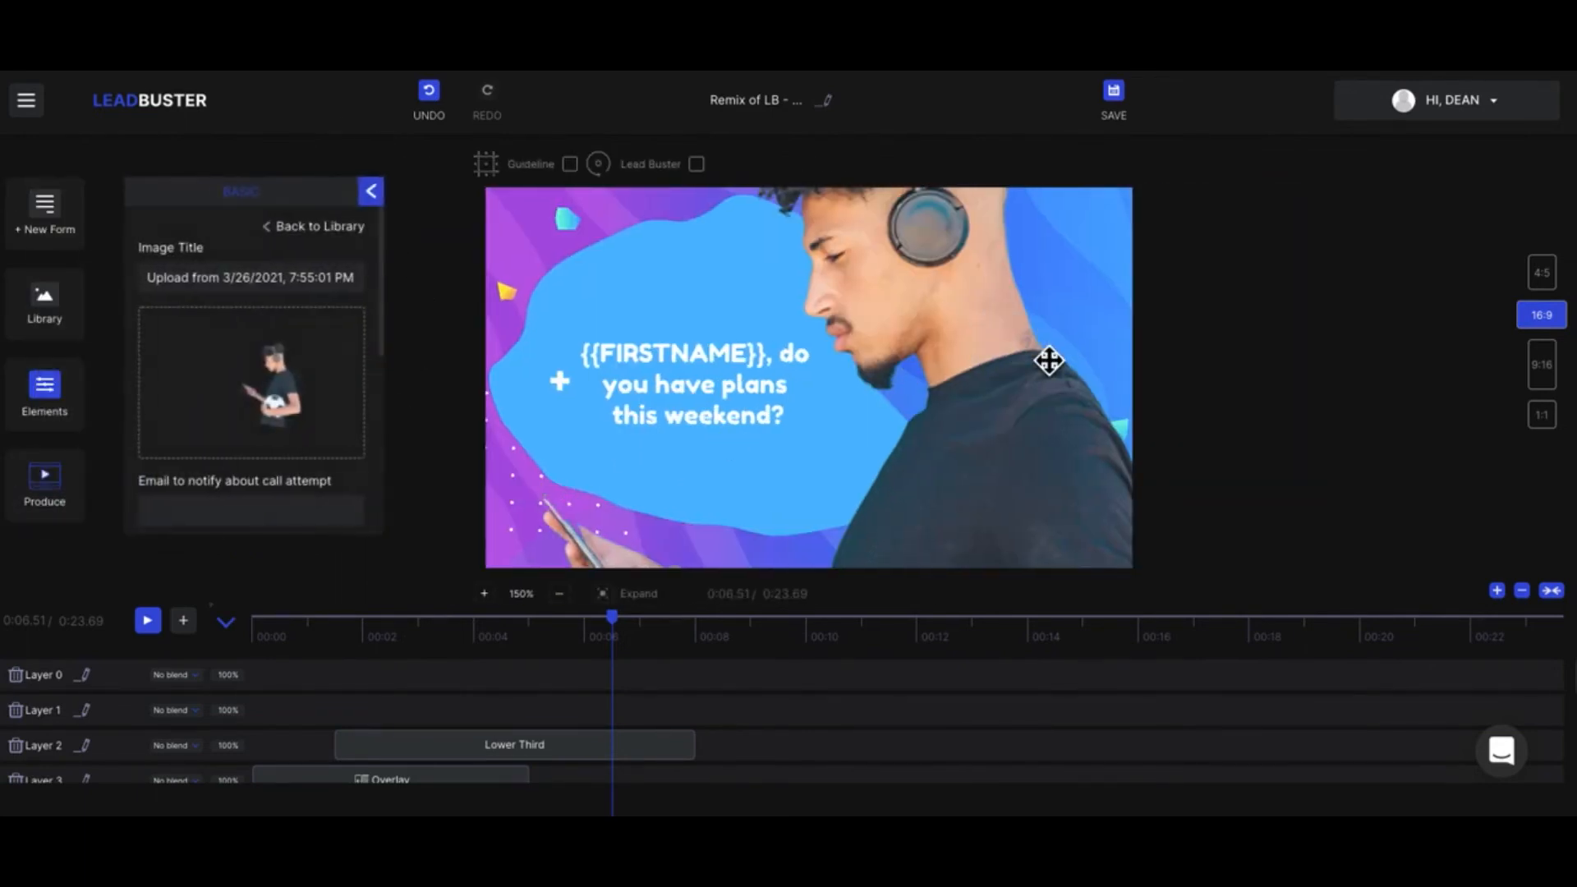
# Step: Open the custom lead form and review its caption and input fields
pyautogui.click(58, 218)
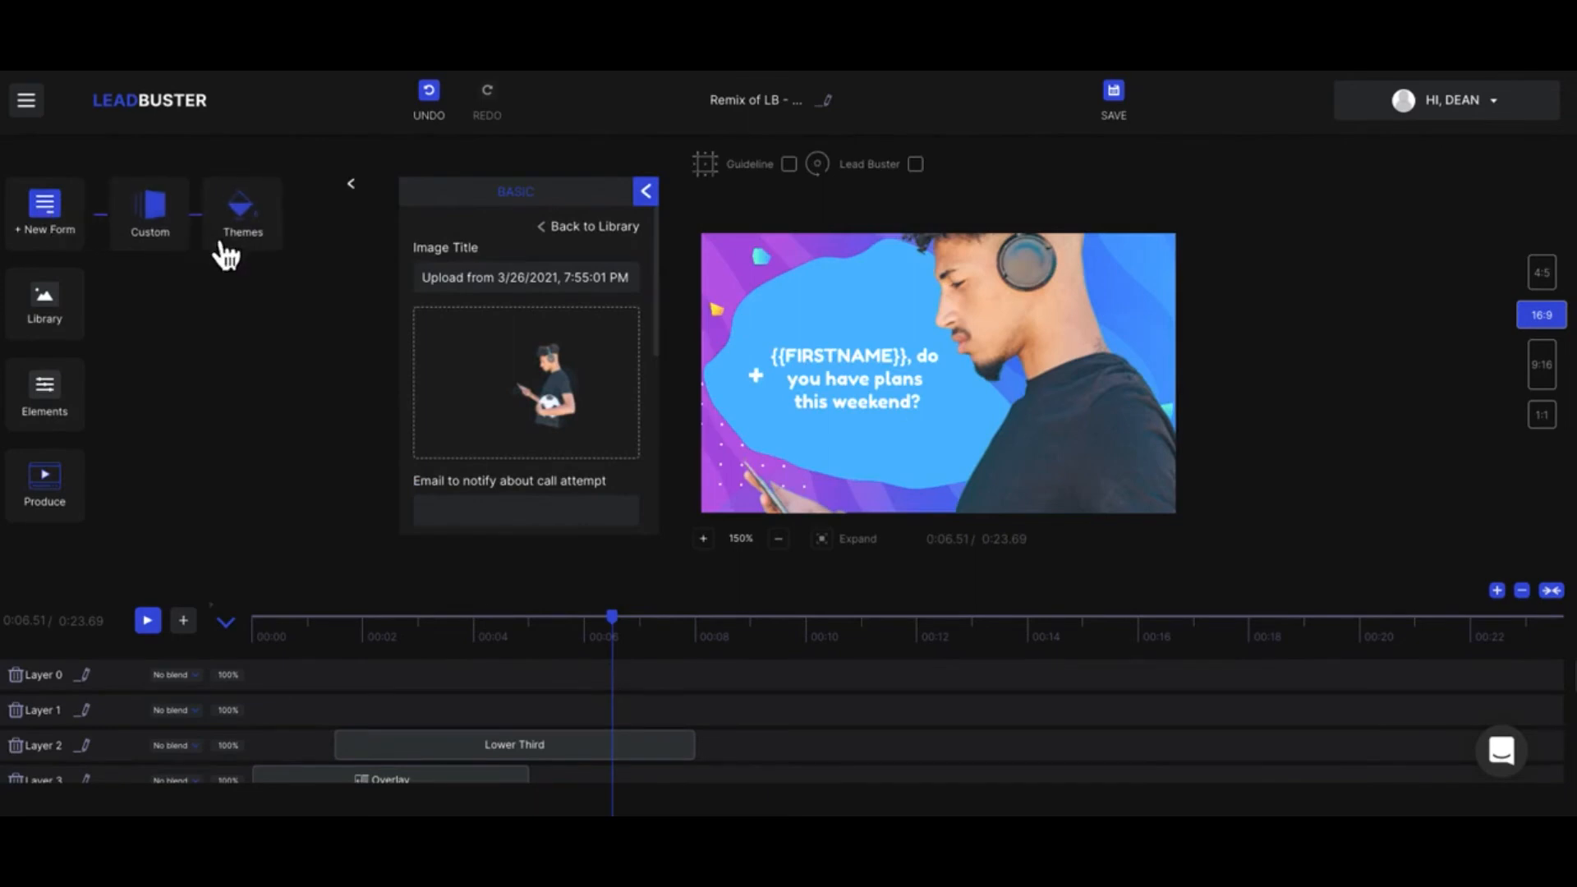
pyautogui.click(164, 219)
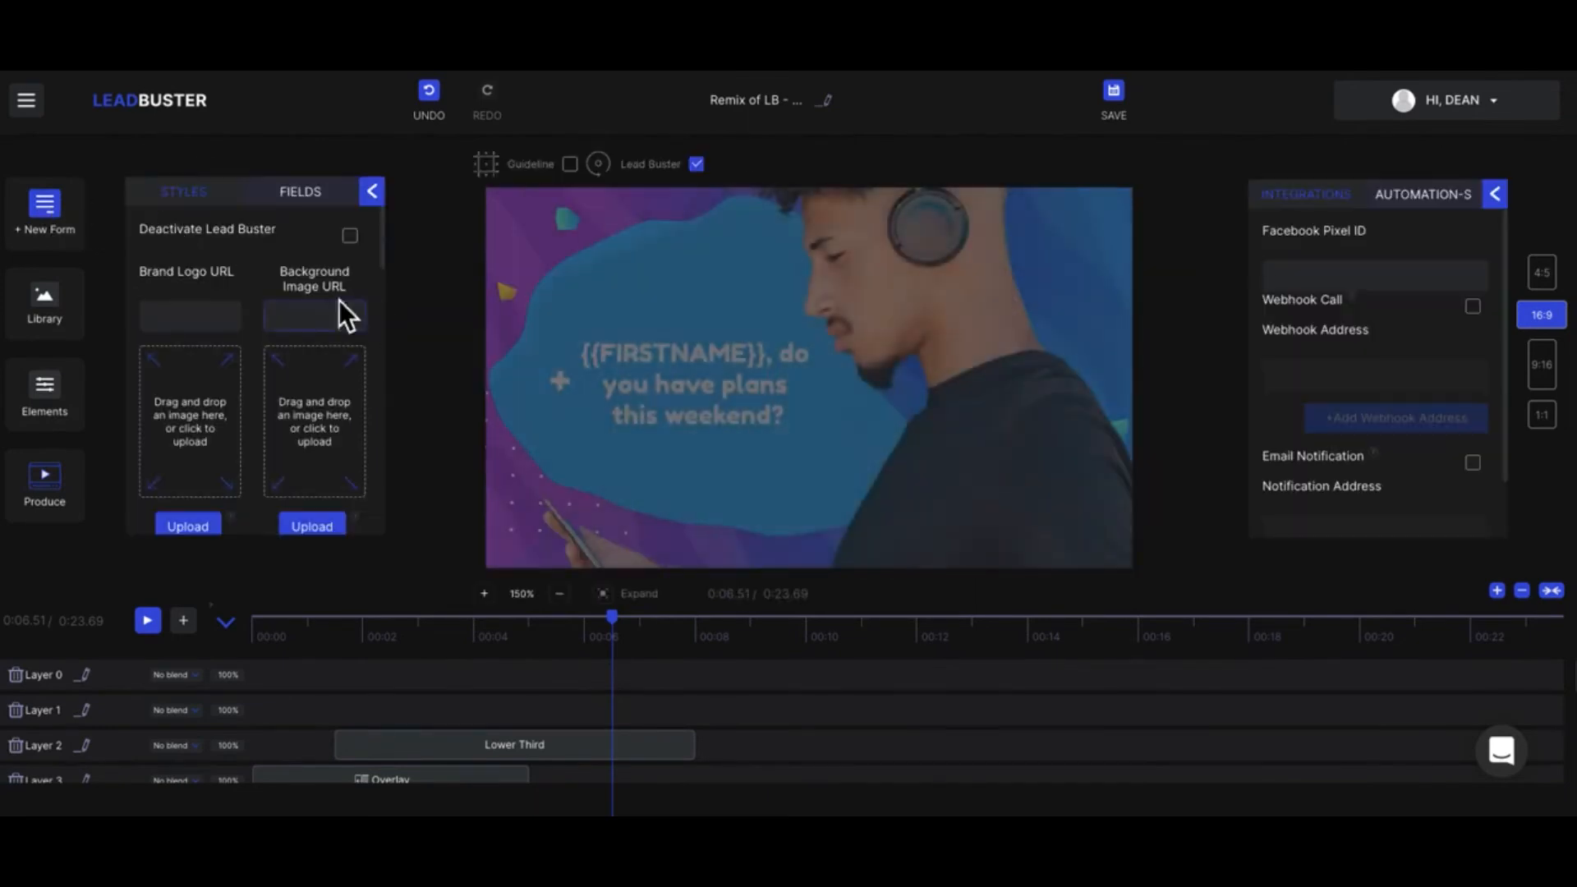
pyautogui.click(306, 195)
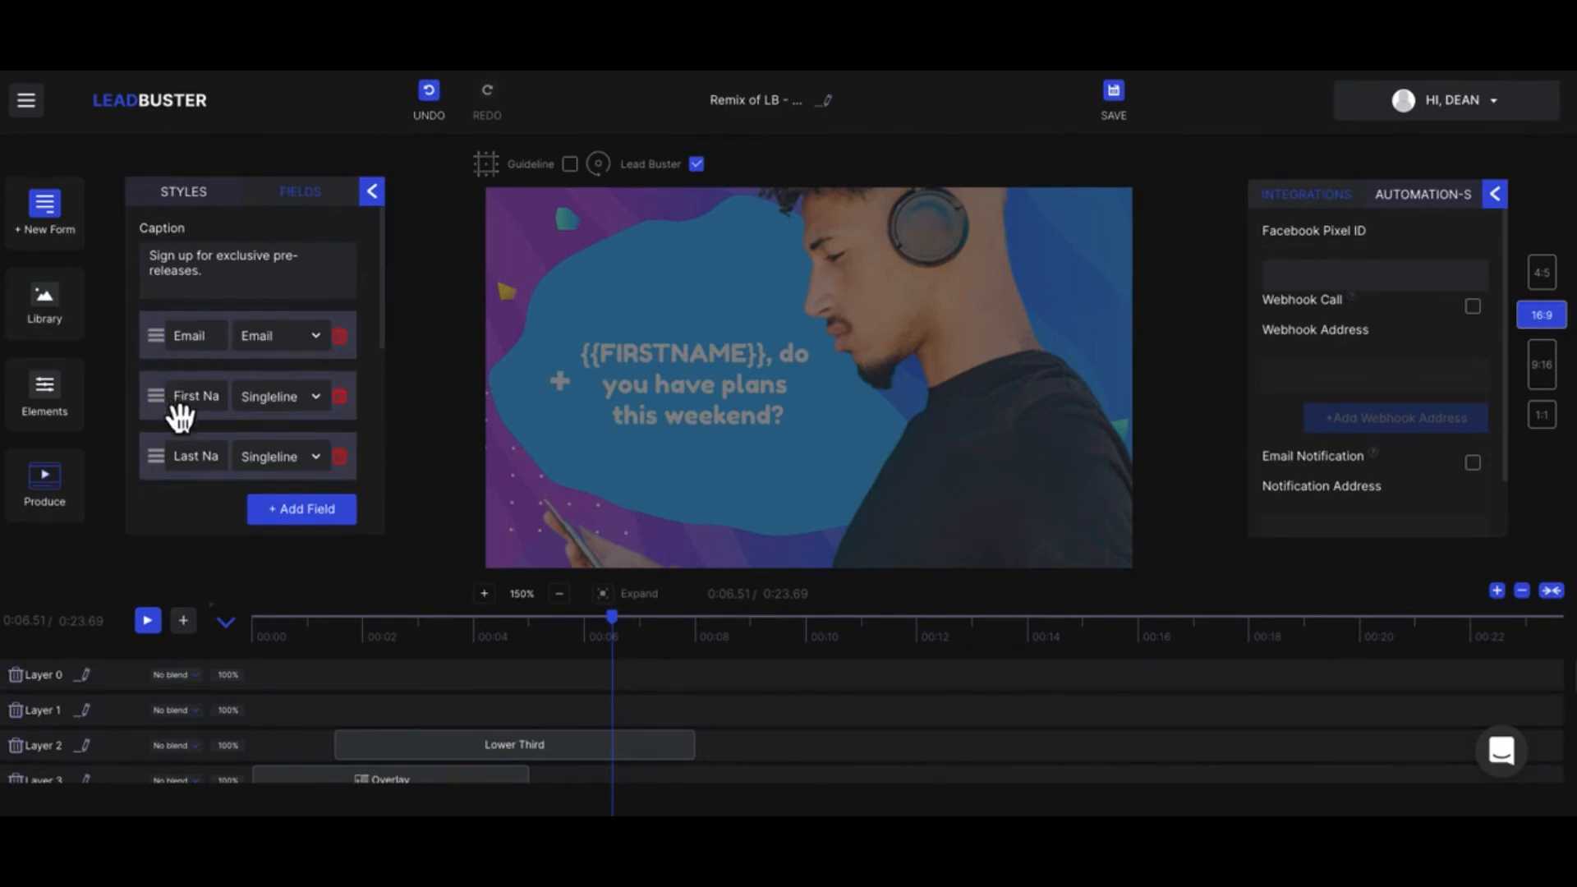
pyautogui.click(373, 192)
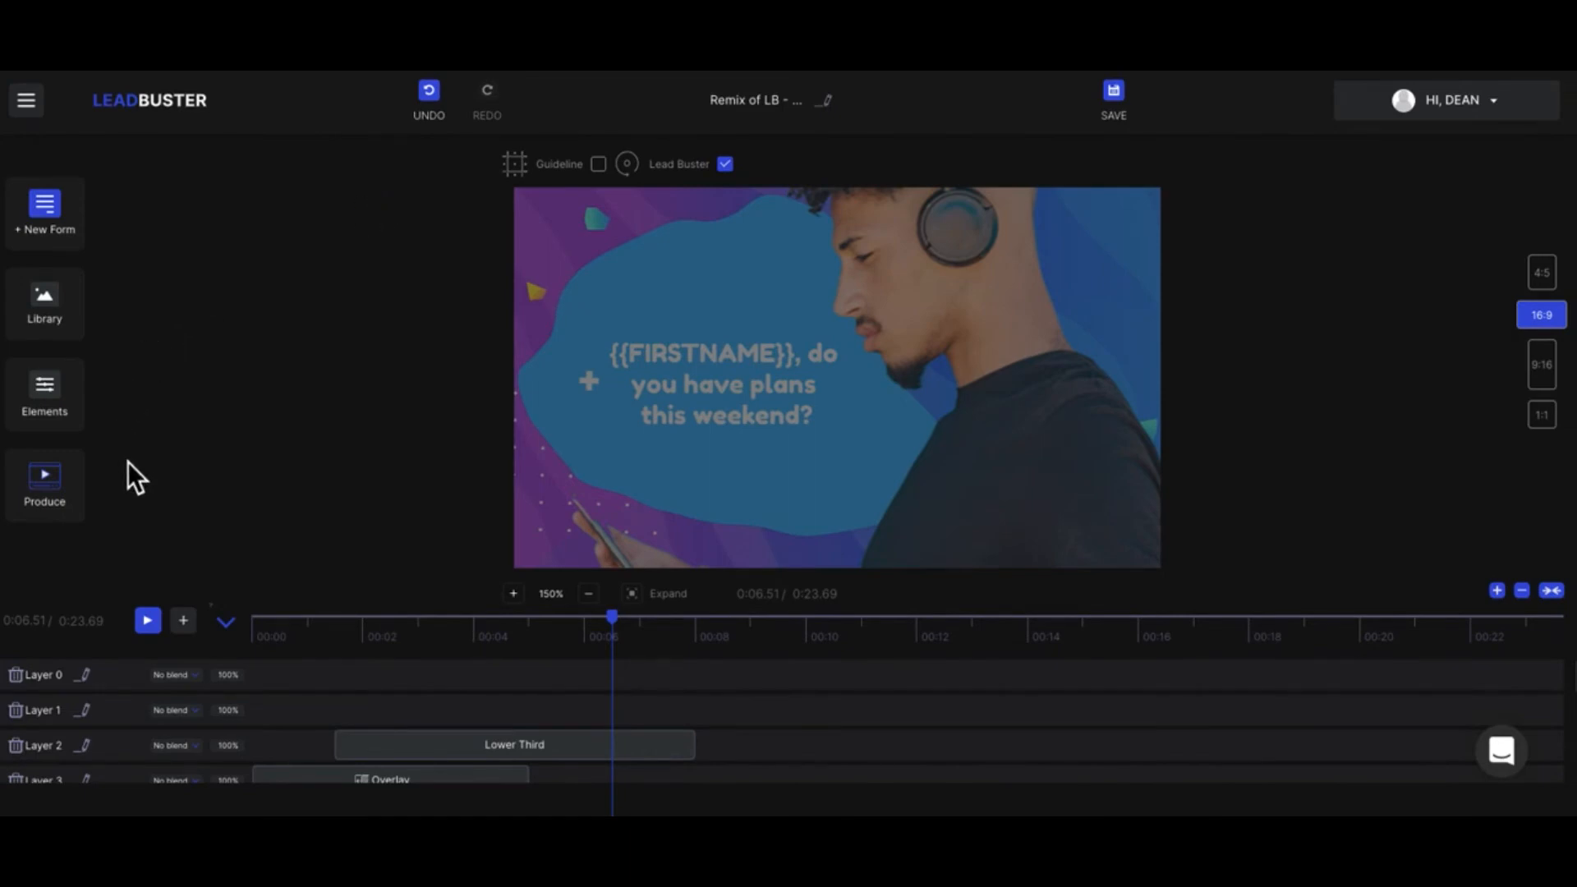
# Step: Review the project's production settings, including the preview link, Google Analytics ID and Google Tag Manager ID, and its publishing options
pyautogui.click(54, 498)
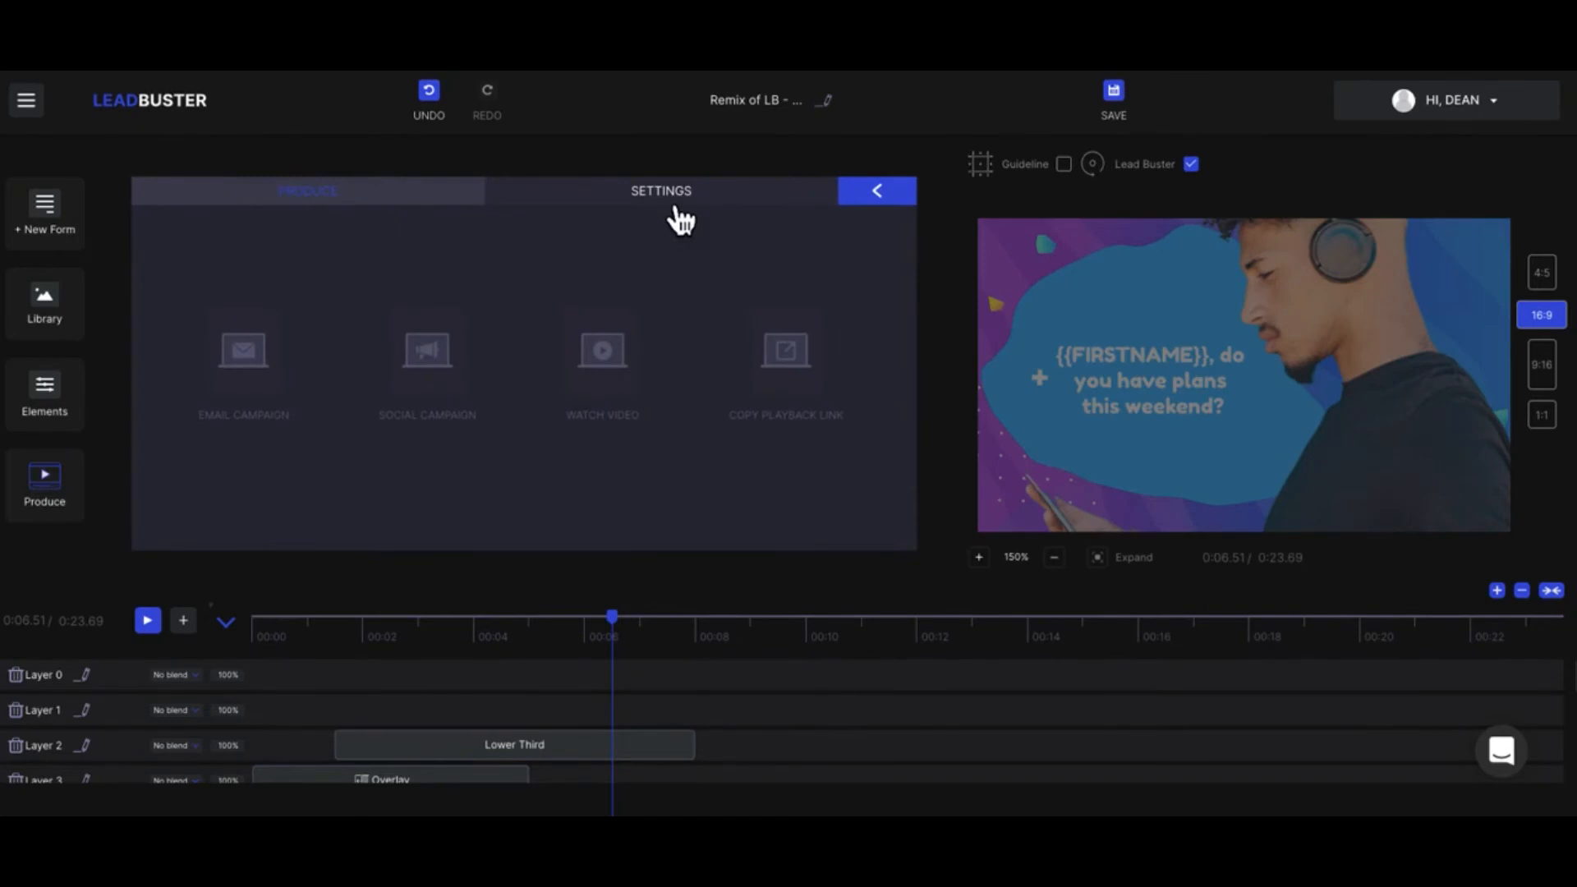
pyautogui.click(676, 210)
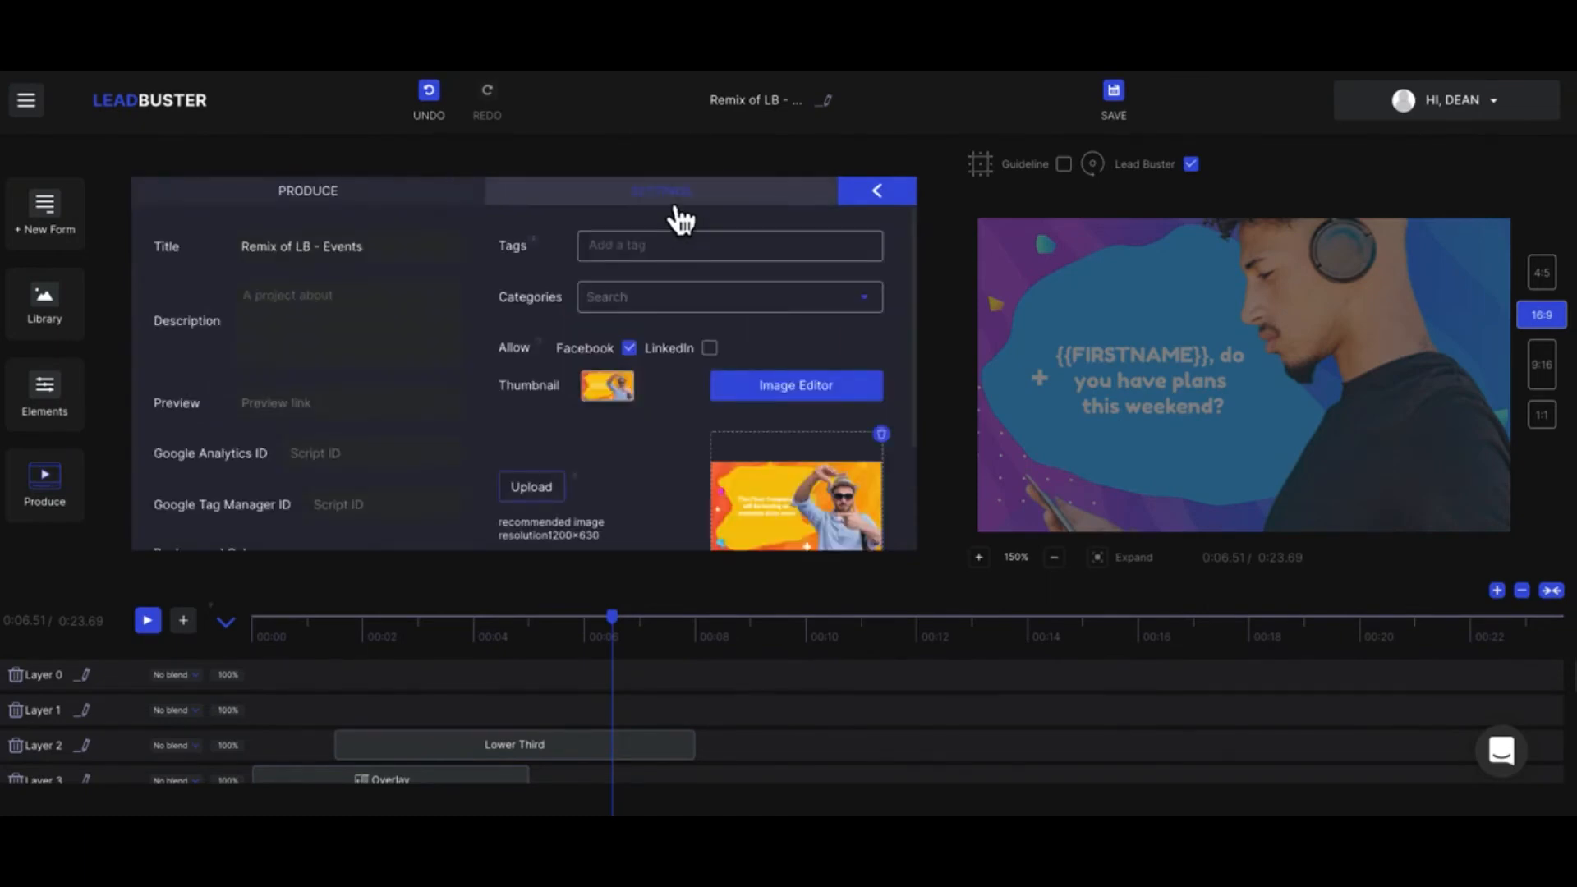
pyautogui.scroll(-1, 417, 372)
pyautogui.scroll(1, 253, 296)
pyautogui.scroll(-4, 350, 328)
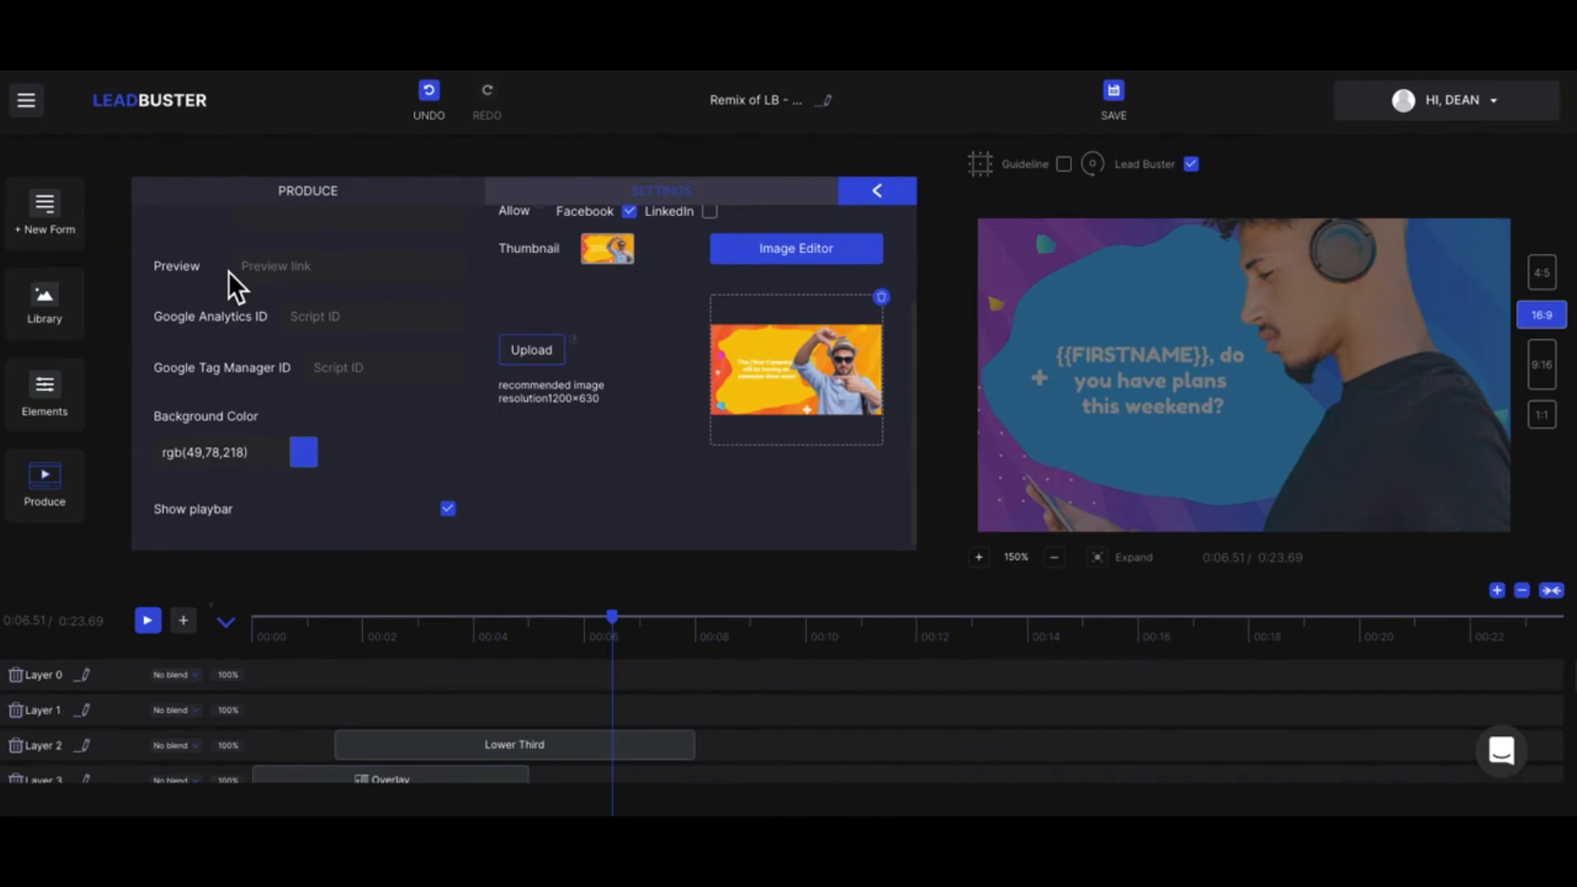
pyautogui.click(317, 327)
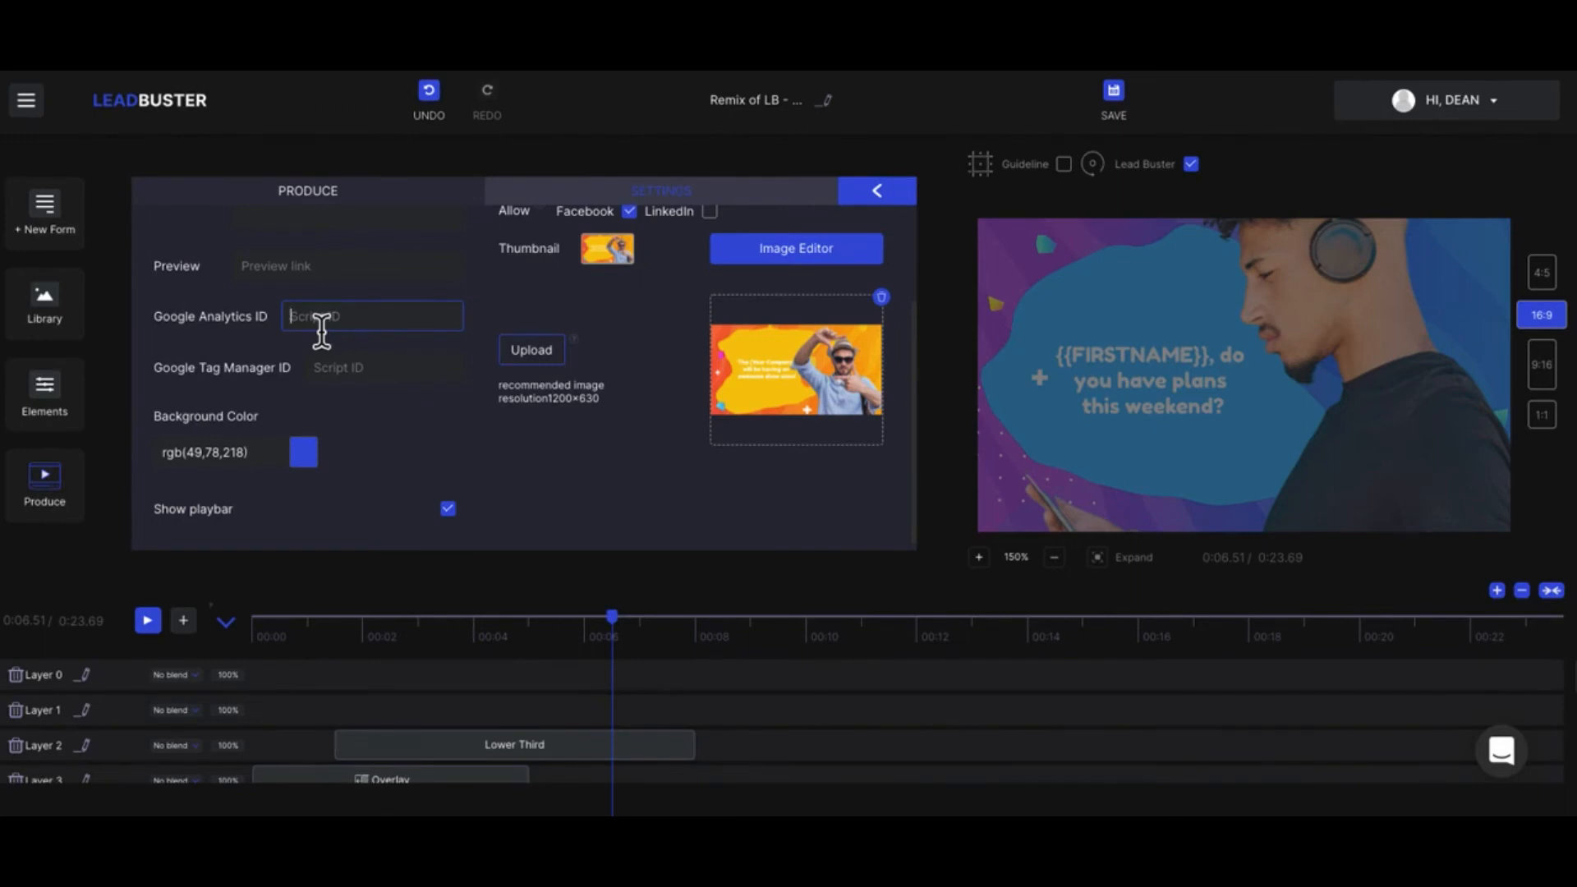
pyautogui.click(313, 224)
pyautogui.click(326, 368)
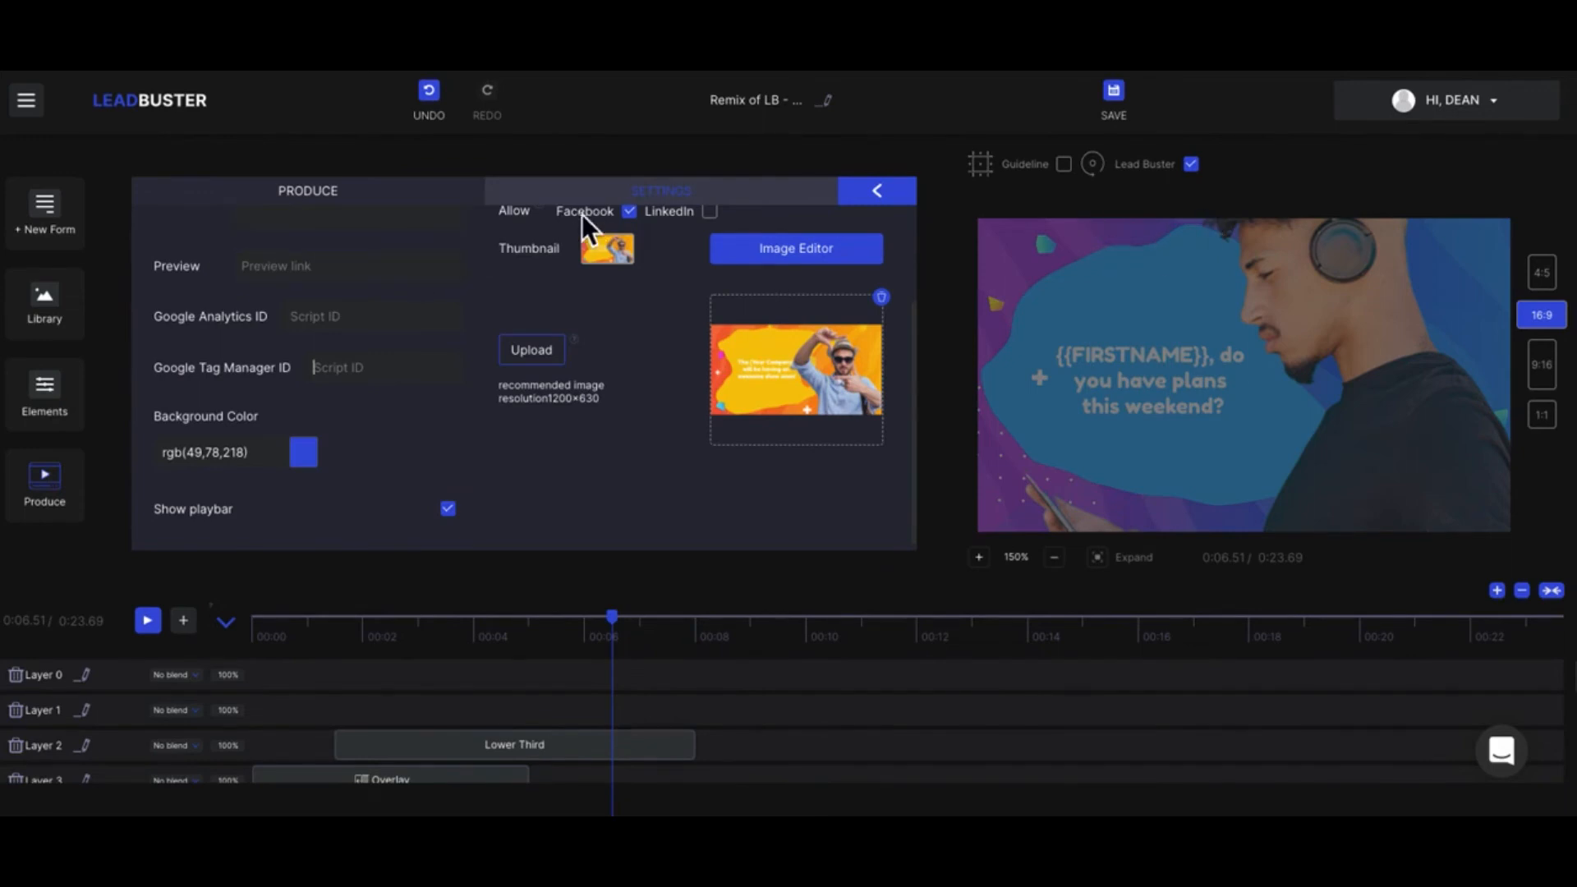
pyautogui.click(407, 197)
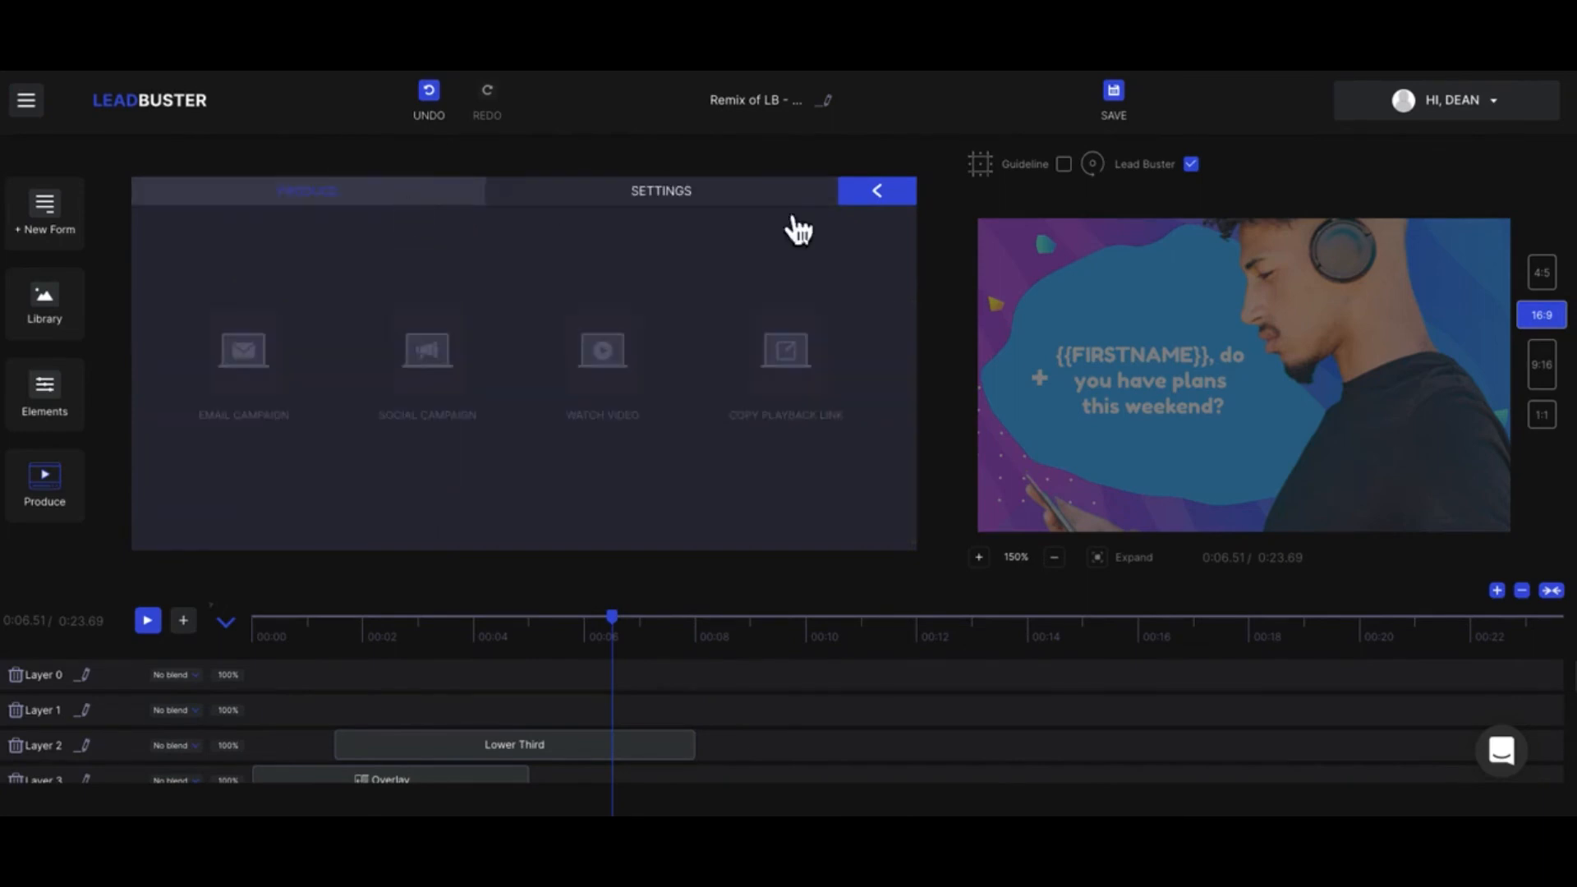
pyautogui.click(873, 197)
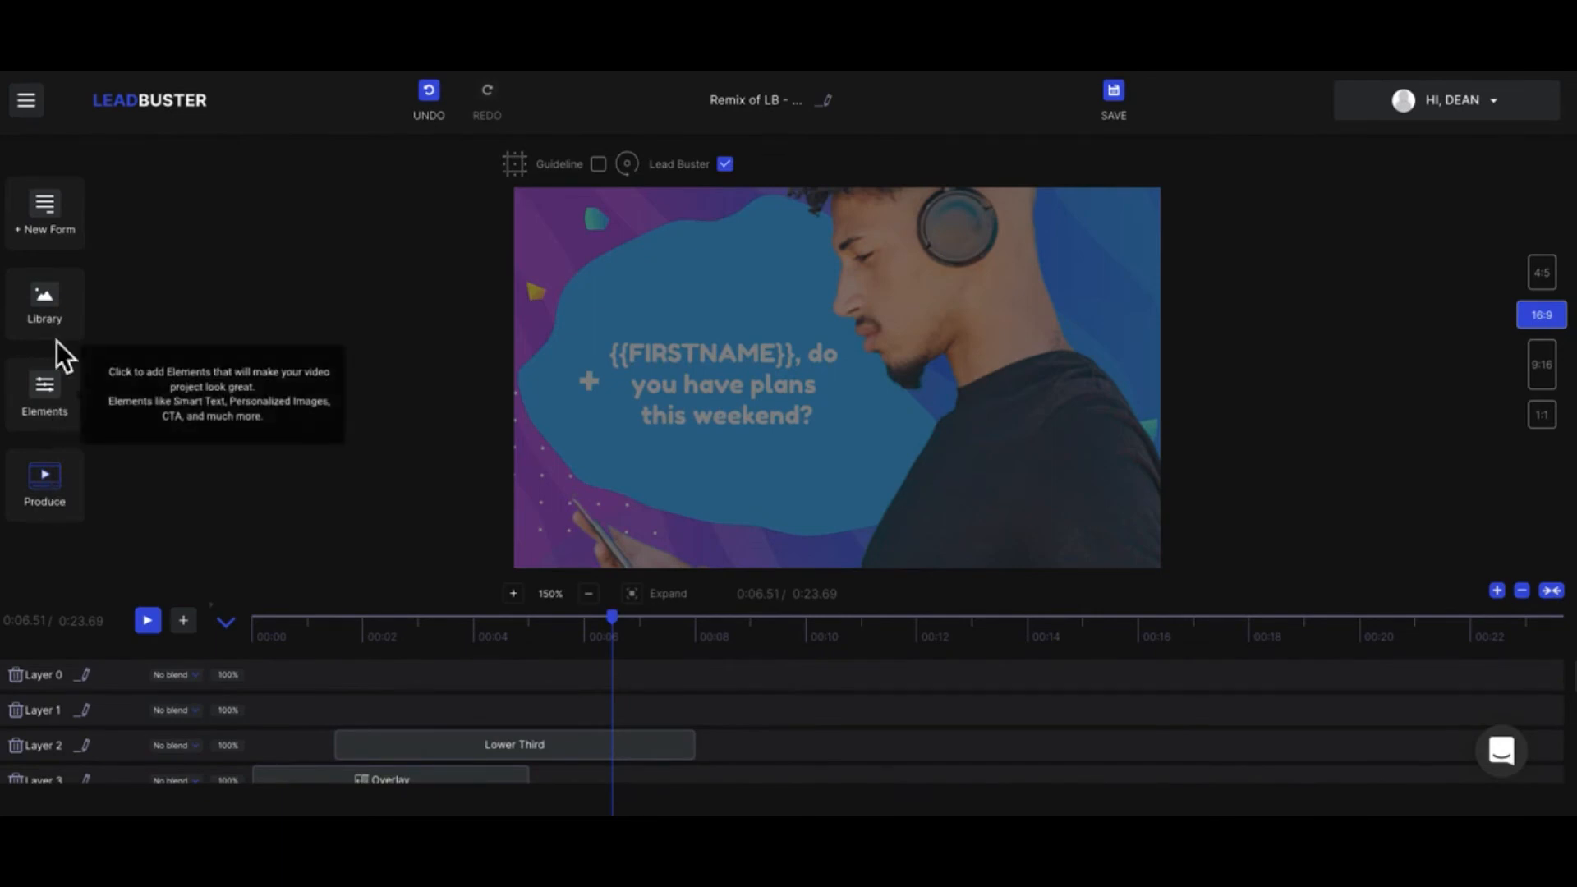
# Step: Reopen the custom lead form and review its styles, fields and Facebook Pixel ID integration
pyautogui.click(62, 237)
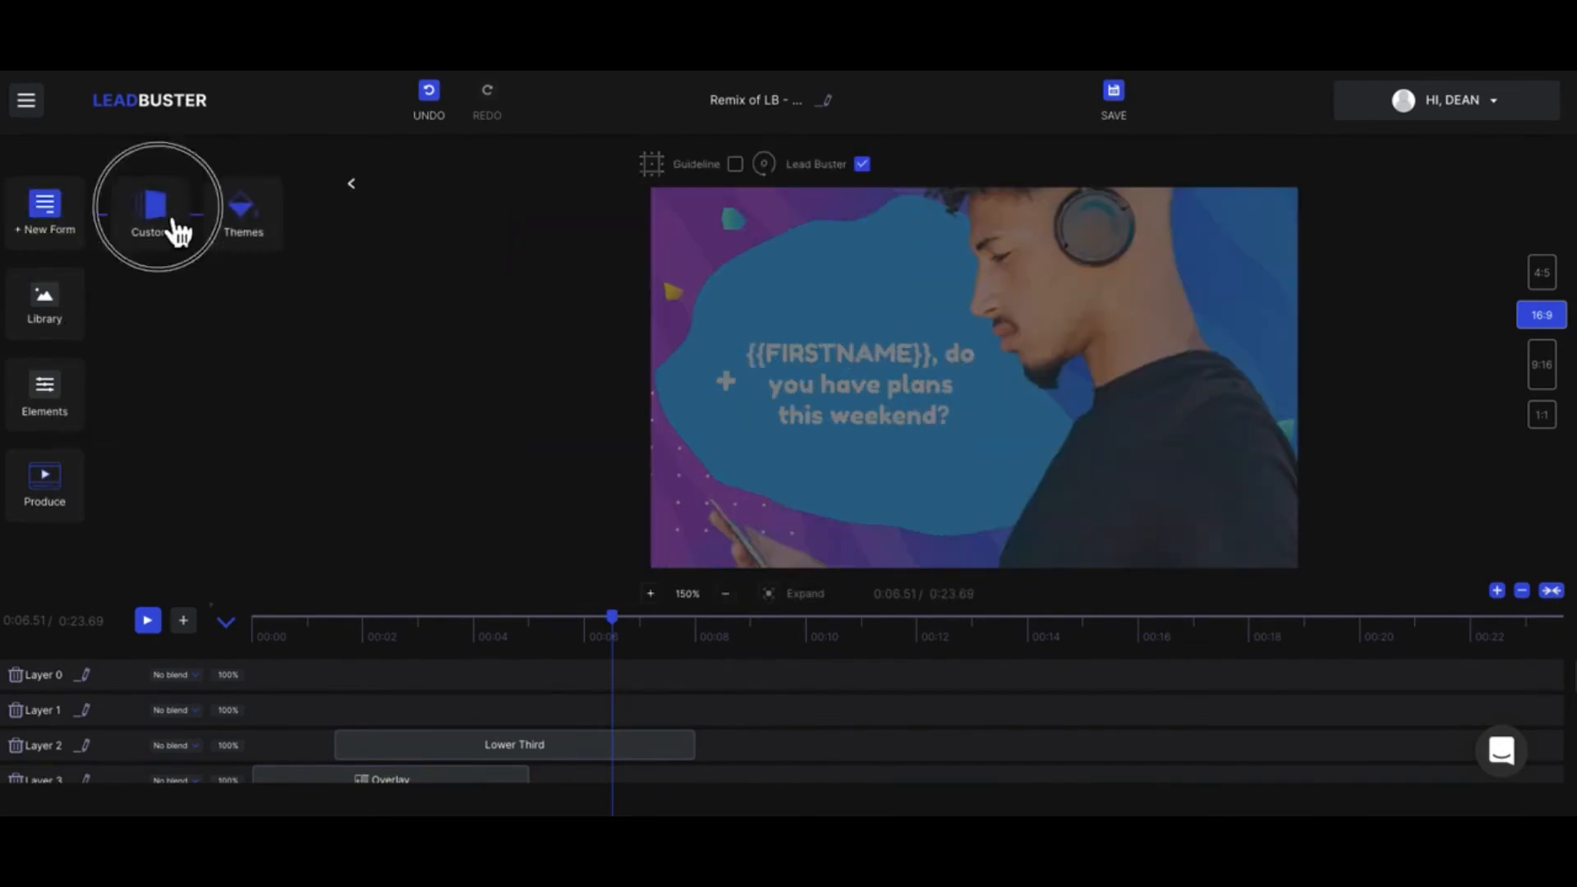
pyautogui.click(170, 228)
pyautogui.scroll(-5, 356, 447)
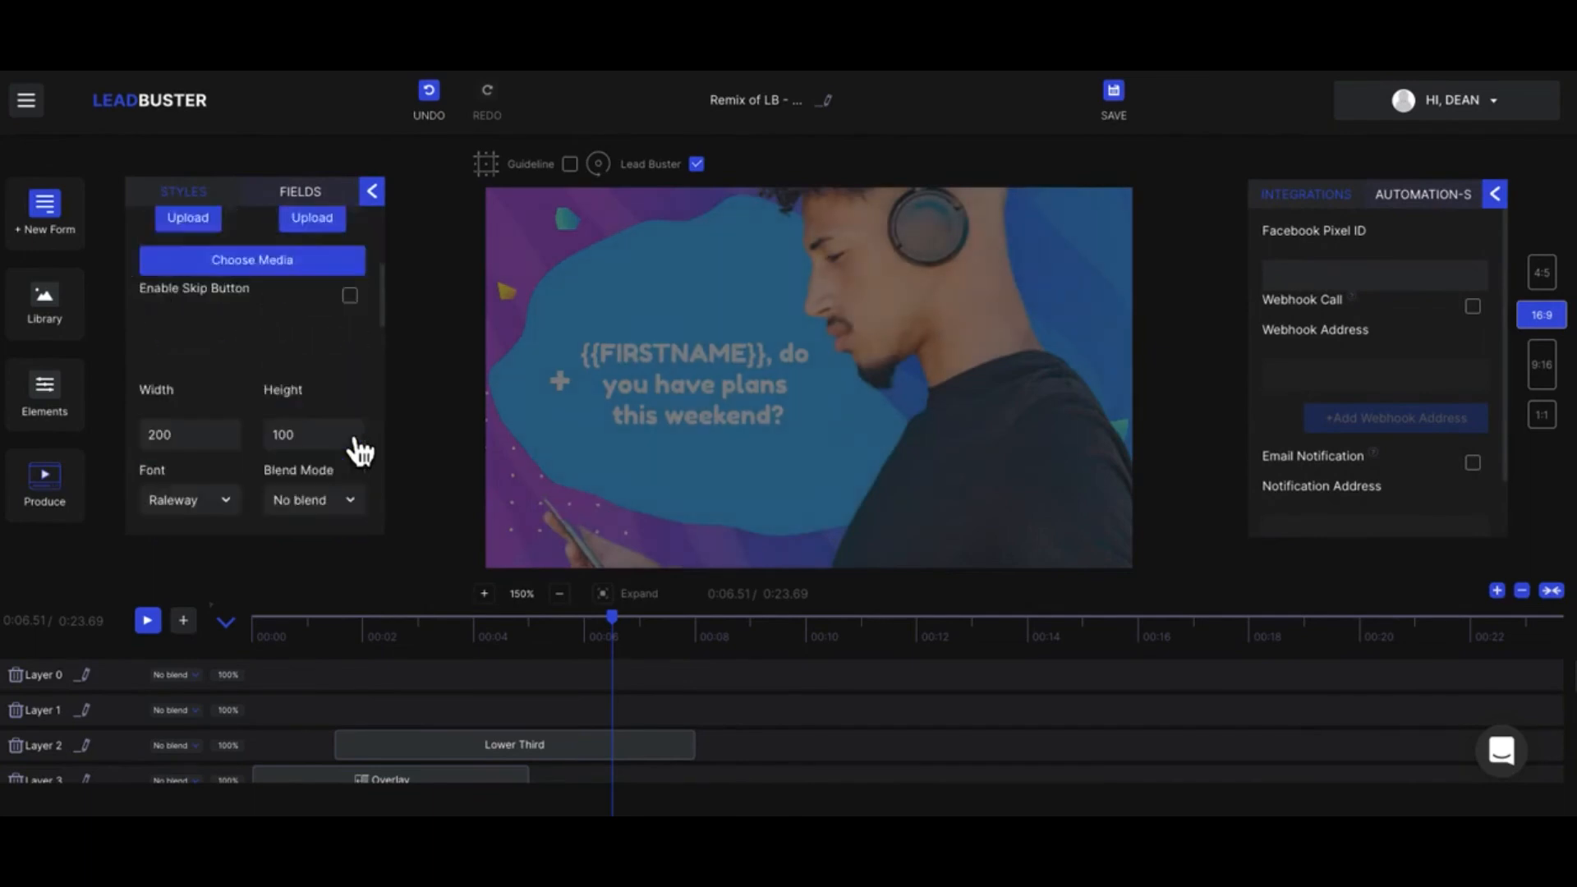
pyautogui.click(318, 212)
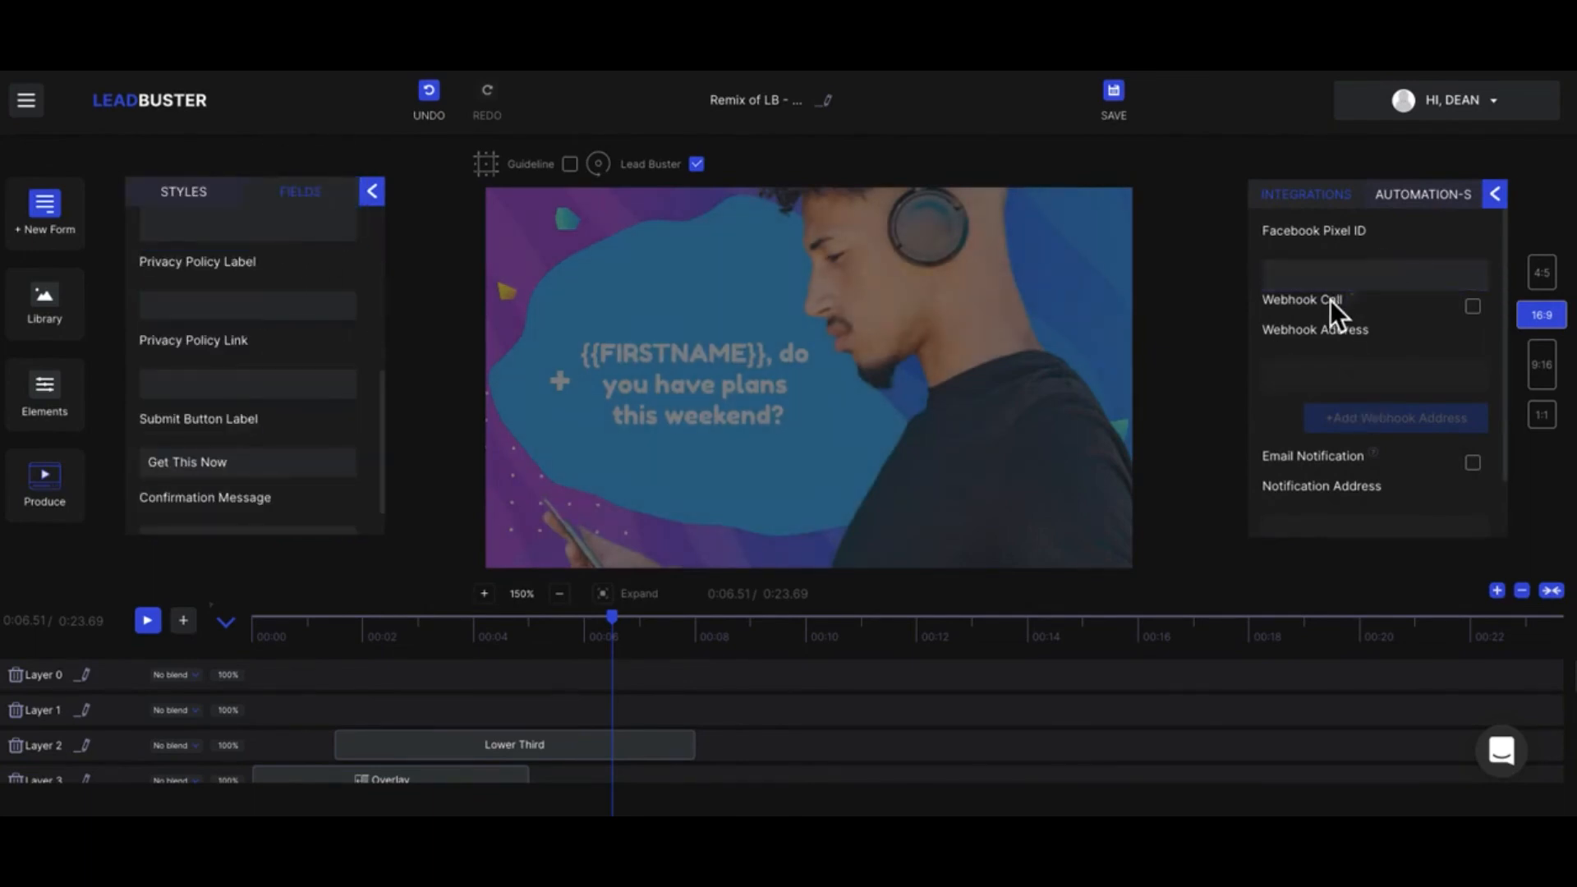
pyautogui.click(1306, 275)
# Step: Enable the webhook call for the lead form and add fields for a second and third webhook address
pyautogui.click(1473, 306)
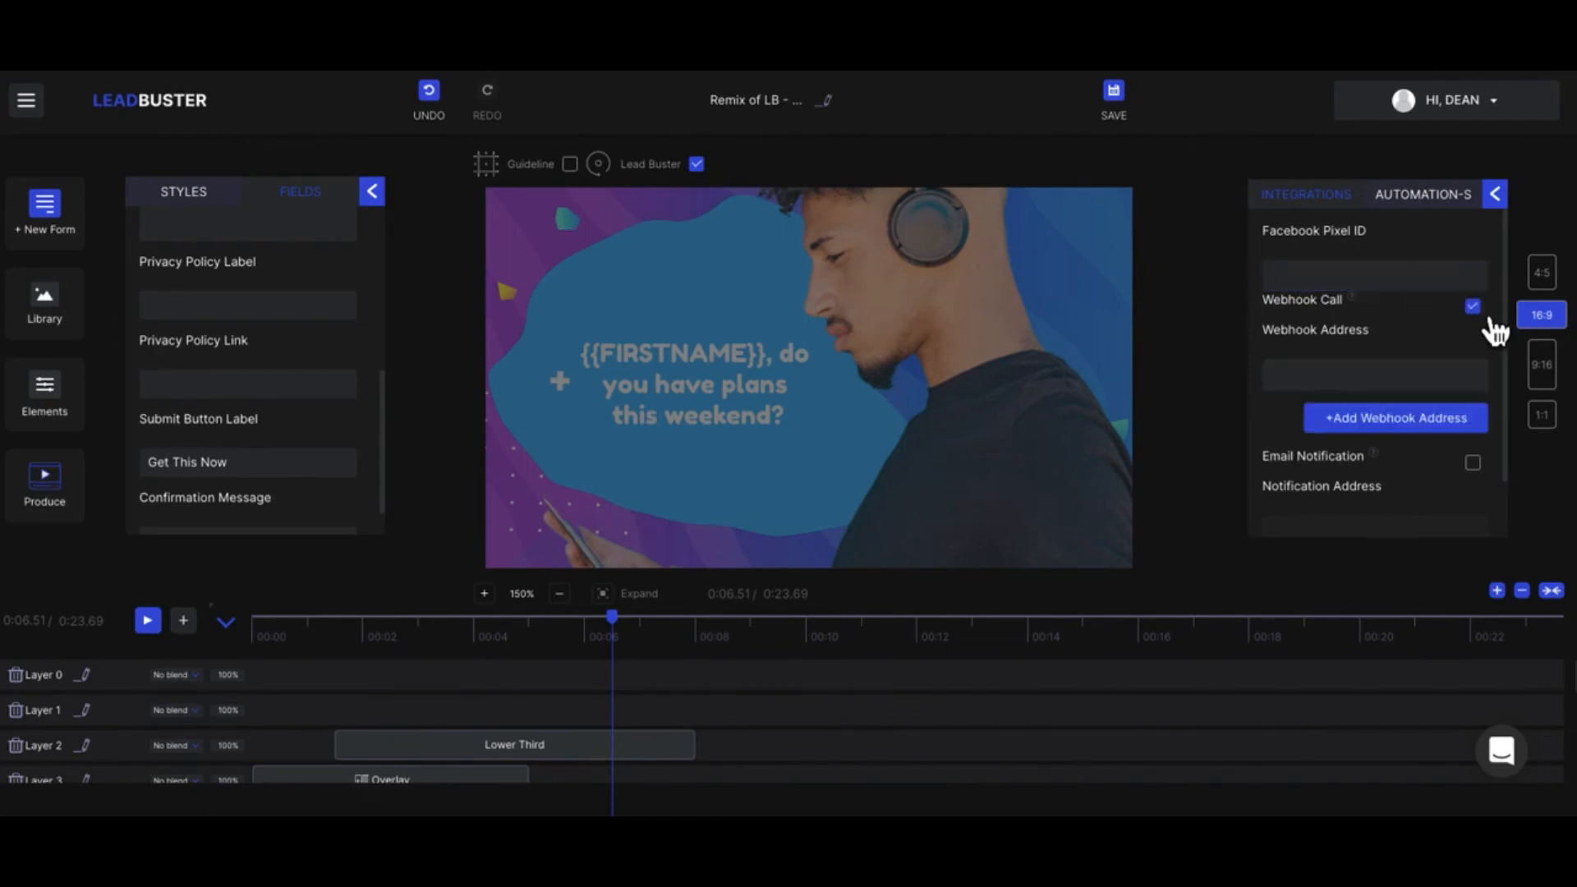
pyautogui.click(1407, 419)
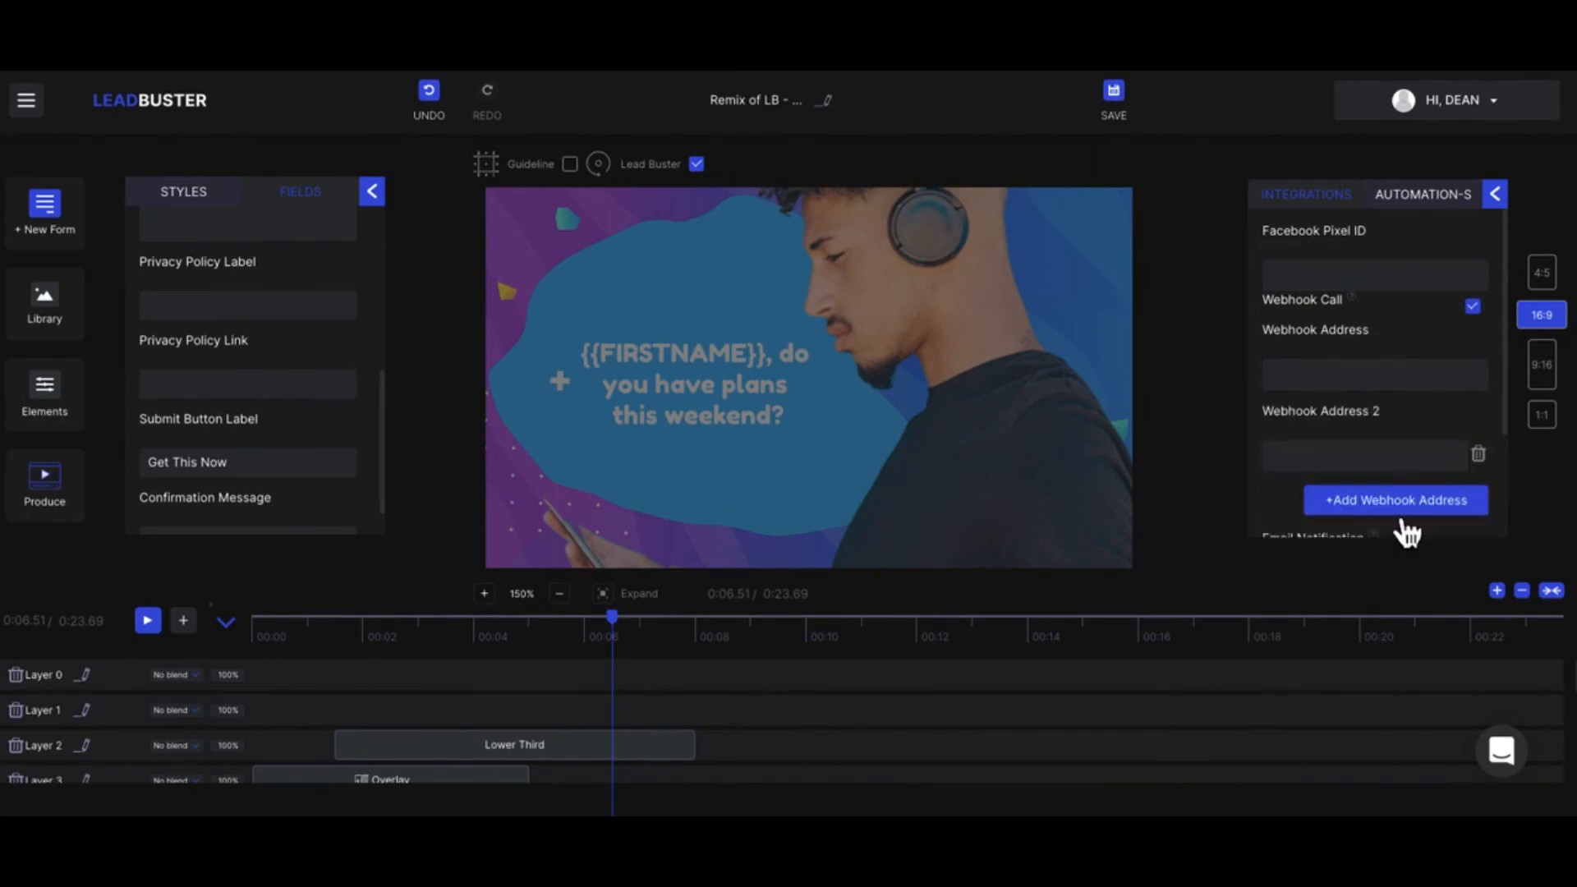
pyautogui.click(1402, 511)
pyautogui.scroll(-3, 1373, 416)
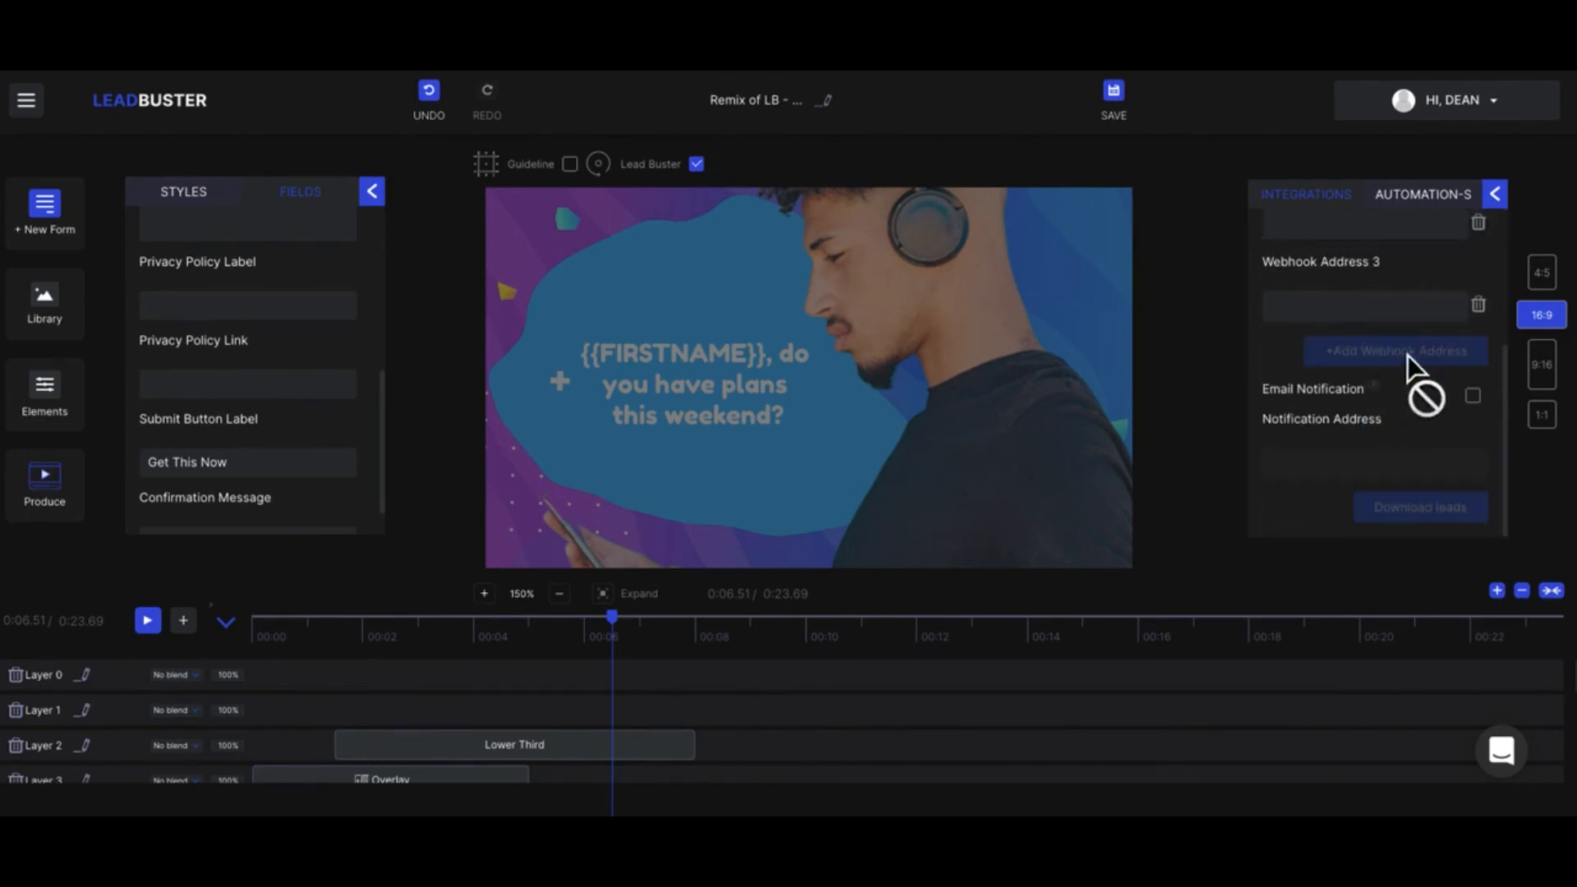
pyautogui.scroll(3, 1416, 358)
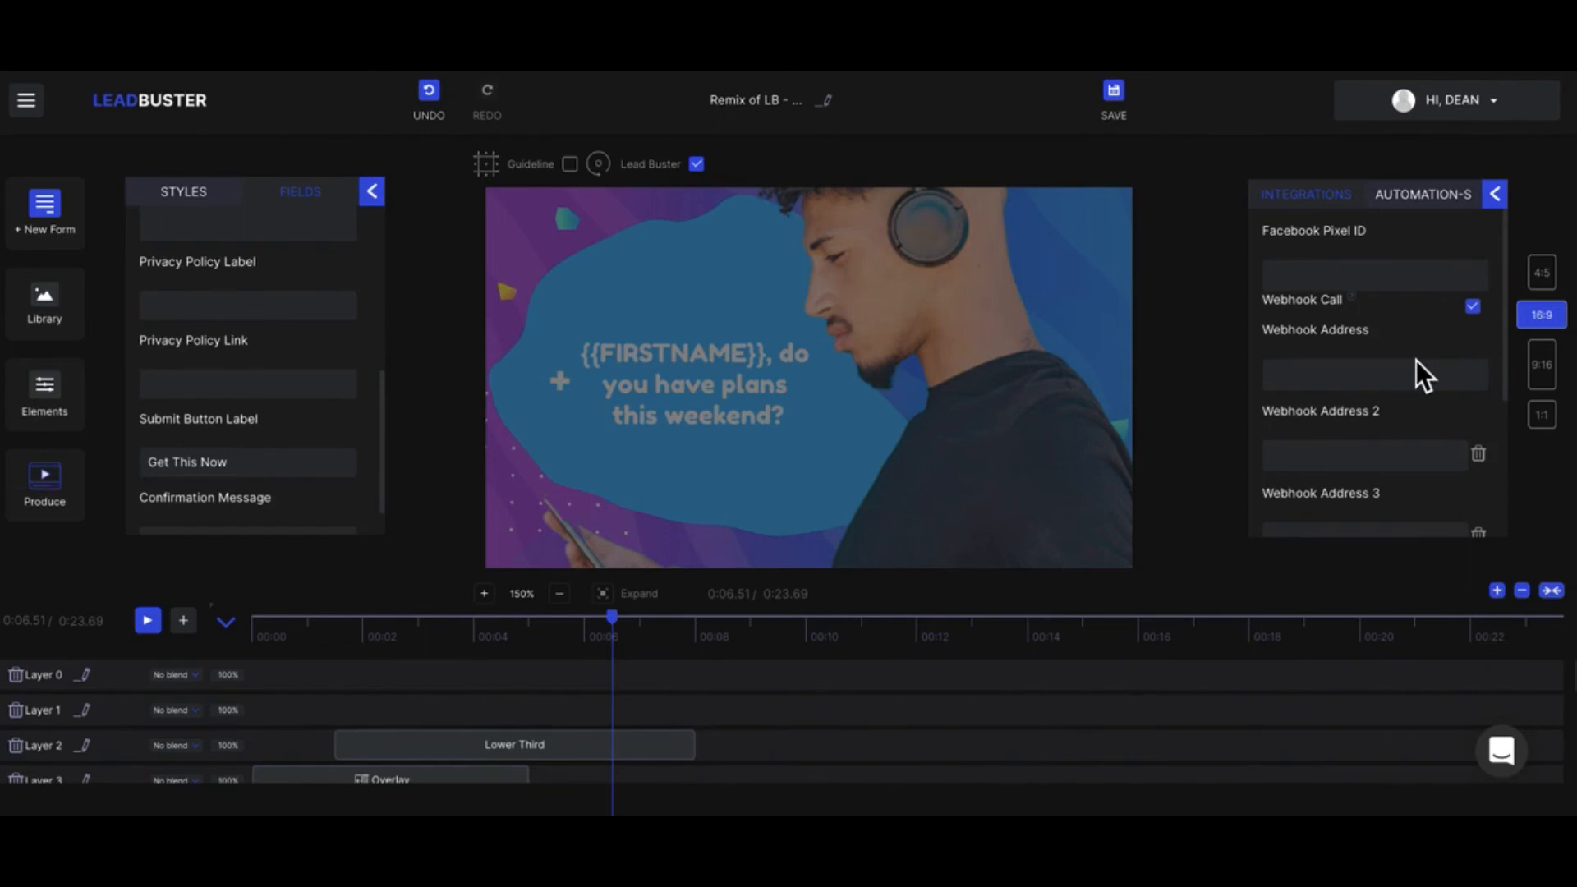
pyautogui.click(1306, 374)
pyautogui.click(1179, 431)
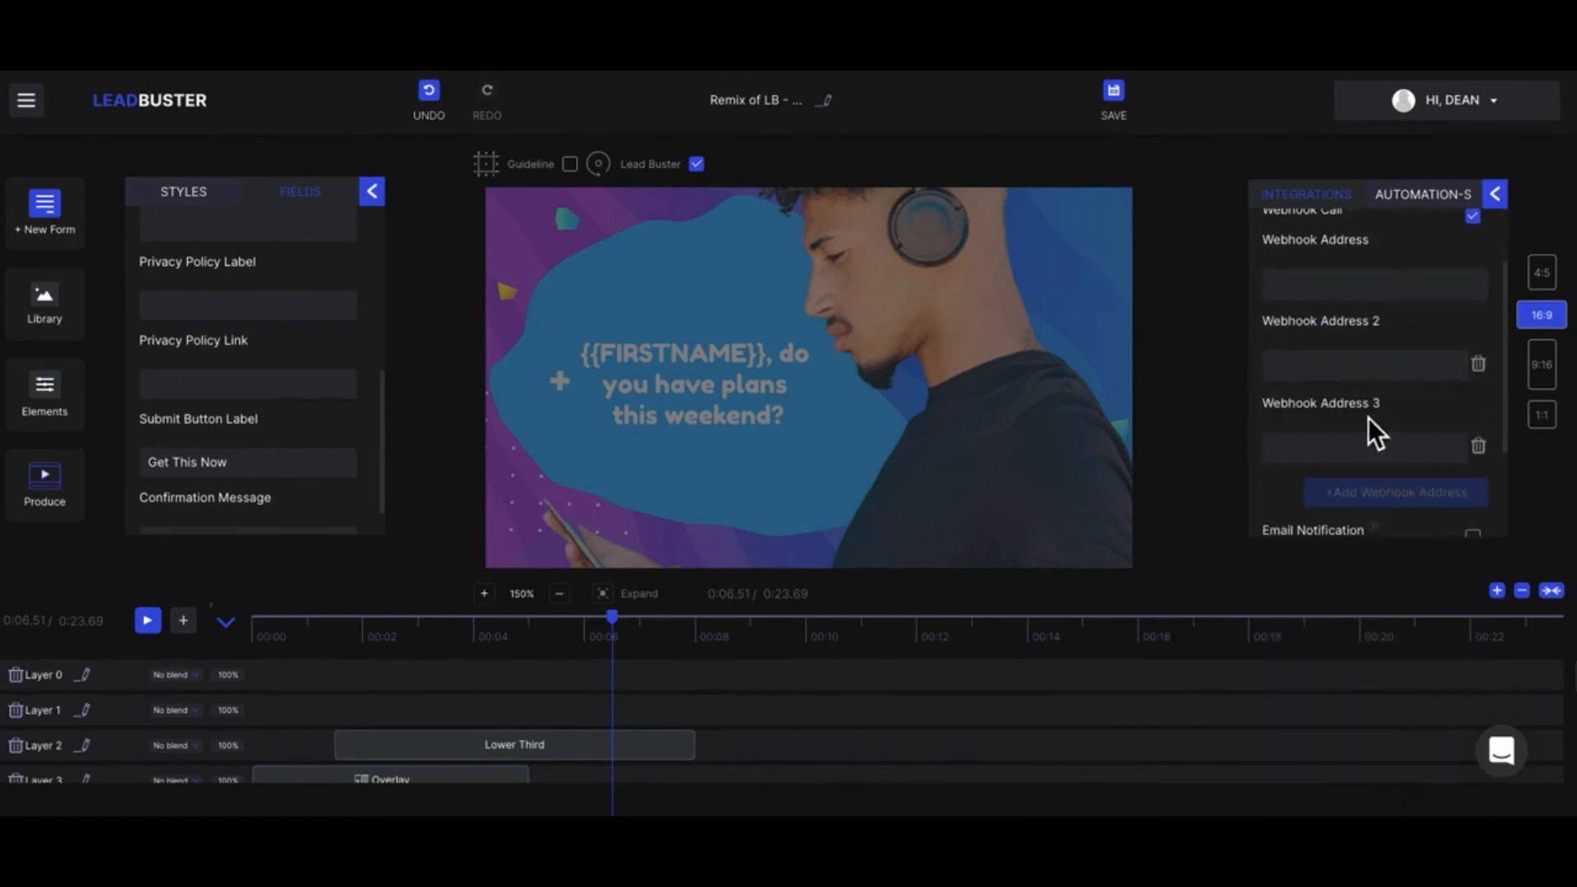
# Step: Enable email notification for the lead form and enter the recipient's email address as the notification address
pyautogui.scroll(-2, 1372, 416)
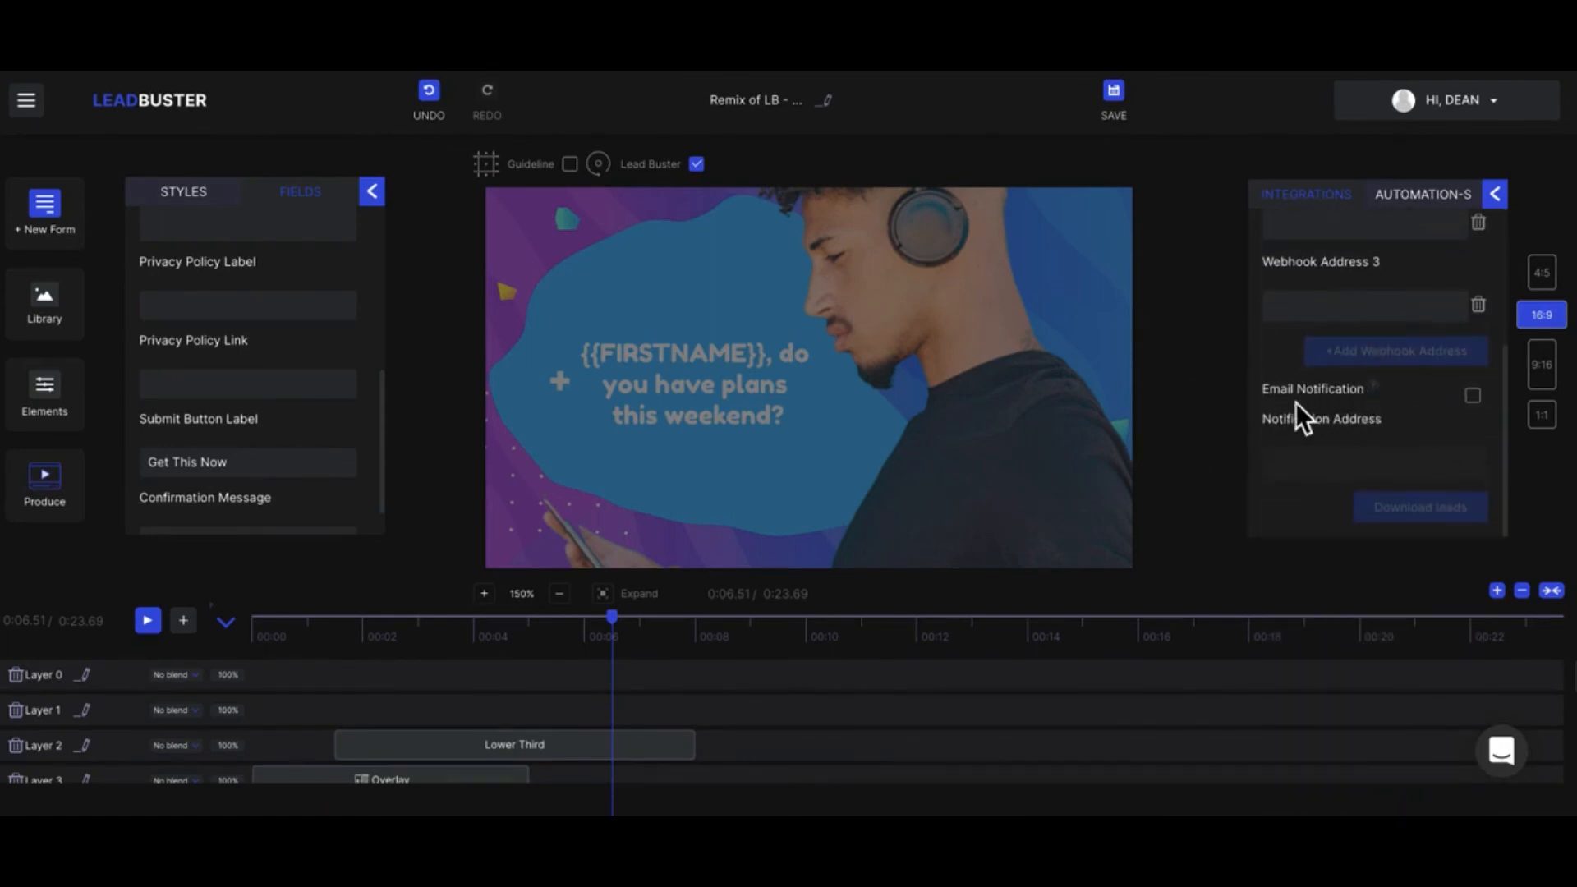
pyautogui.click(1473, 395)
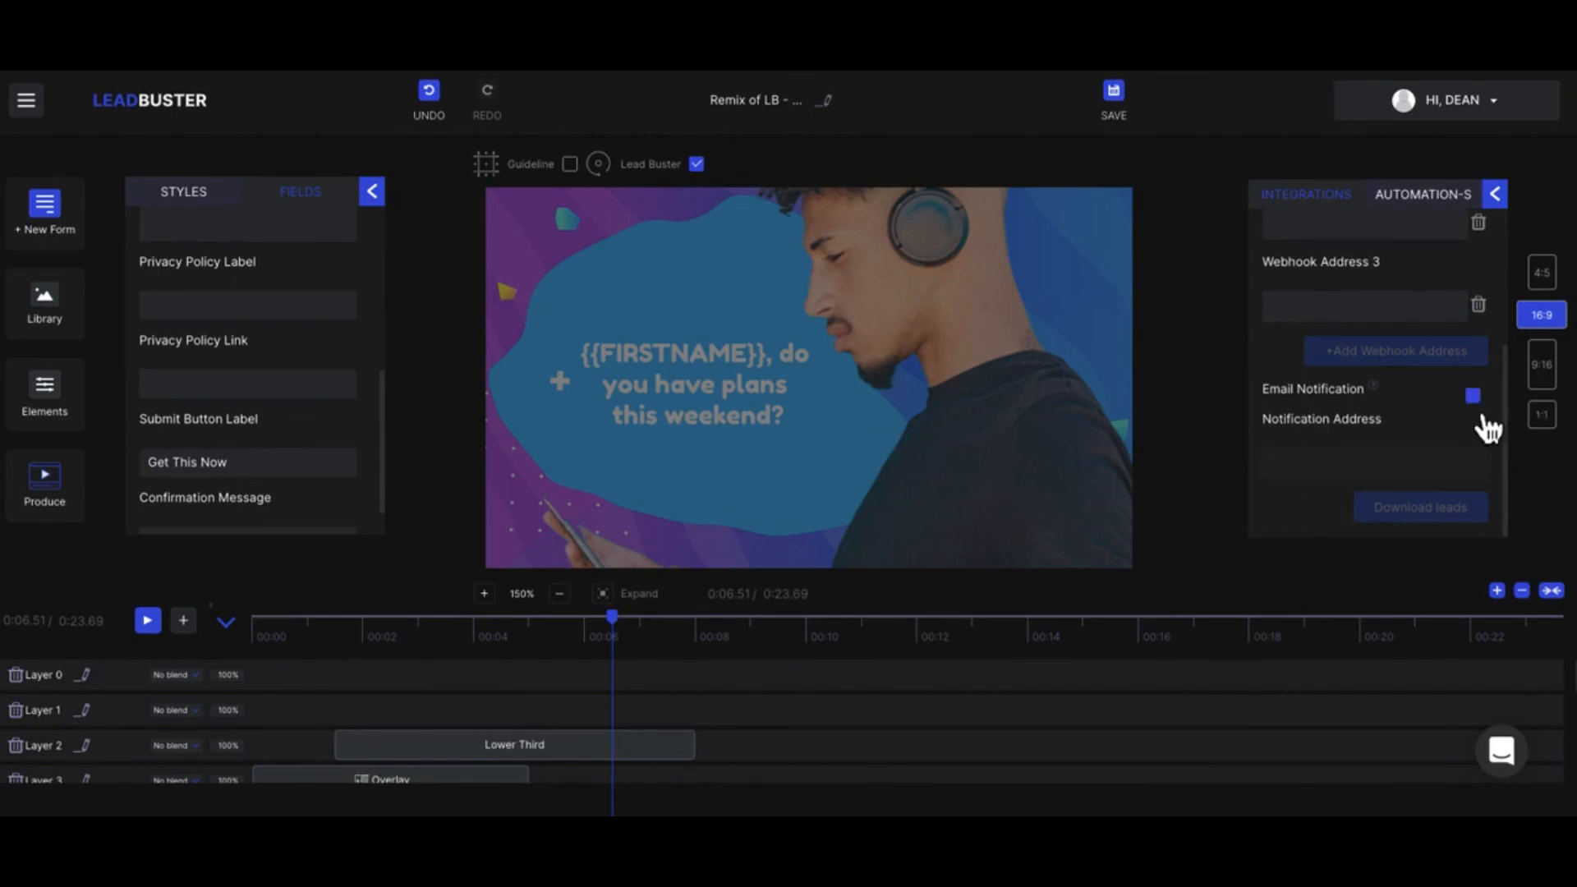
pyautogui.click(1325, 463)
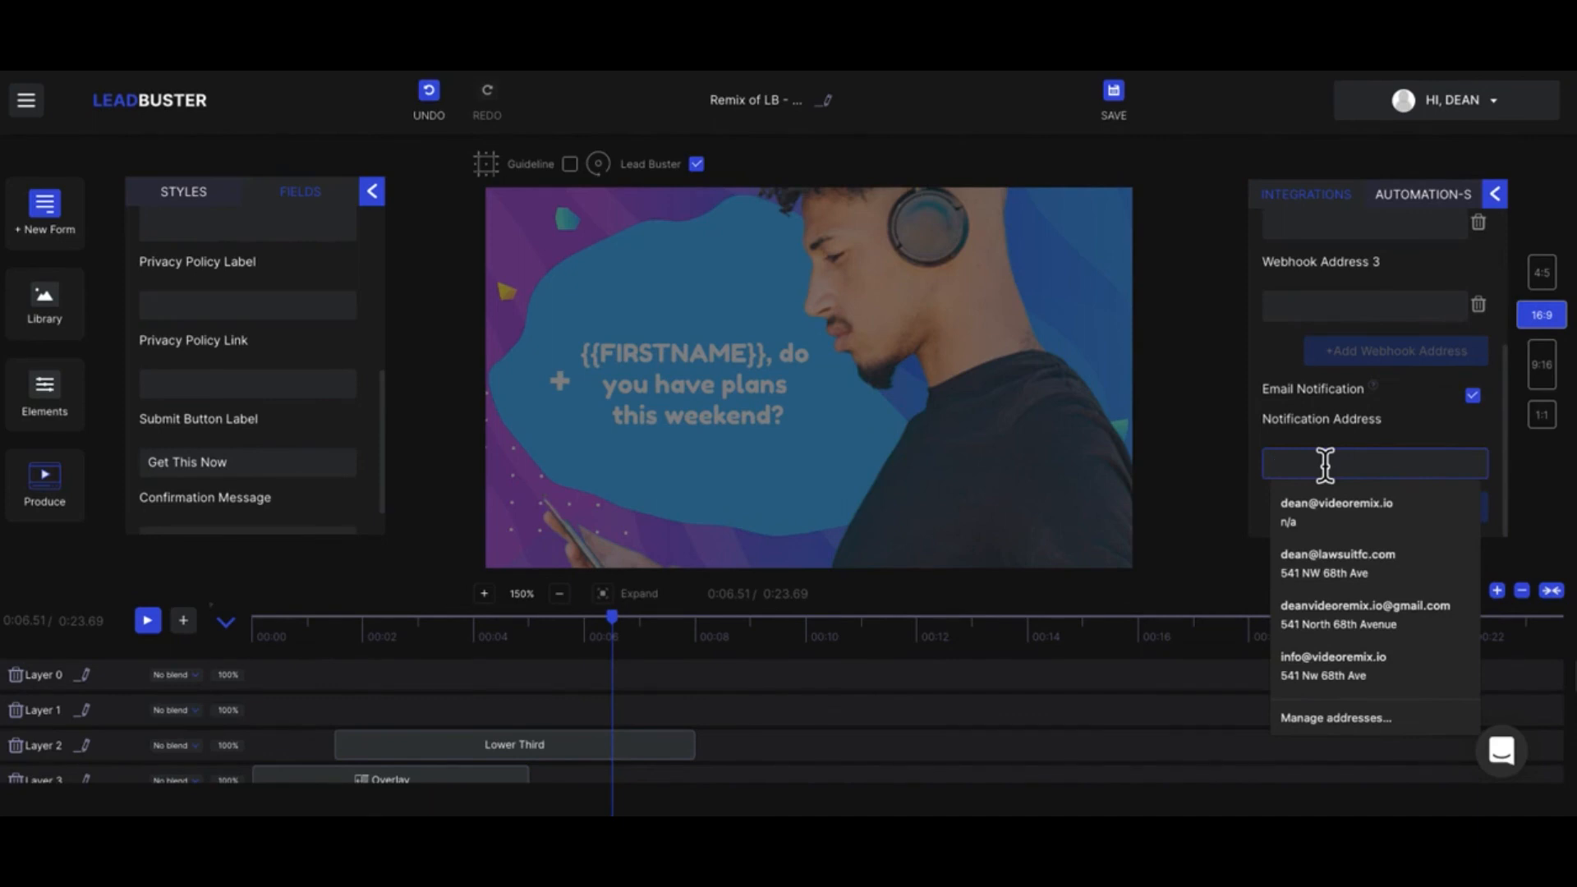
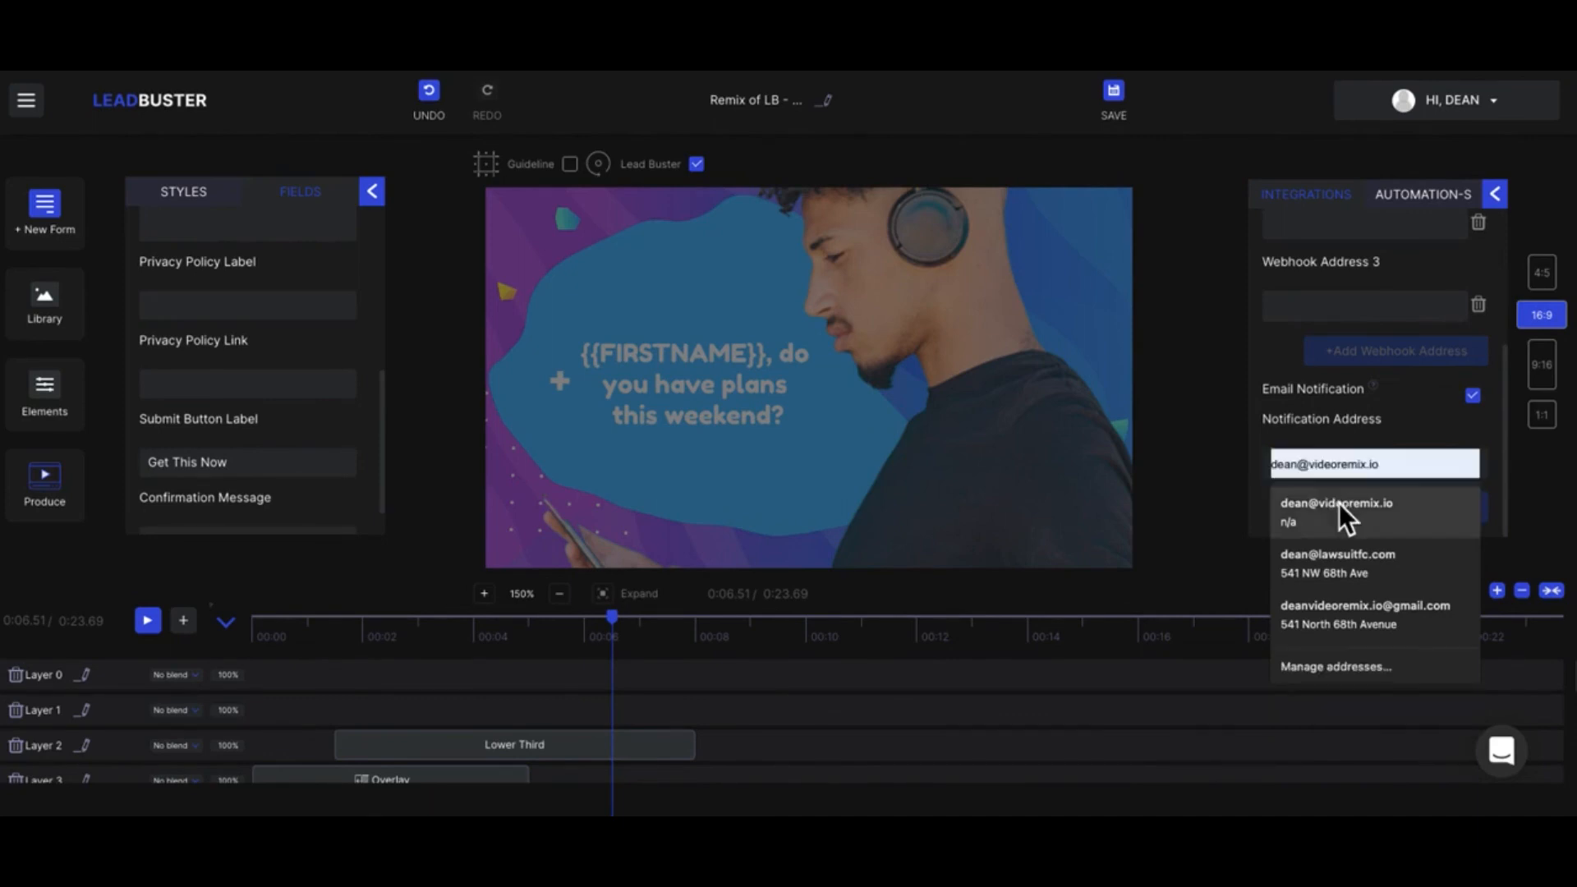
pyautogui.click(1339, 504)
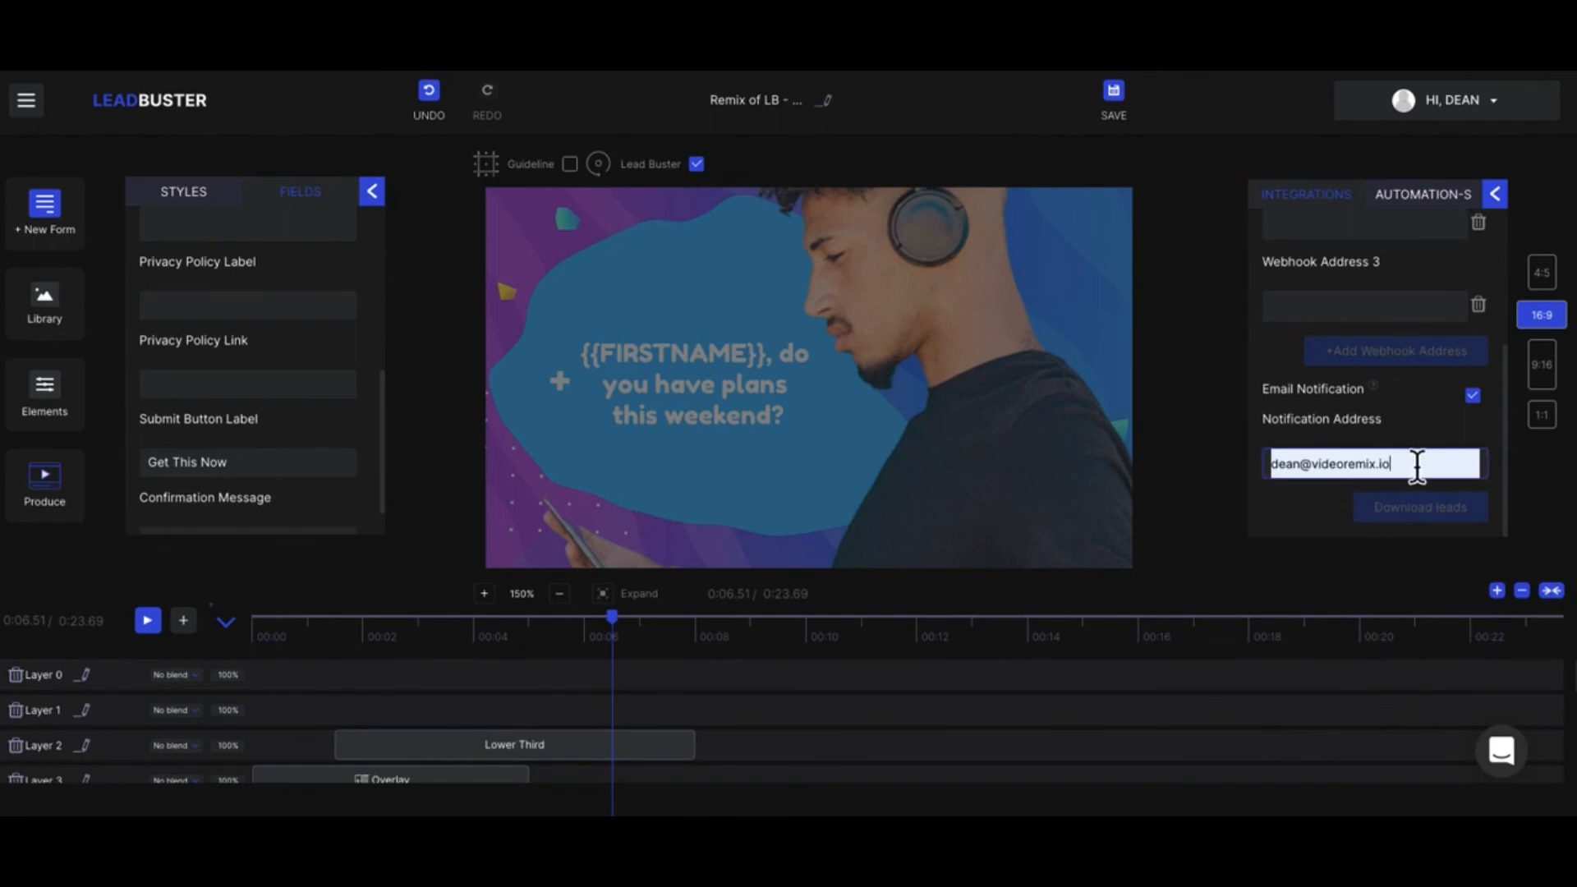
pyautogui.write(', d')
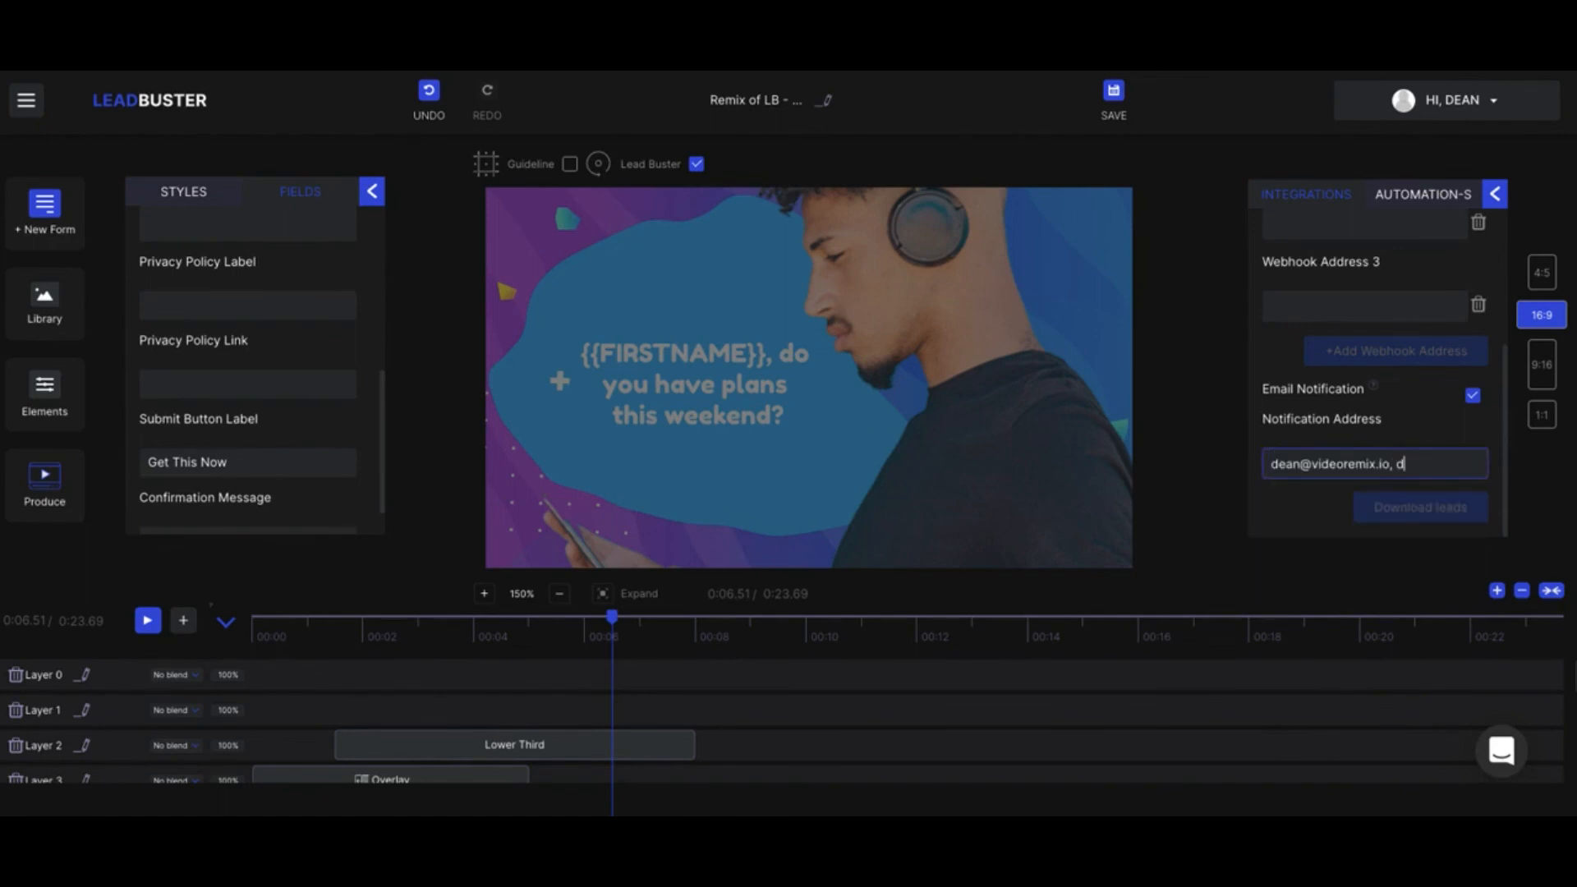
pyautogui.press('BackSpace')
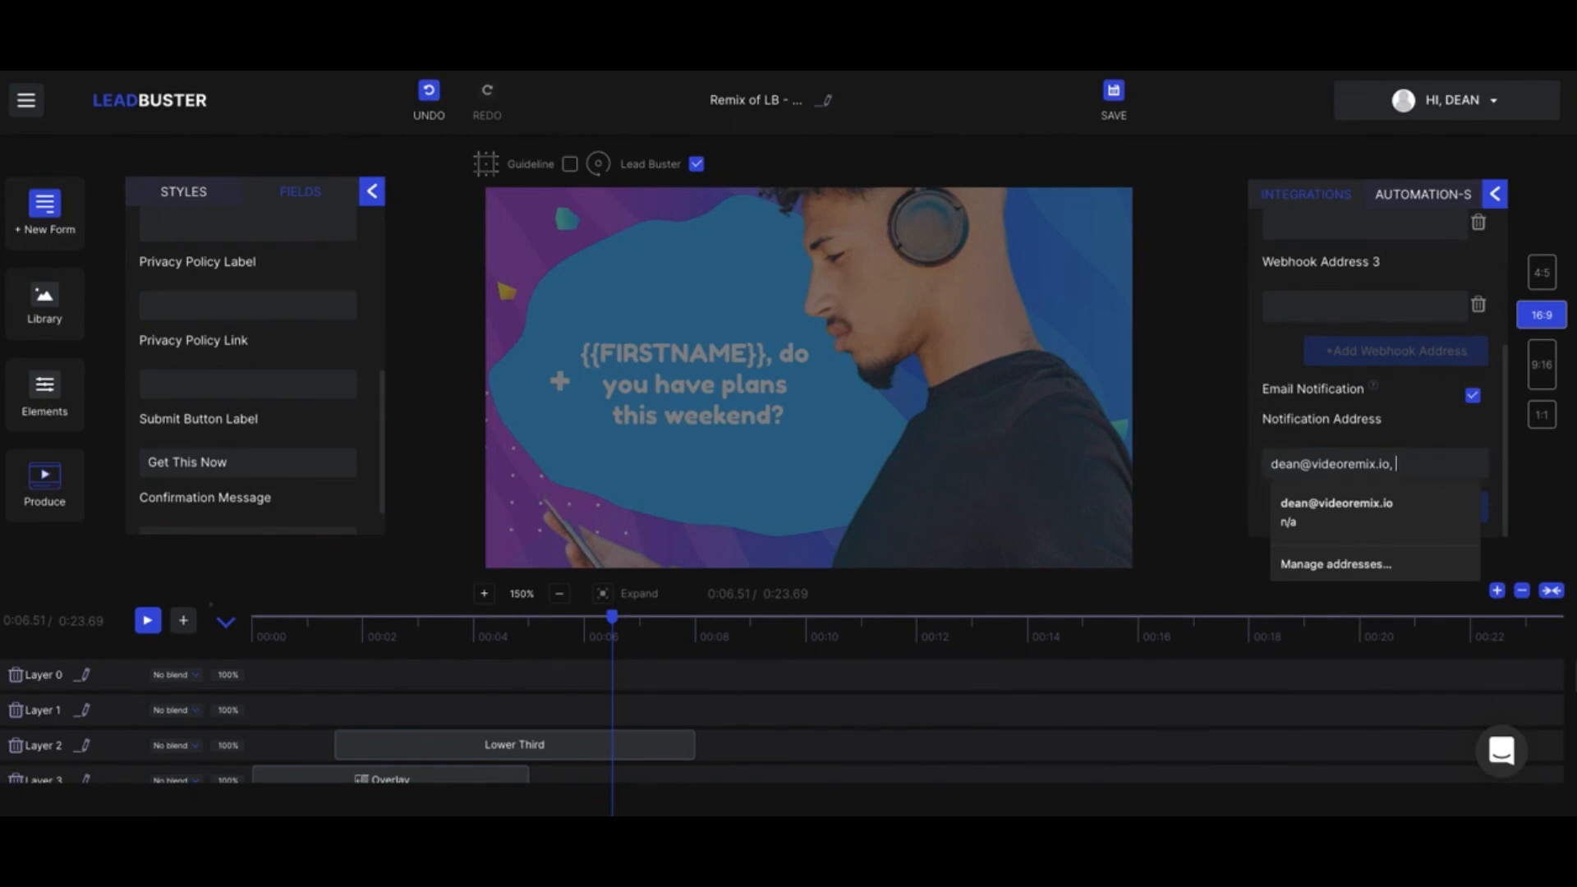
# Step: Preview the video in the 9:16, 4:5 and 16:9 formats and switch the canvas to 1:1
pyautogui.click(1551, 379)
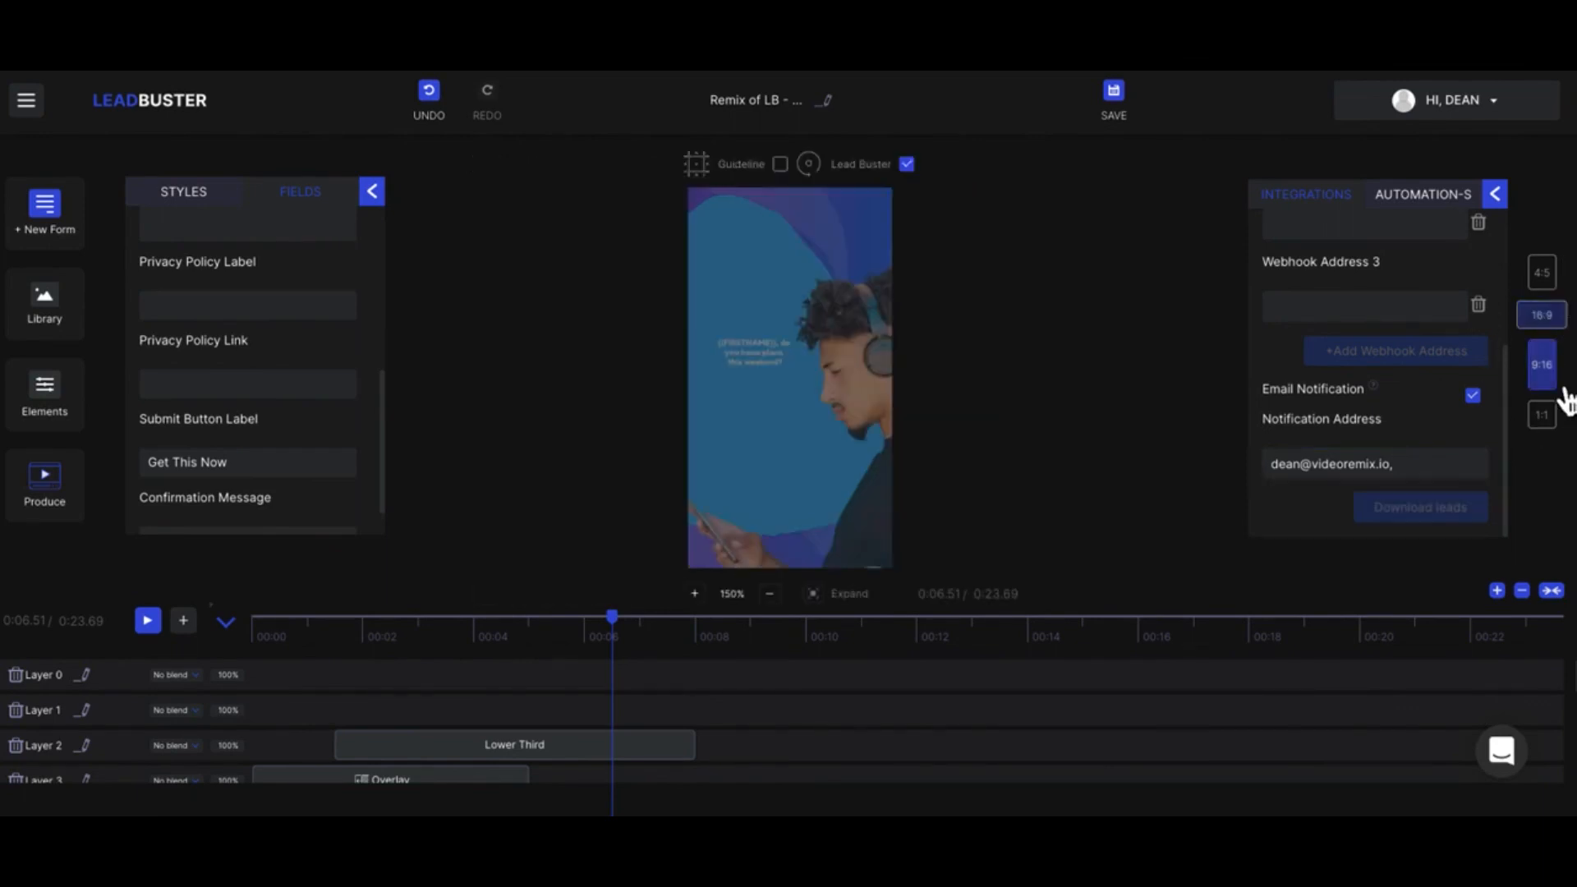
pyautogui.click(1544, 276)
pyautogui.click(1544, 320)
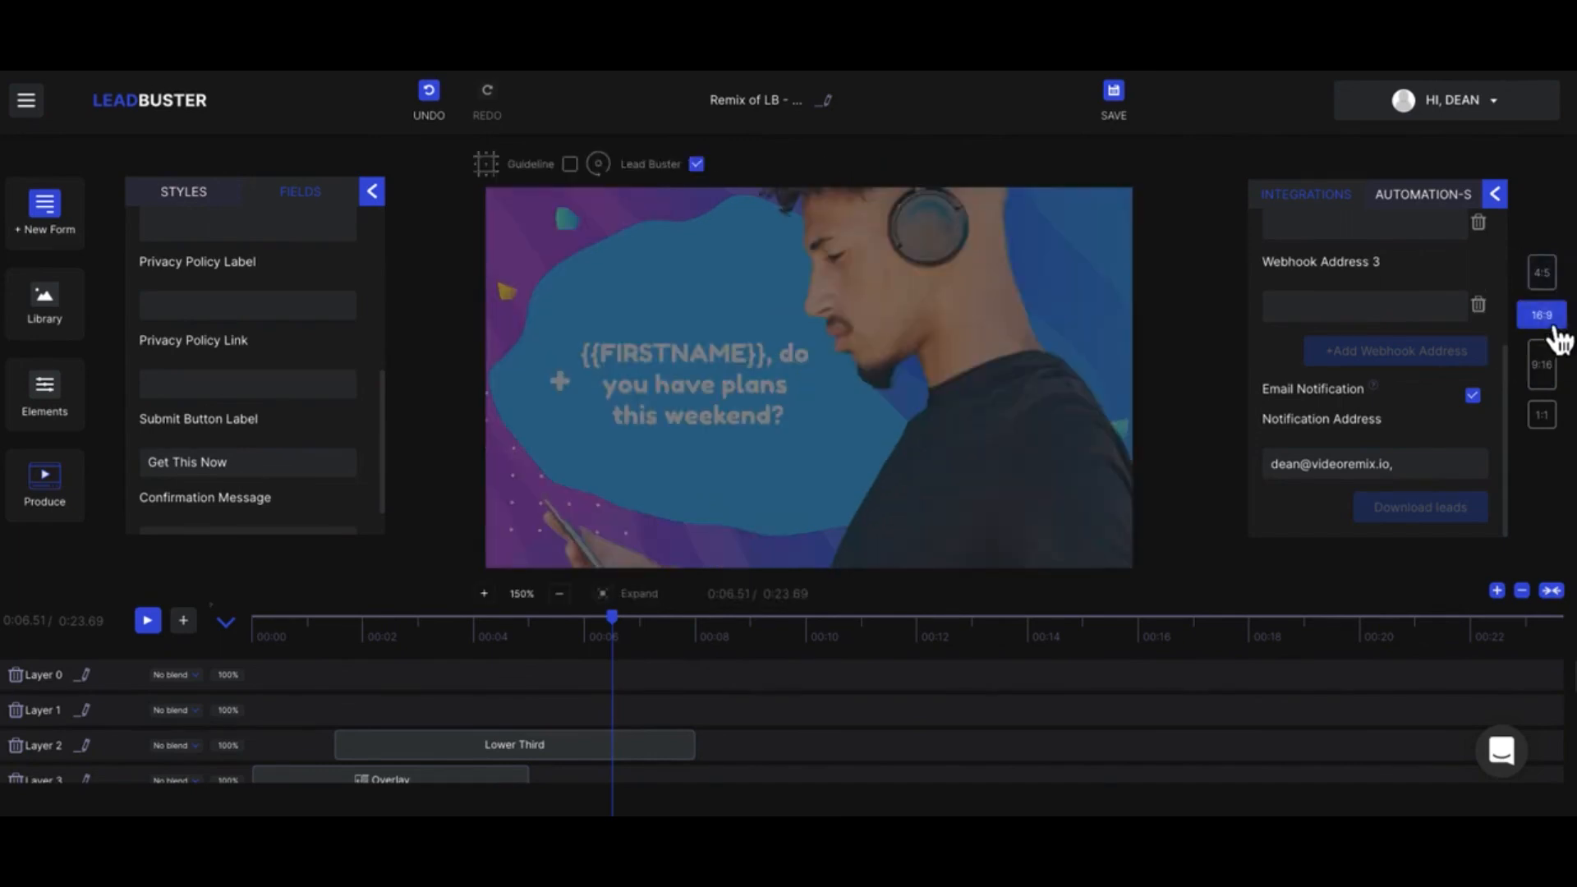
pyautogui.click(1544, 370)
pyautogui.click(1541, 423)
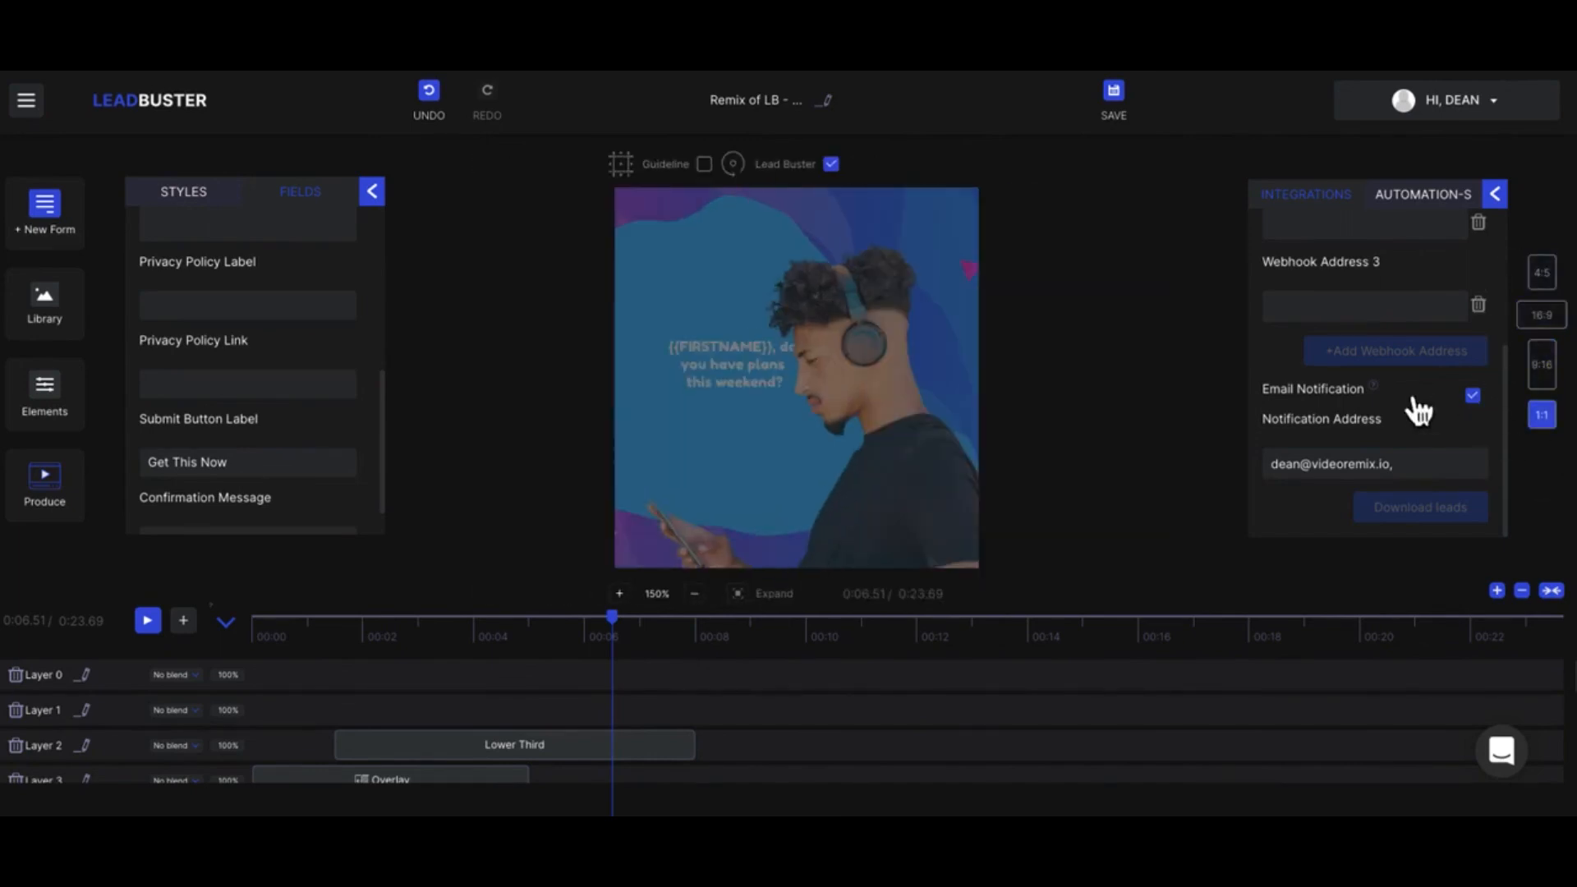
# Step: Remove the trailing comma from the notification address so that it holds a single email
pyautogui.click(1411, 474)
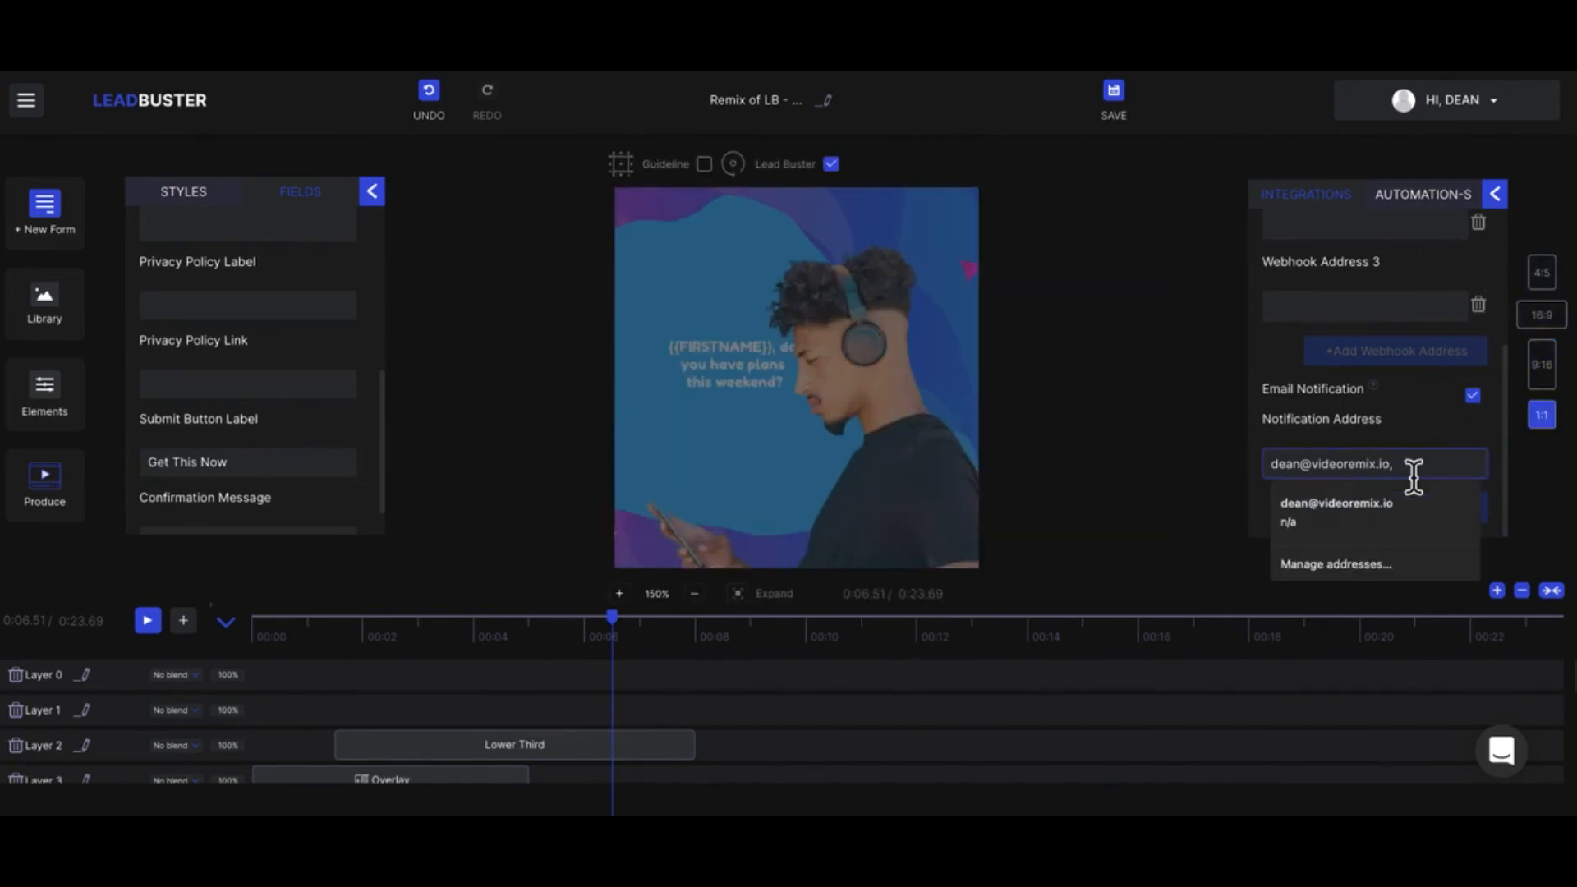
pyautogui.press('BackSpace')
pyautogui.click(1222, 377)
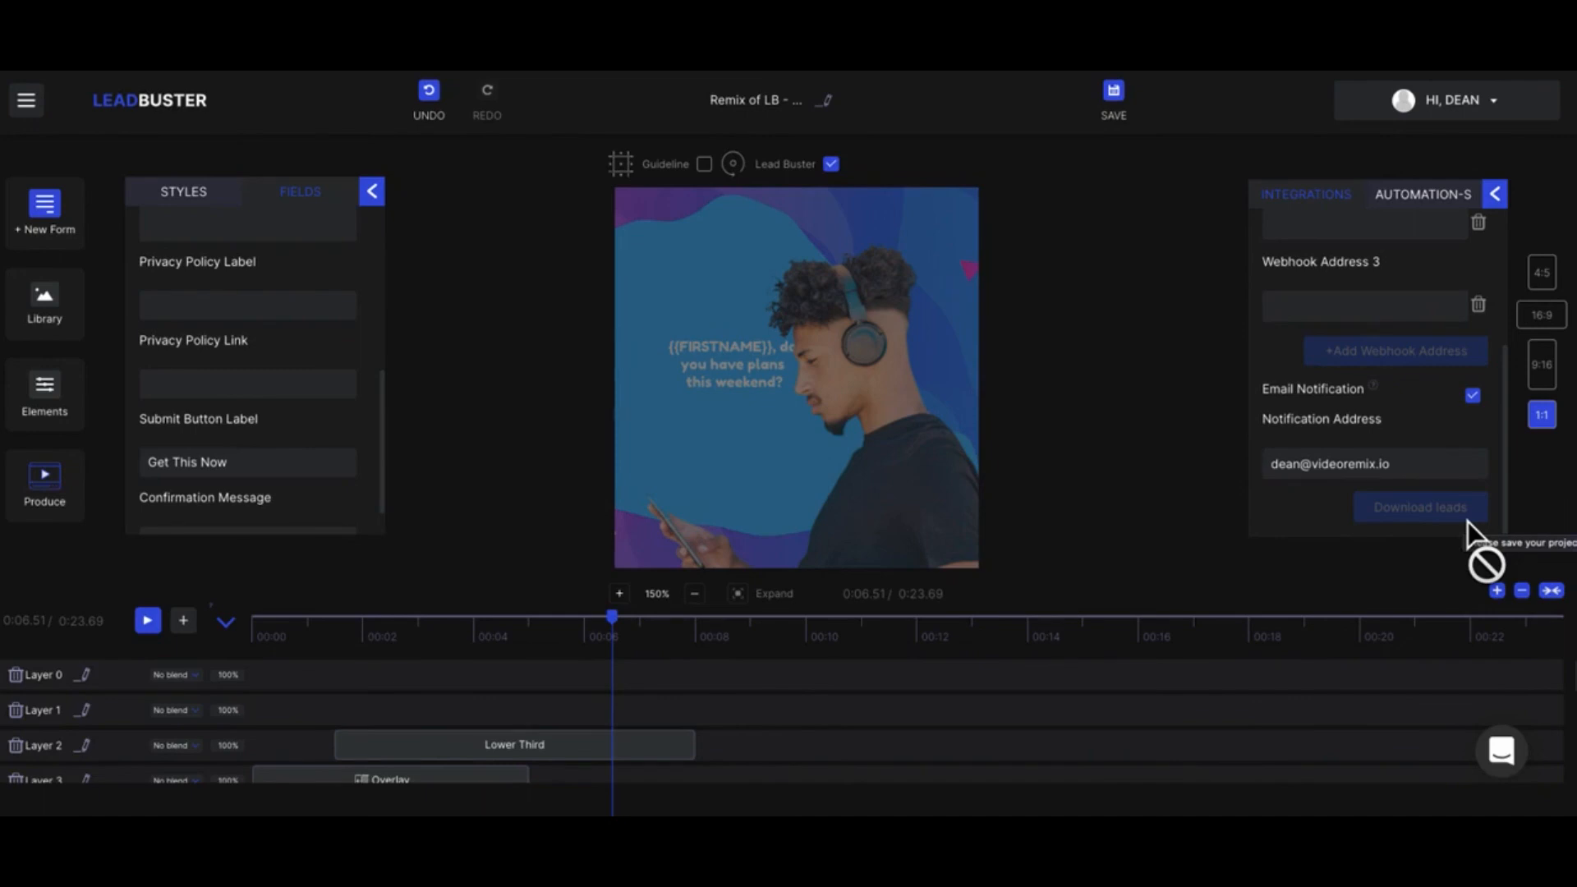
# Step: Review the lead form's caption, input fields and style settings, including logo, background image, animations and confetti, and the library's media and audio categories
pyautogui.click(64, 229)
pyautogui.click(156, 226)
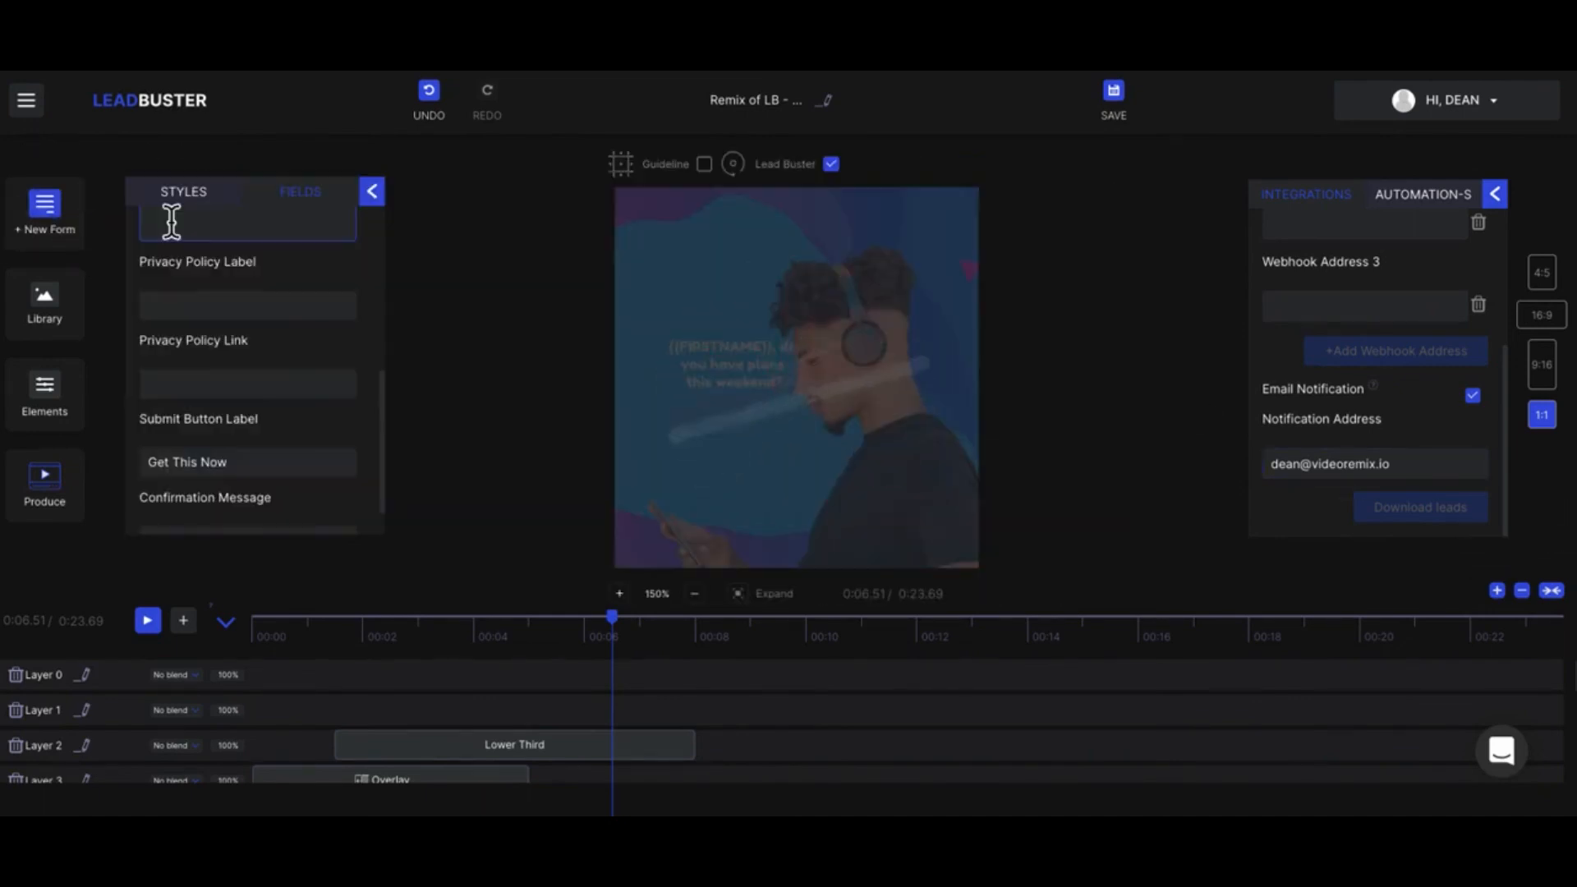
pyautogui.click(245, 392)
pyautogui.scroll(10, 245, 393)
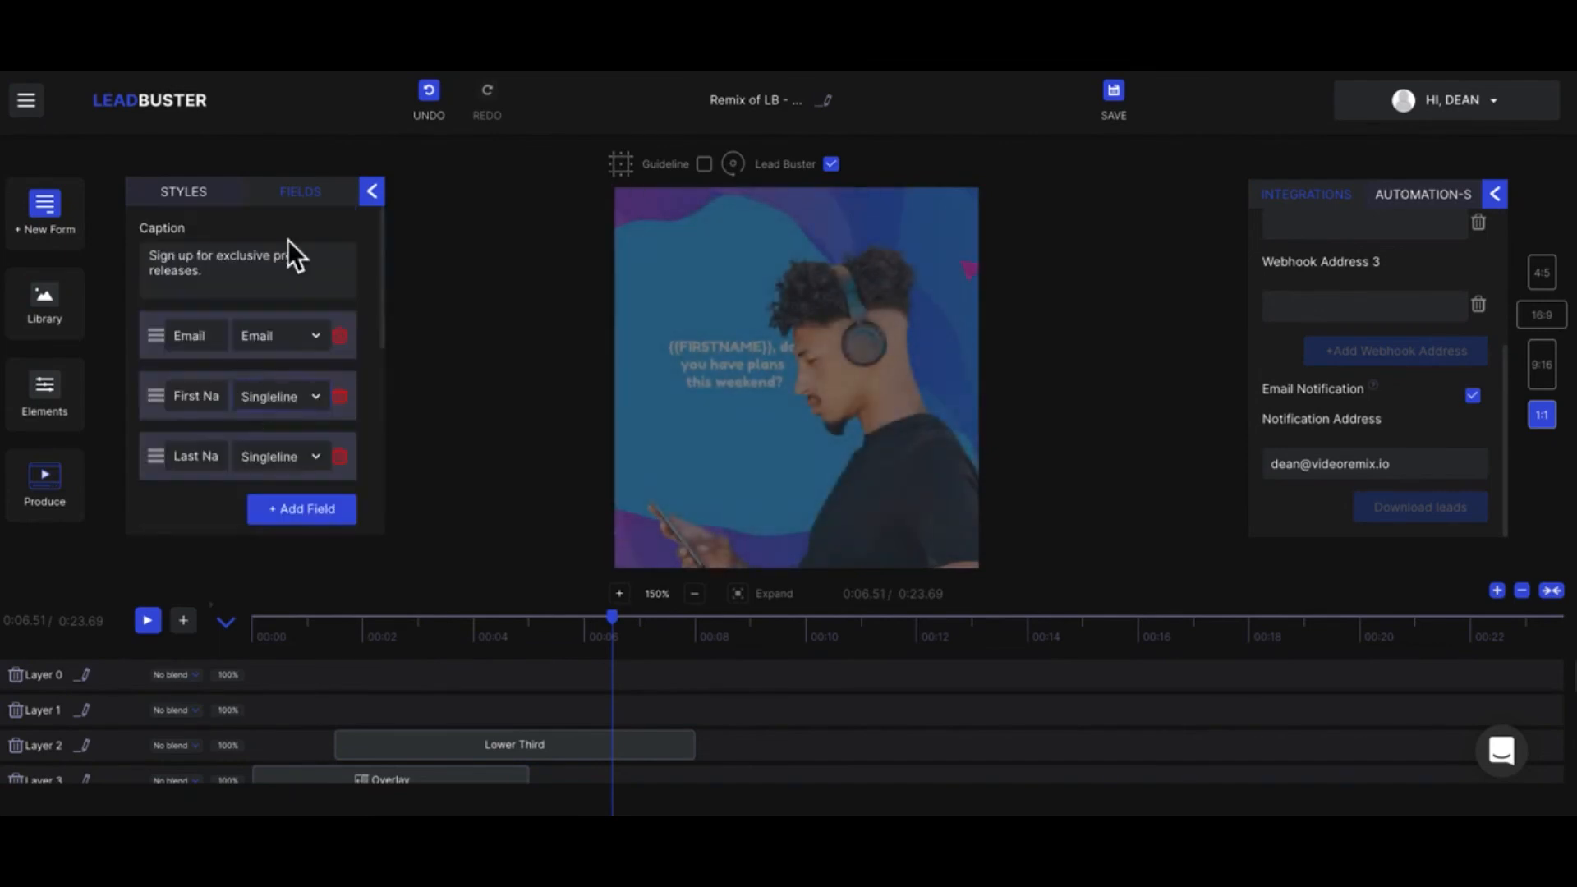
pyautogui.click(321, 209)
pyautogui.click(201, 194)
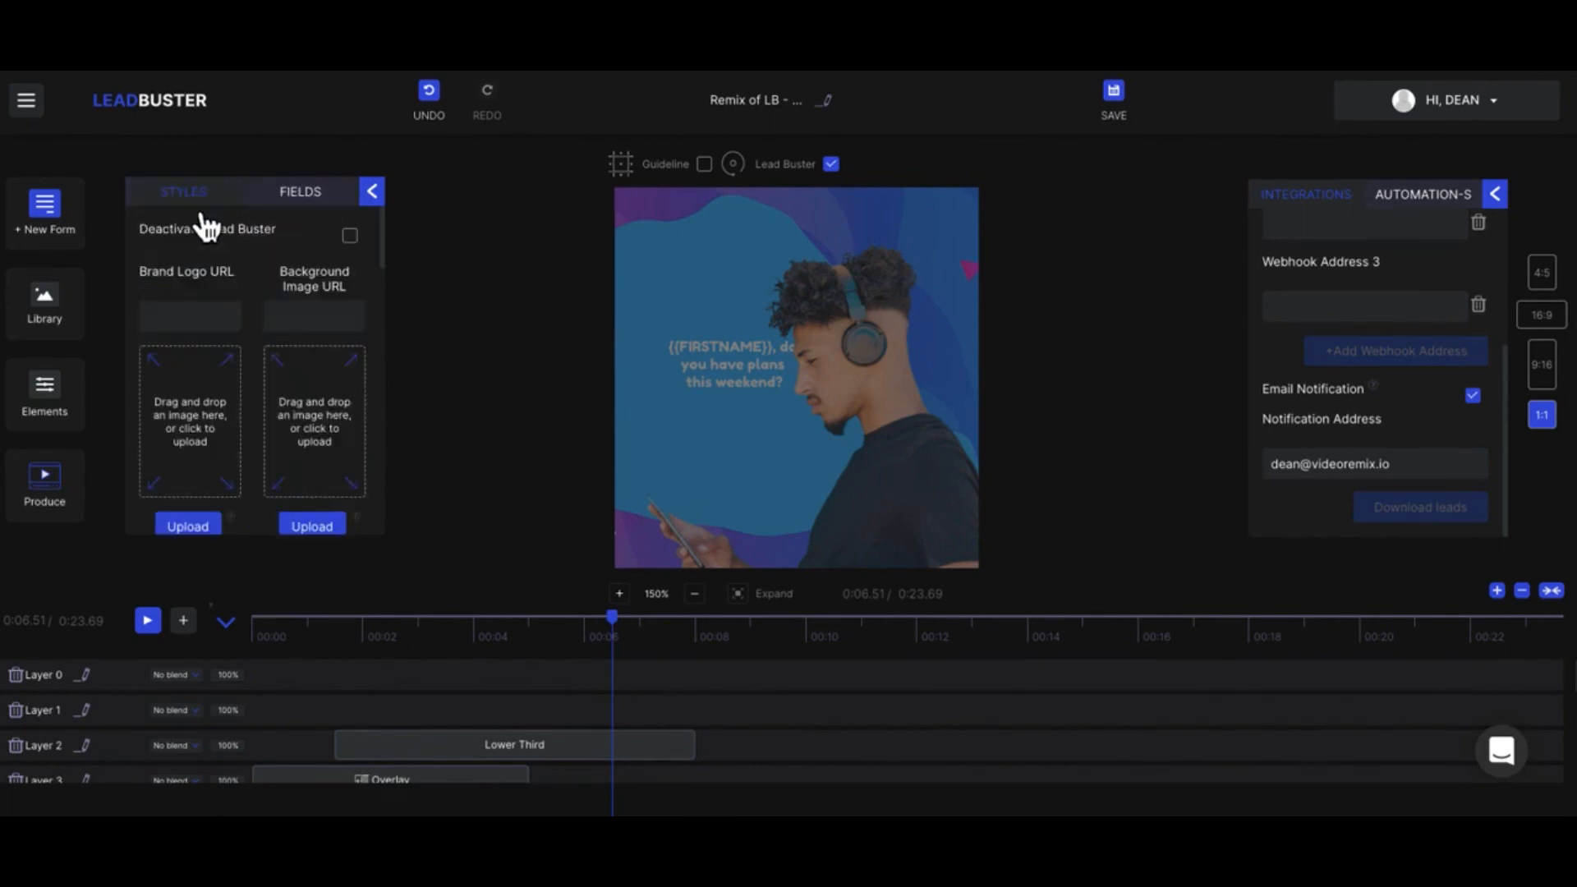
pyautogui.click(53, 307)
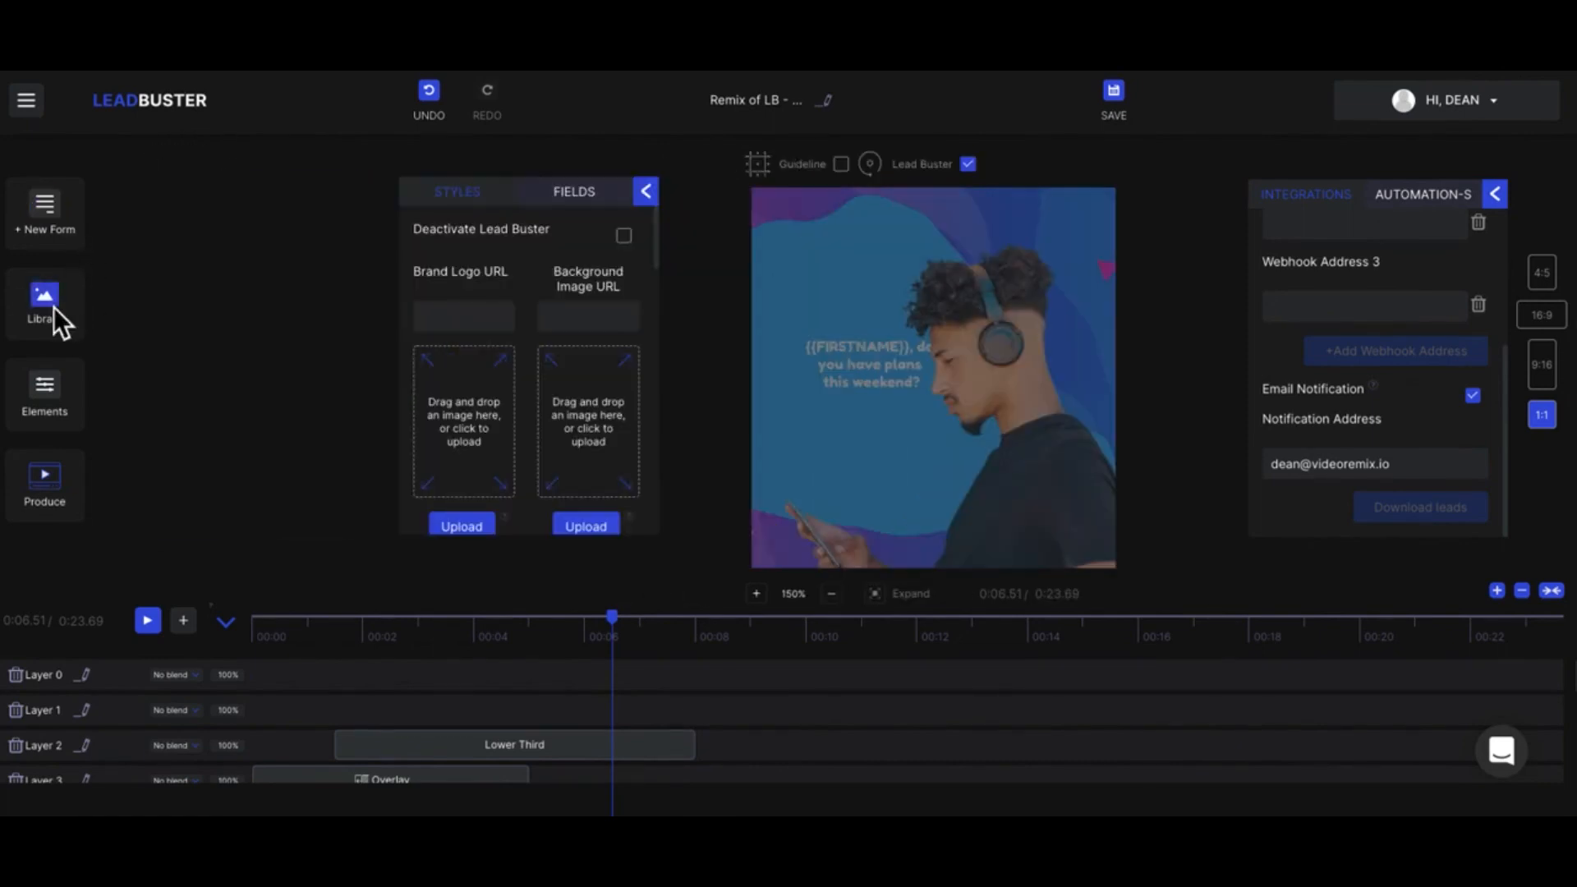
pyautogui.click(501, 319)
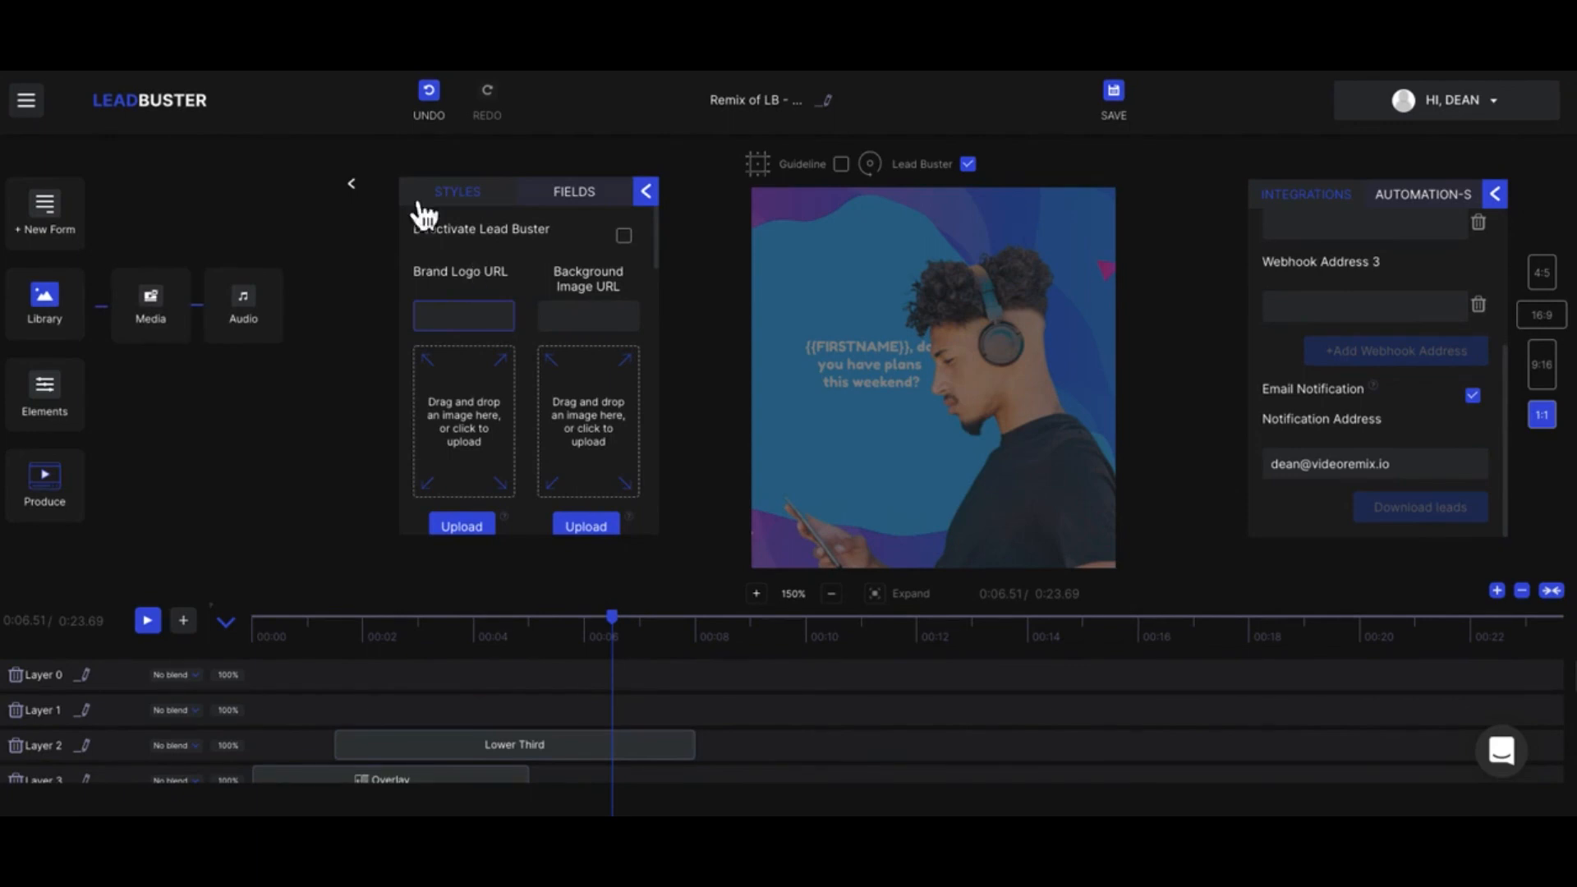
pyautogui.click(366, 200)
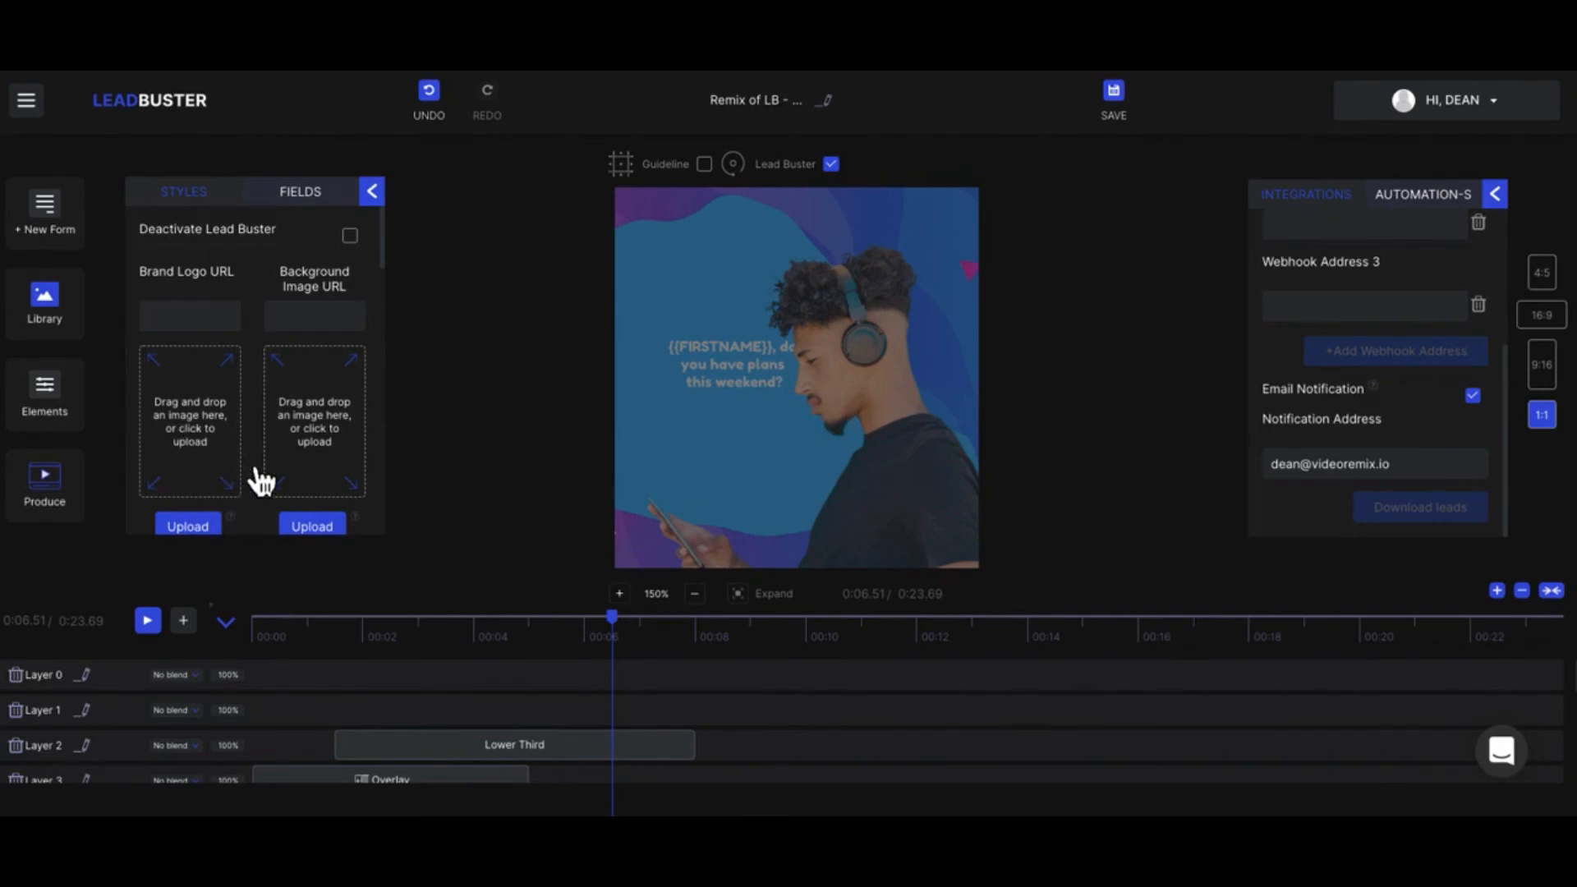
pyautogui.scroll(-5, 256, 476)
pyautogui.scroll(-10, 262, 483)
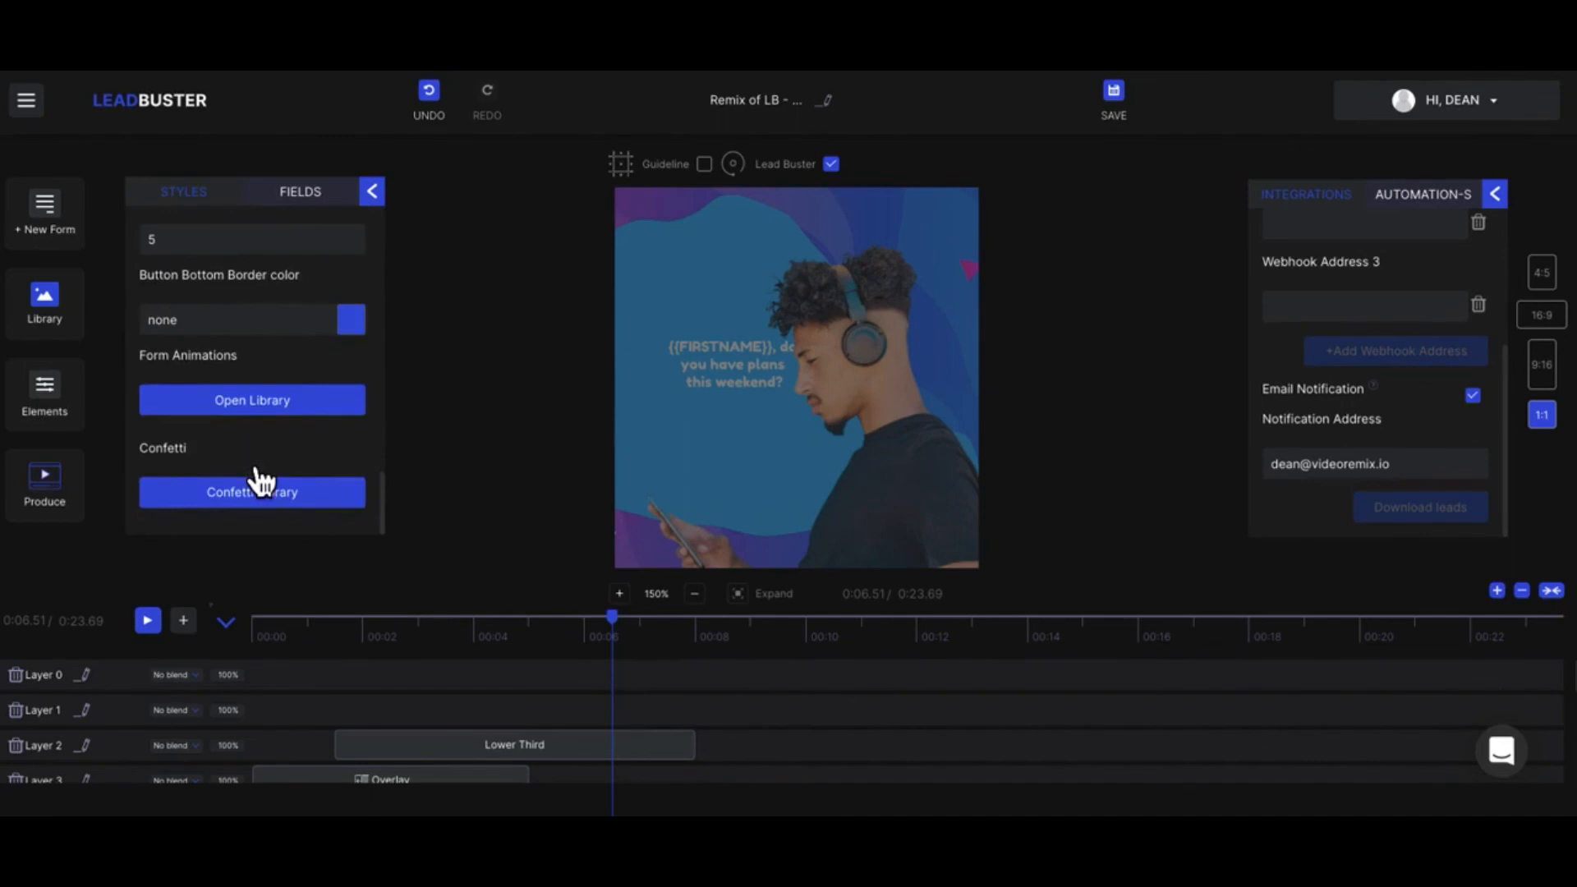
pyautogui.scroll(15, 255, 484)
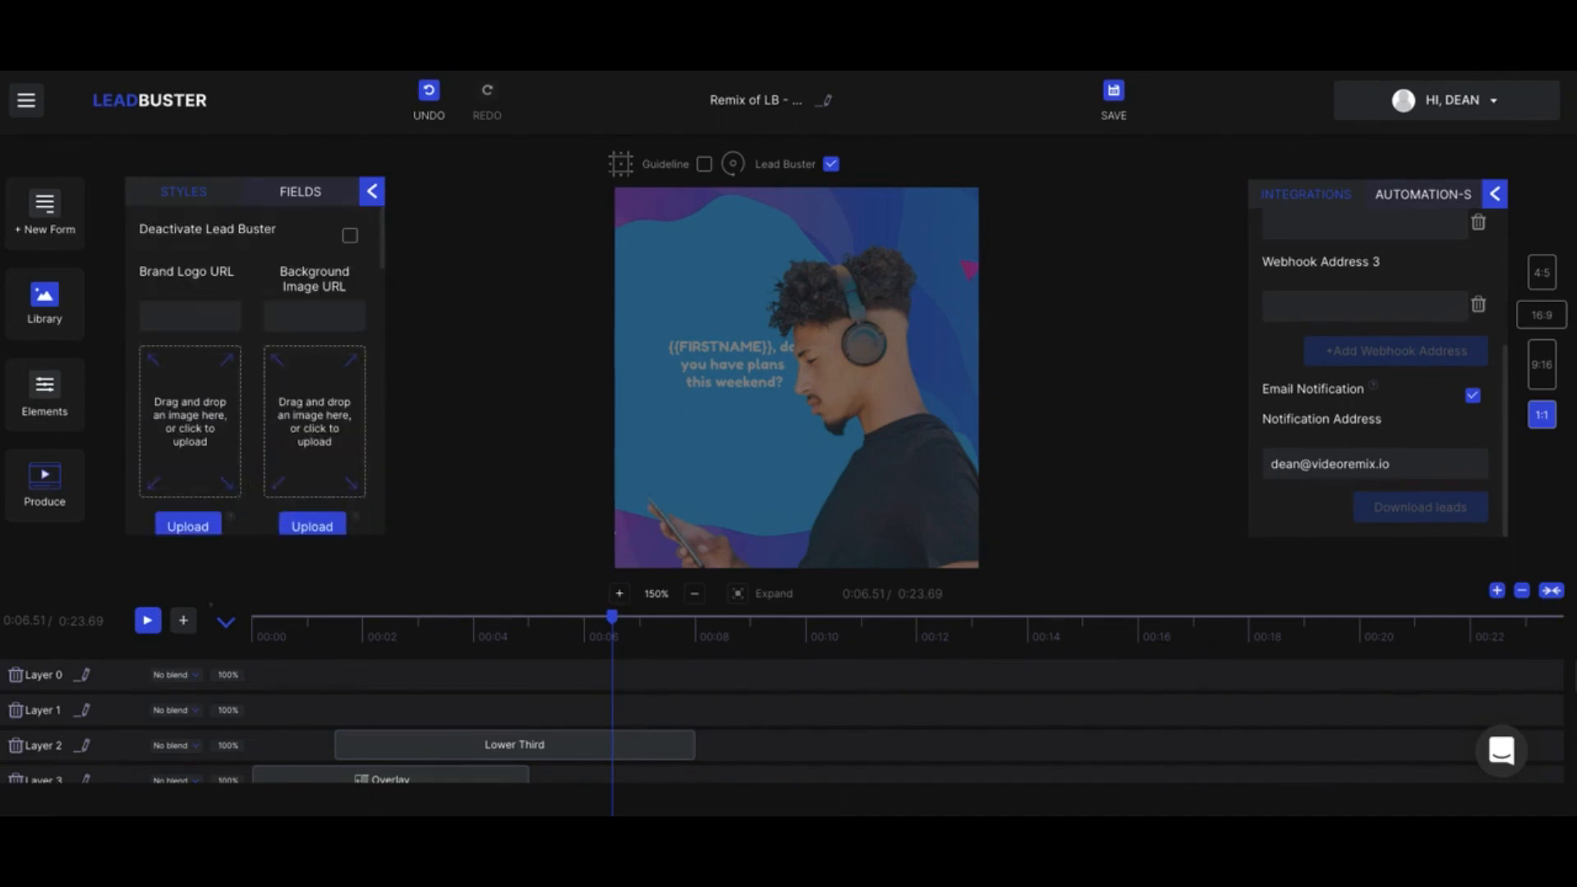